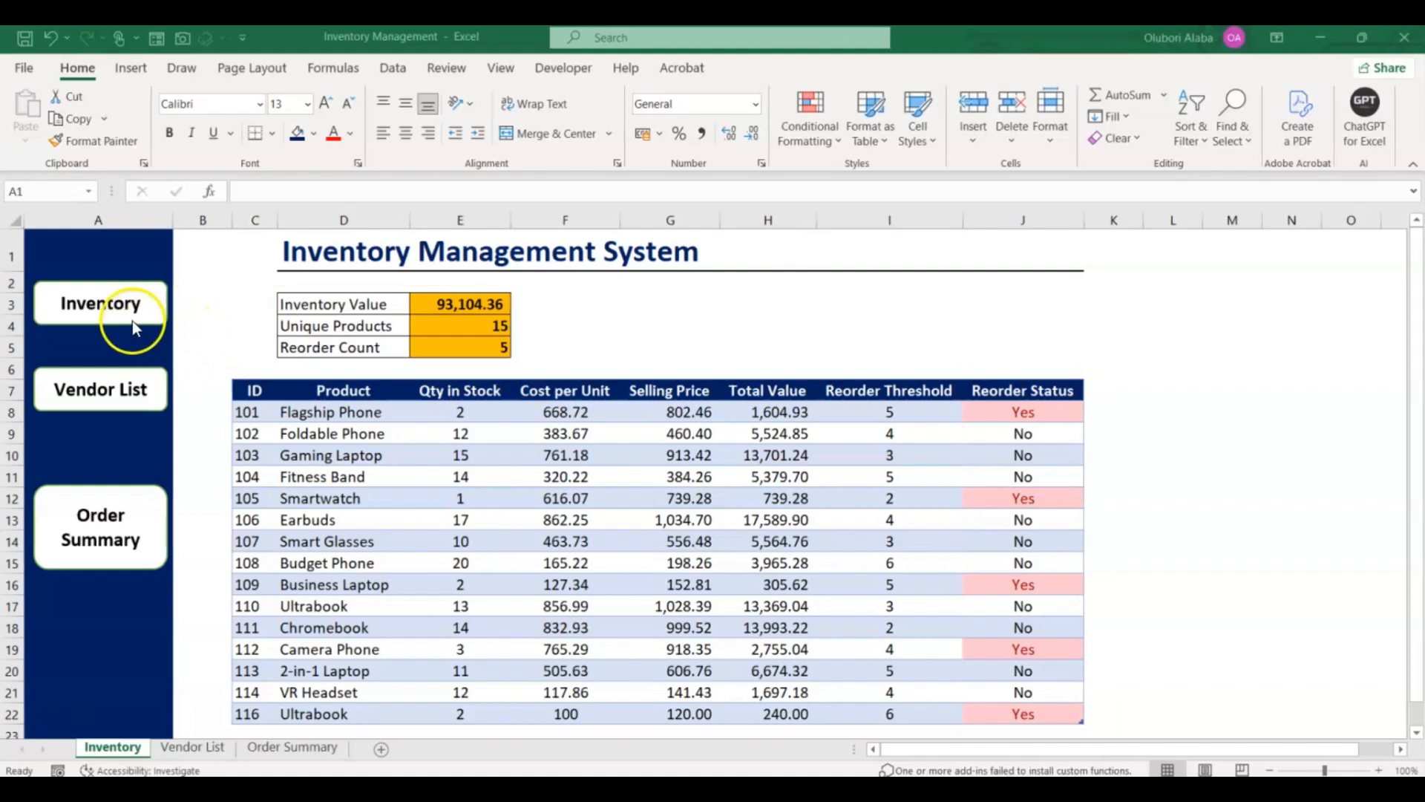
# Step: Look through the Vendor List, Order Summary and Inventory sheets in both the finished workbook and the unfilled version, including the total order value formula
pyautogui.click(125, 399)
pyautogui.click(125, 400)
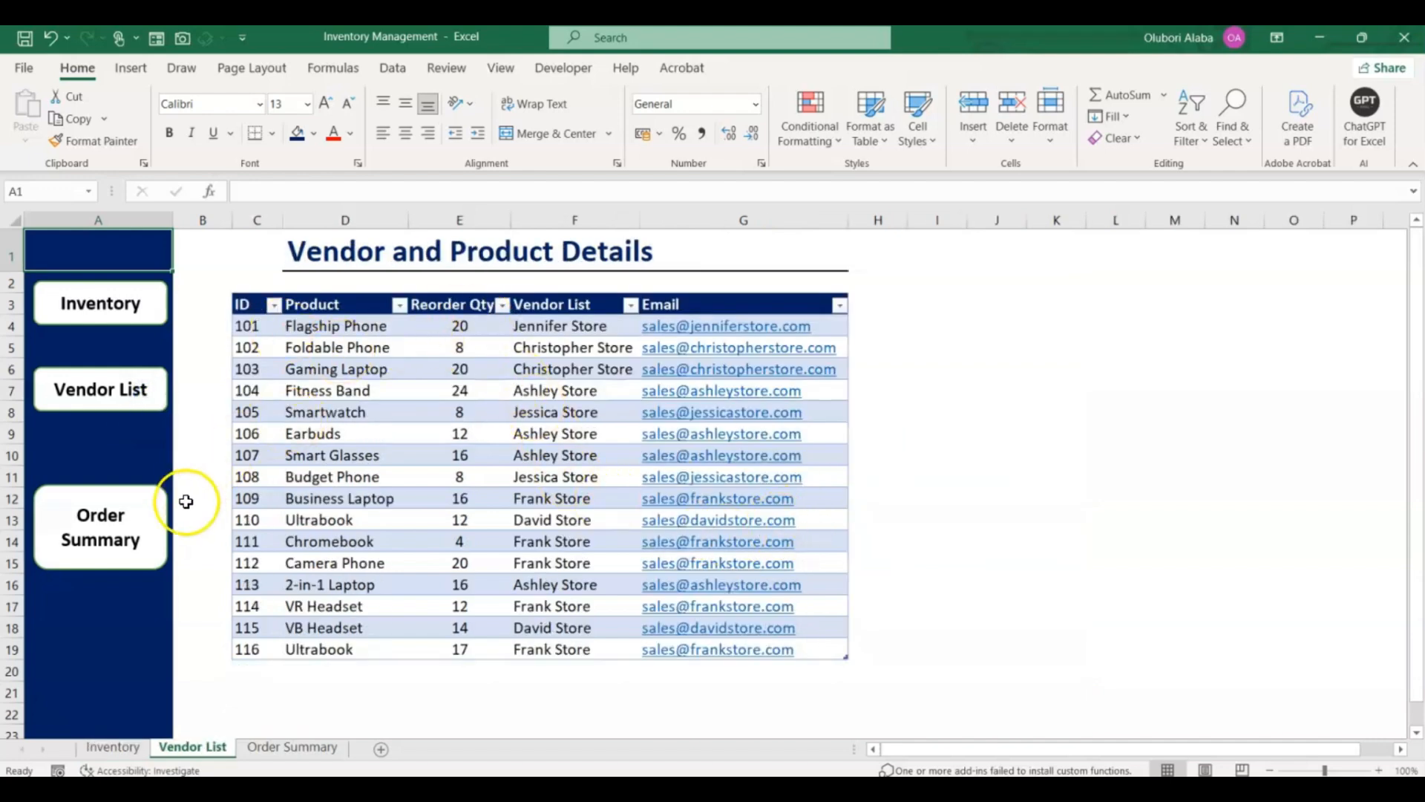
pyautogui.click(157, 525)
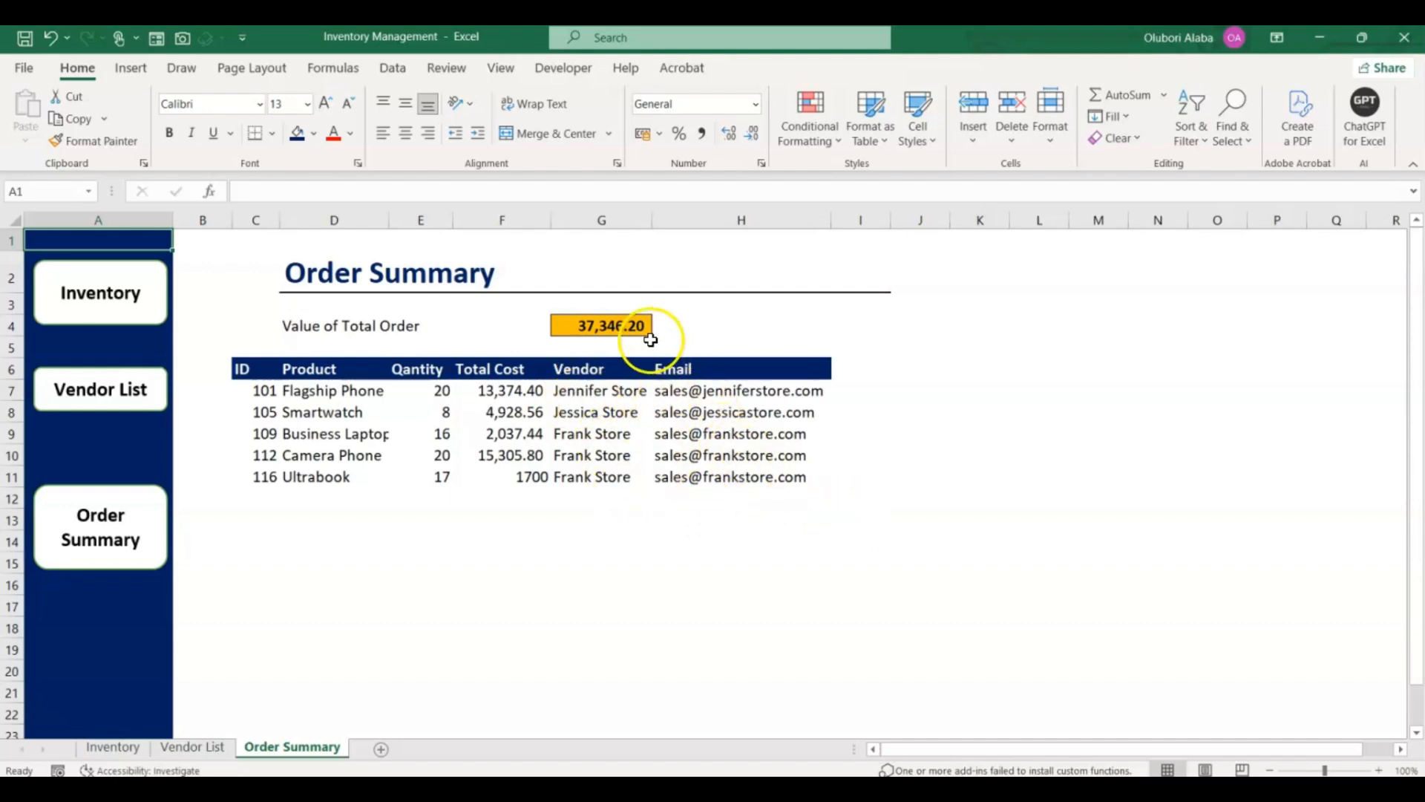
pyautogui.click(592, 328)
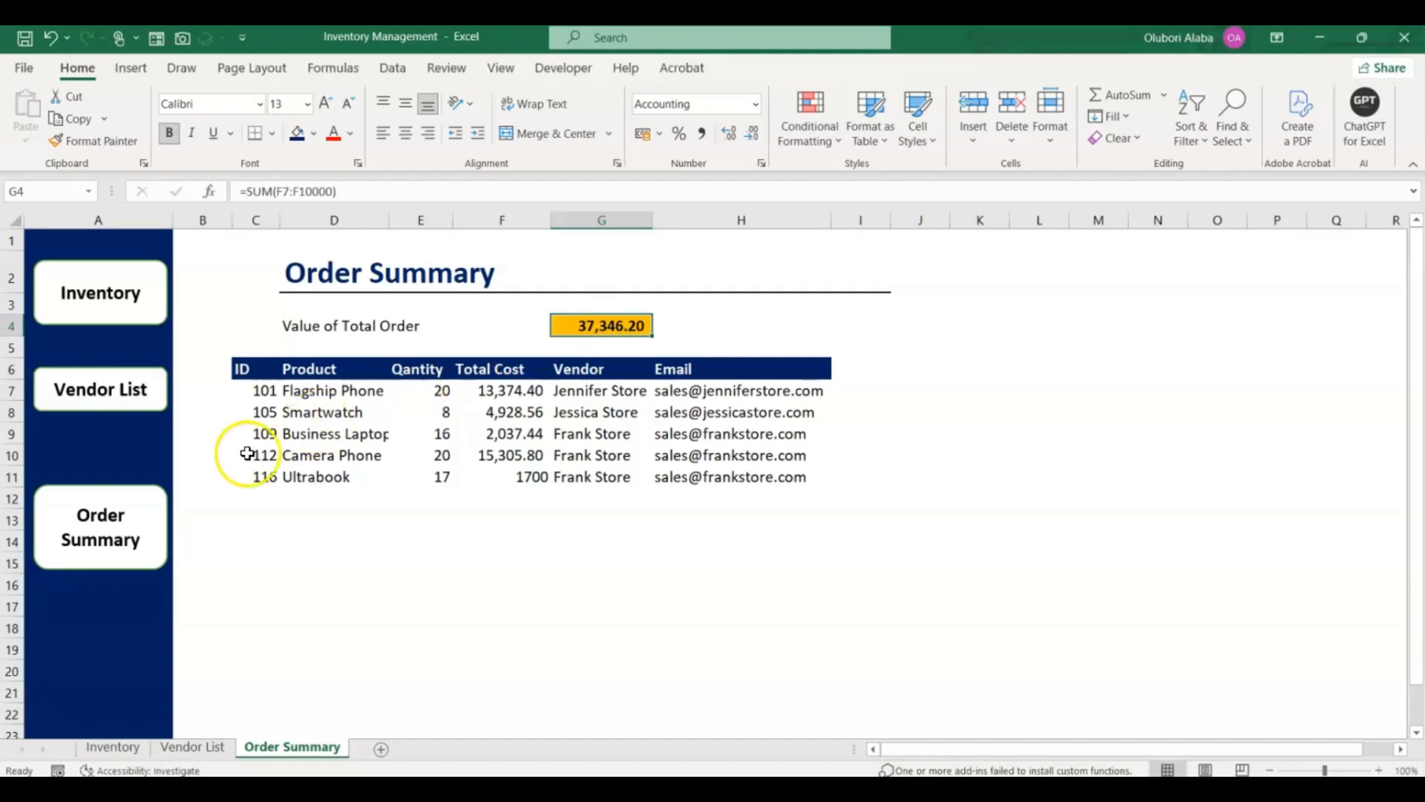
pyautogui.click(121, 324)
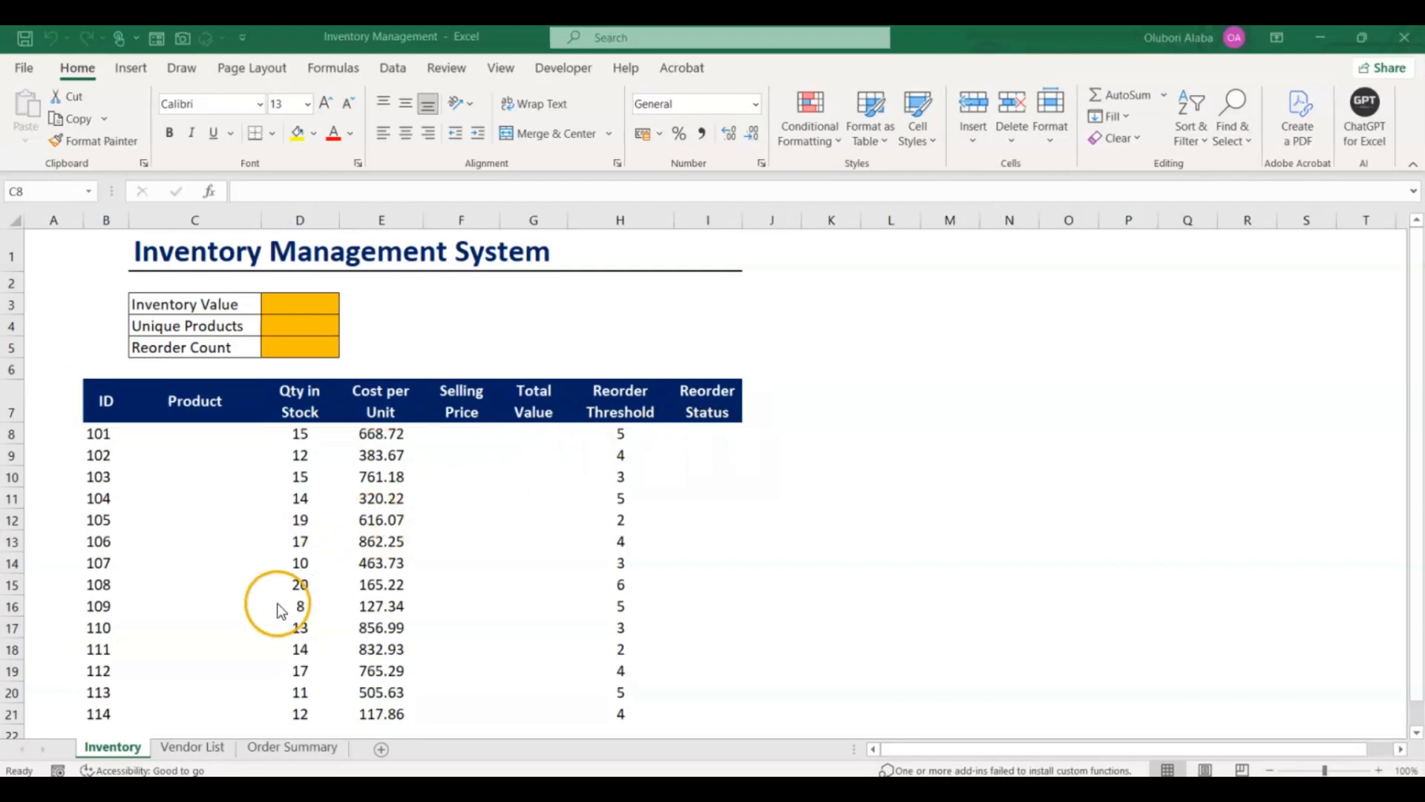
pyautogui.click(199, 745)
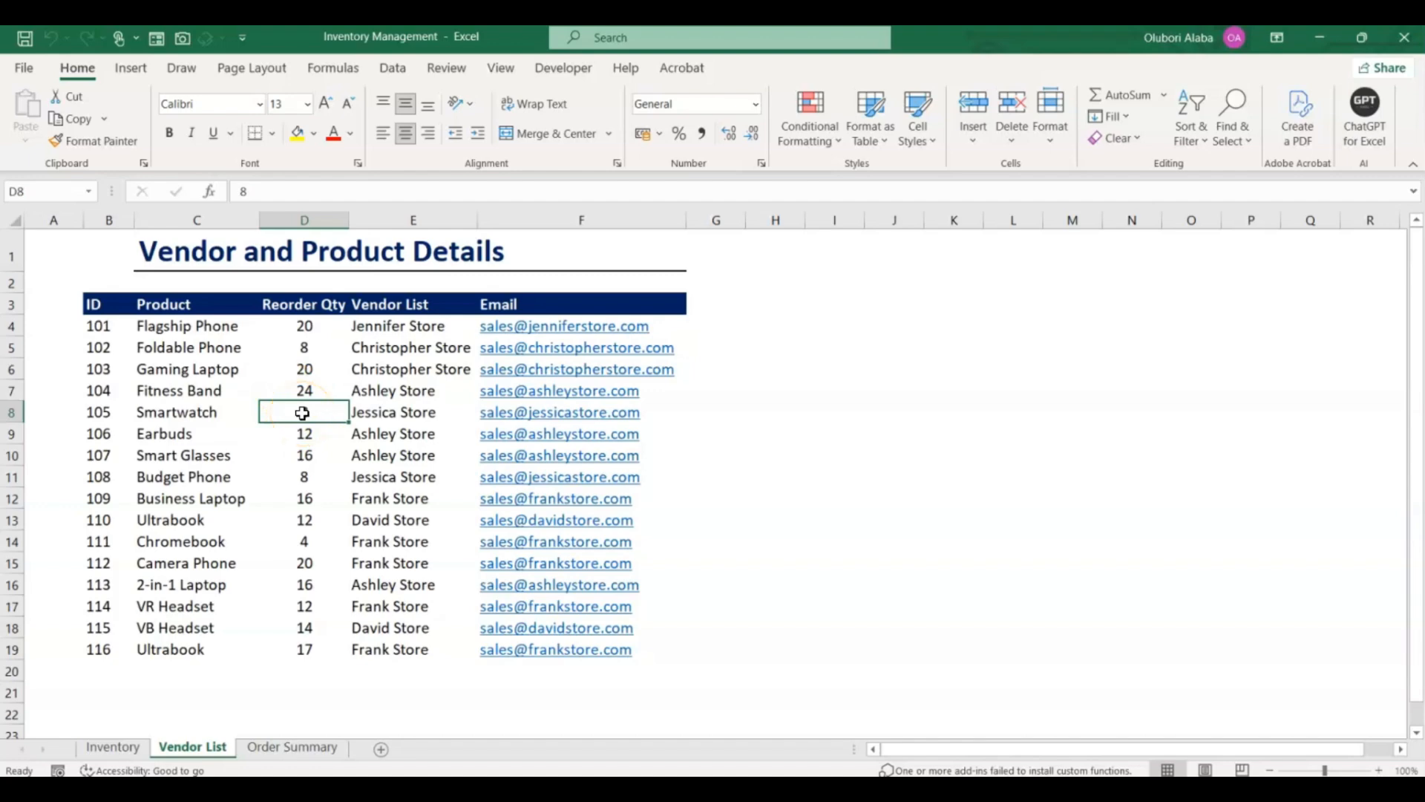
pyautogui.click(292, 747)
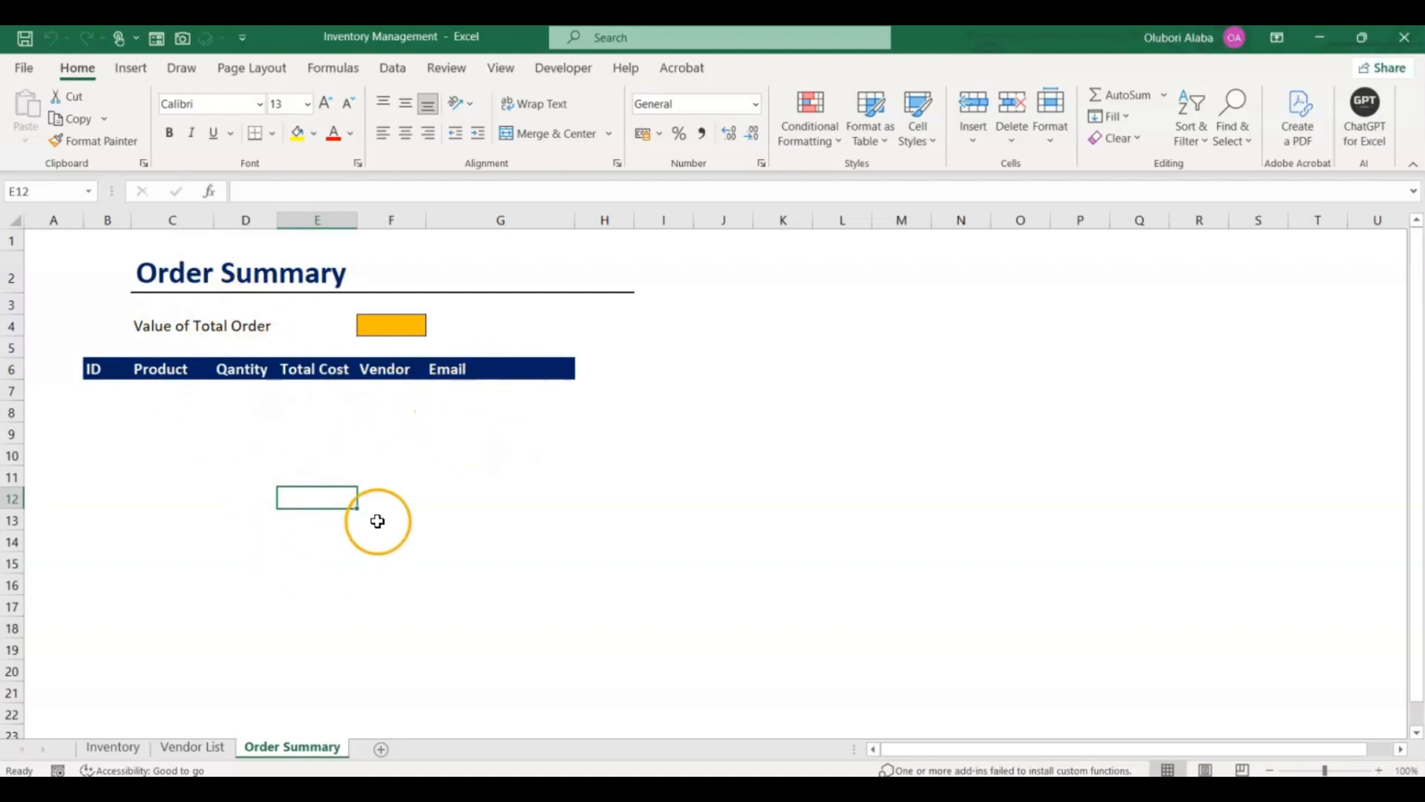
# Step: Convert the vendor and product data in B3:F19 of the Vendor List sheet into a table with headers
pyautogui.click(207, 748)
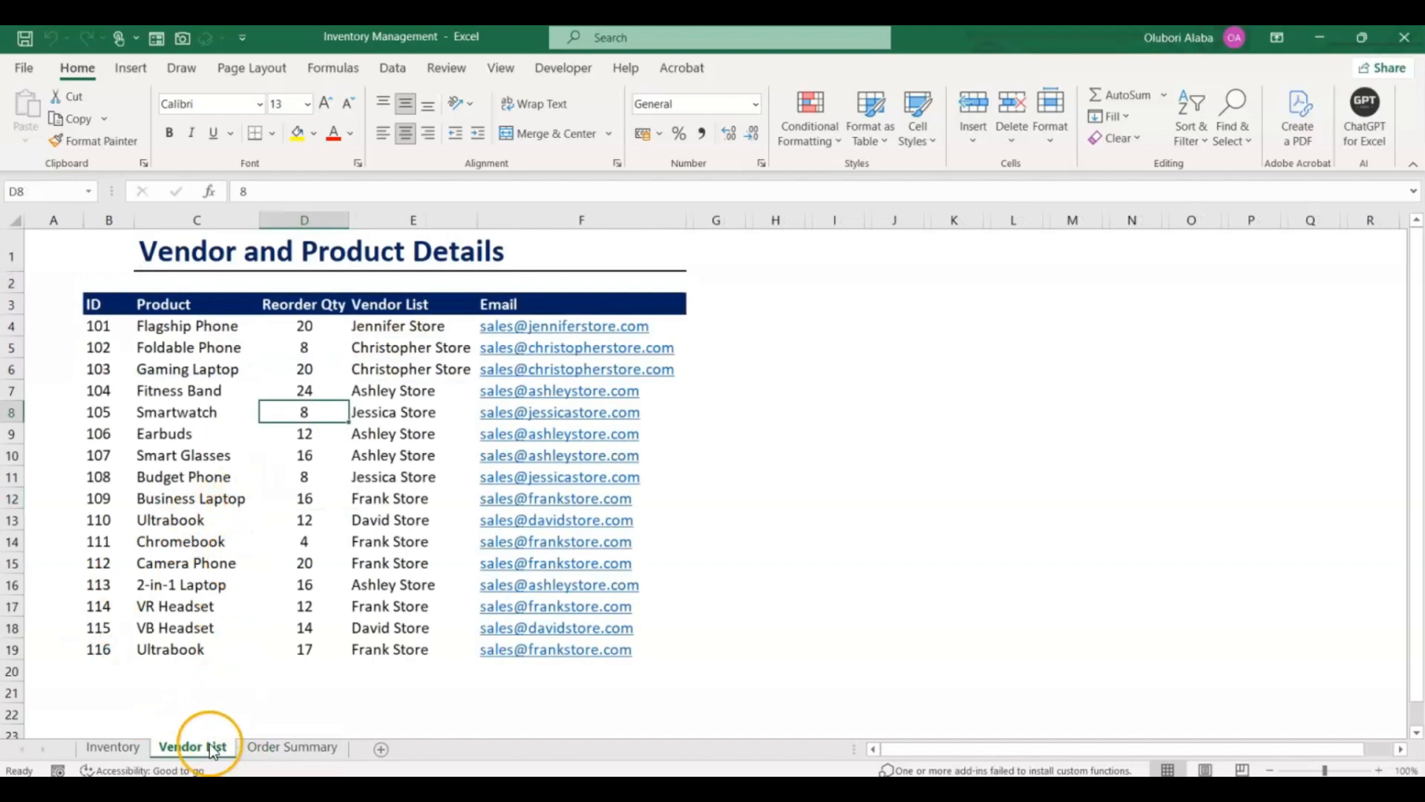
pyautogui.click(256, 487)
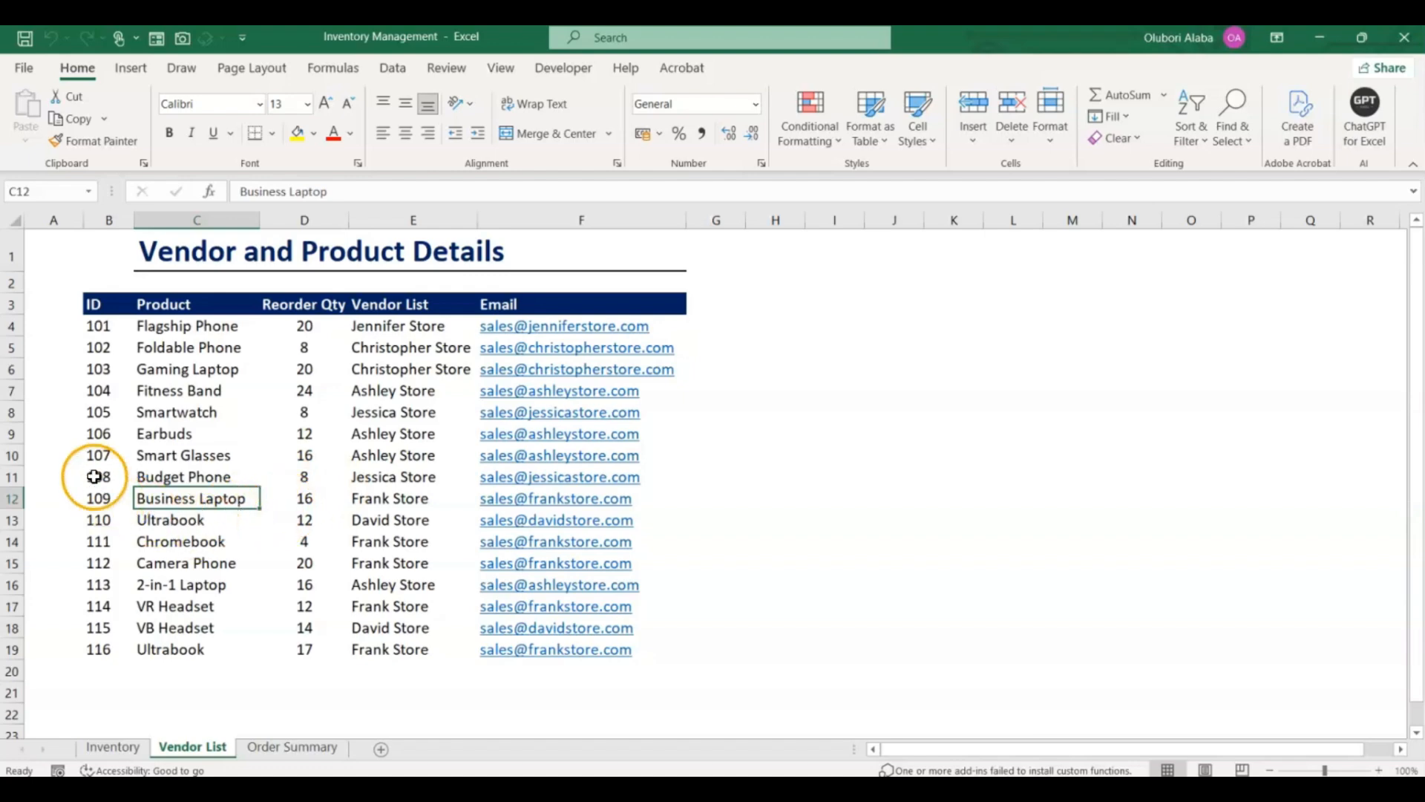
pyautogui.click(133, 69)
pyautogui.click(152, 113)
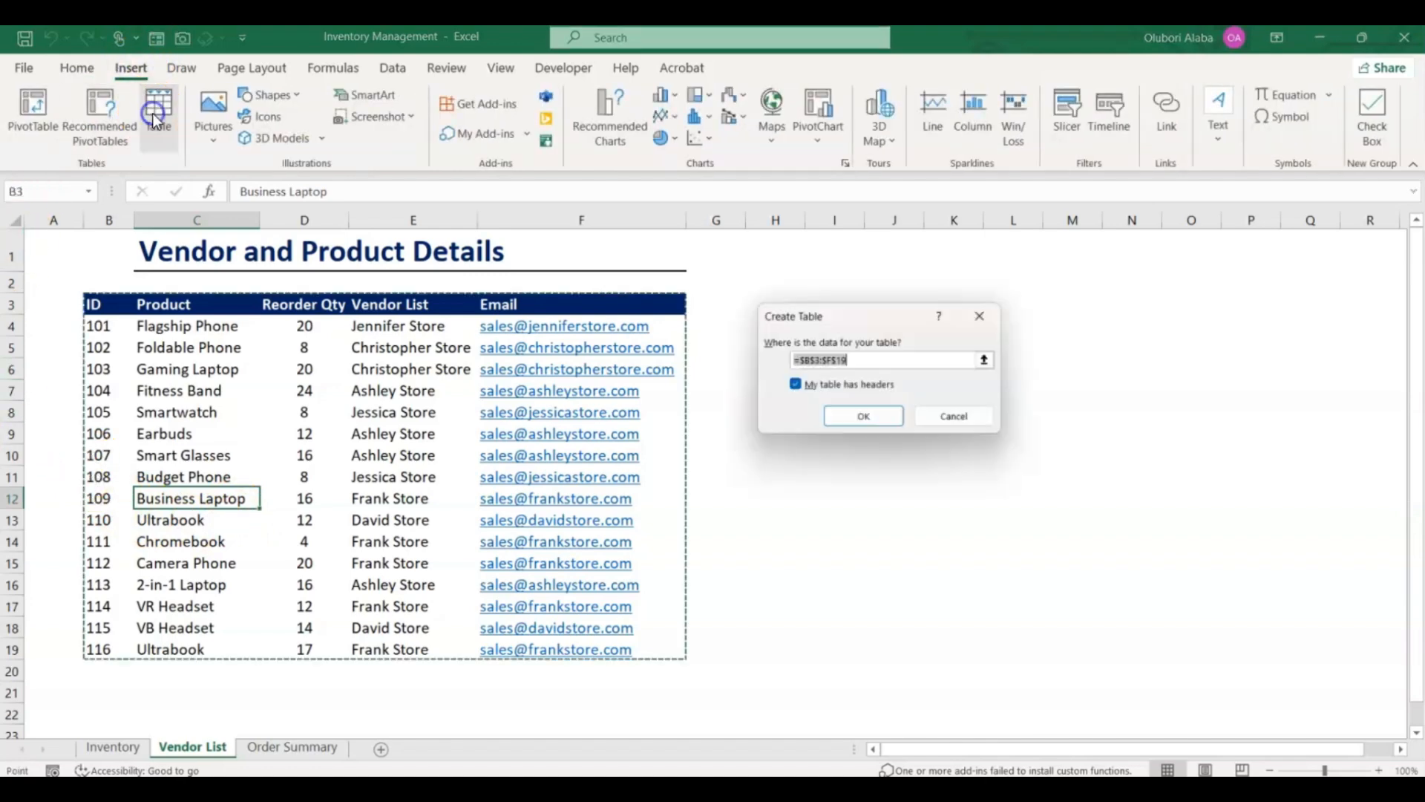
pyautogui.moveTo(887, 319); pyautogui.dragTo(818, 286)
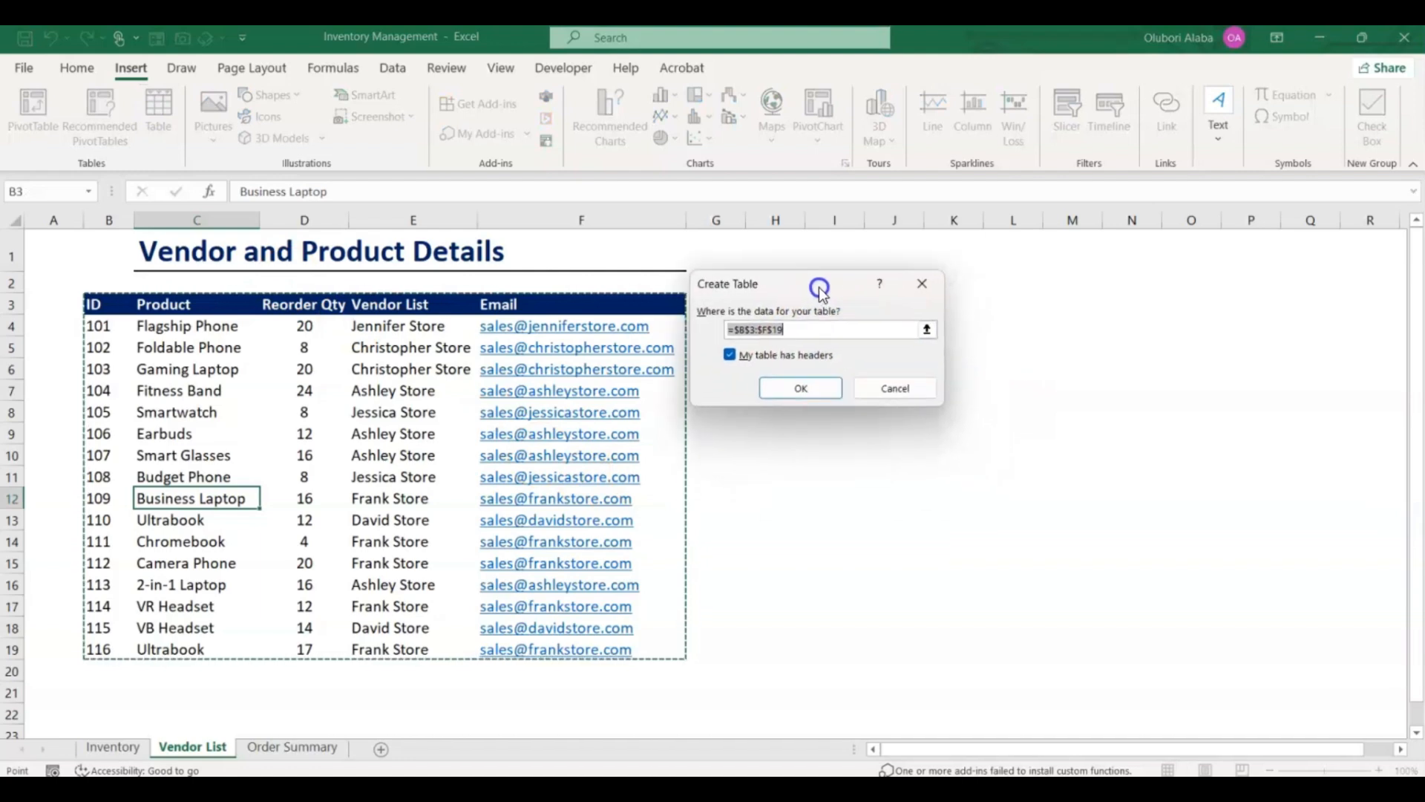
pyautogui.click(797, 390)
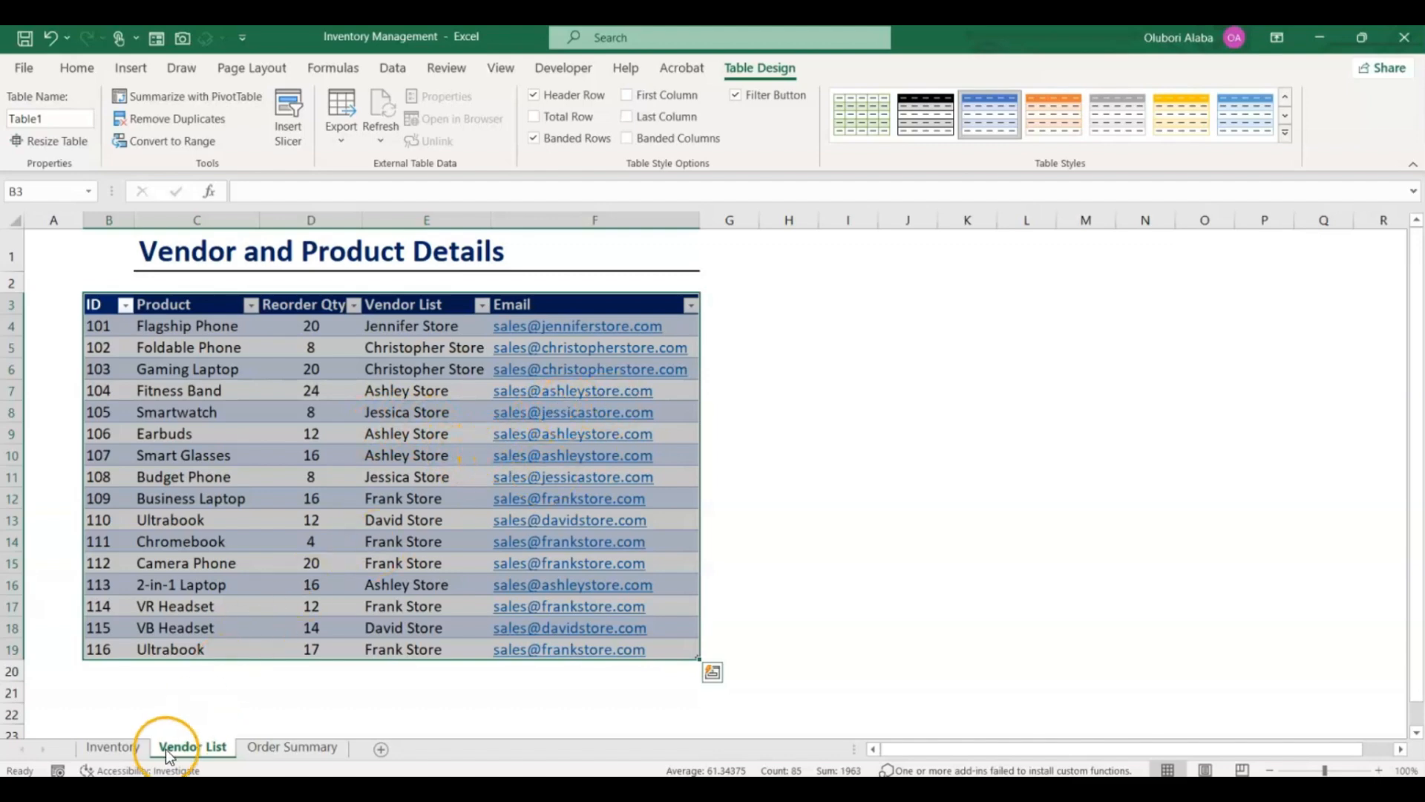
# Step: Convert the inventory data in B7:I21 of the Inventory sheet into a table with headers
pyautogui.click(122, 747)
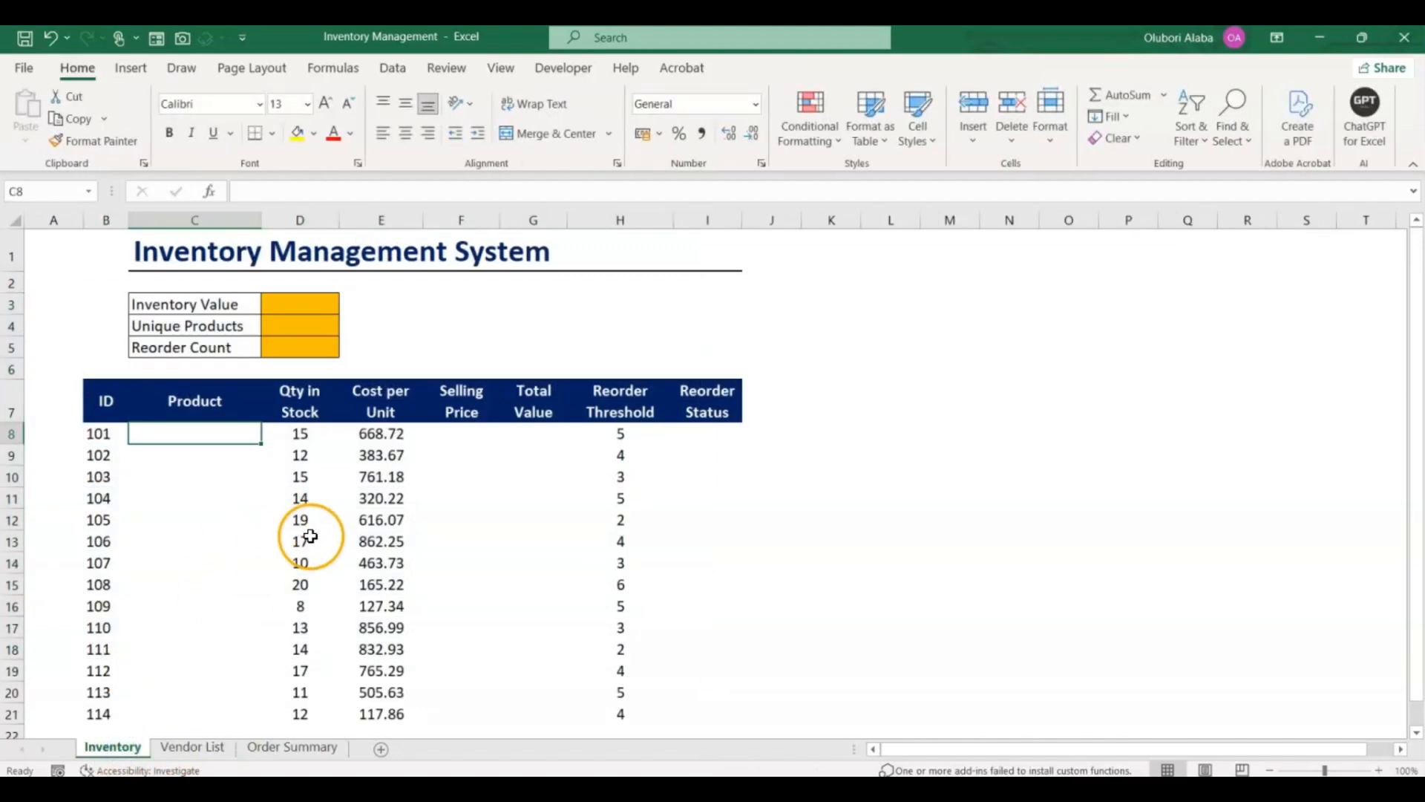
pyautogui.click(353, 497)
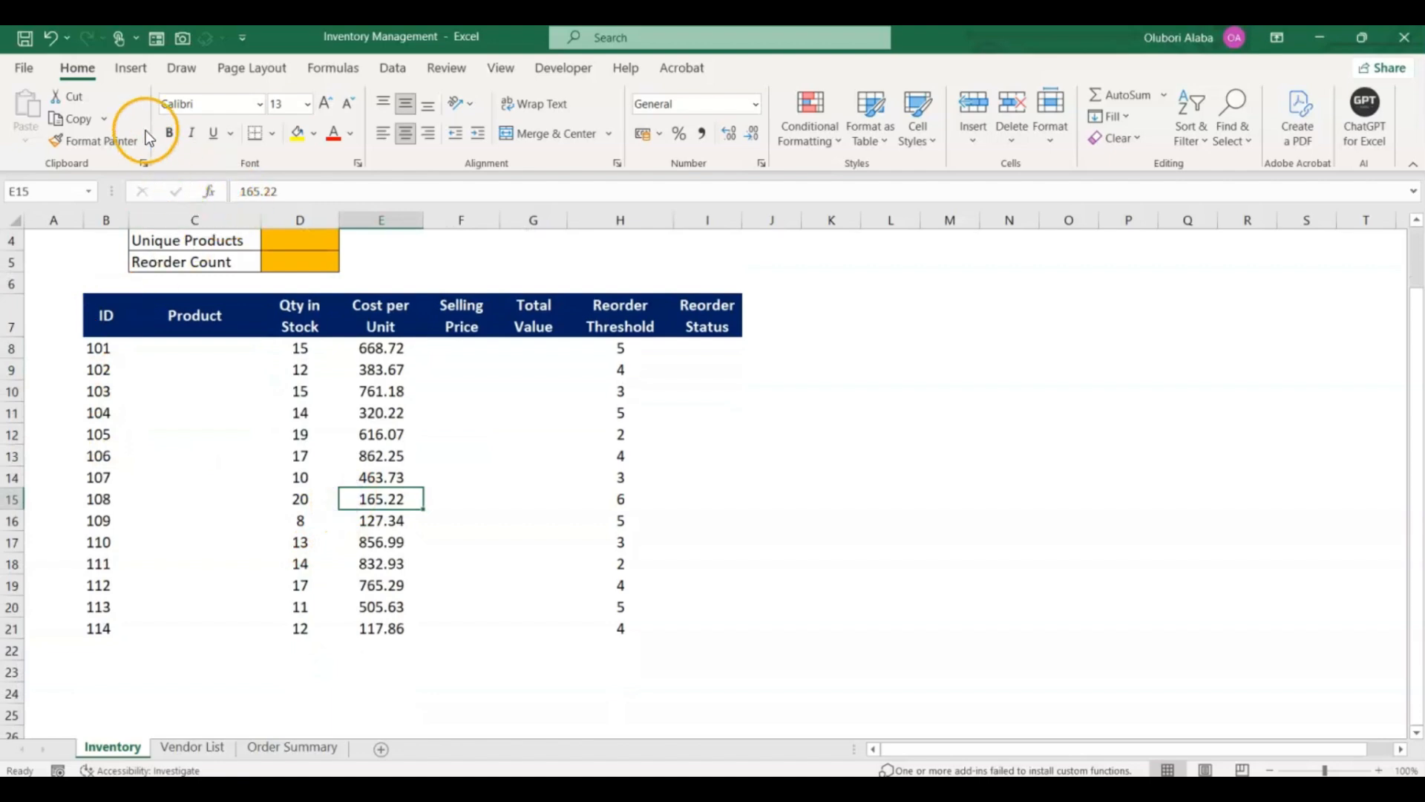
pyautogui.click(136, 65)
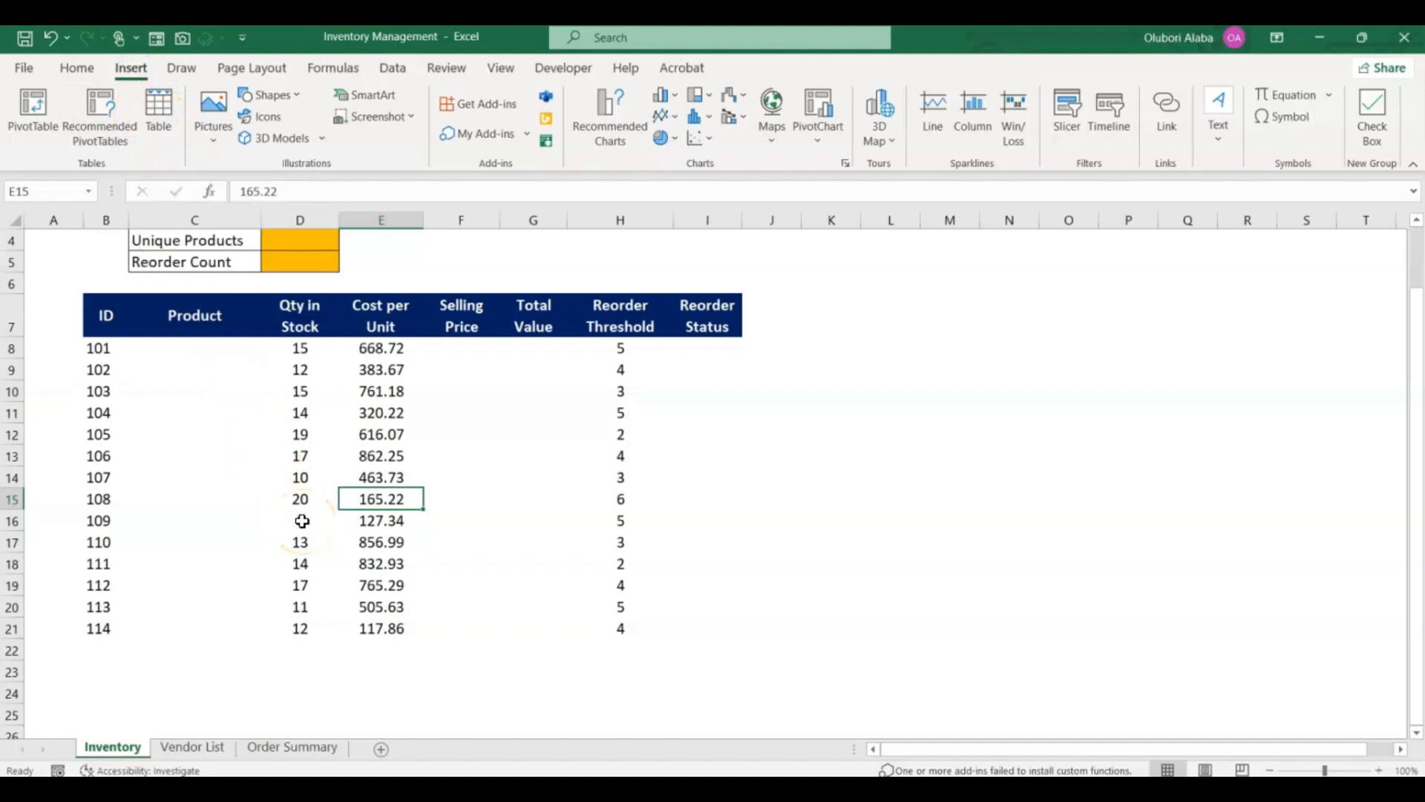
pyautogui.hotkey('ctrl', 't')
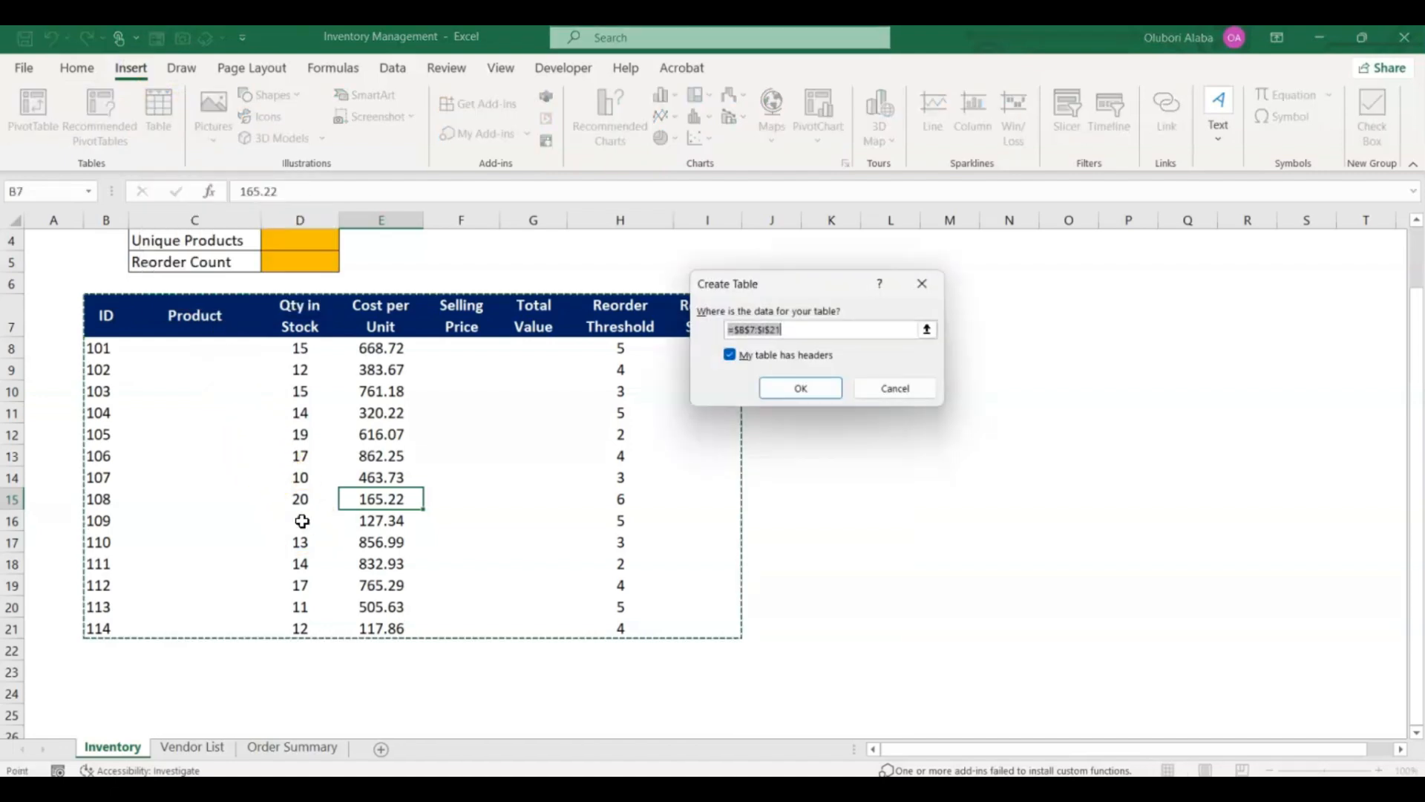
pyautogui.click(799, 389)
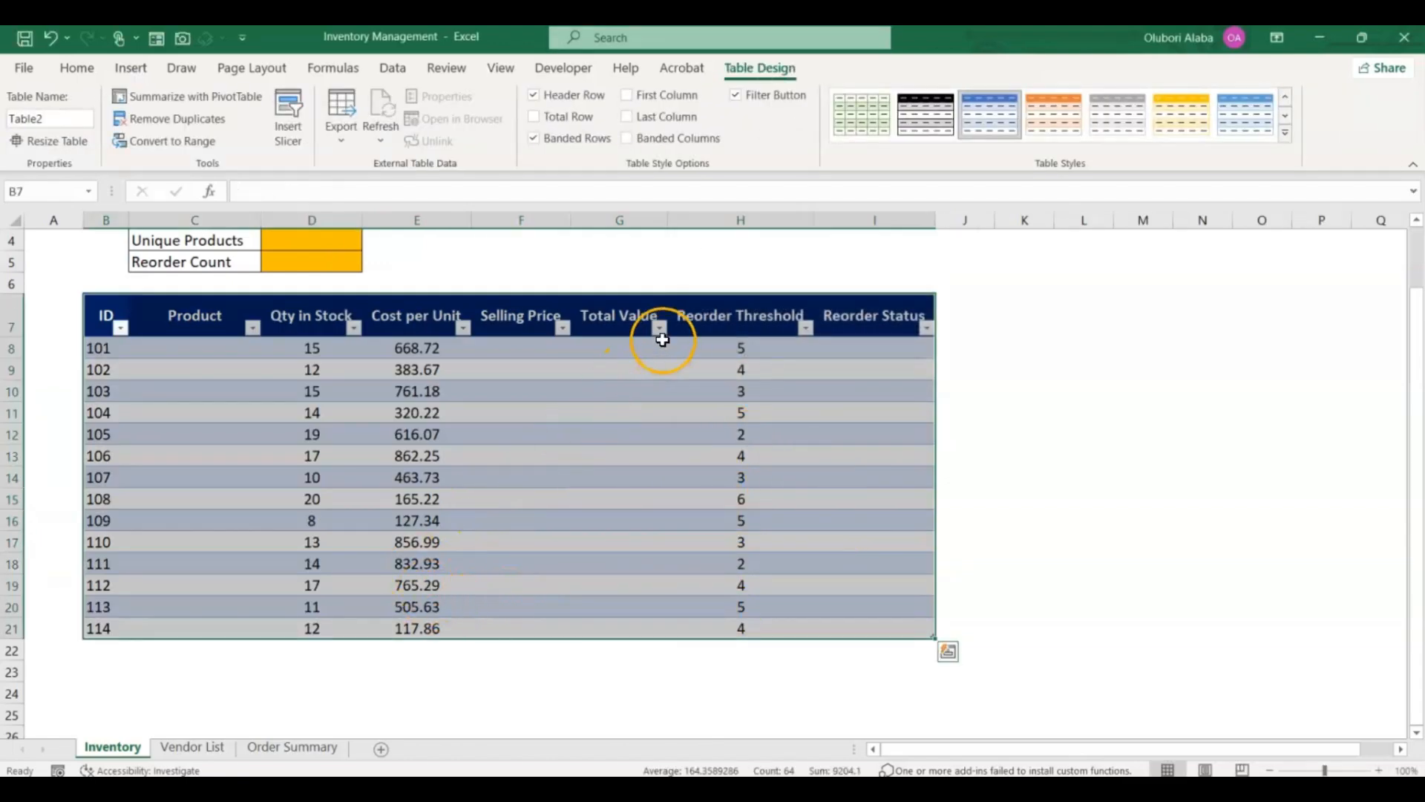
# Step: Check the Total Value column's filter options, and turn off the filter buttons for the inventory table
pyautogui.click(666, 391)
pyautogui.click(659, 328)
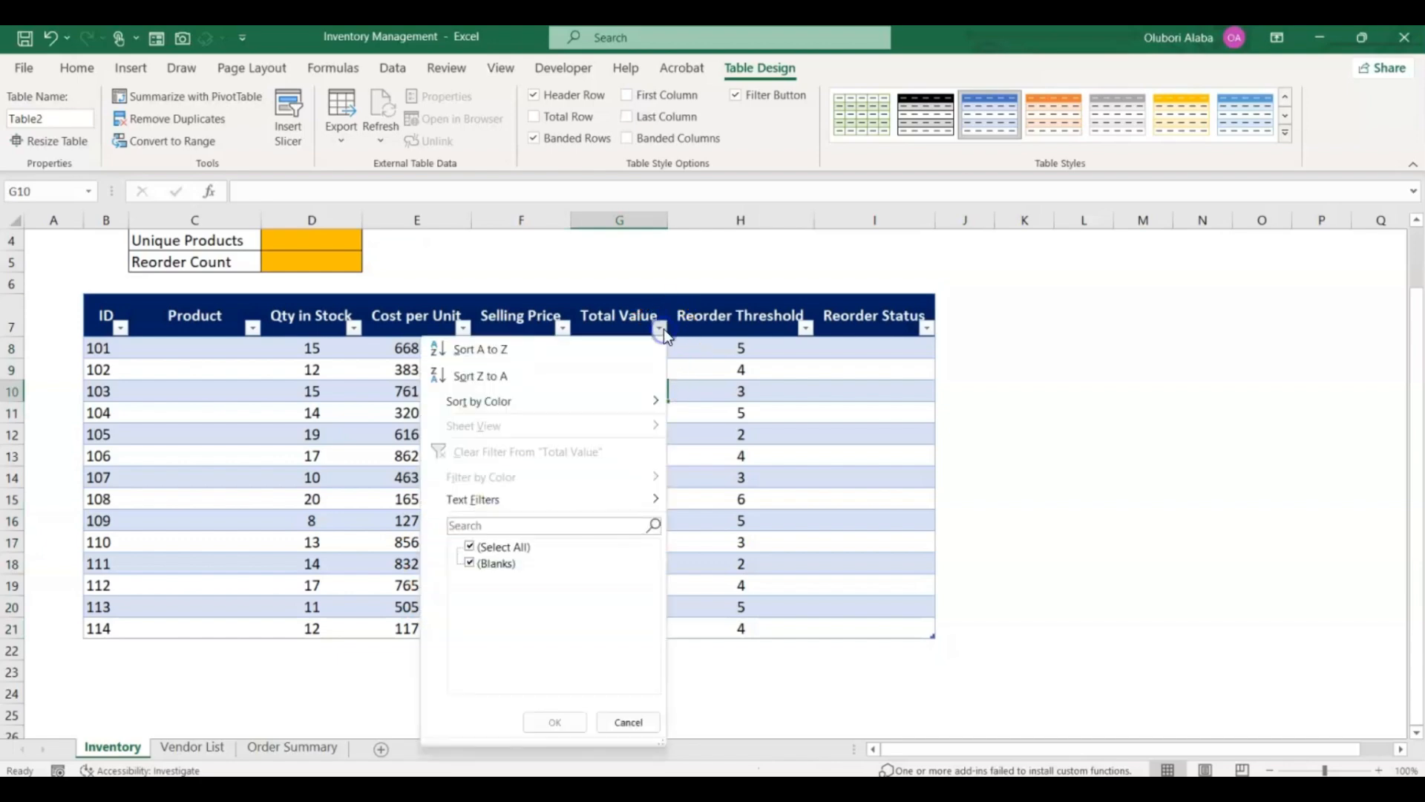
pyautogui.click(718, 398)
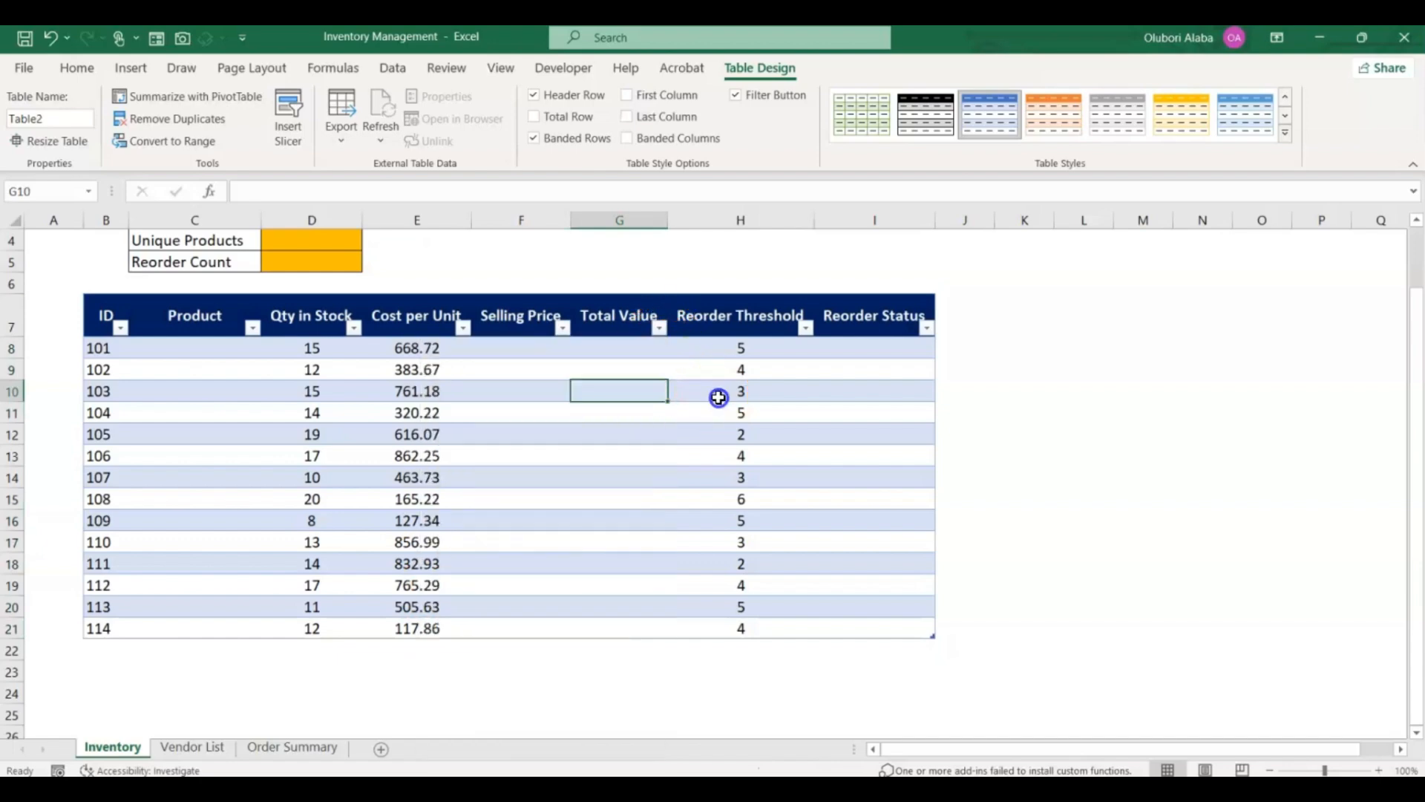
pyautogui.click(734, 96)
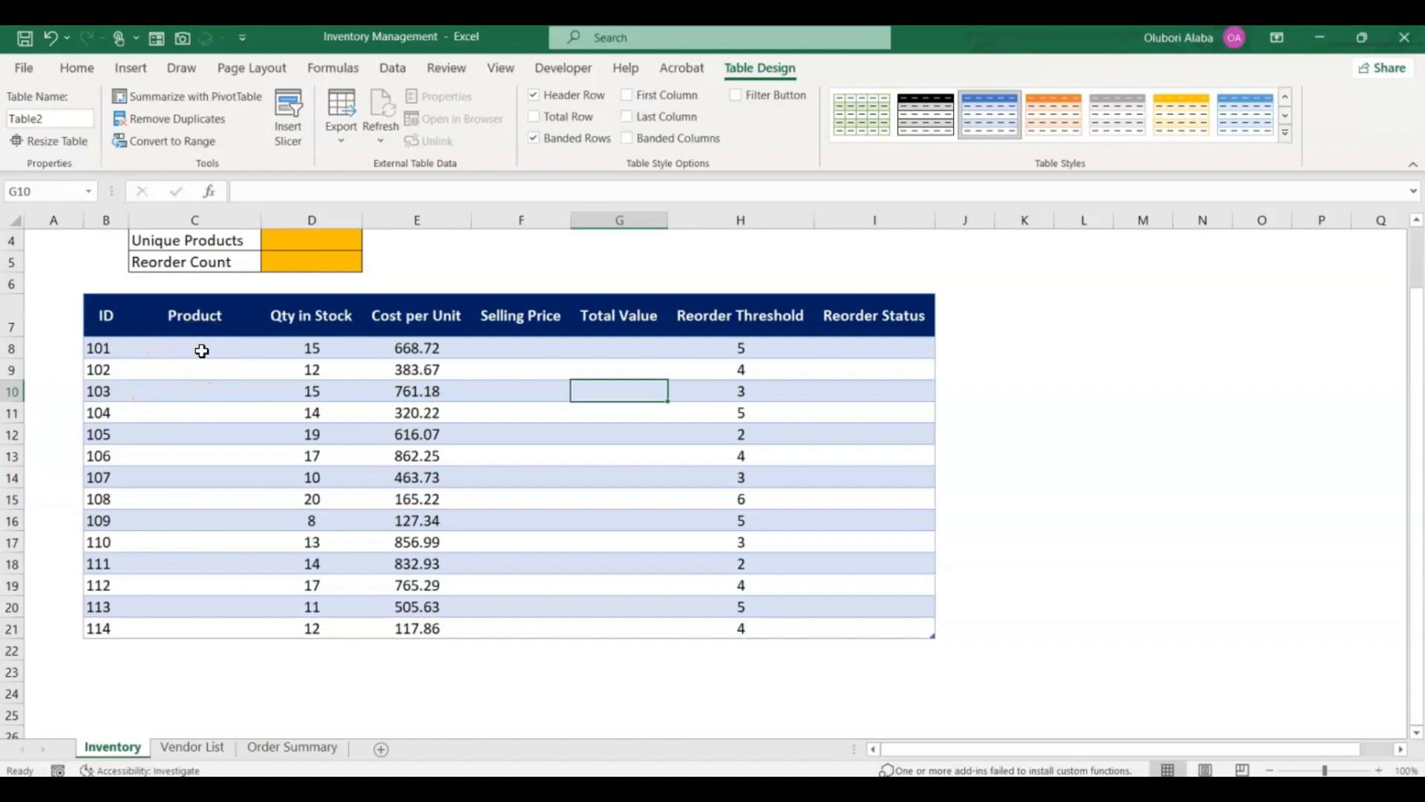
# Step: Compare the empty Product column of the Inventory table with the Product column on the Vendor List sheet
pyautogui.moveTo(202, 347); pyautogui.dragTo(251, 637)
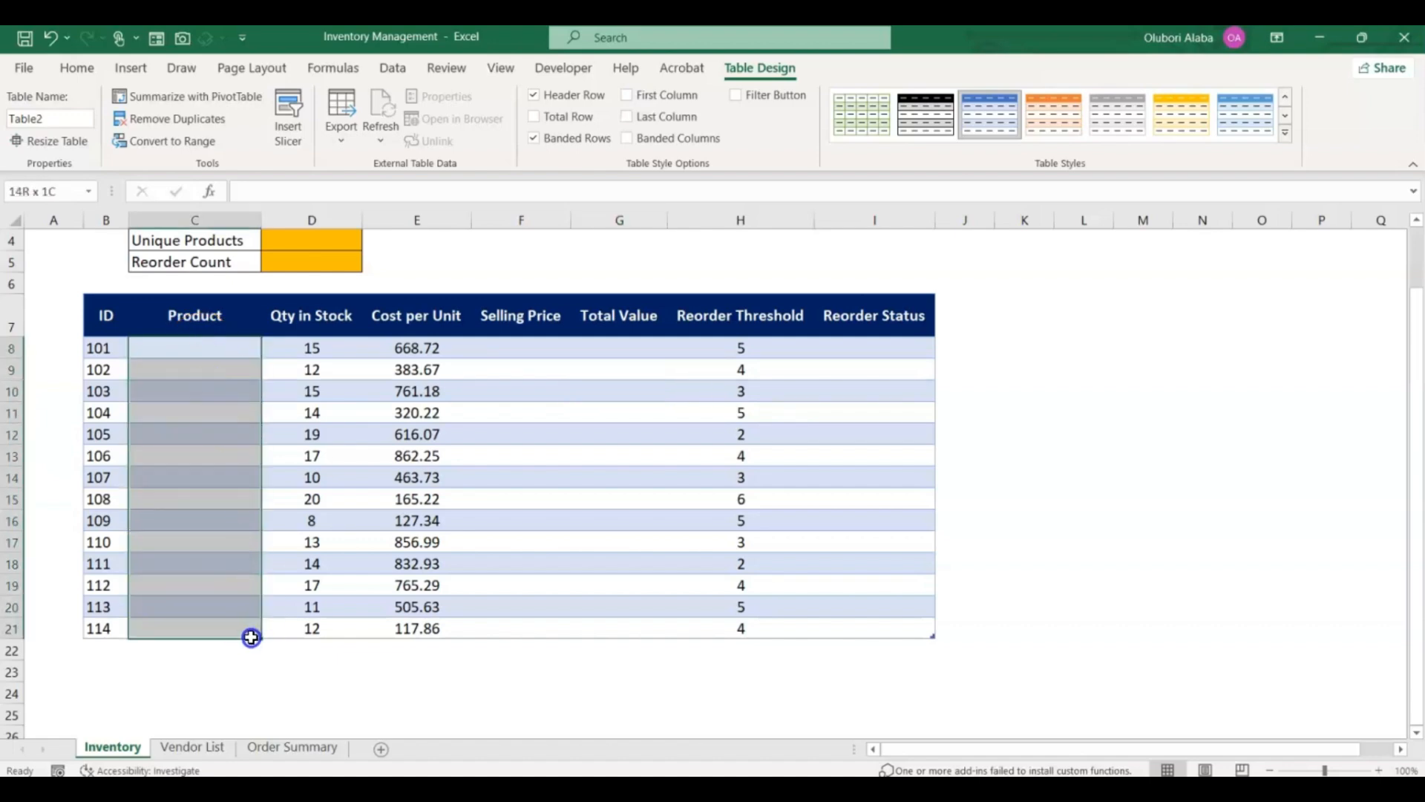
pyautogui.click(192, 746)
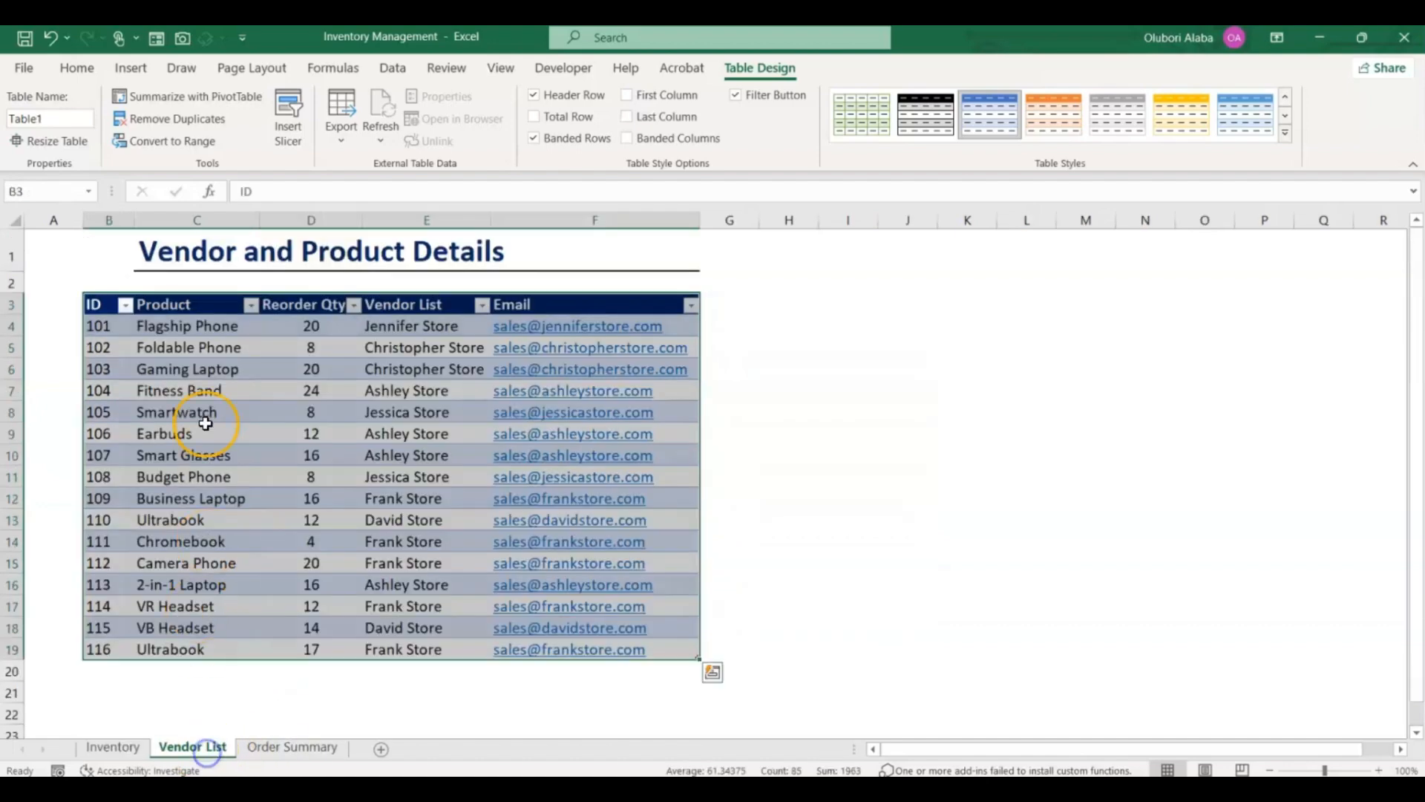
pyautogui.click(199, 430)
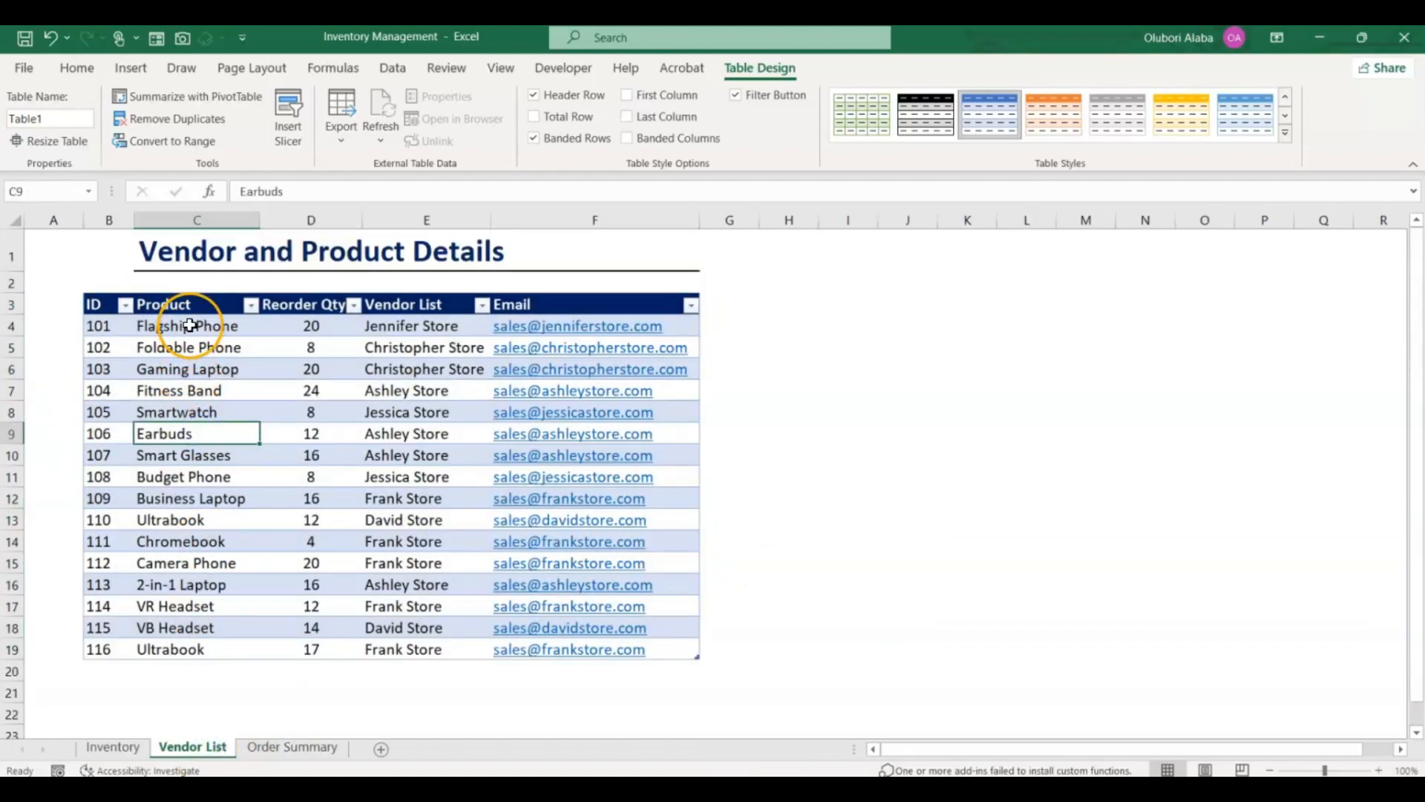
pyautogui.moveTo(190, 328); pyautogui.dragTo(198, 640)
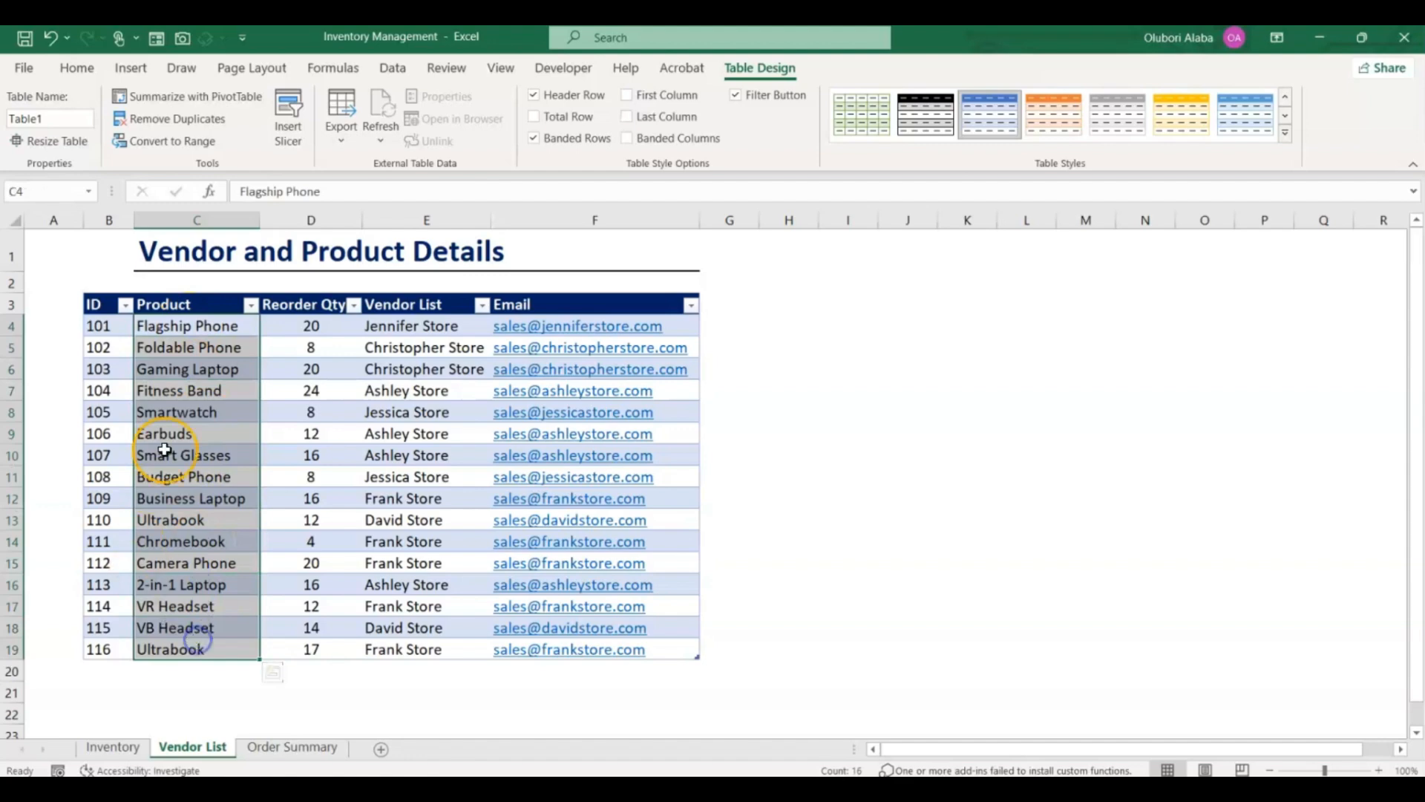
pyautogui.click(112, 746)
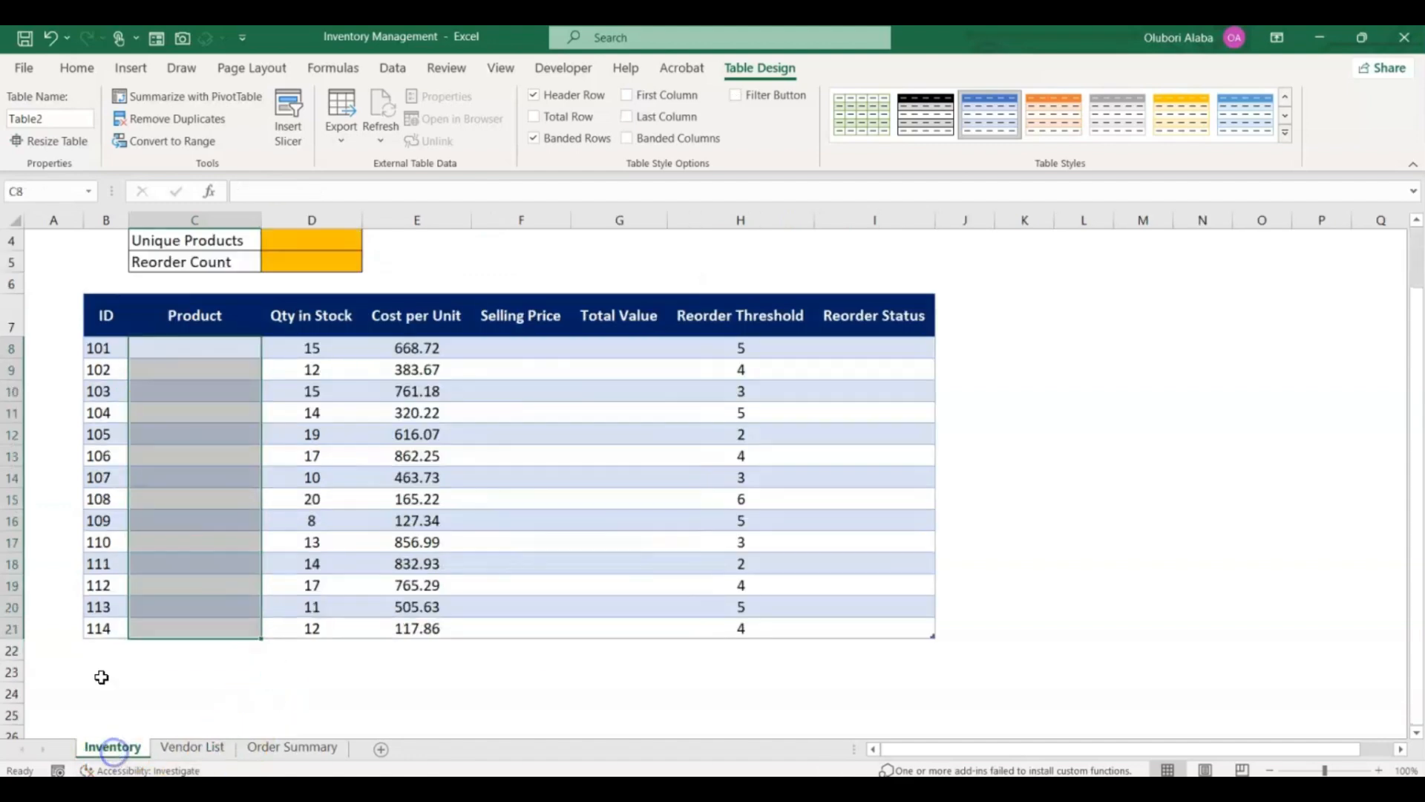
pyautogui.click(213, 347)
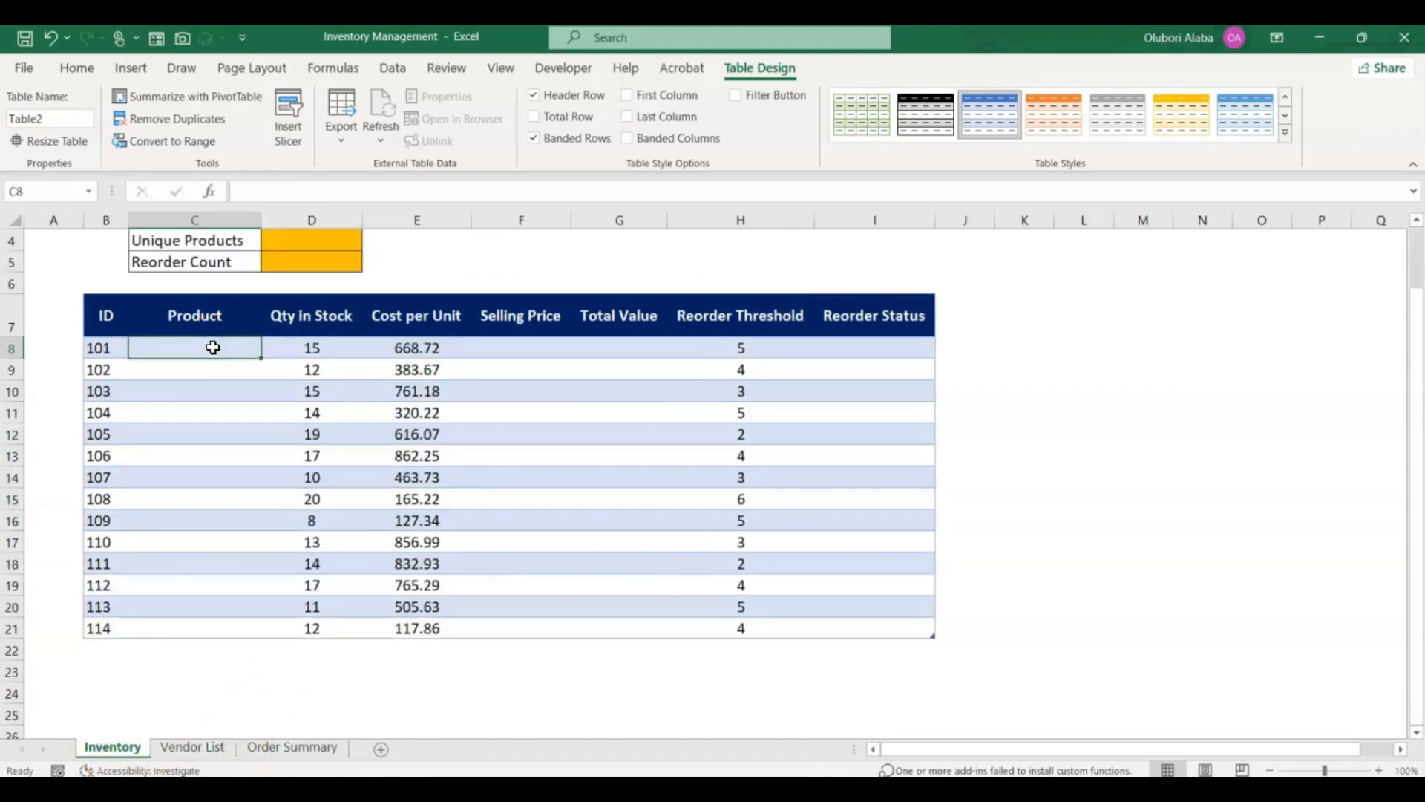
pyautogui.write('=XLOOKUP(')
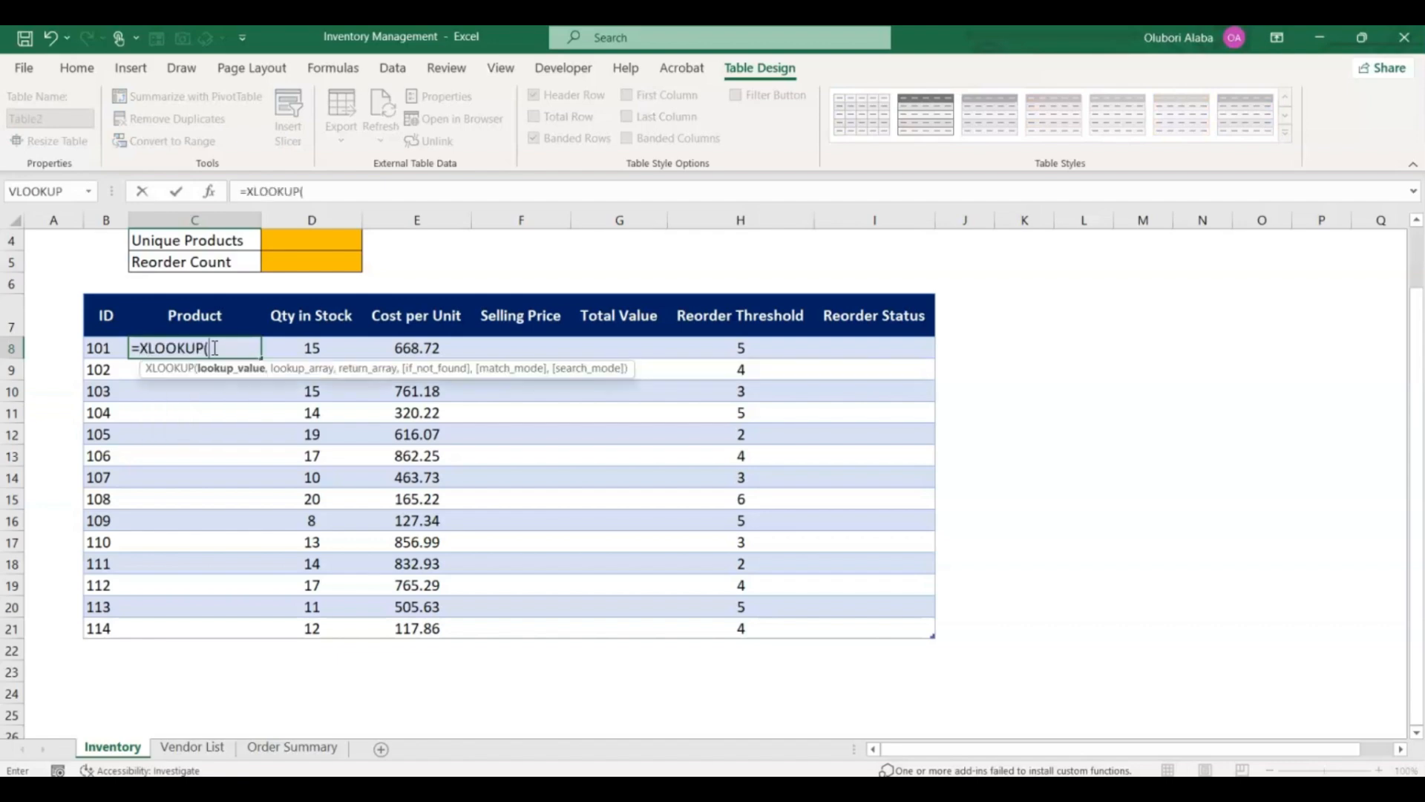
pyautogui.click(88, 347)
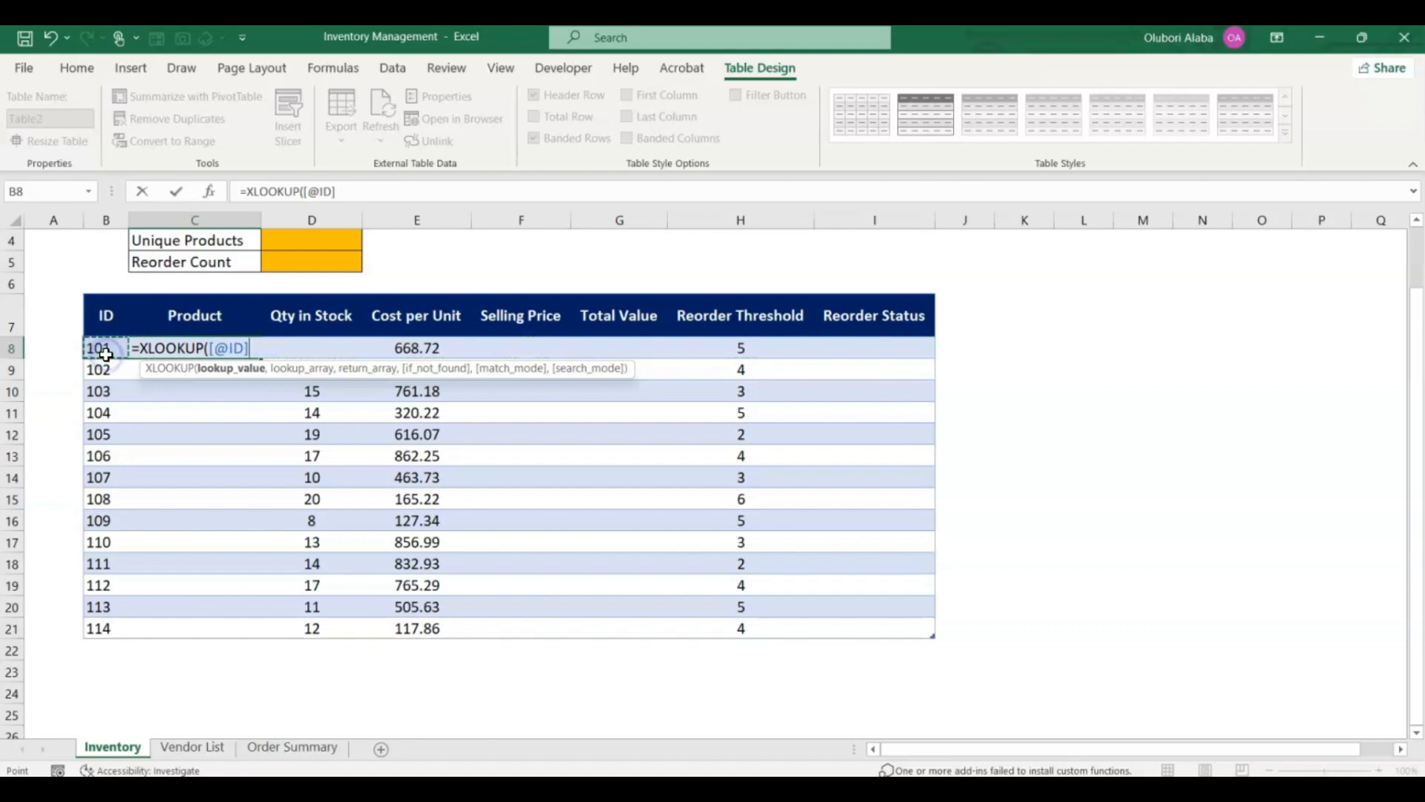
pyautogui.write(',')
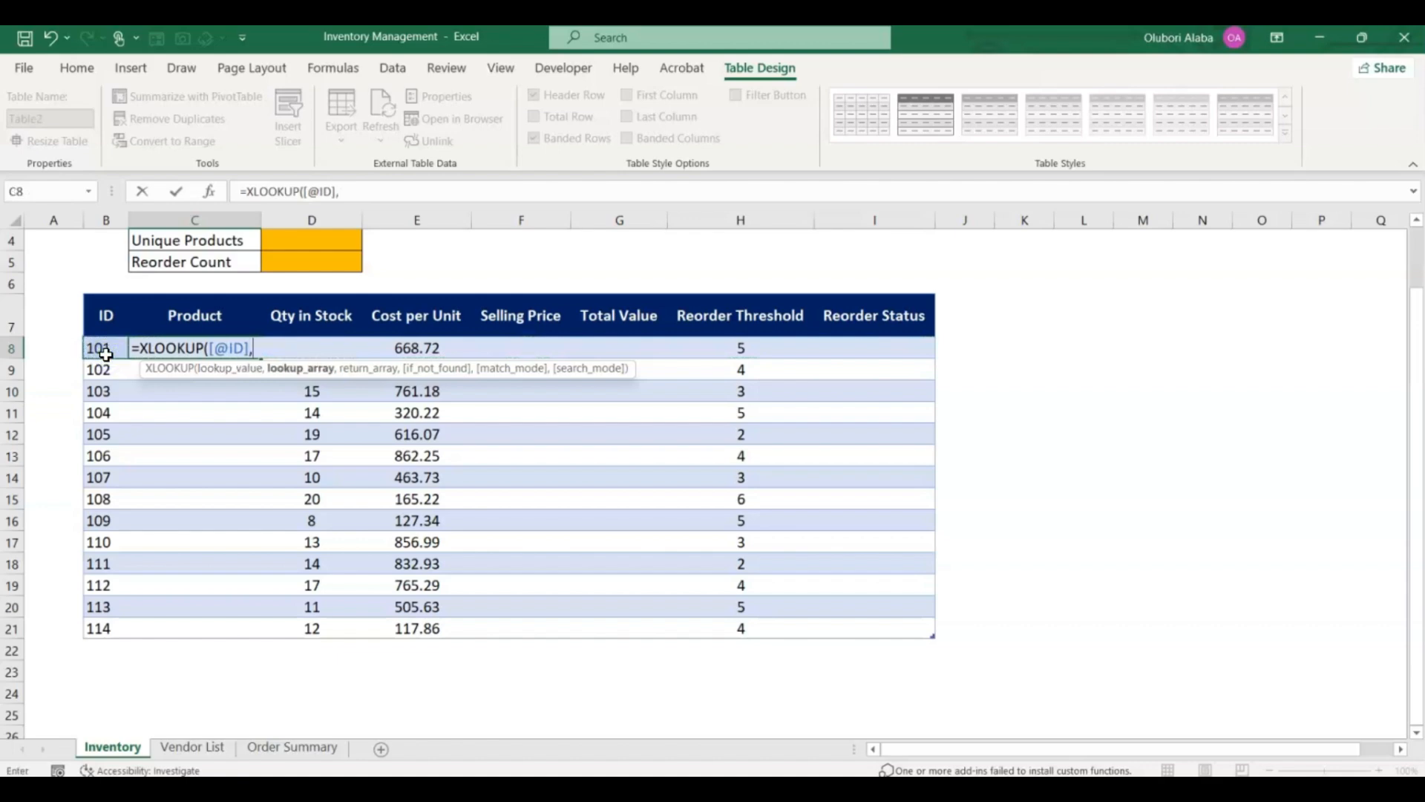
pyautogui.click(195, 746)
pyautogui.moveTo(97, 331); pyautogui.dragTo(110, 648)
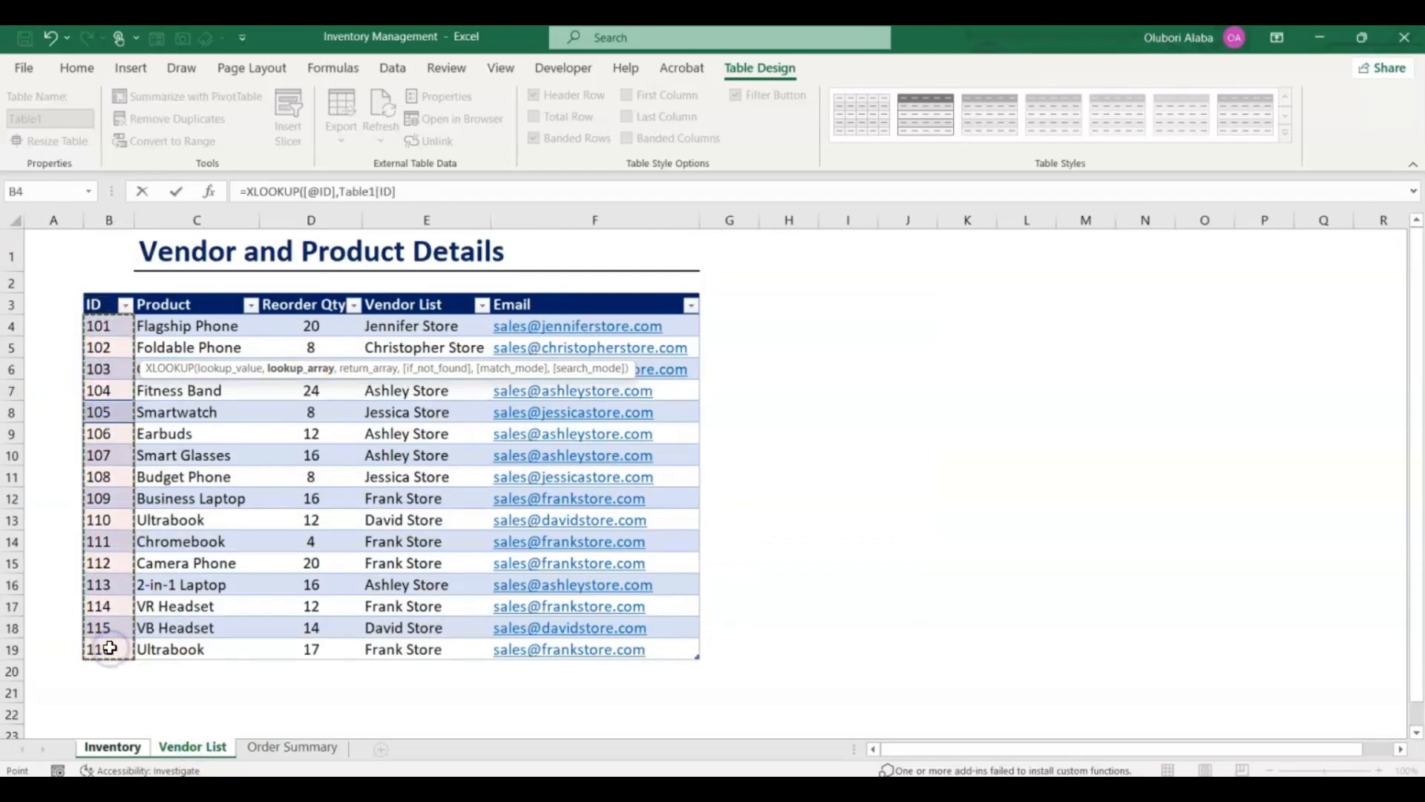
pyautogui.write(',')
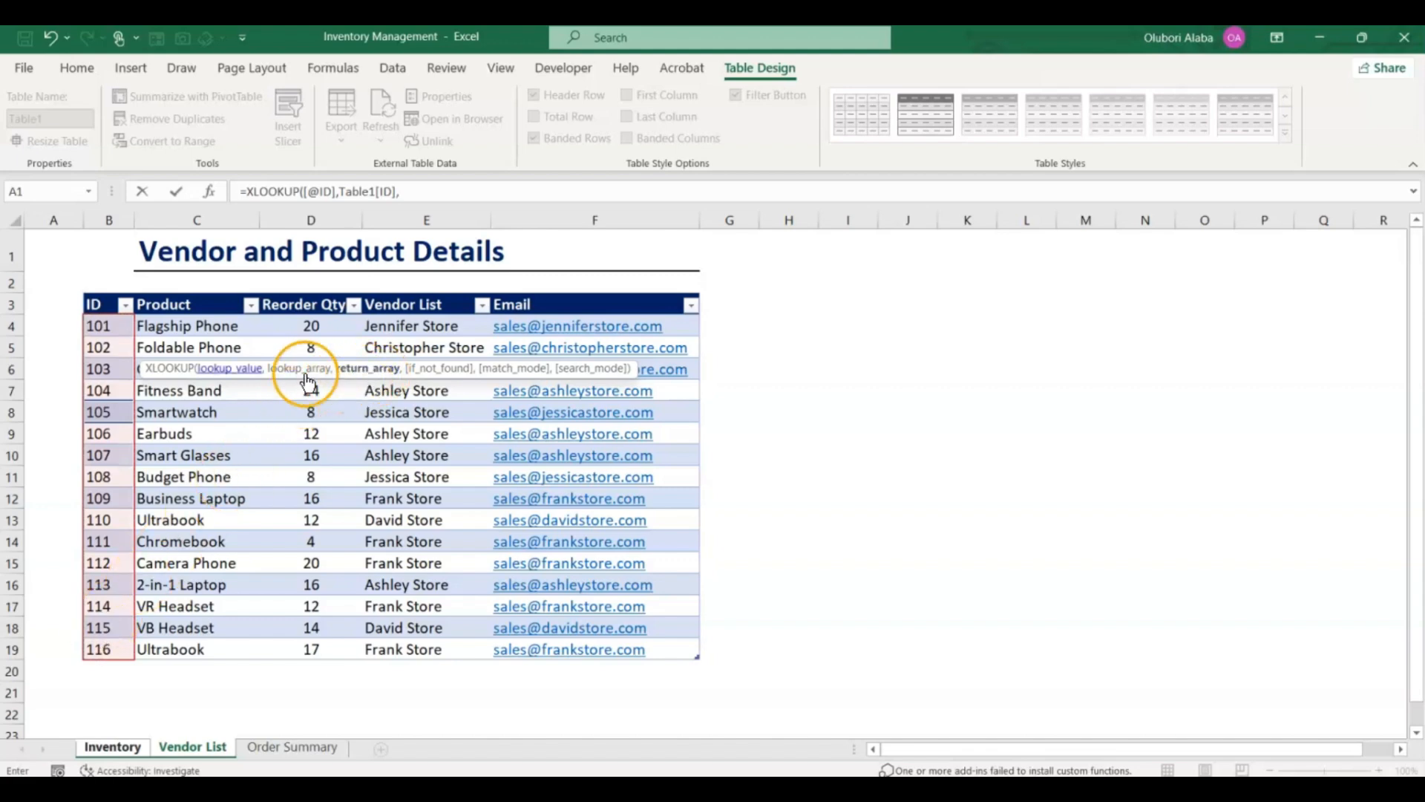
pyautogui.moveTo(191, 324); pyautogui.dragTo(170, 648)
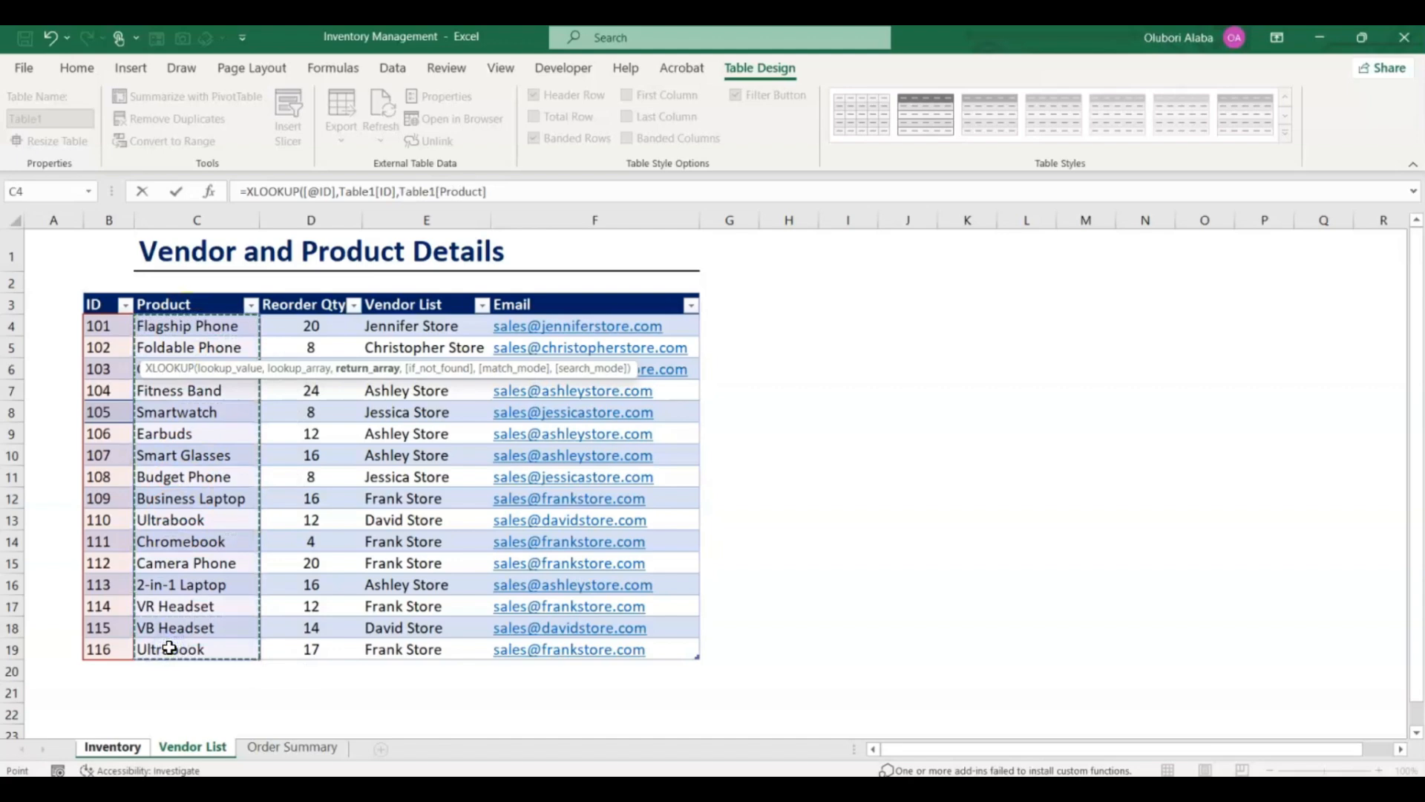
pyautogui.write(',')
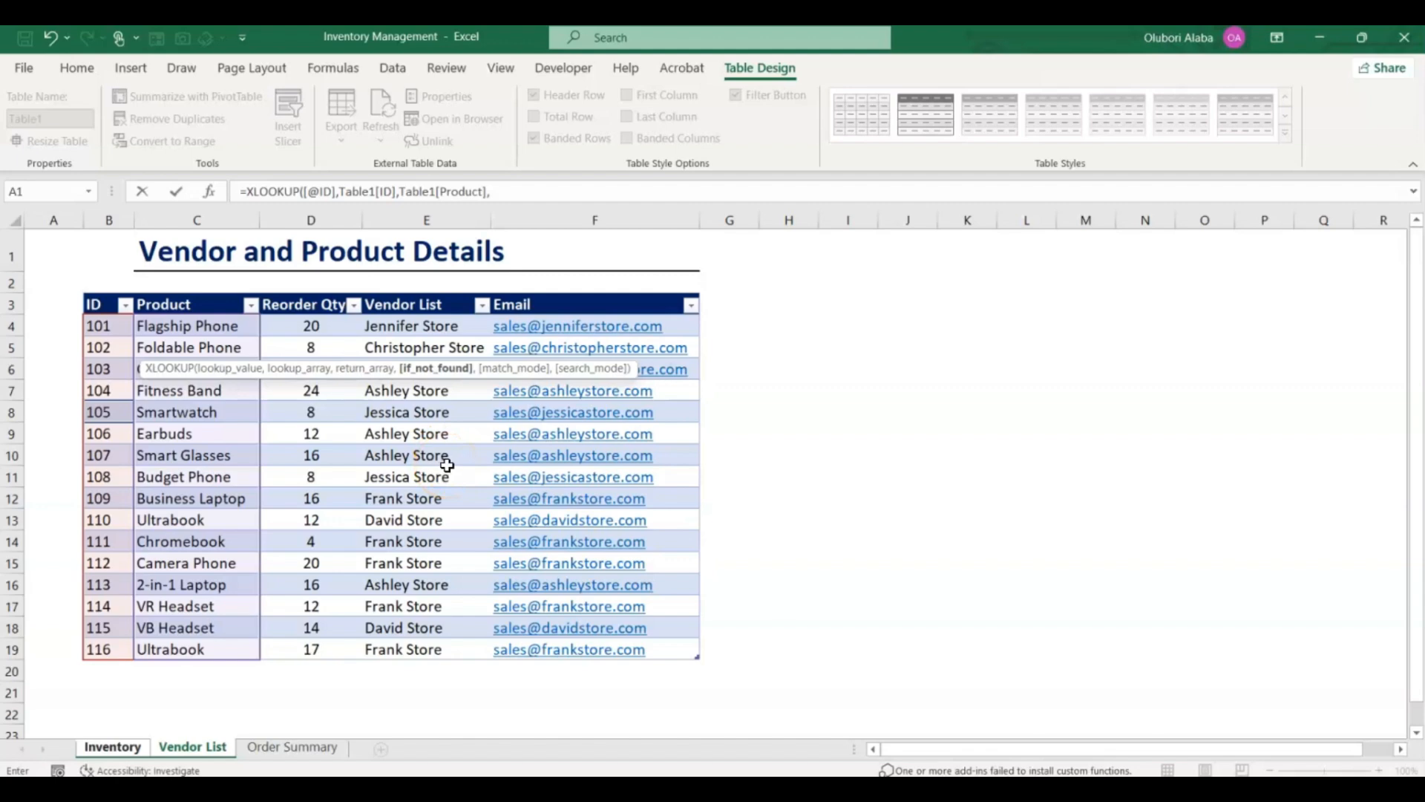
pyautogui.write('"")')
pyautogui.press('Return')
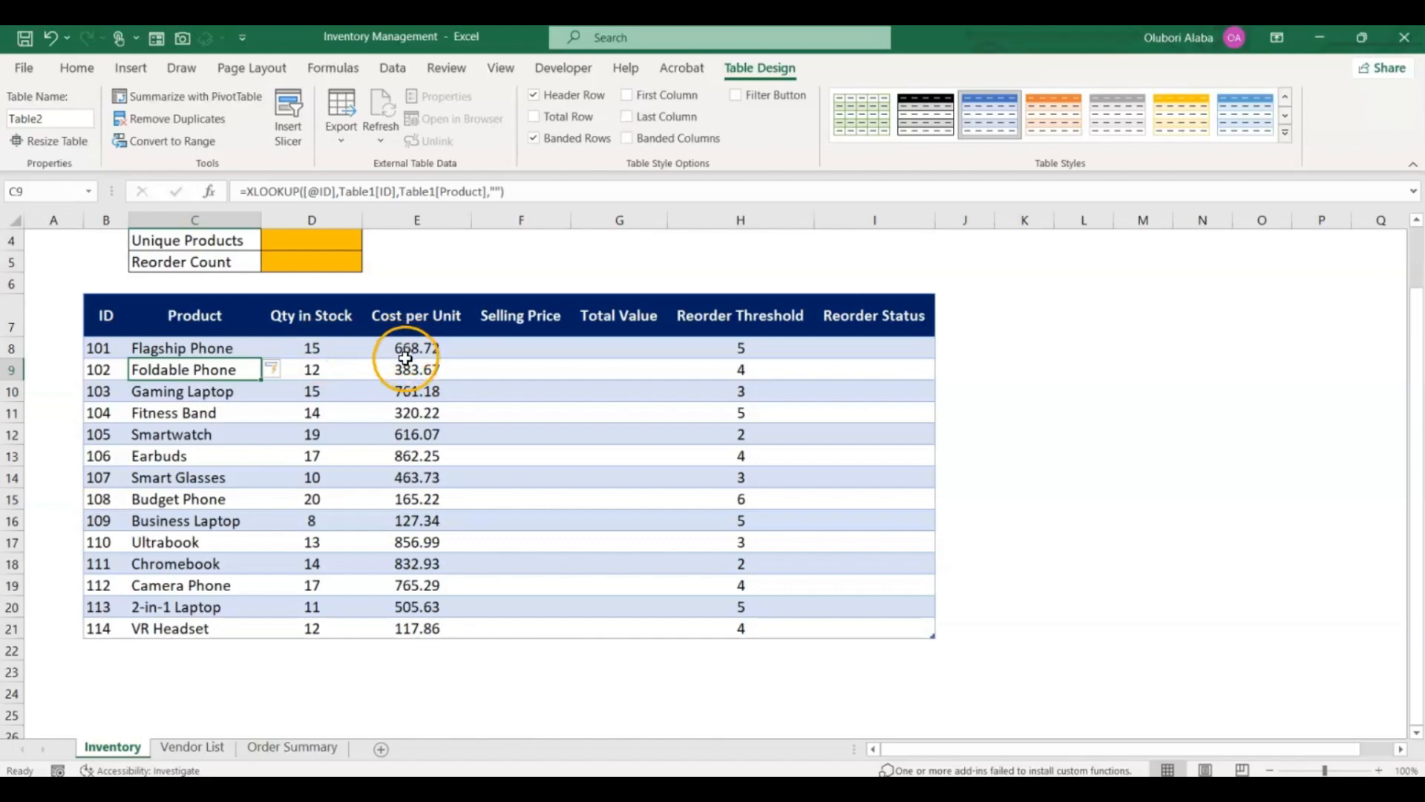
# Step: Fill the Inventory table's Selling Price column from cell F8 with the formula =[@[Cost per Unit]]*0.2
pyautogui.click(514, 344)
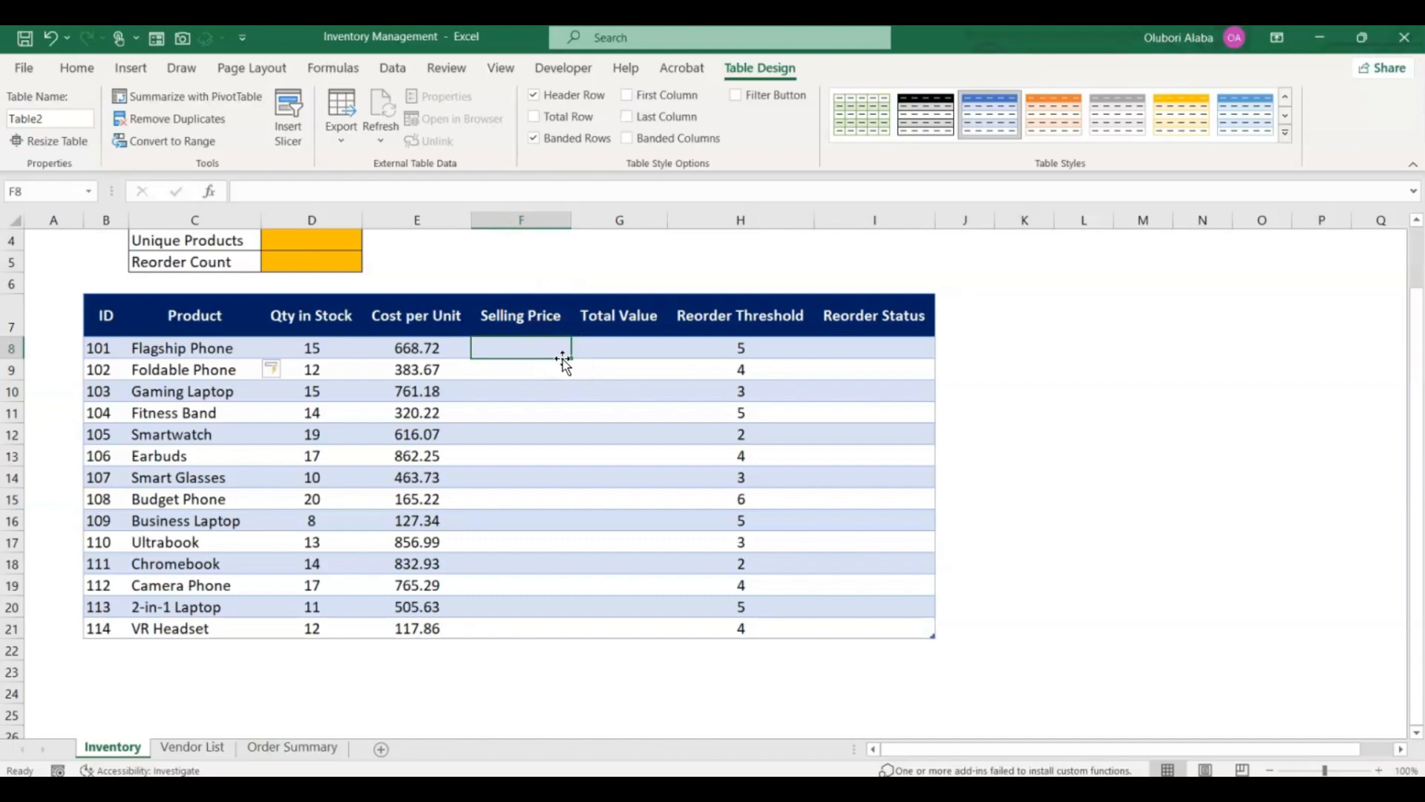
pyautogui.click(420, 354)
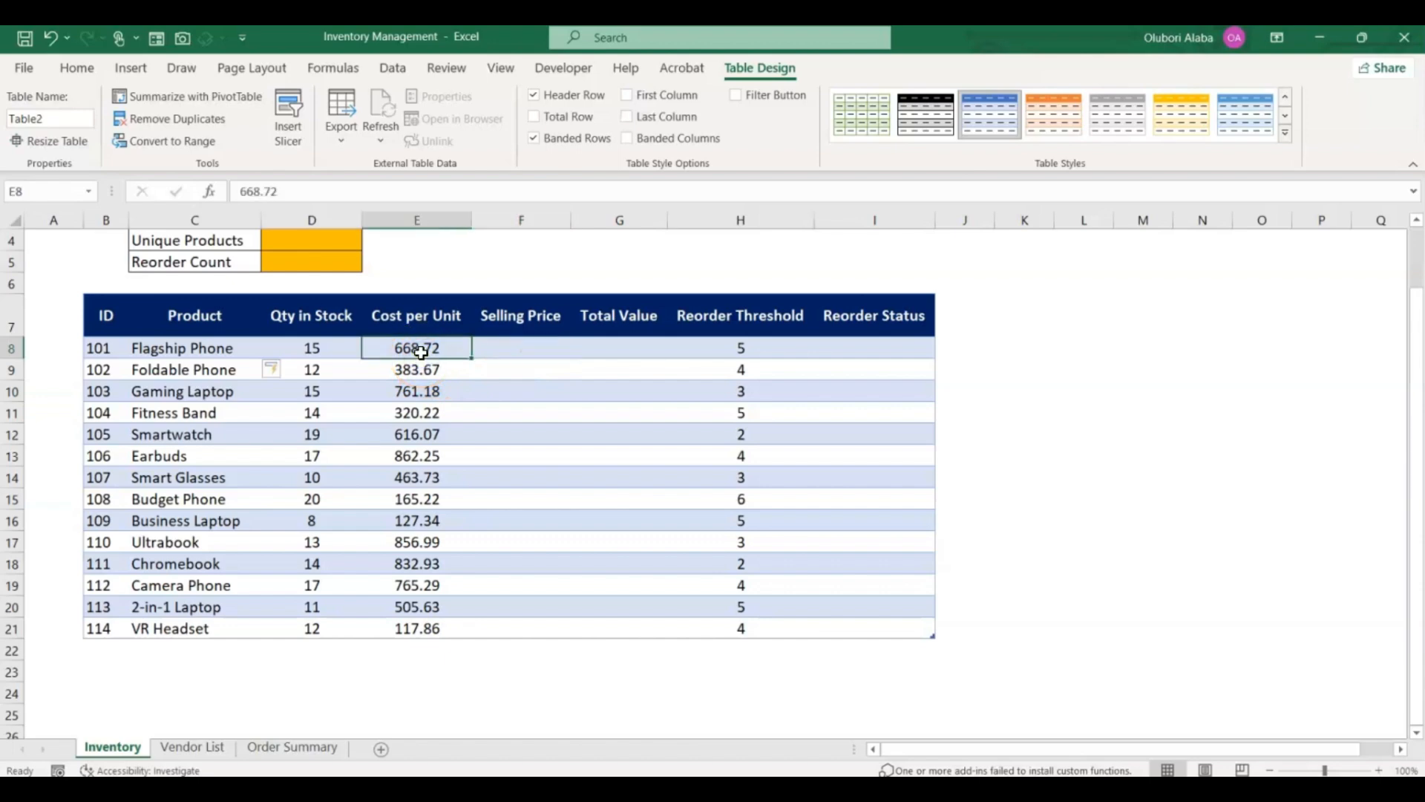
pyautogui.click(520, 346)
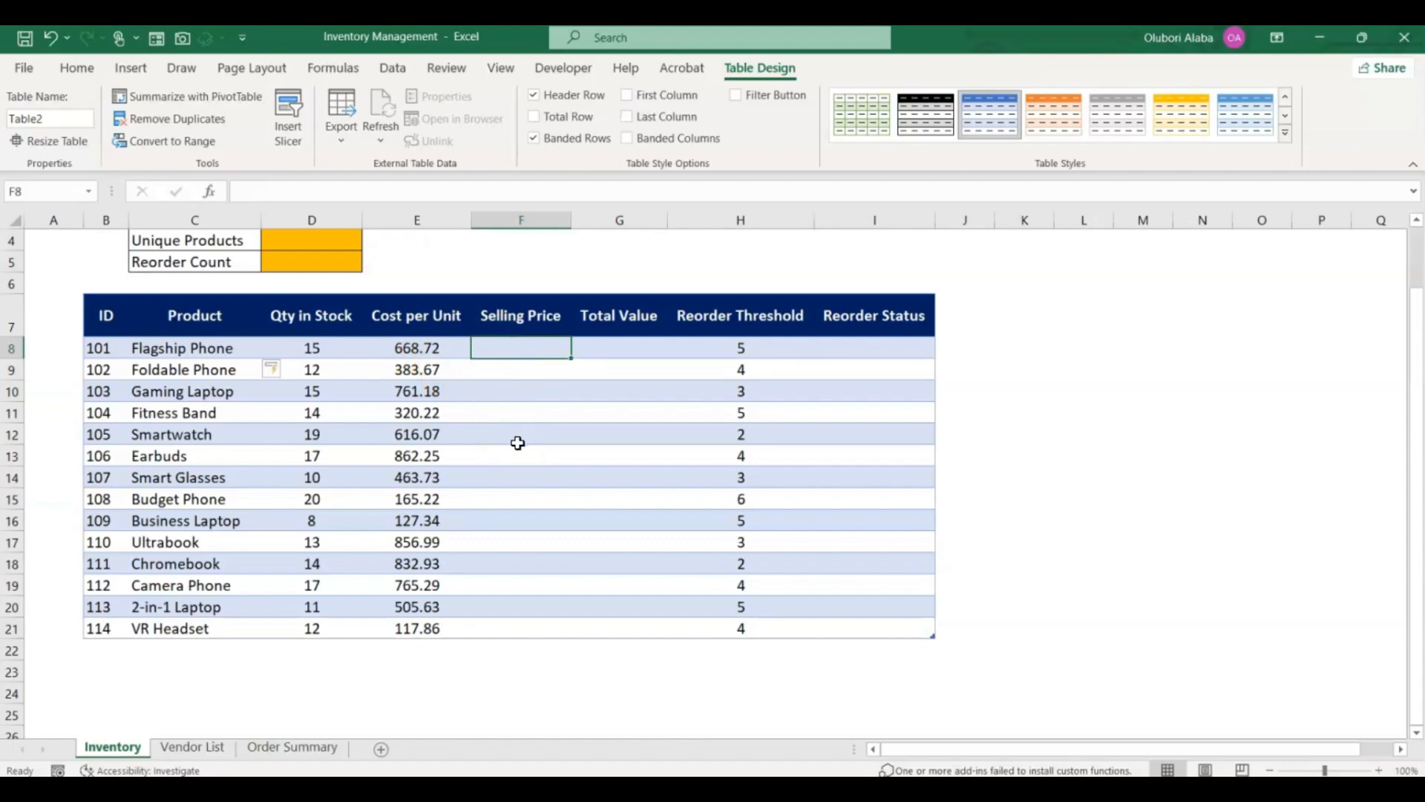
pyautogui.write('=')
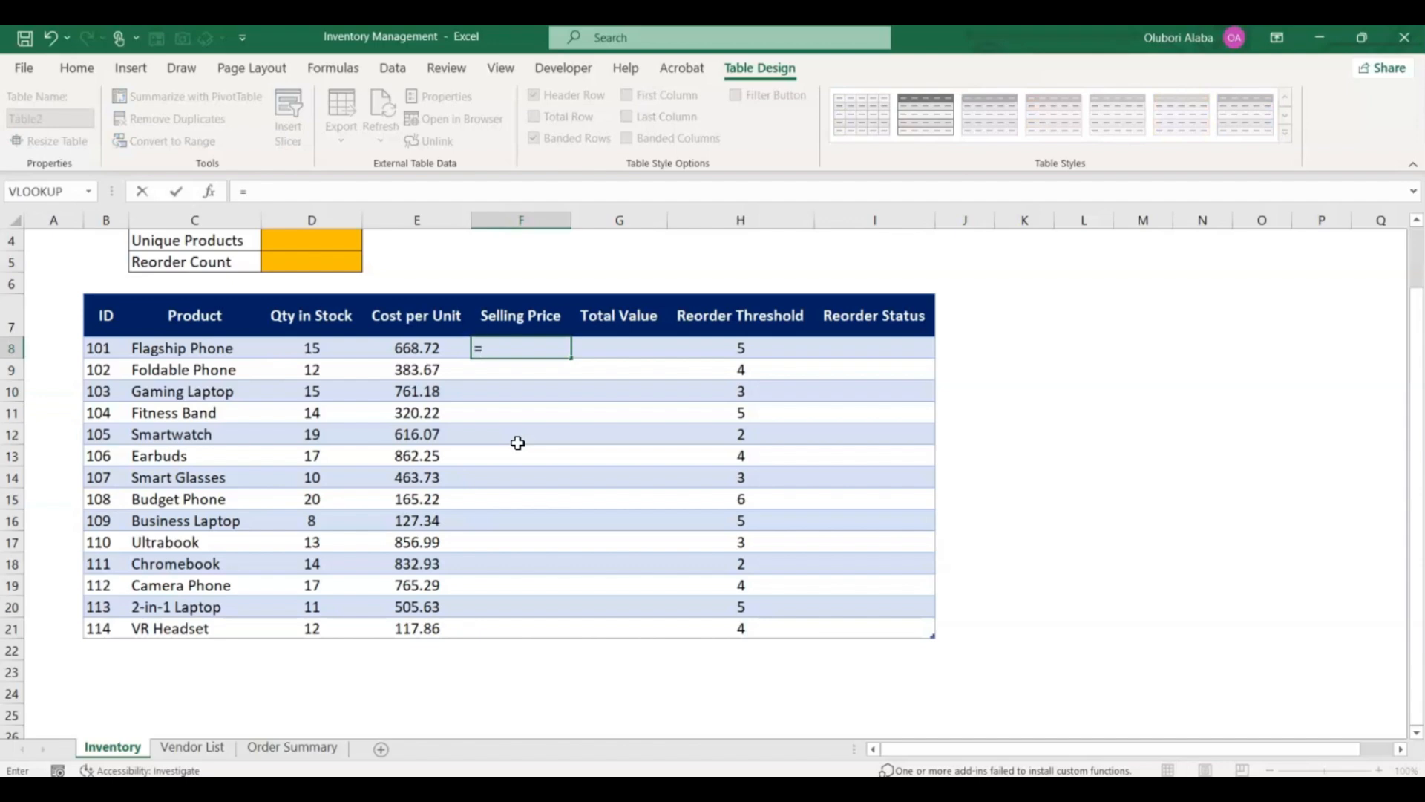
pyautogui.click(410, 349)
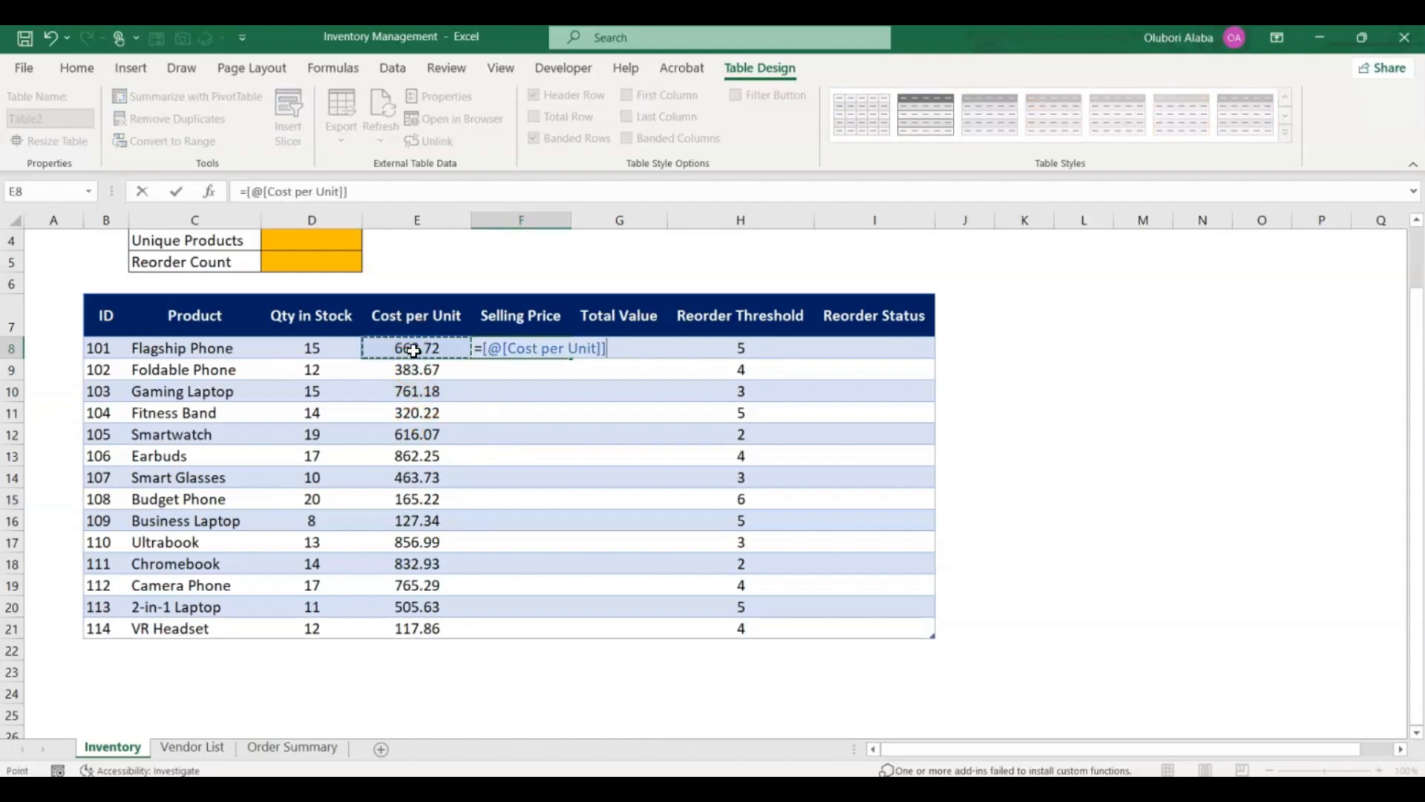
pyautogui.write('*')
pyautogui.press('Return')
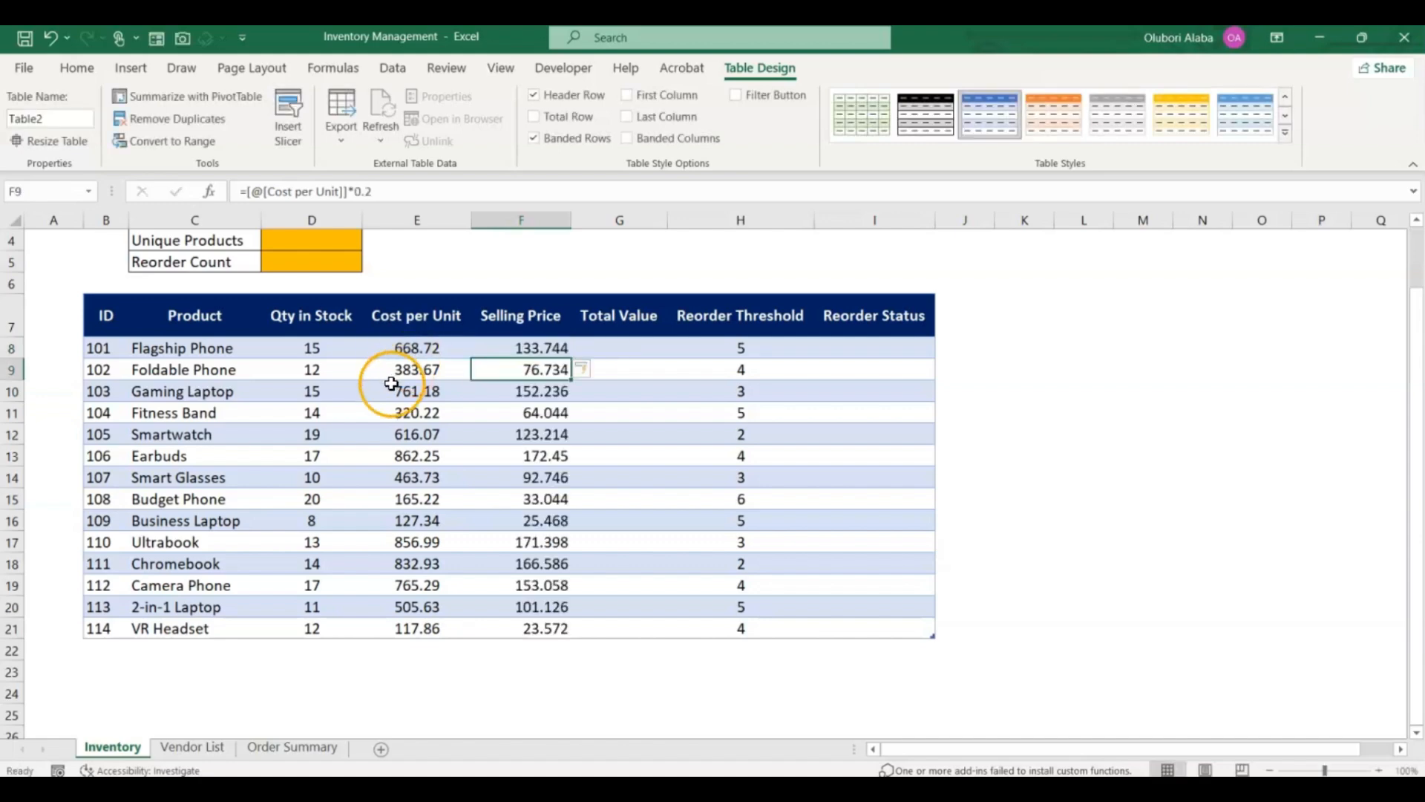
# Step: Extend the Selling Price formula in F8 to =[@[Cost per Unit]]*0.2+[@[Cost per Unit]] so the markup is added to the cost
pyautogui.click(540, 348)
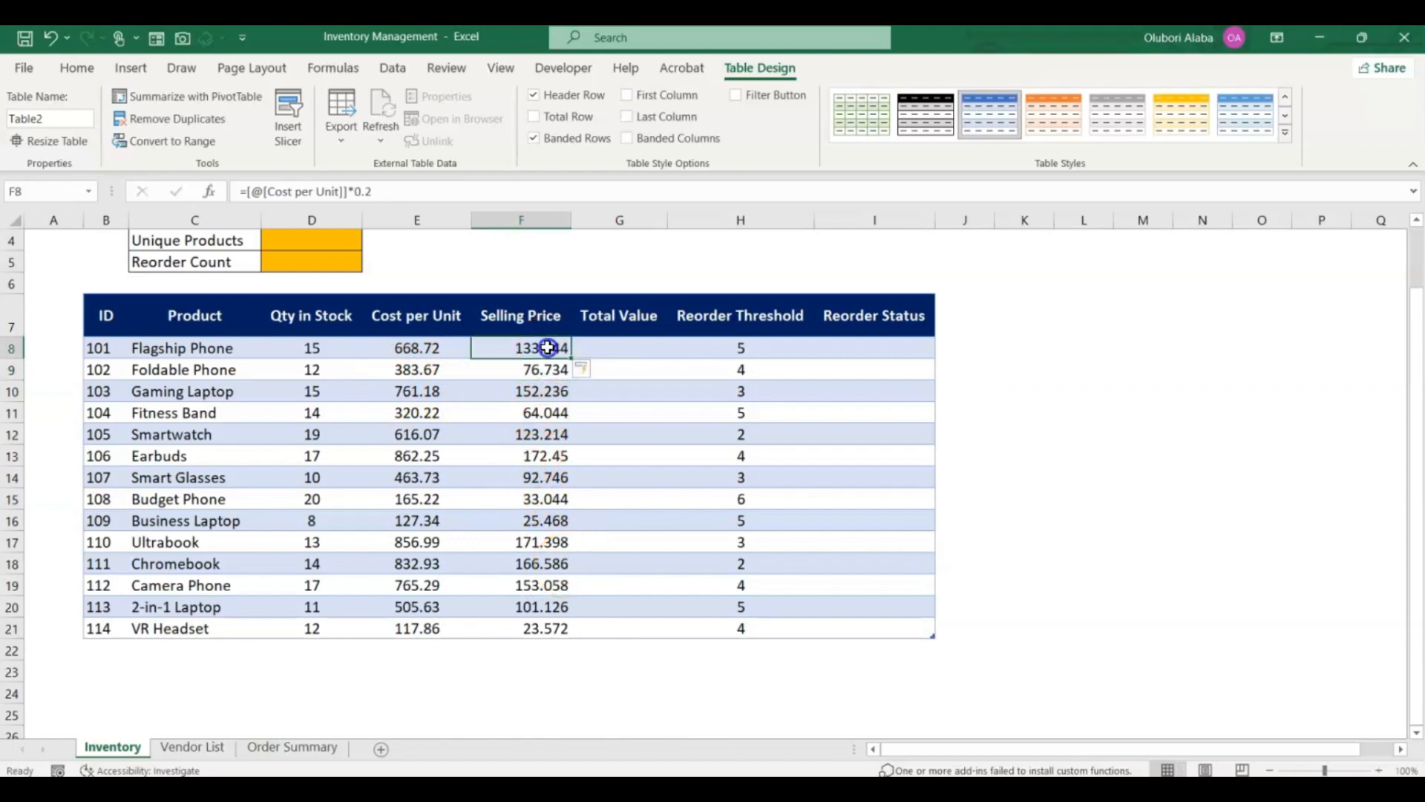
pyautogui.click(414, 198)
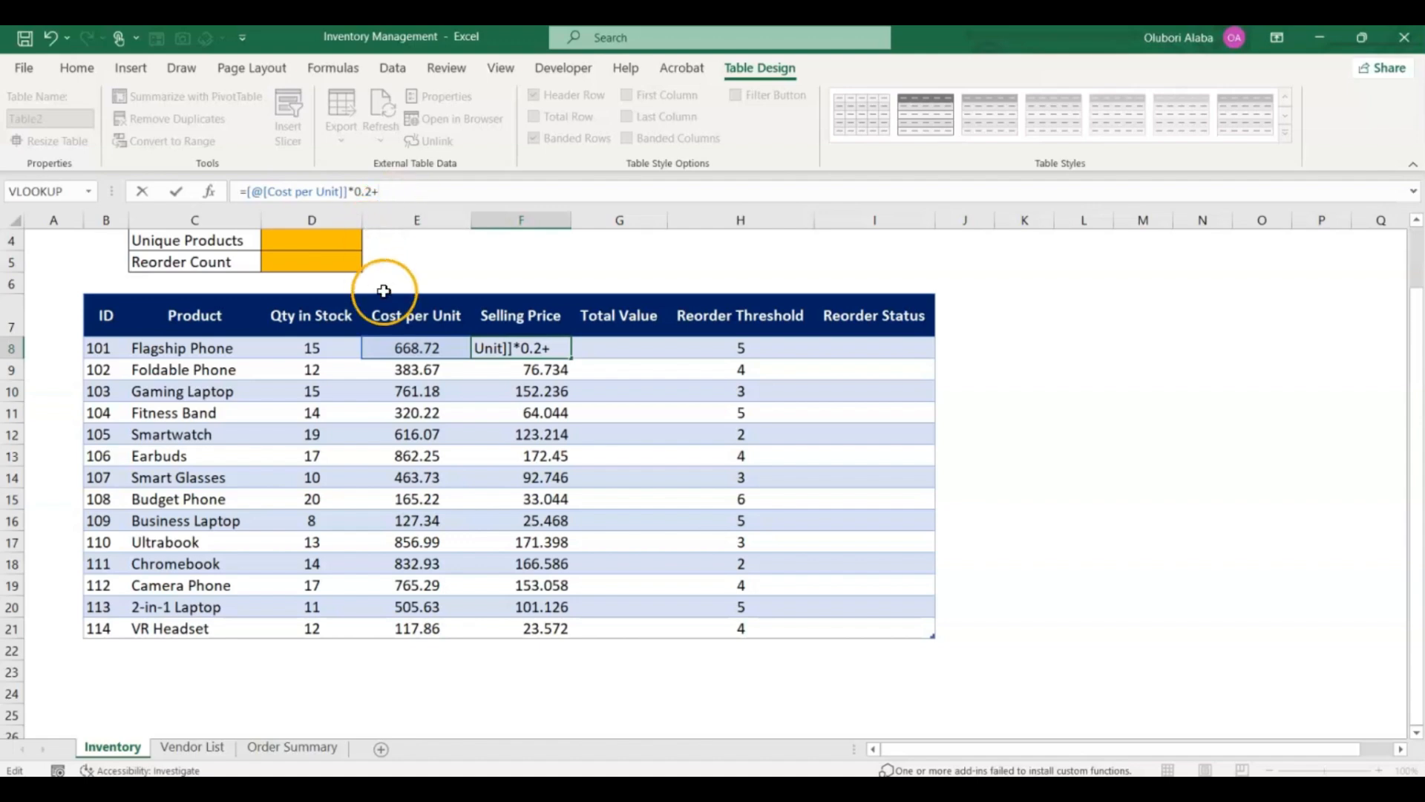
pyautogui.click(398, 348)
pyautogui.press('Return')
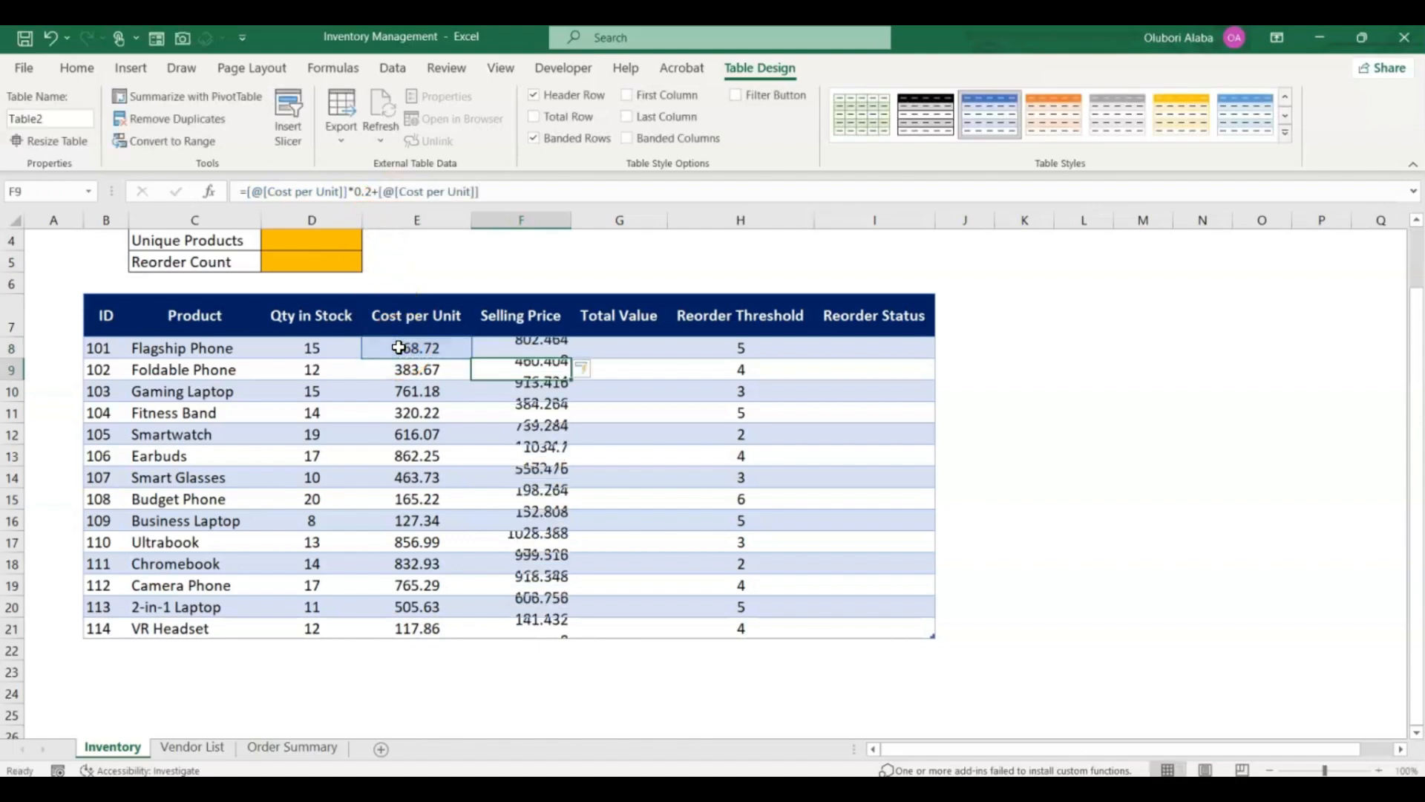
pyautogui.click(532, 349)
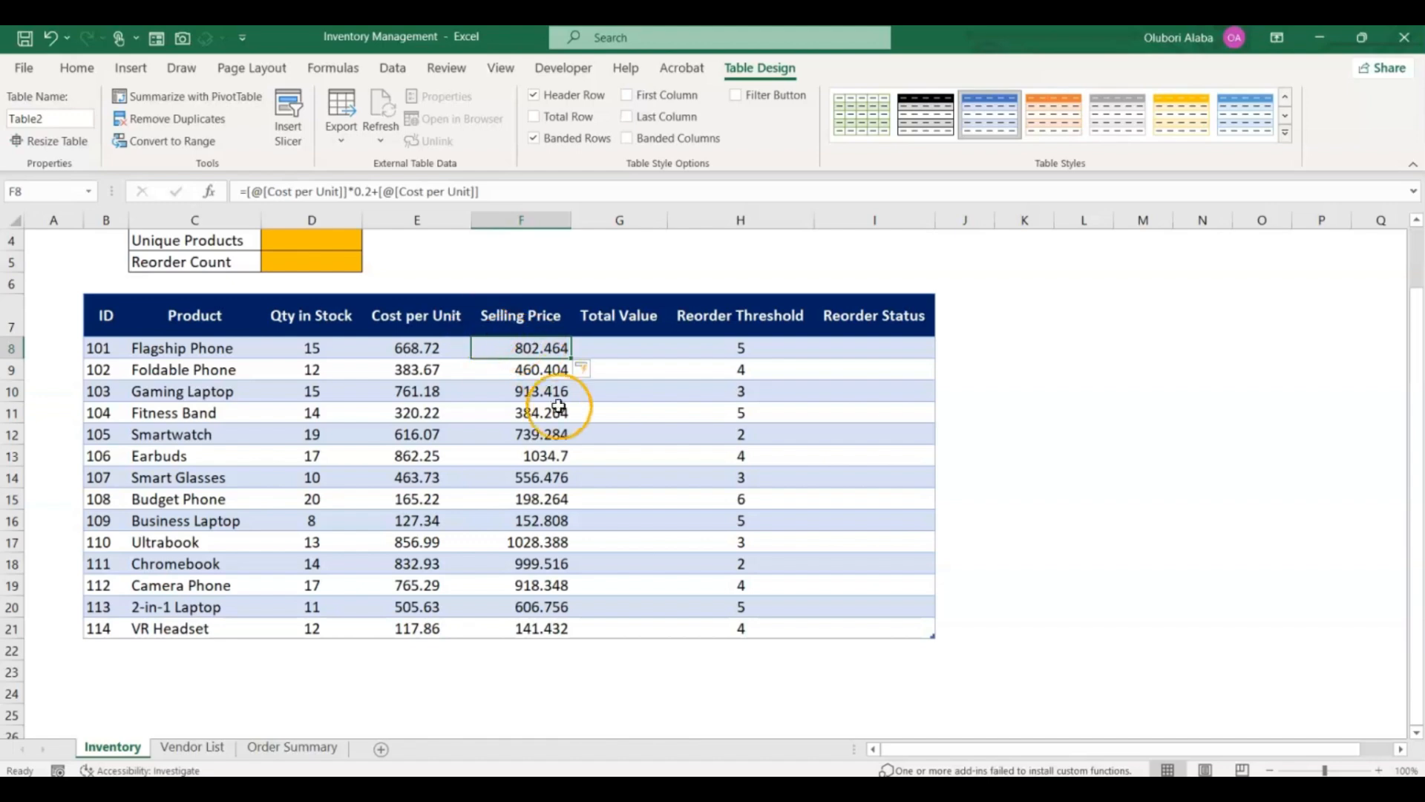
# Step: Fill the Total Value column from cell G8 with the formula =[@[Qty in Stock]]*[@[Selling Price]]
pyautogui.click(607, 348)
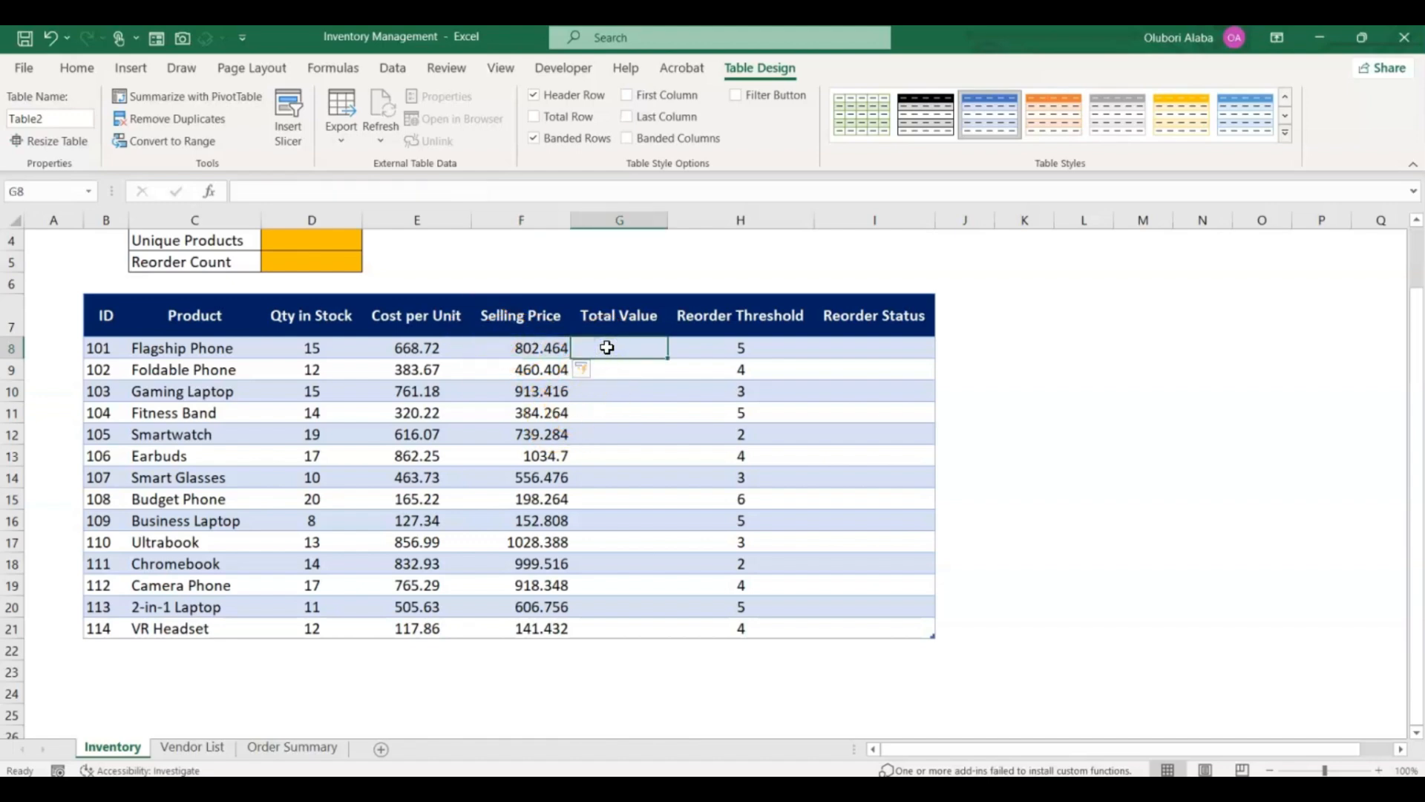
pyautogui.write('=')
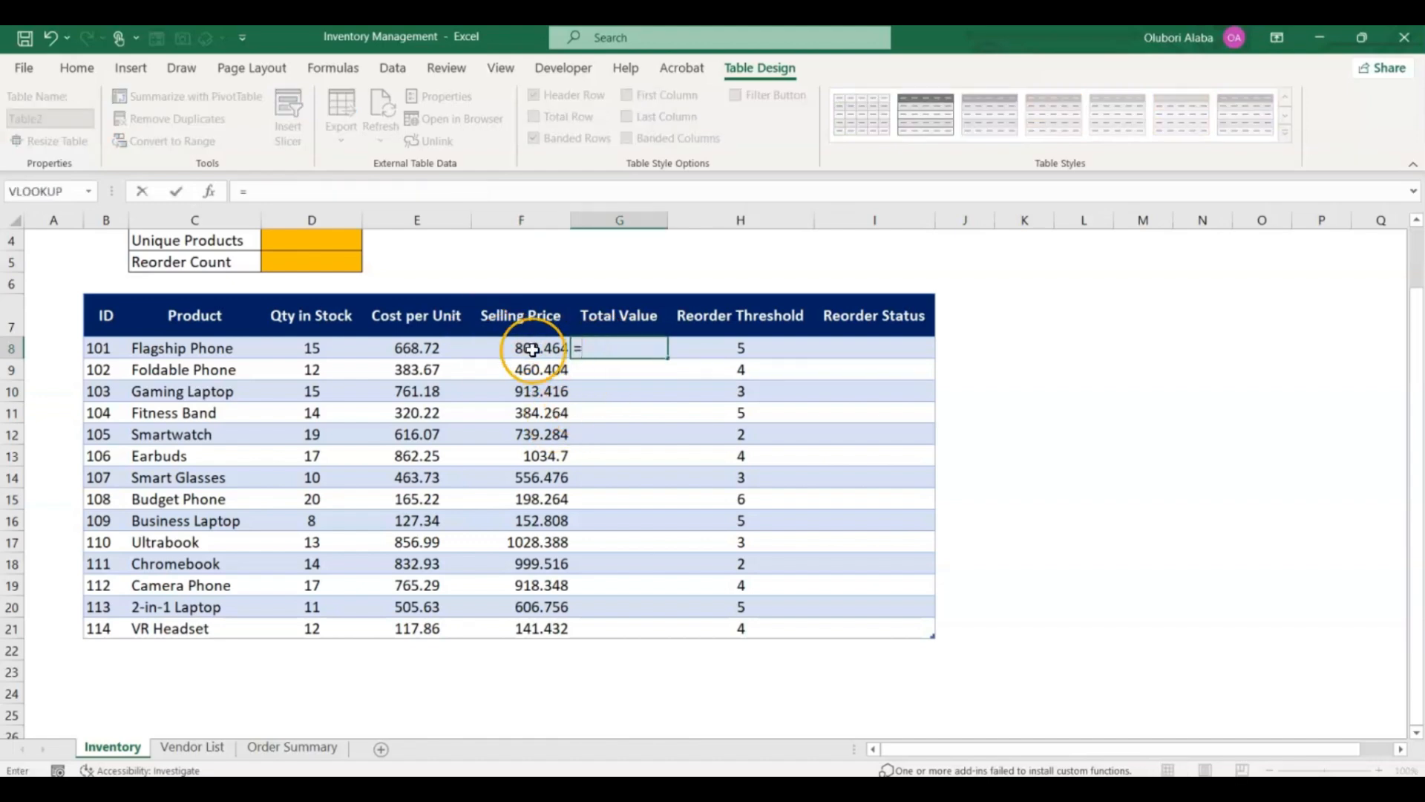
pyautogui.click(314, 351)
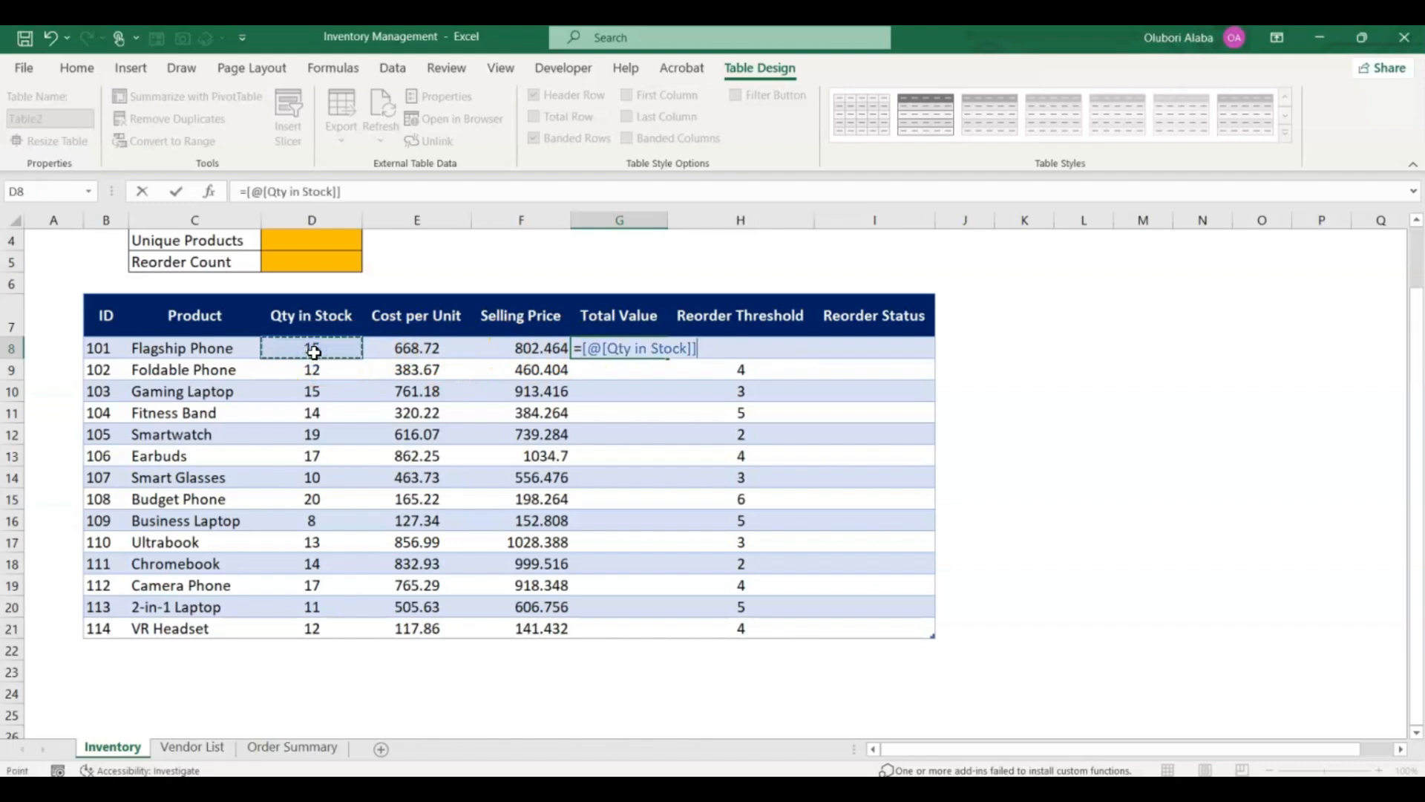
pyautogui.write('*')
pyautogui.click(483, 350)
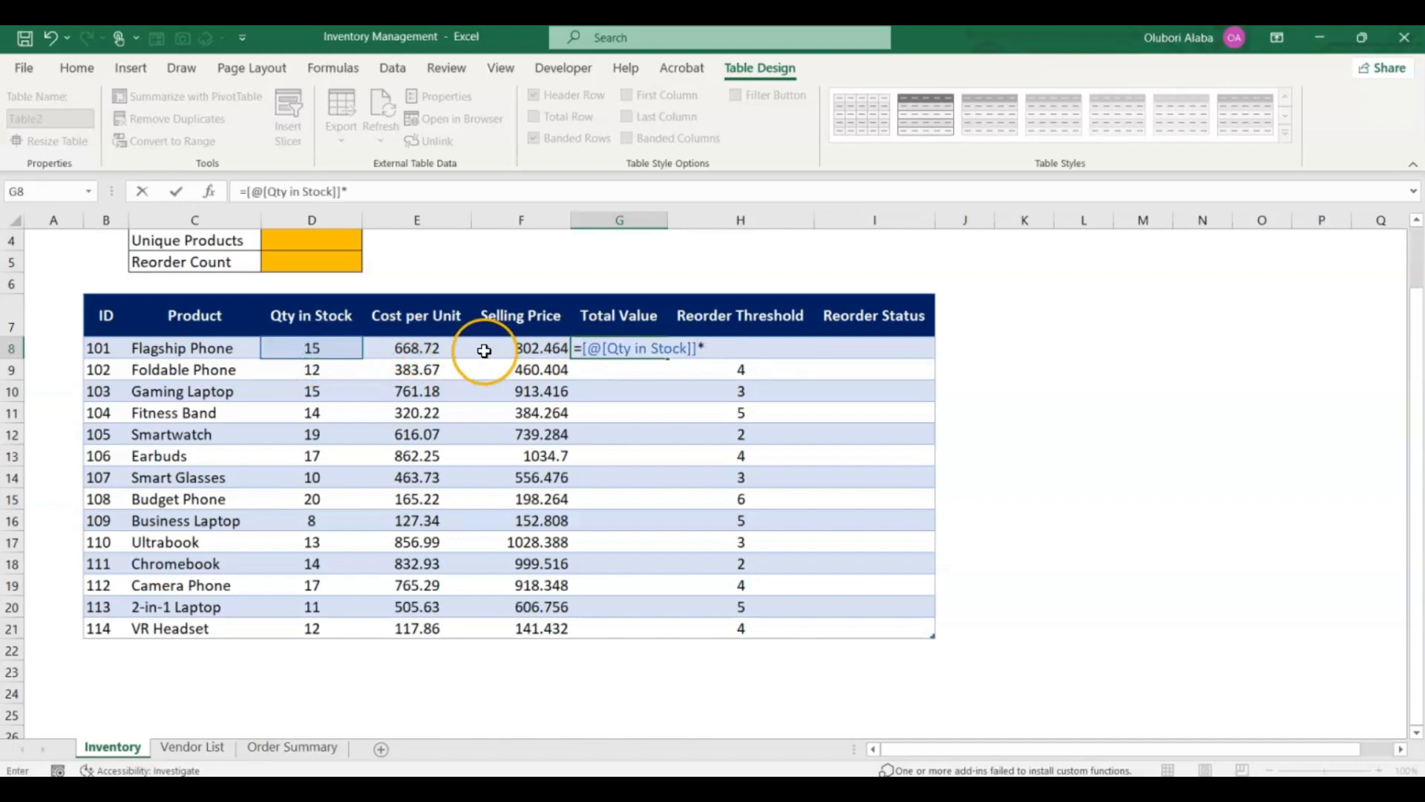
pyautogui.press('Return')
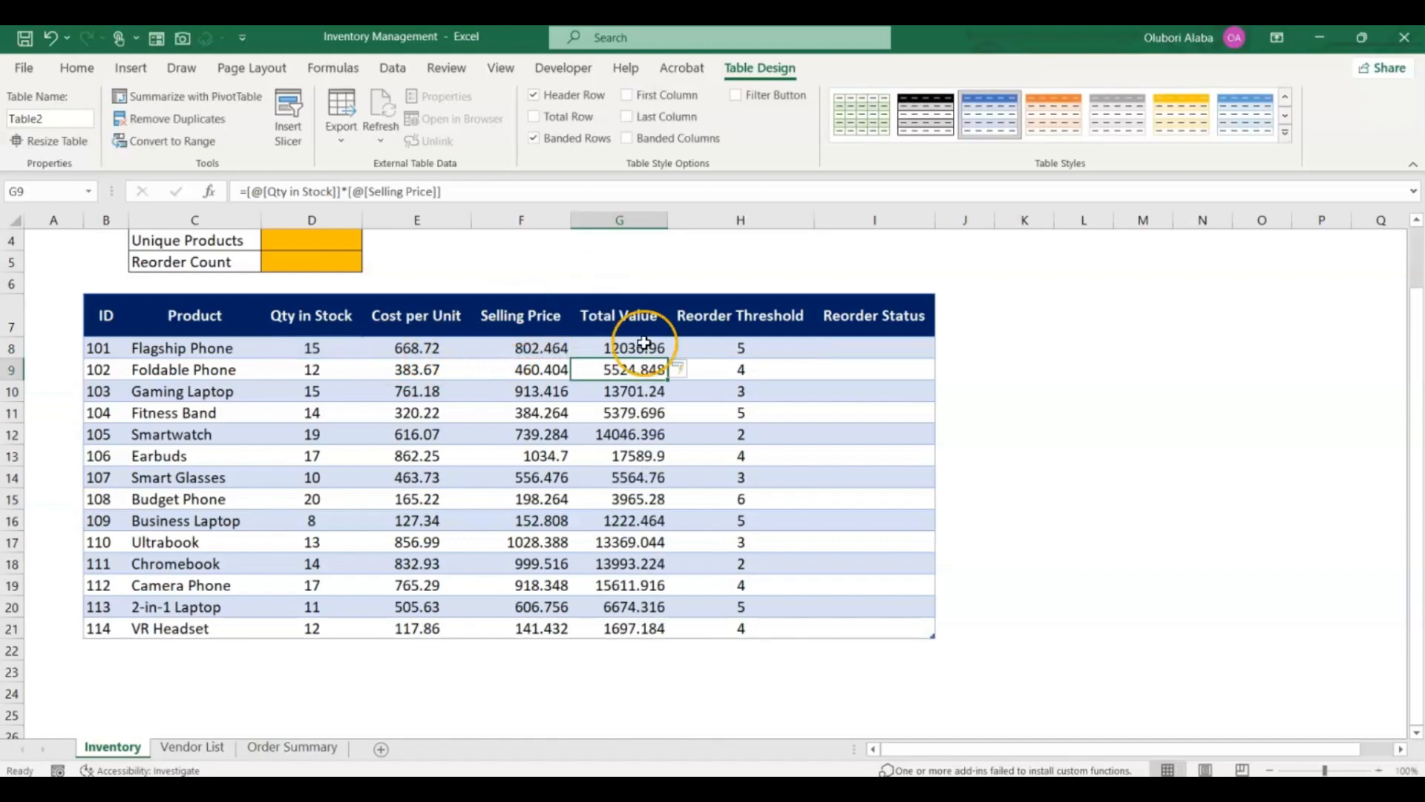
# Step: Fill the Reorder Status column from cell I8 with the formula =IF([@[Qty in Stock]]<+[@[Reorder Threshold]],"Yes","No")
pyautogui.moveTo(738, 350); pyautogui.dragTo(745, 600)
pyautogui.click(722, 499)
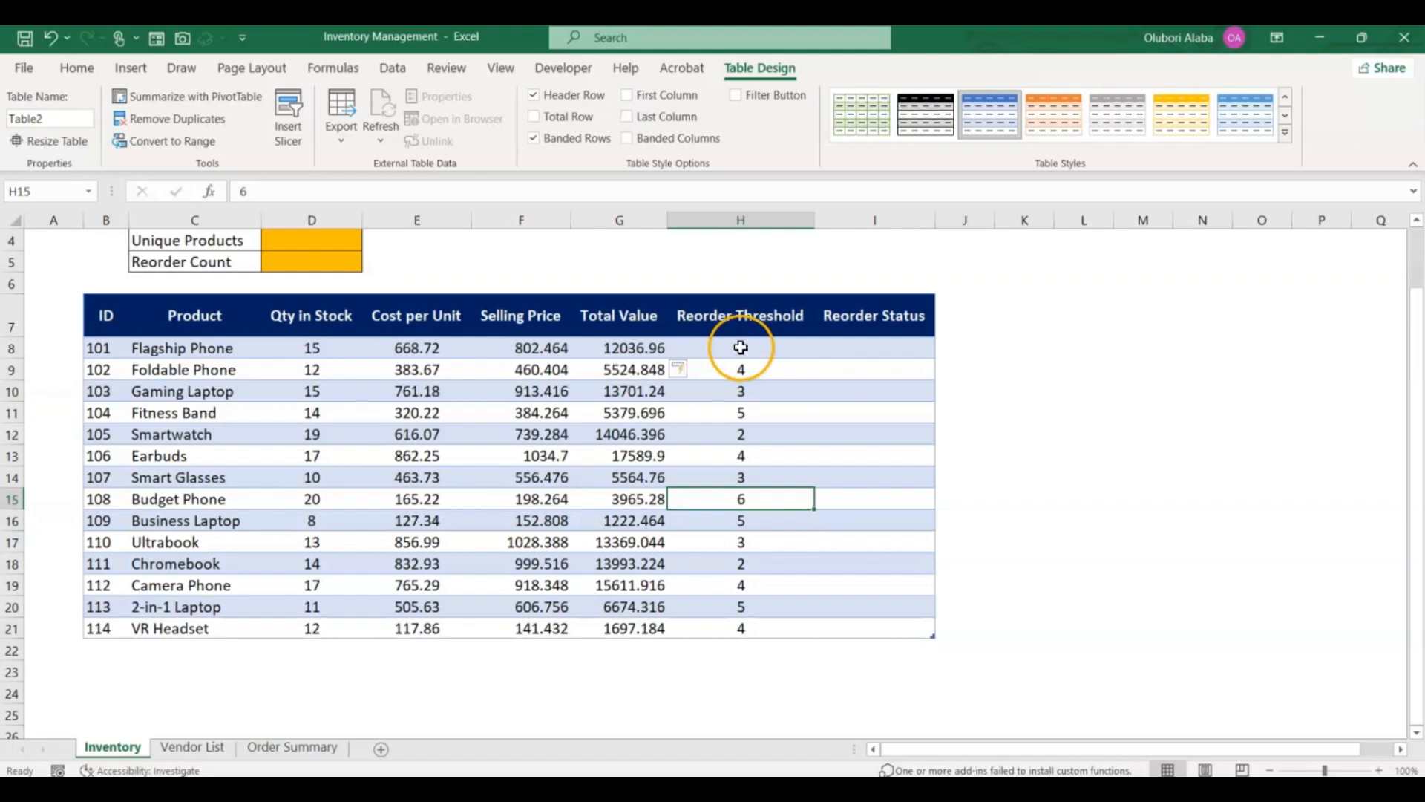
pyautogui.click(856, 347)
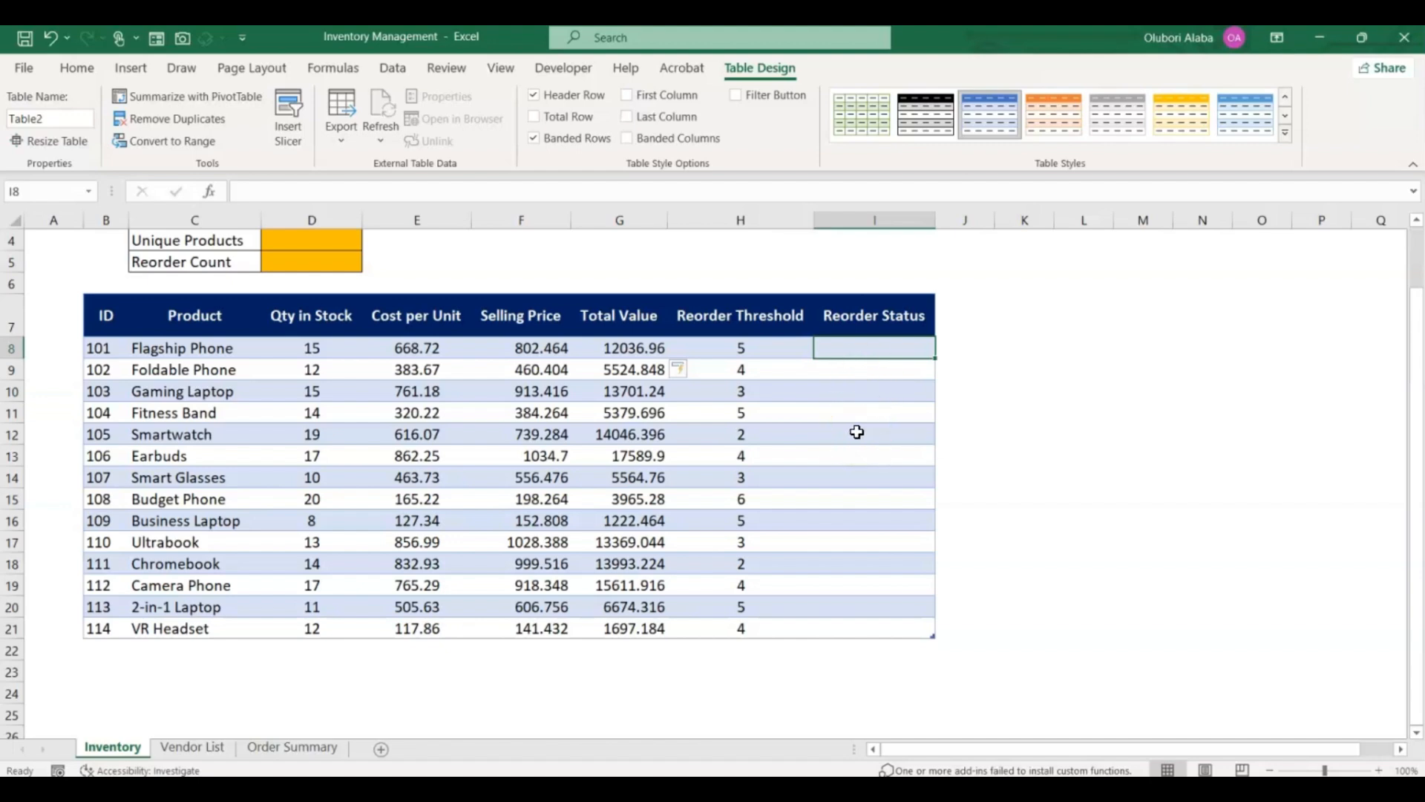
pyautogui.write('=')
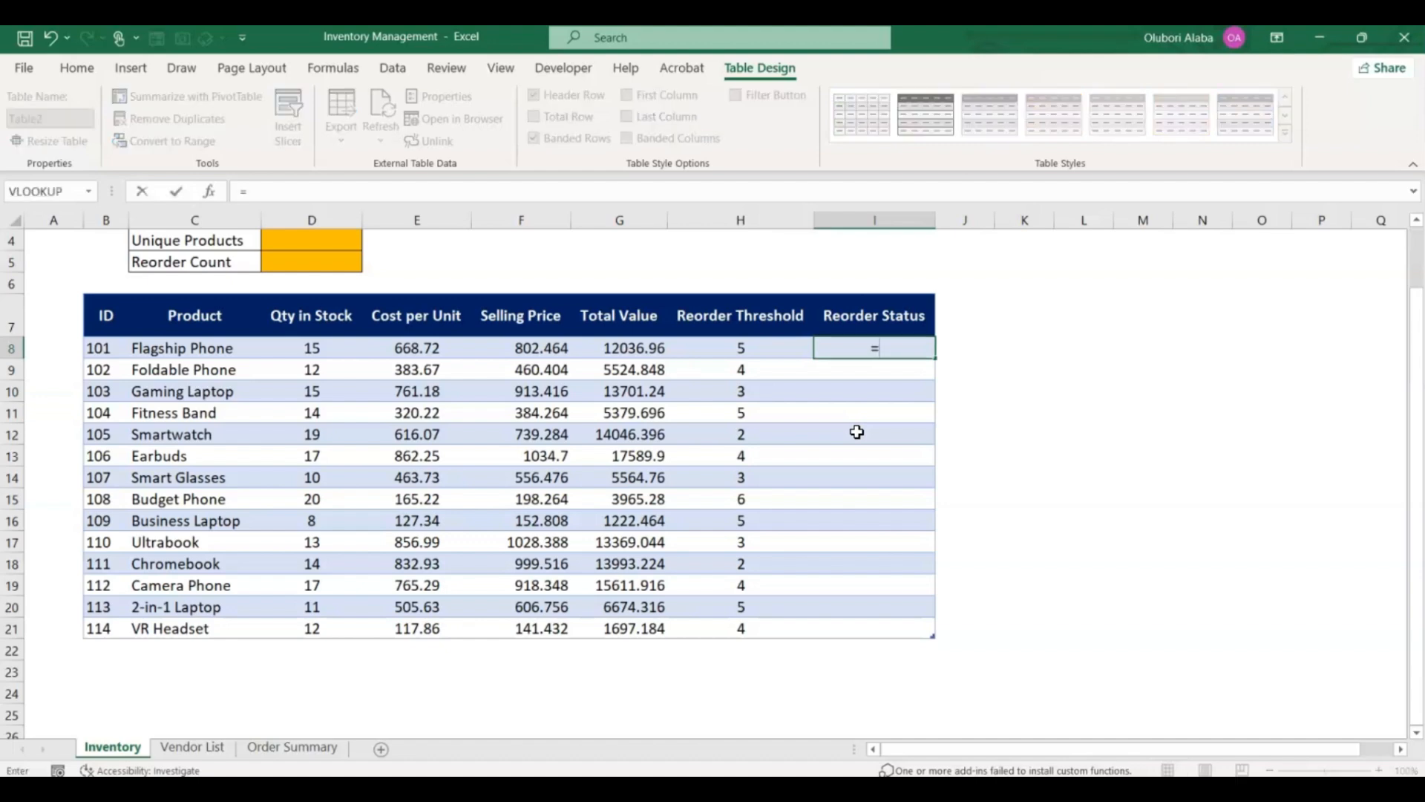
pyautogui.write('if')
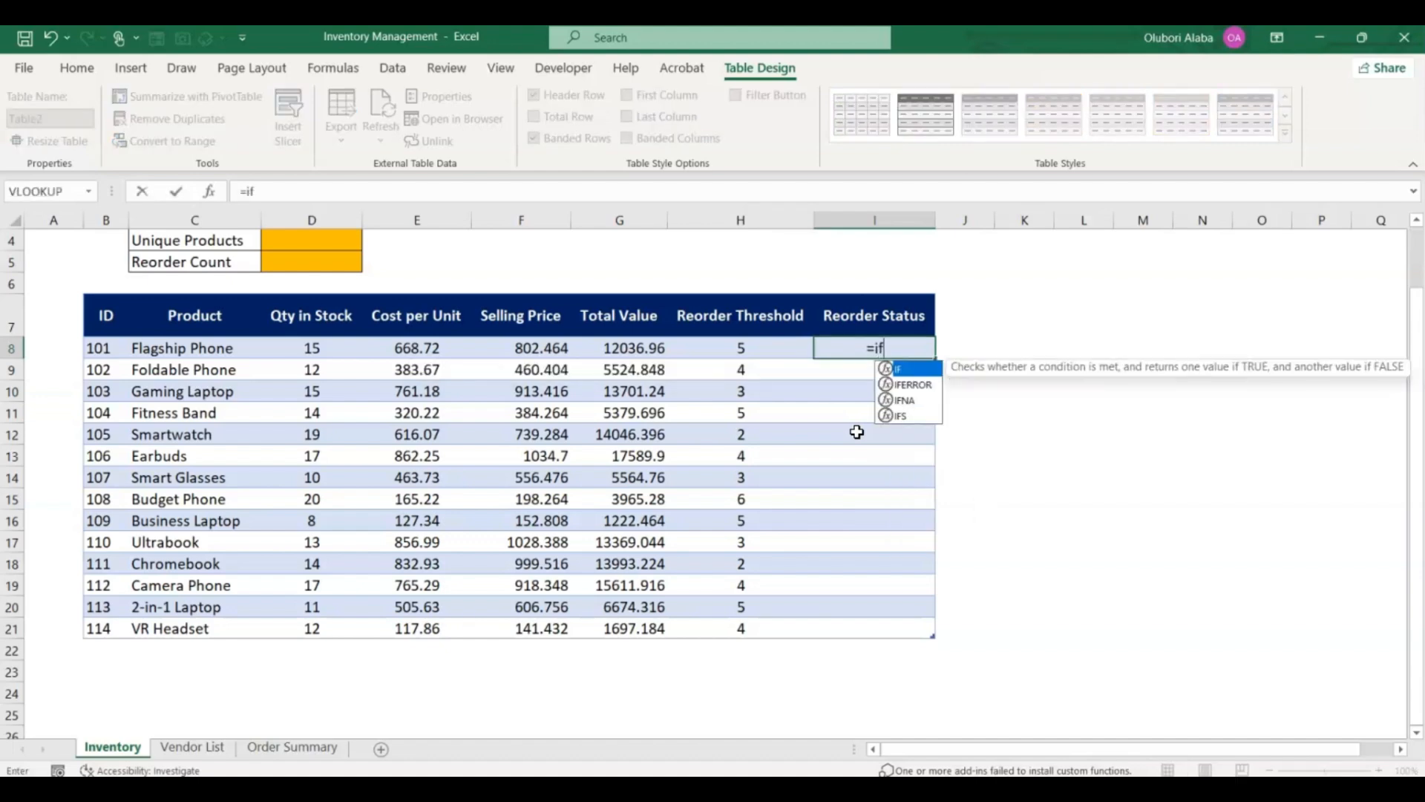
pyautogui.press('Tab')
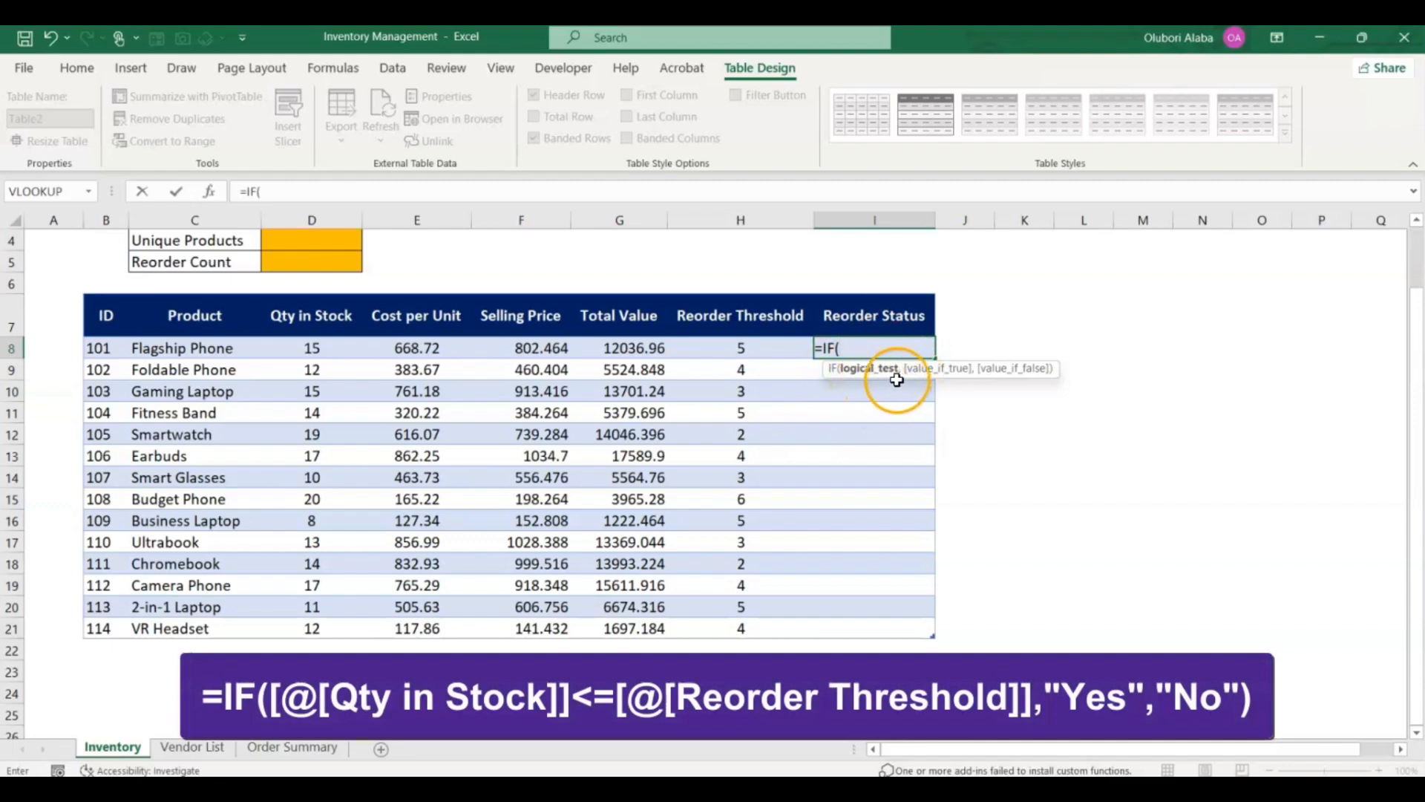
pyautogui.click(311, 349)
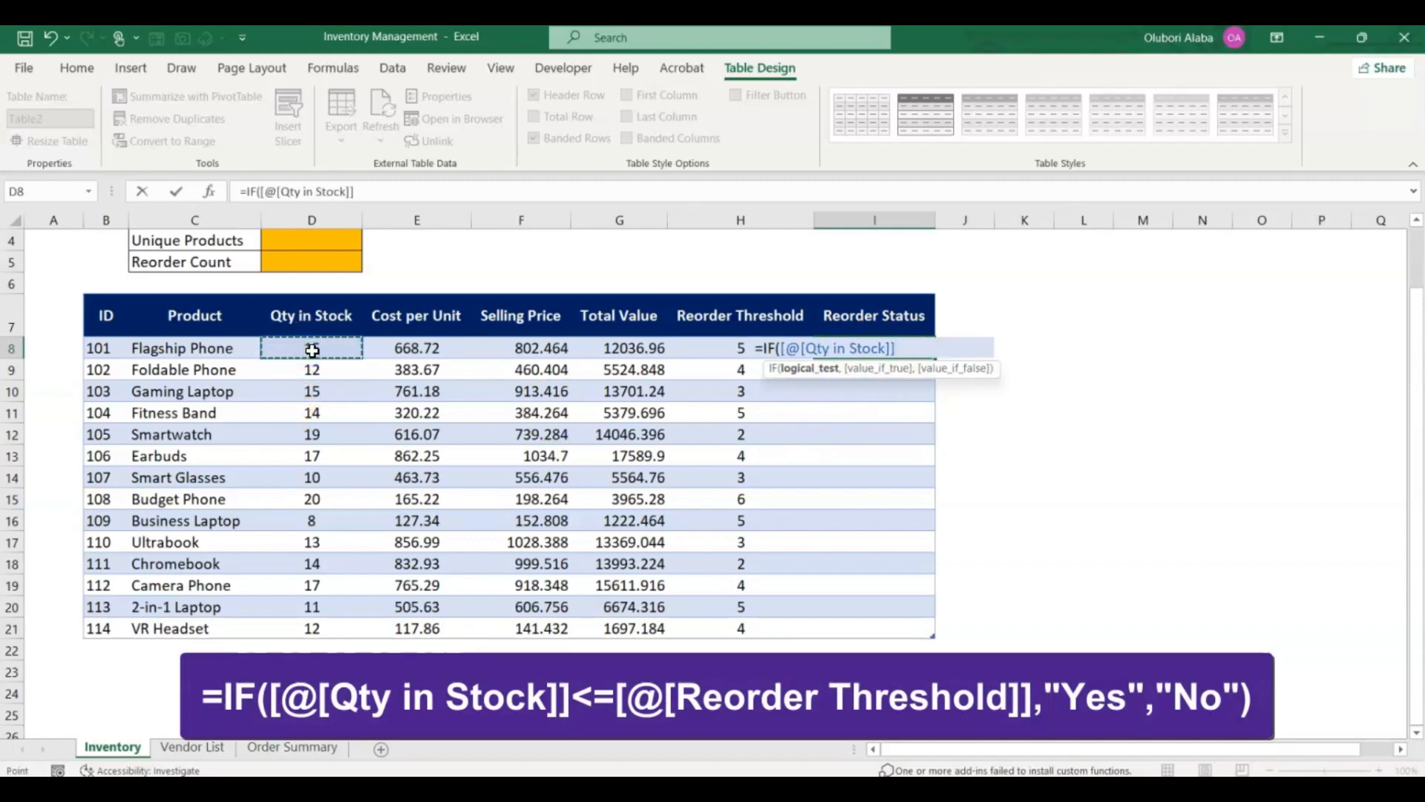
pyautogui.write('<+[@[Reorder')
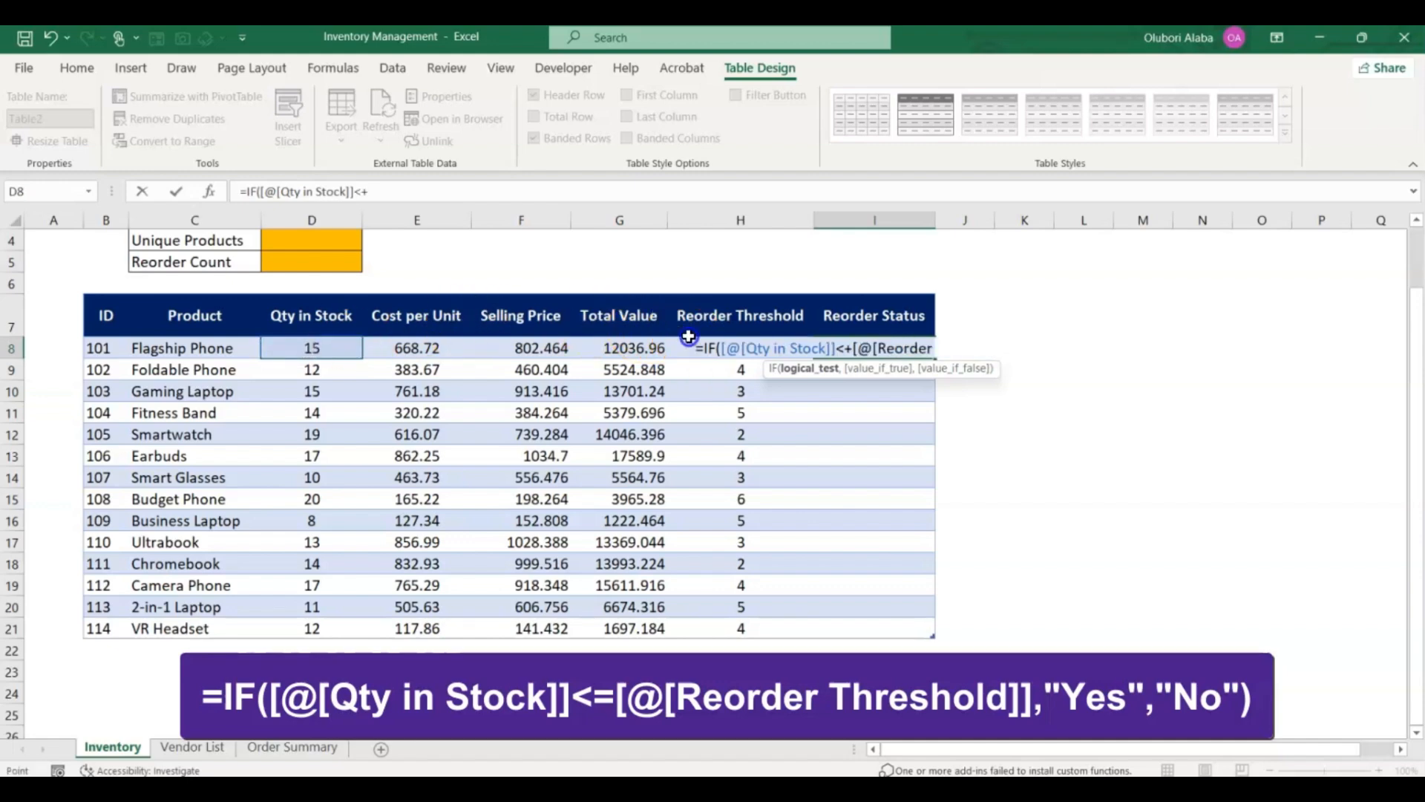
pyautogui.click(689, 343)
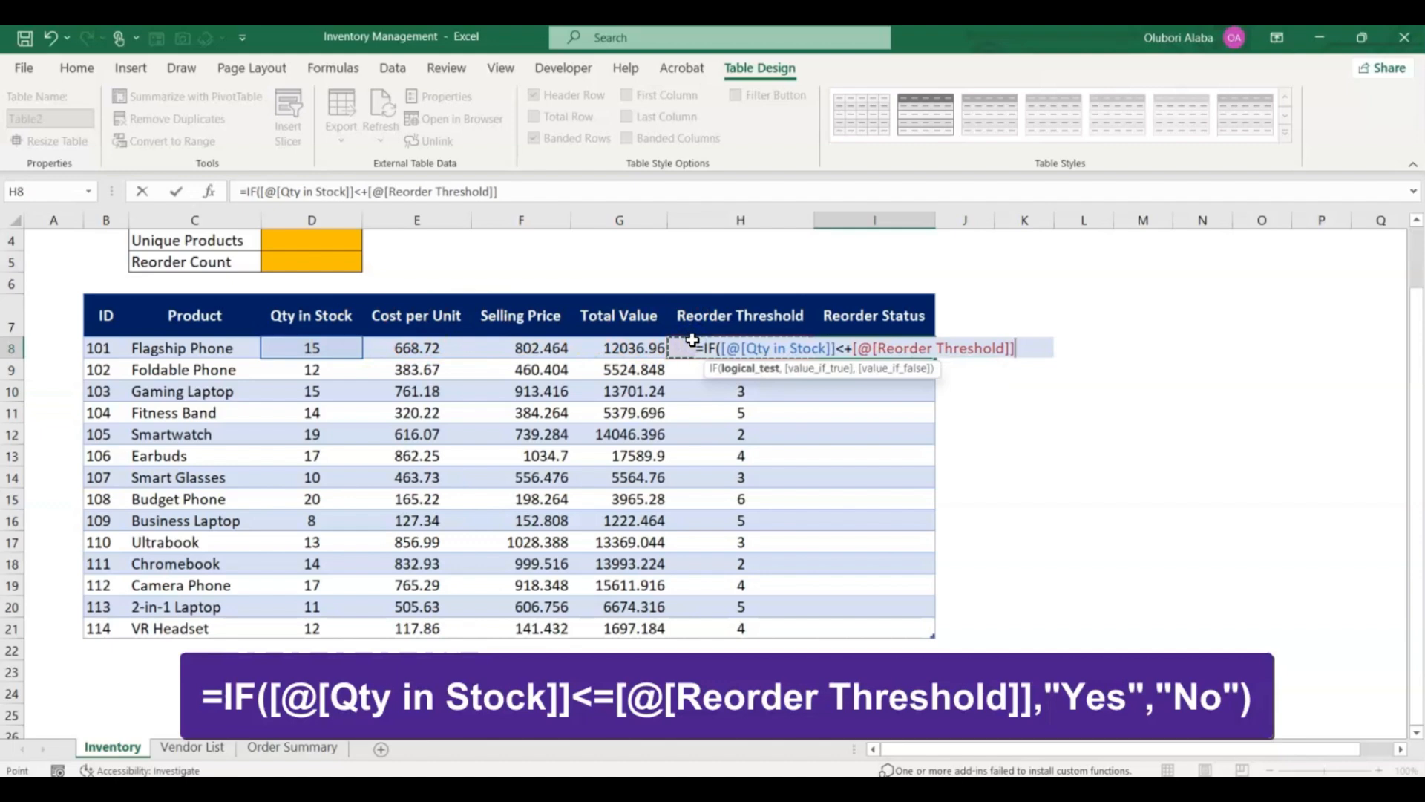
pyautogui.write(',')
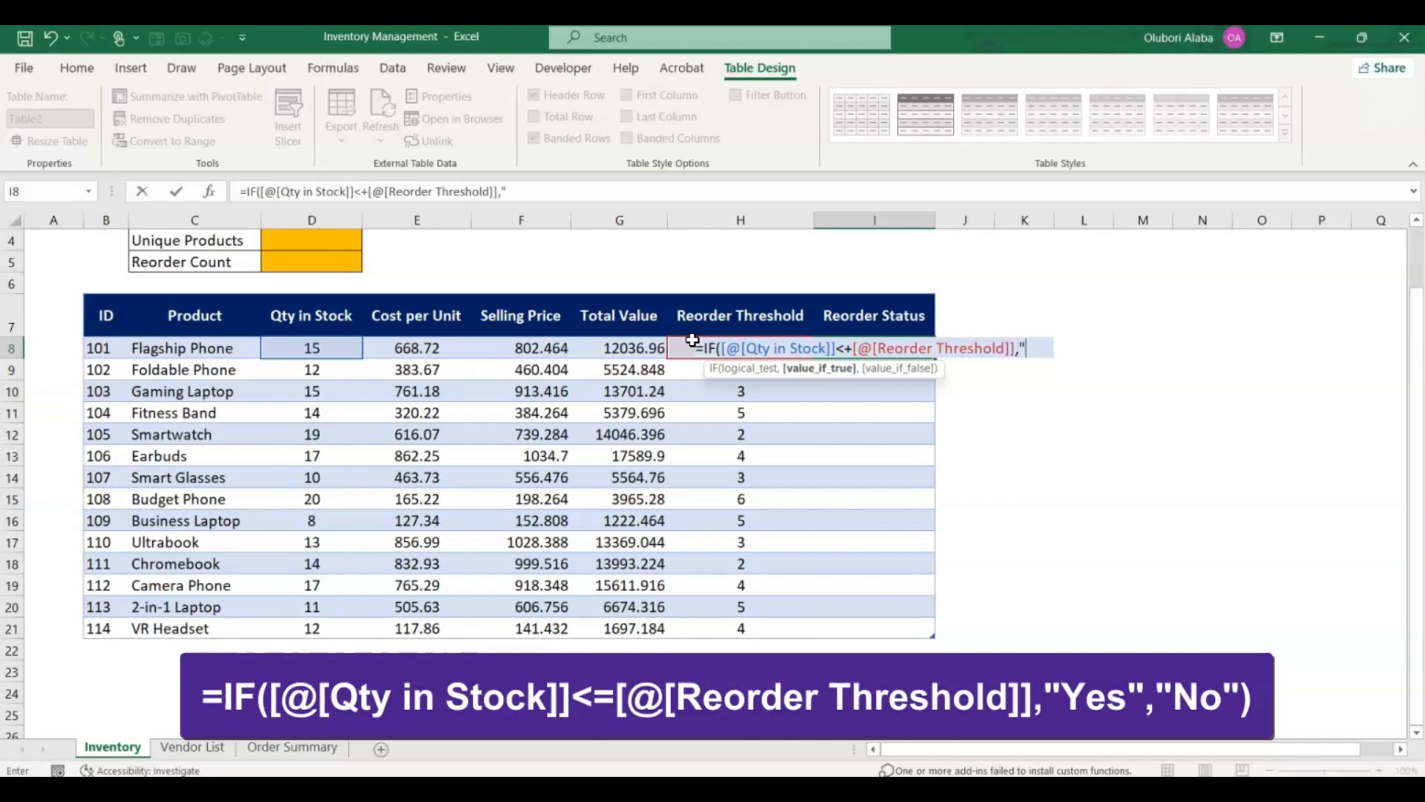
pyautogui.write('"Yes')
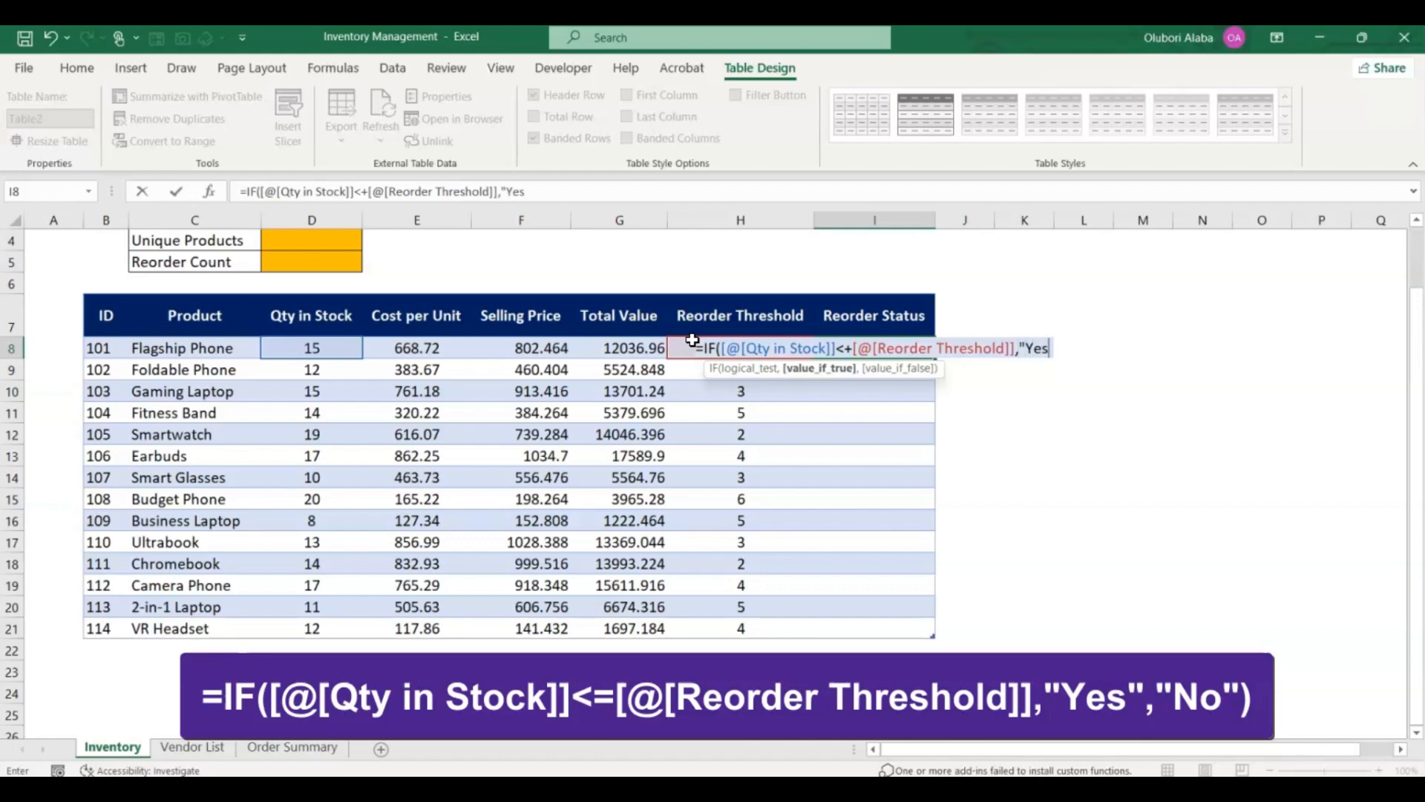
pyautogui.write('"')
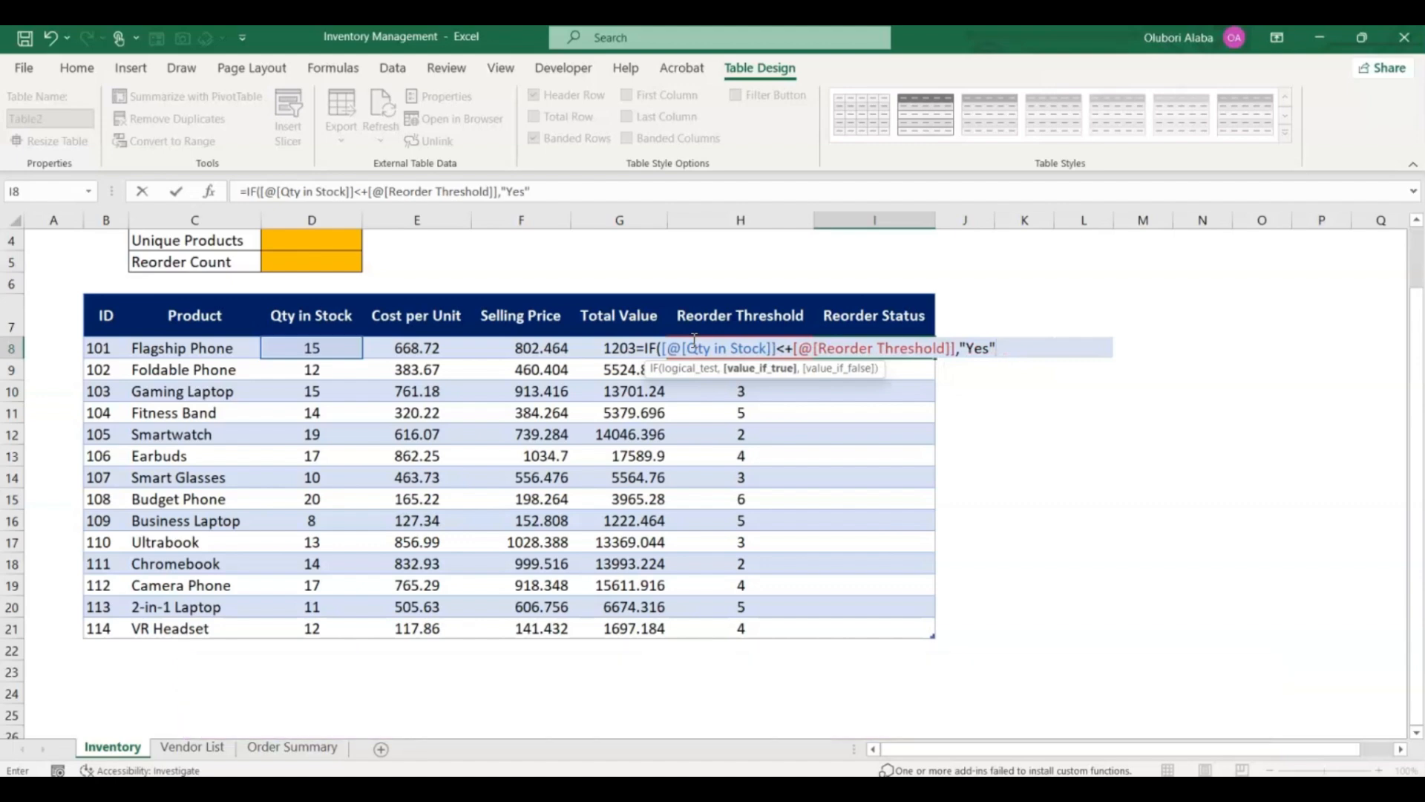
pyautogui.write(',"No')
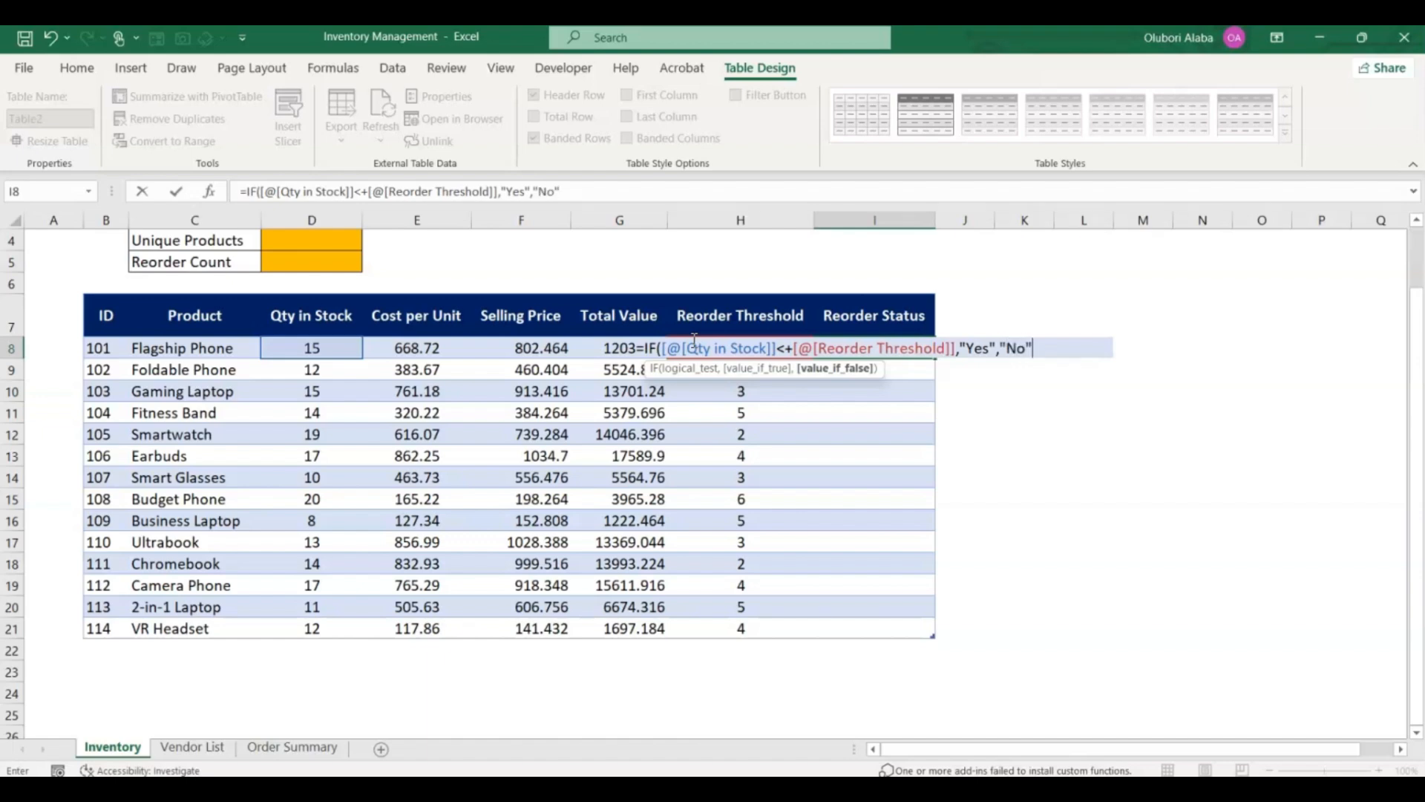
pyautogui.write('")')
pyautogui.press('Return')
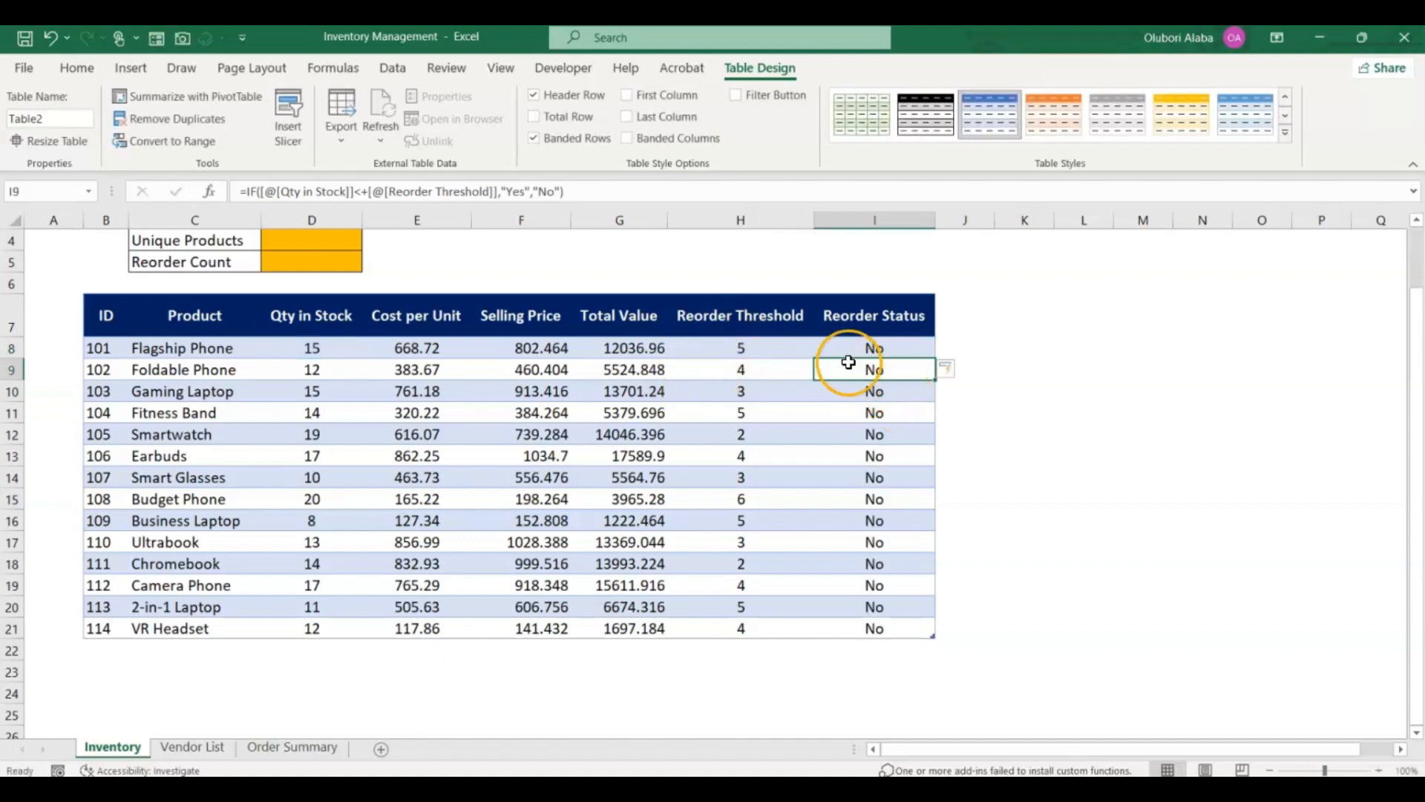
# Step: Test the Reorder Status formula by setting the Flagship Phone's Qty in Stock to 2
pyautogui.moveTo(854, 347); pyautogui.dragTo(878, 624)
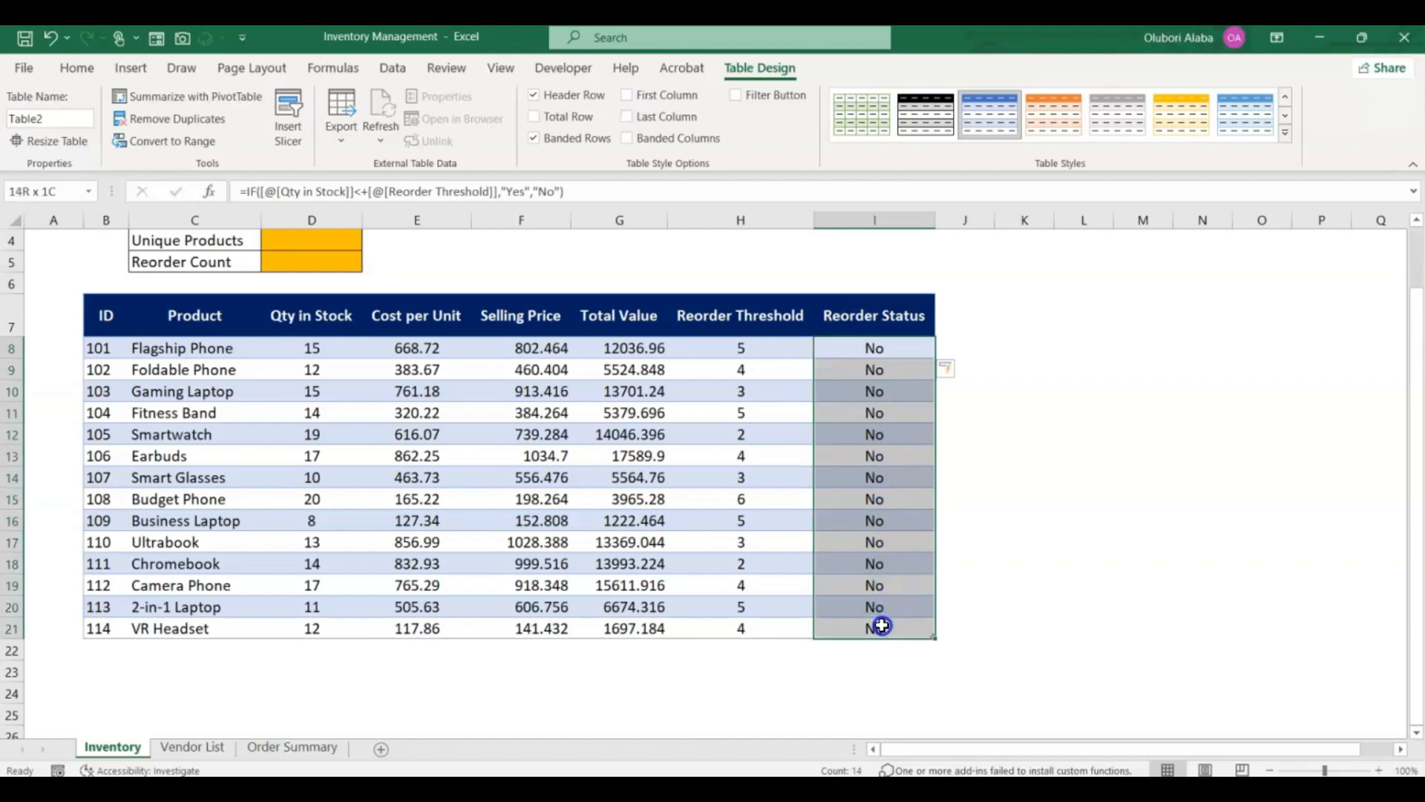
pyautogui.click(833, 499)
pyautogui.moveTo(303, 346); pyautogui.dragTo(332, 618)
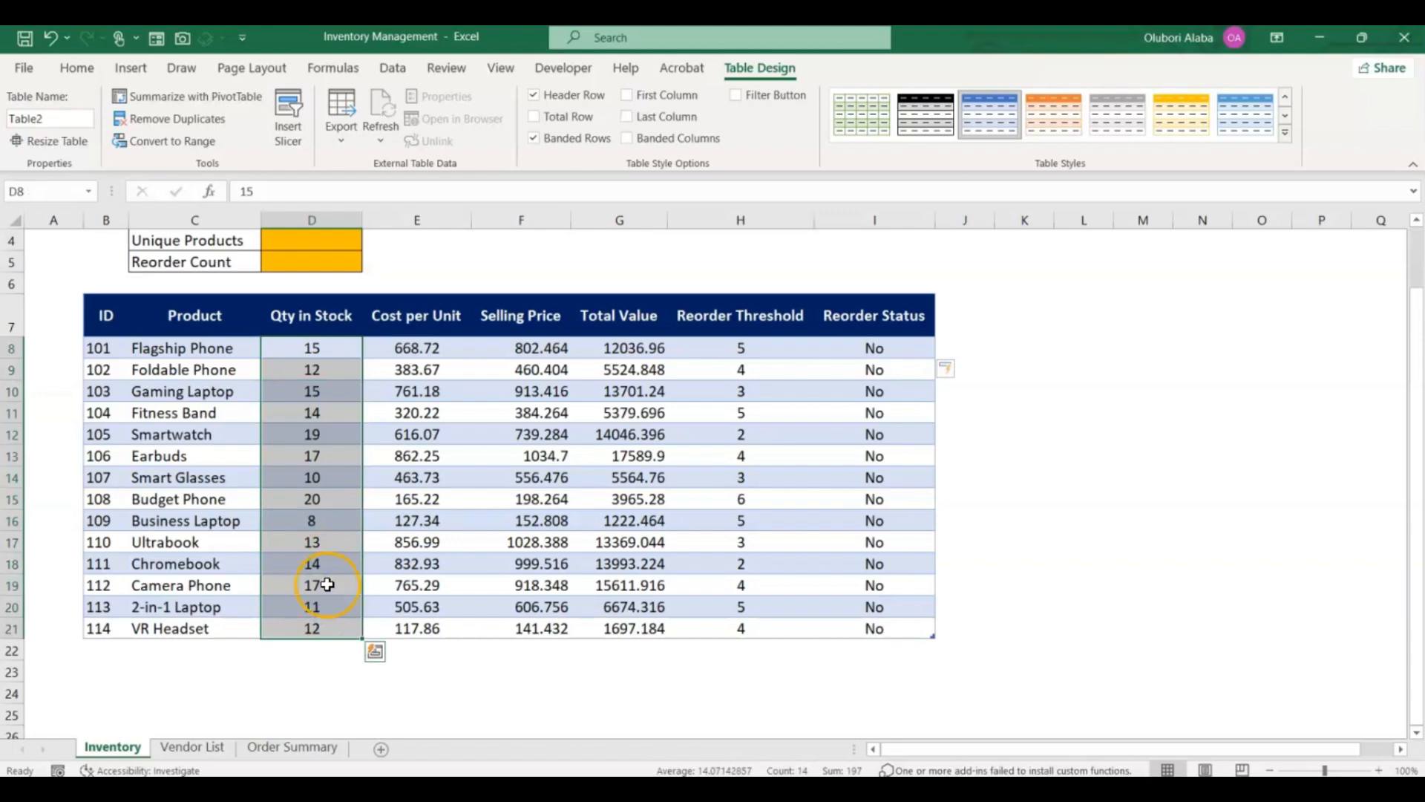
pyautogui.click(827, 455)
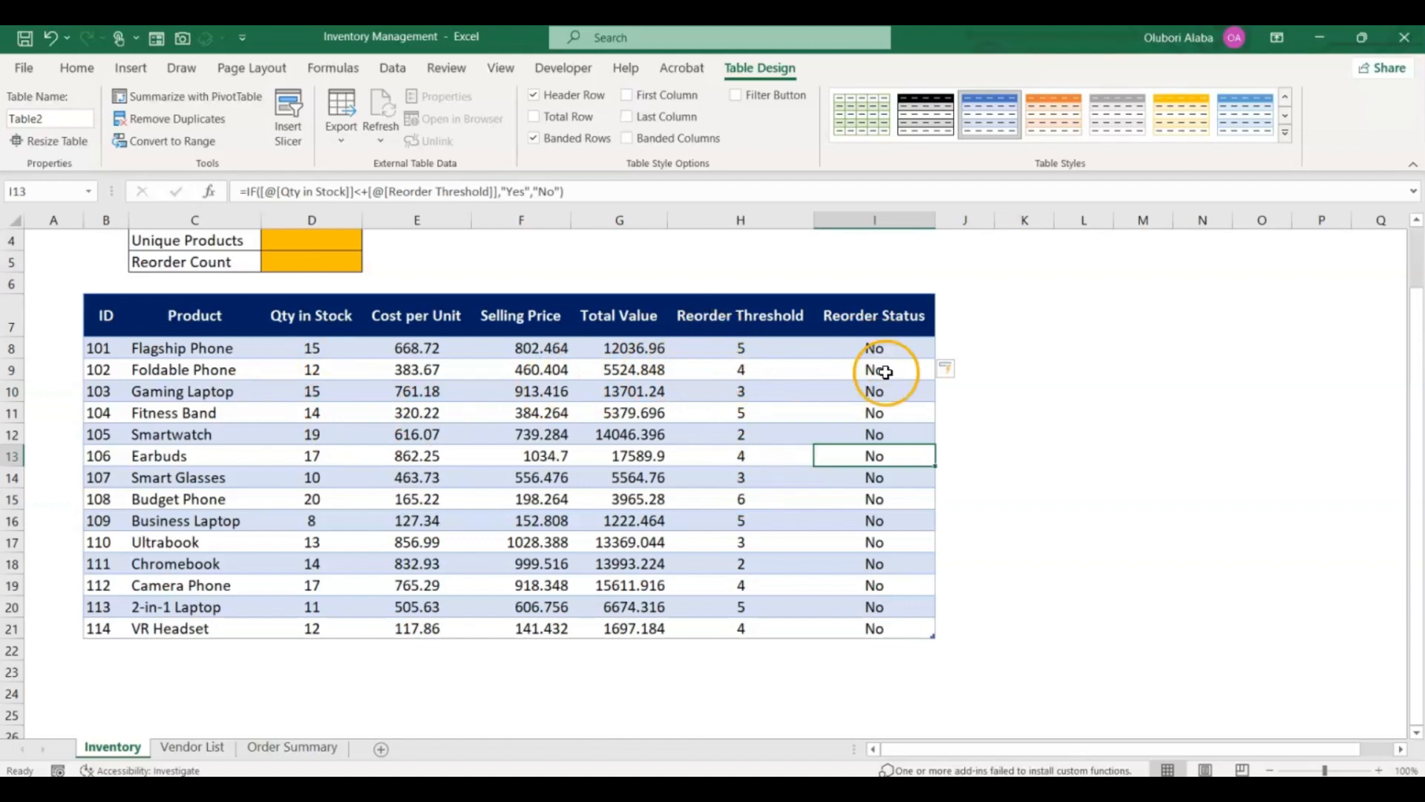
pyautogui.click(317, 346)
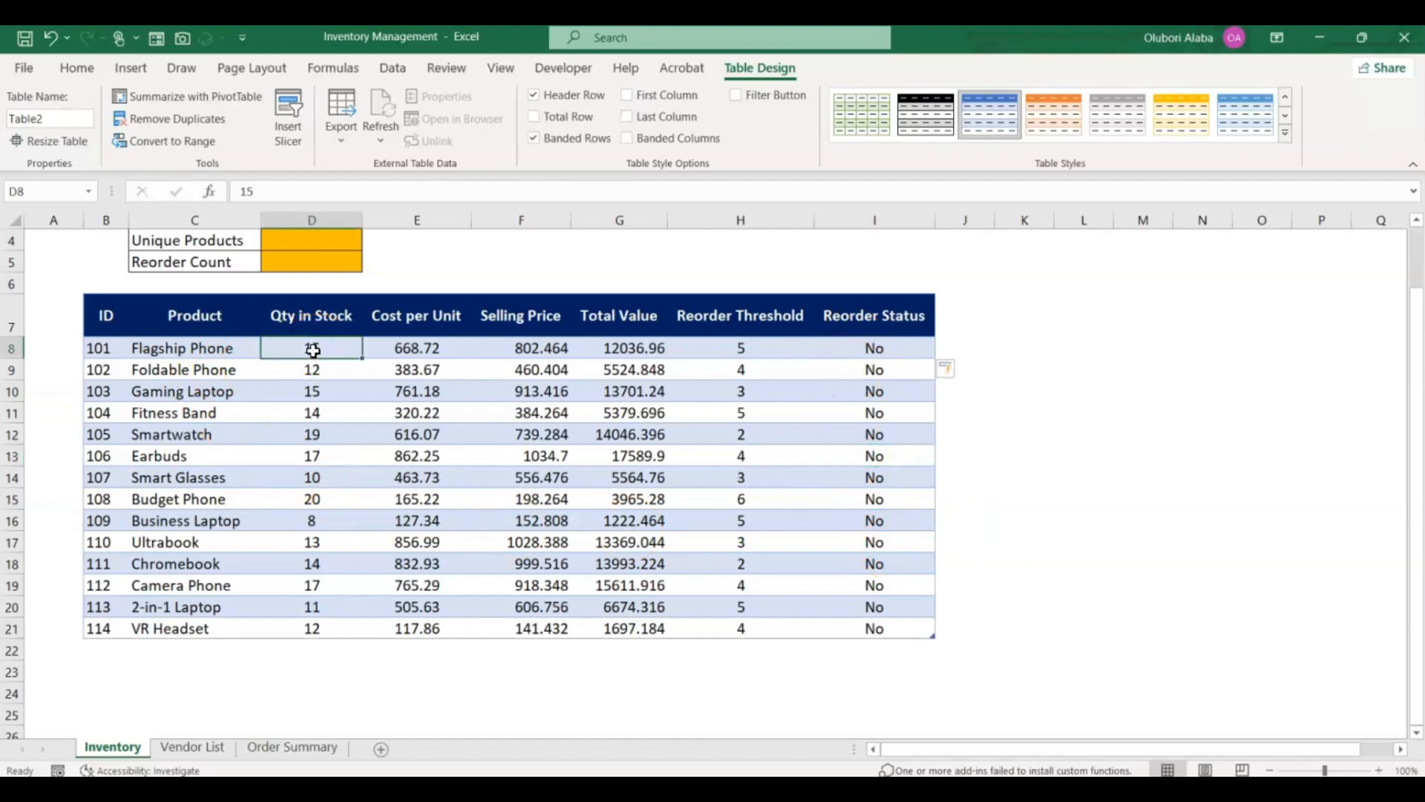
pyautogui.write('2')
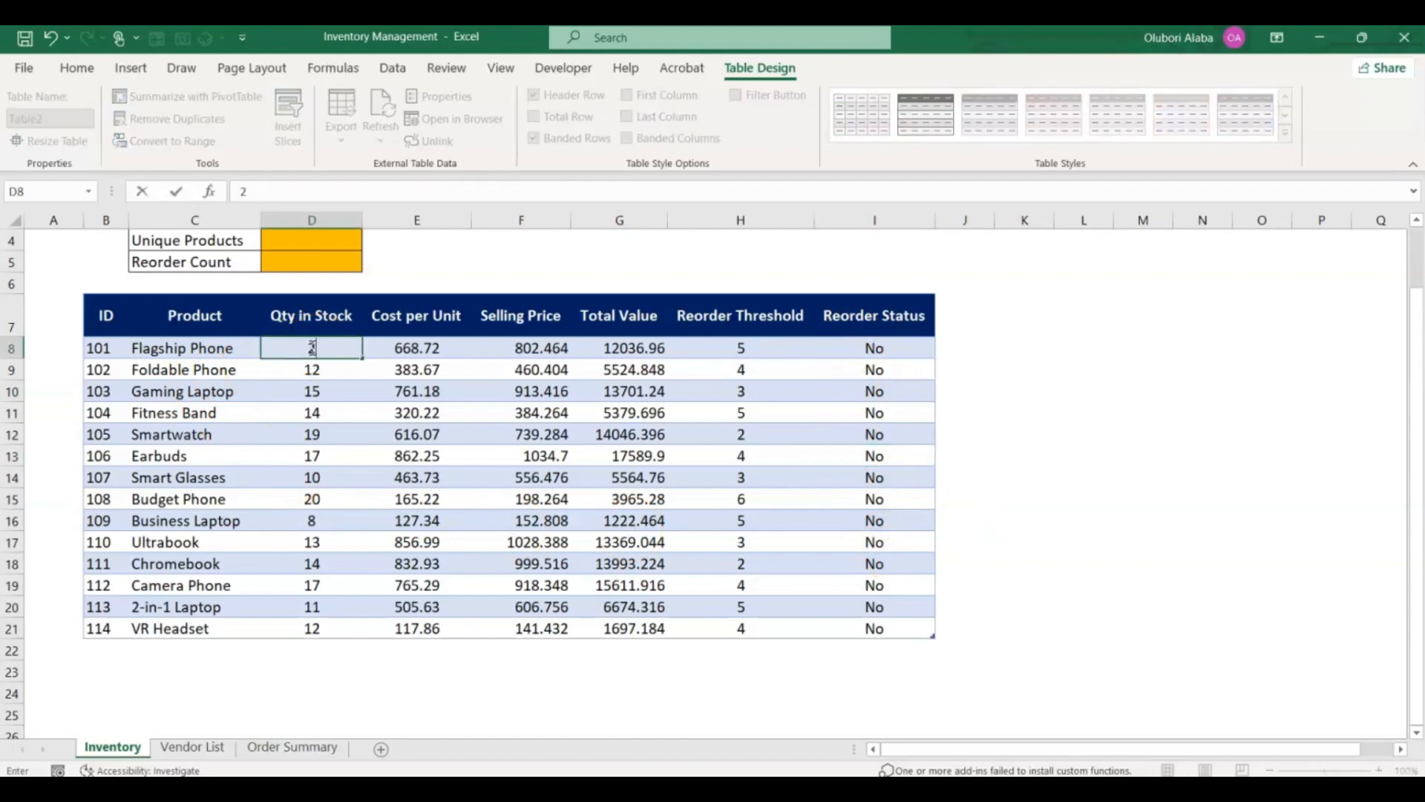
pyautogui.press('Return')
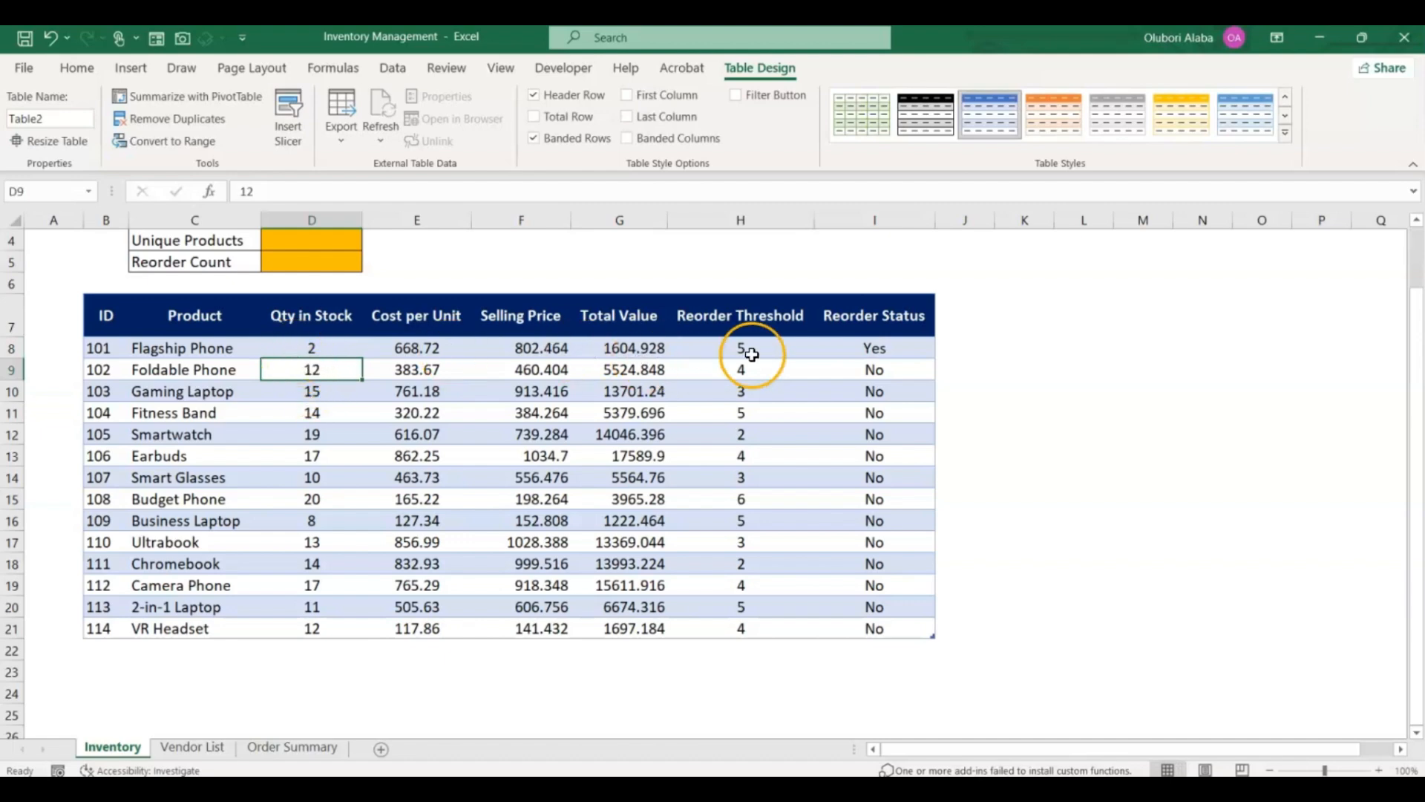
pyautogui.click(318, 581)
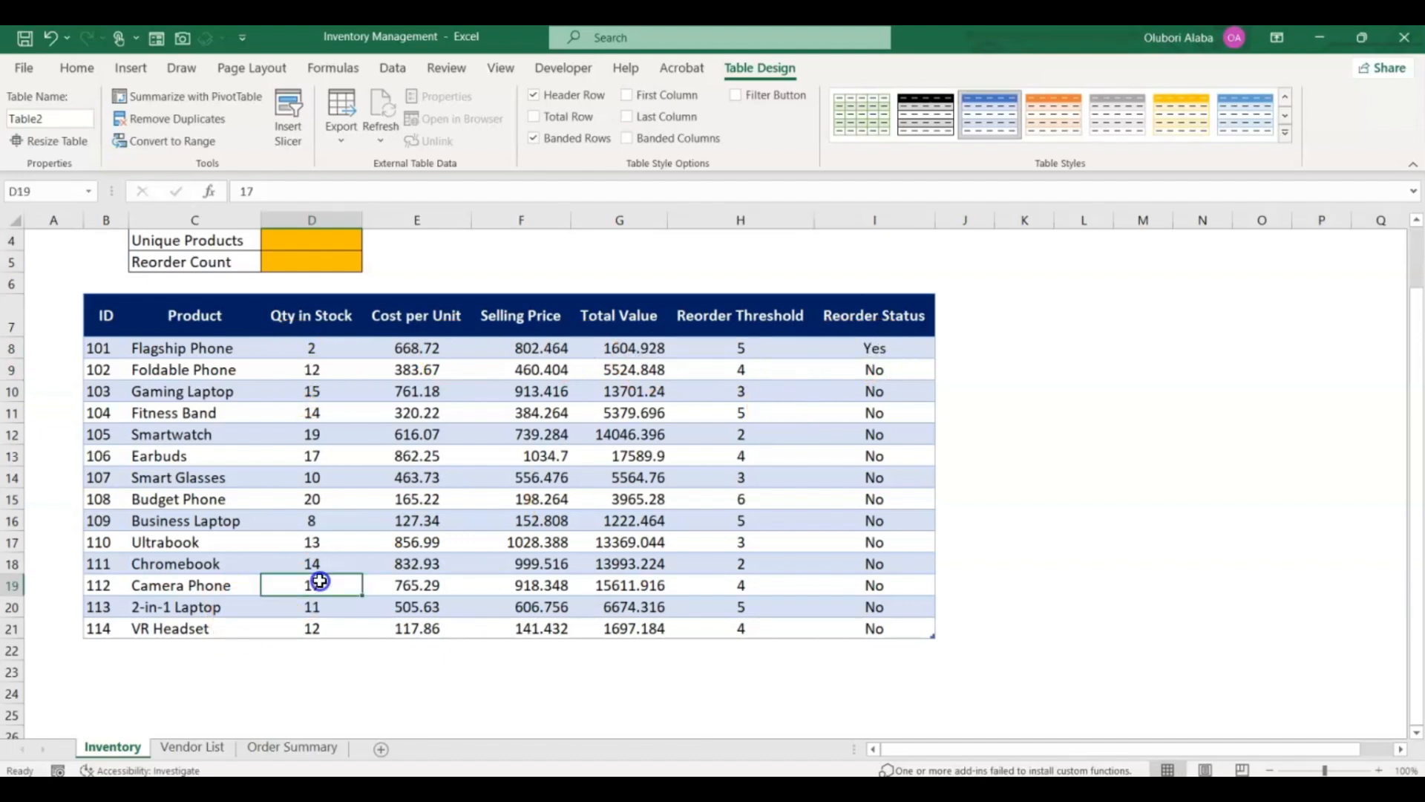
# Step: Set the Qty in Stock to 3 for the Camera Phone and to 2 for the Business Laptop
pyautogui.write('3')
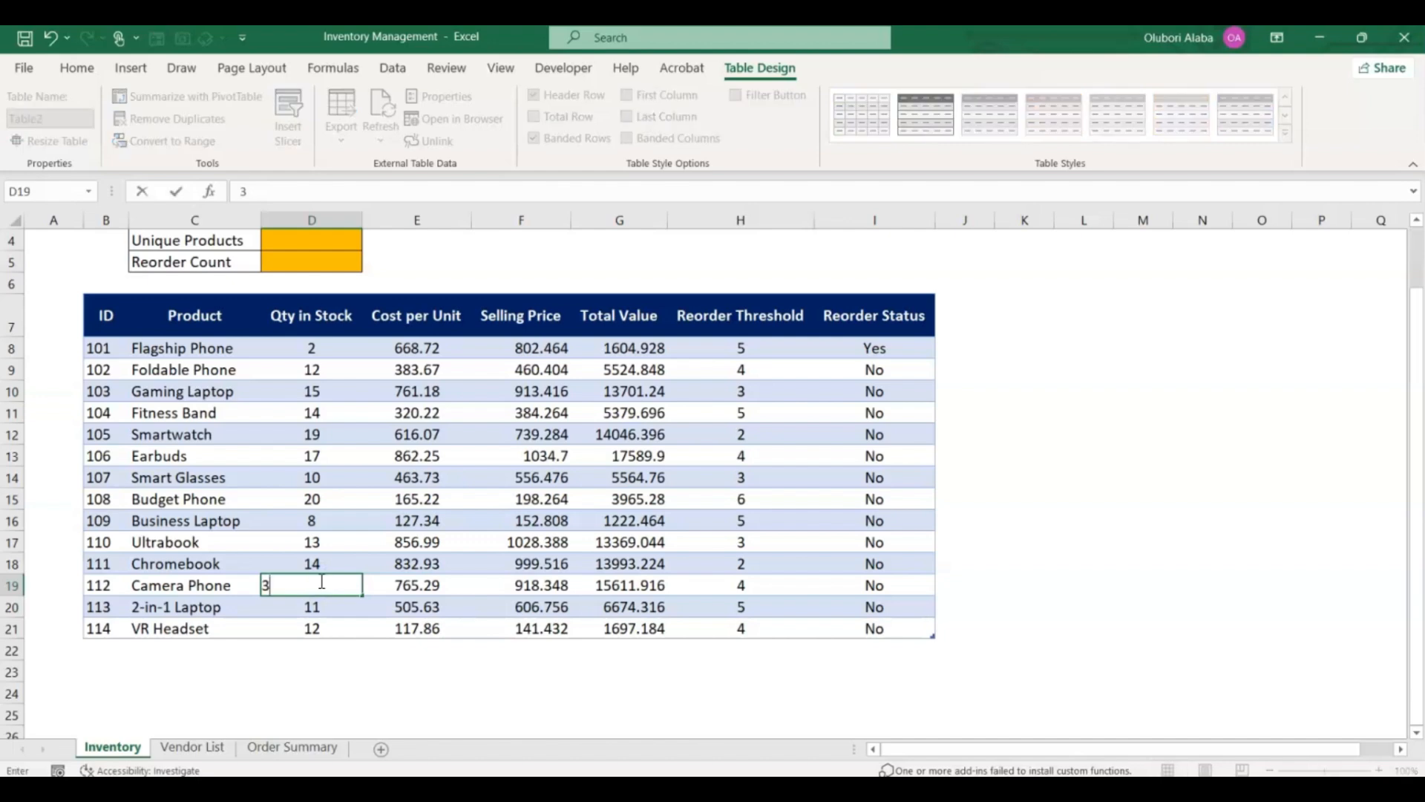
pyautogui.press('Return')
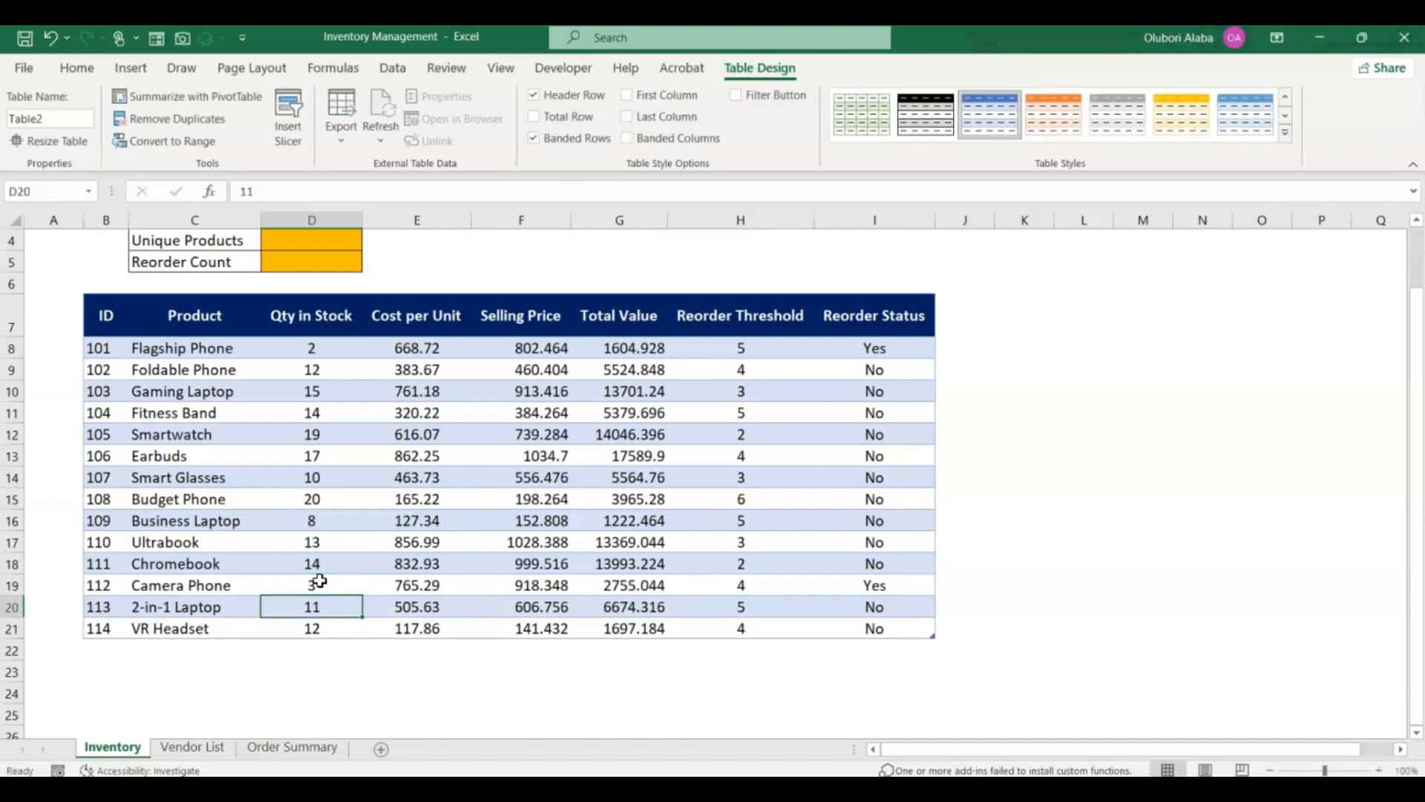
pyautogui.click(317, 523)
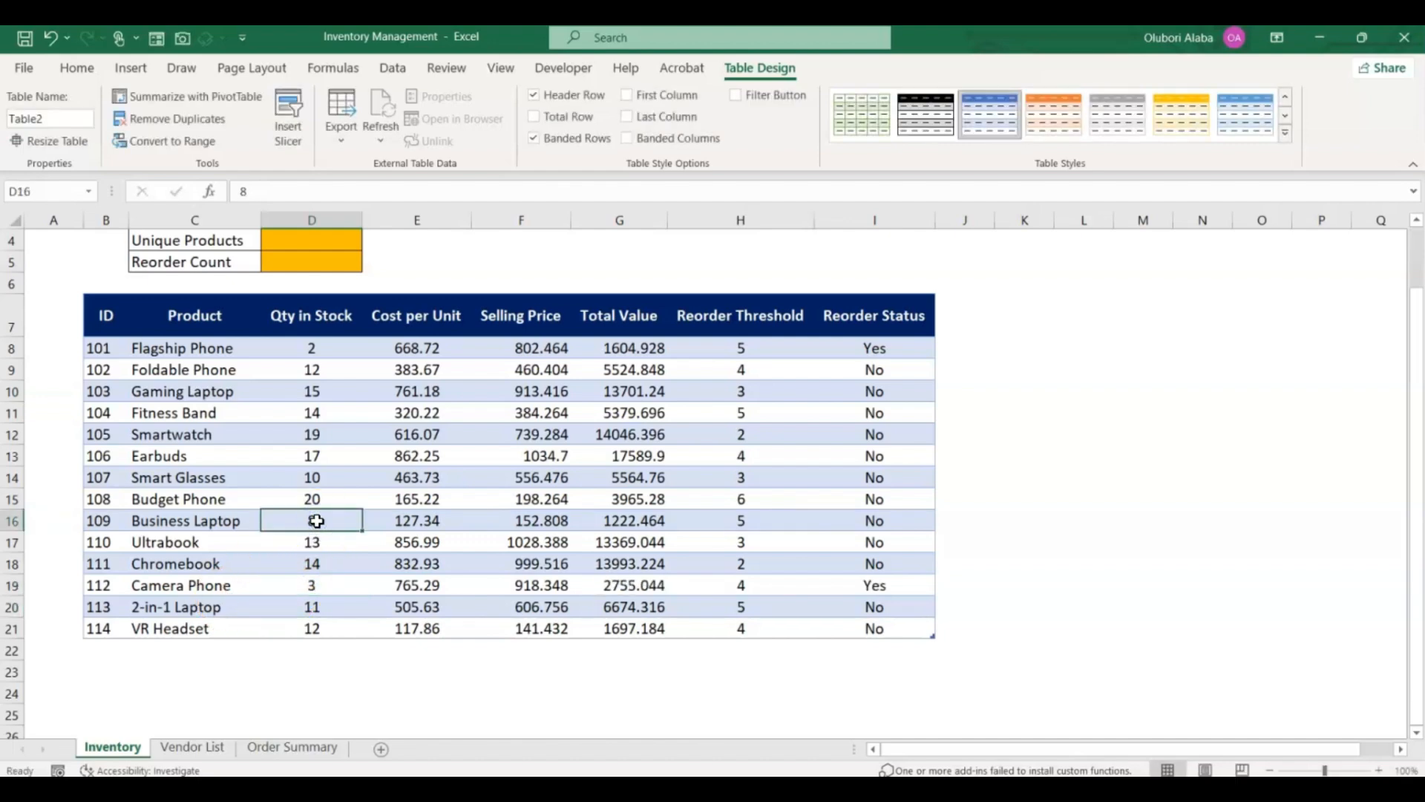
pyautogui.write('2')
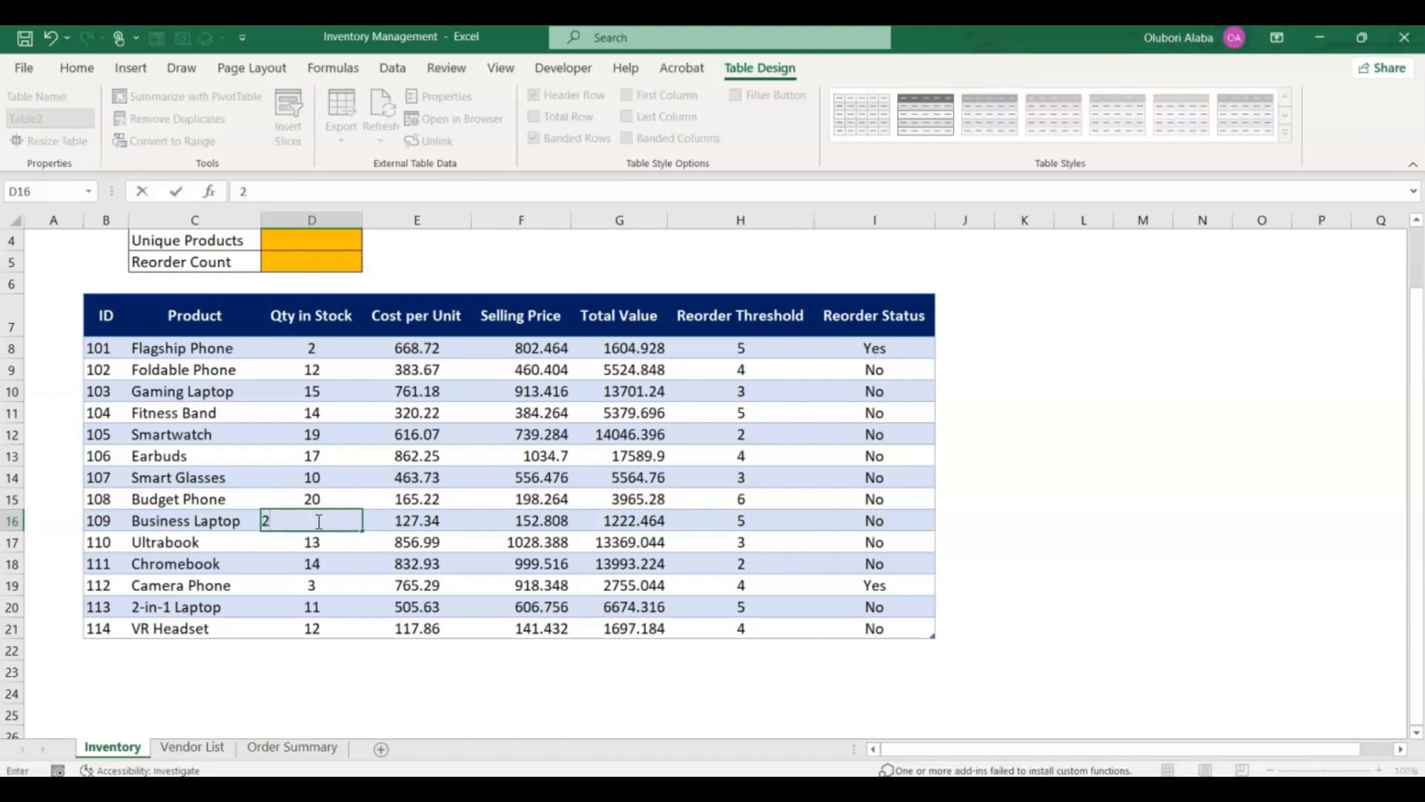
pyautogui.press('Return')
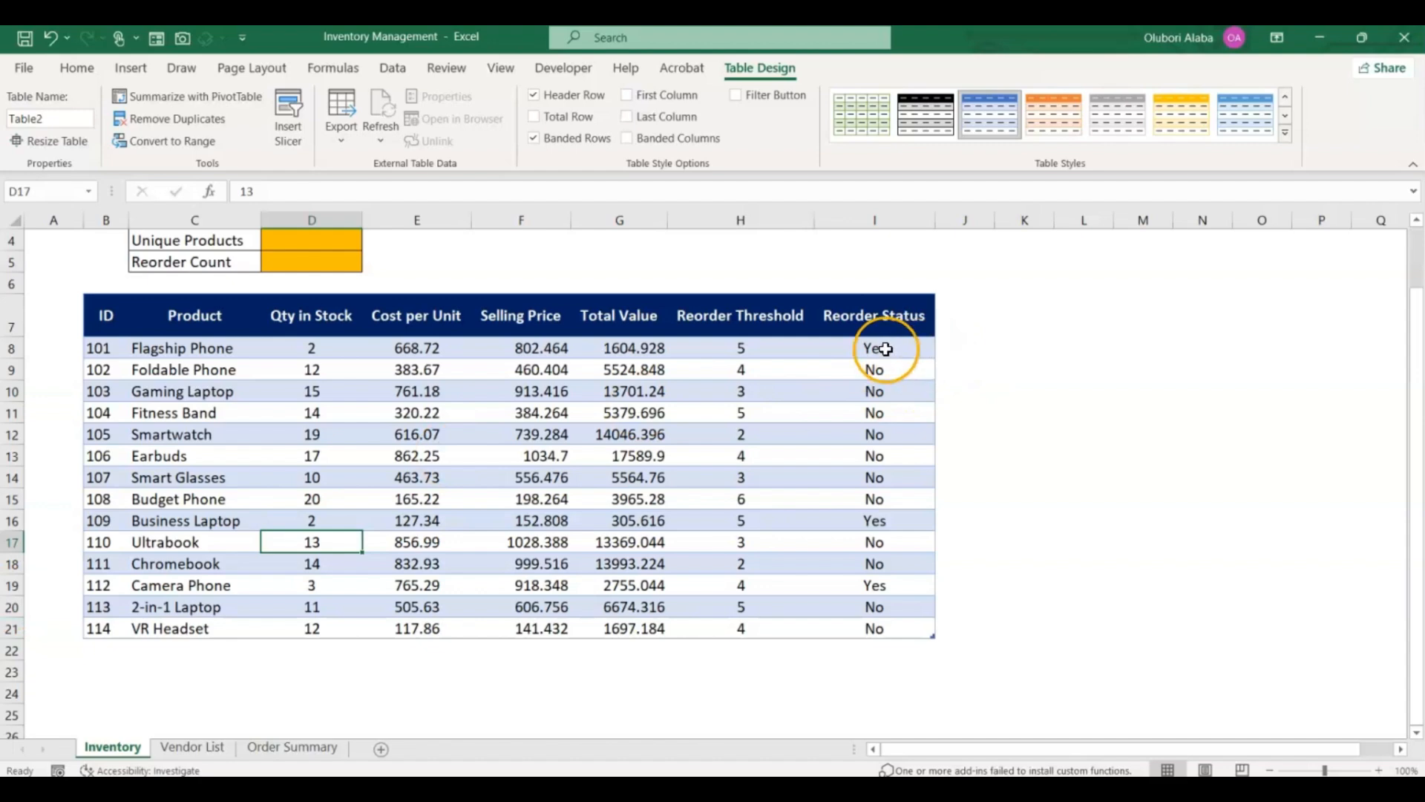
# Step: Apply a Text That Contains highlight rule to Reorder Status cells I8:I21, formatting "Yes" with Light Red Fill with Dark Red Text
pyautogui.moveTo(882, 348); pyautogui.dragTo(887, 624)
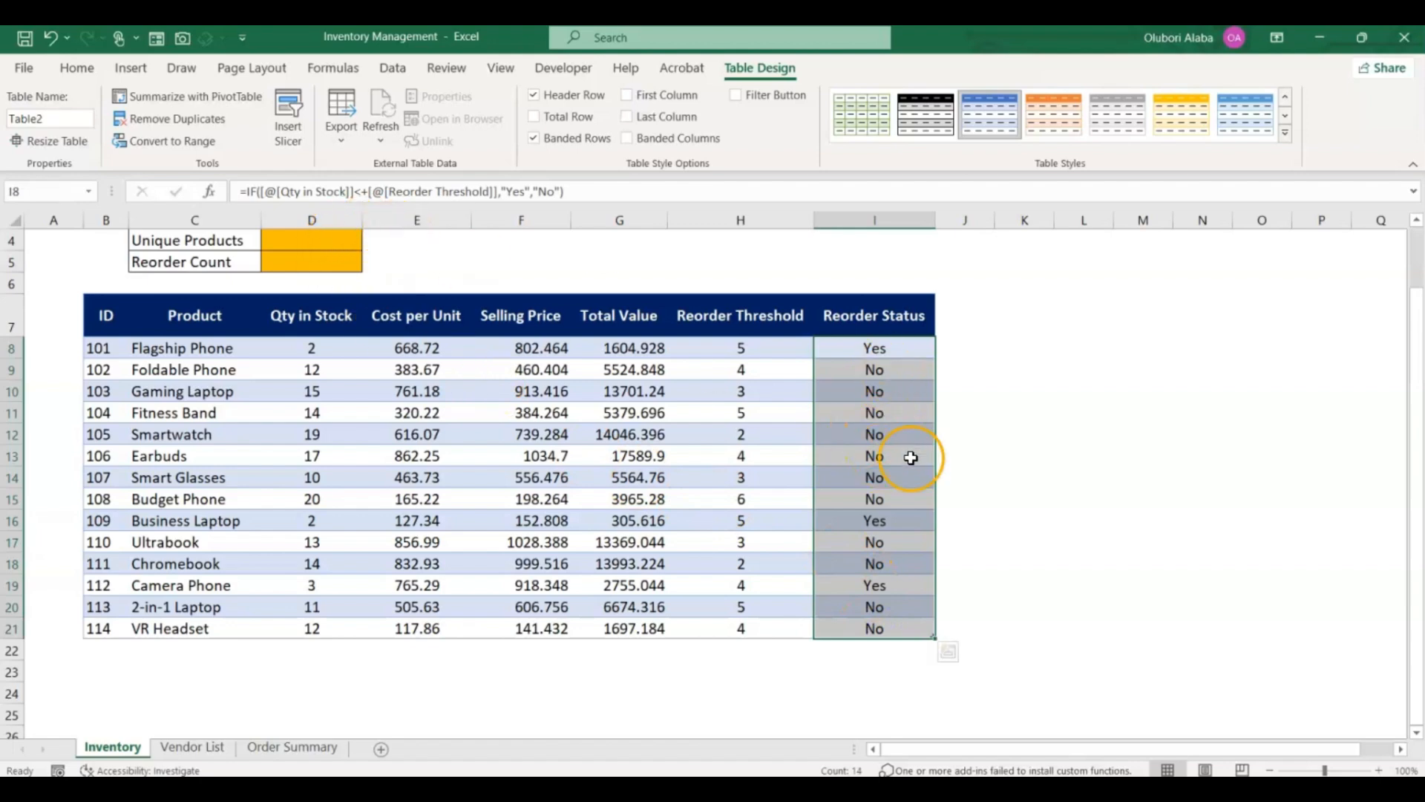
pyautogui.click(83, 71)
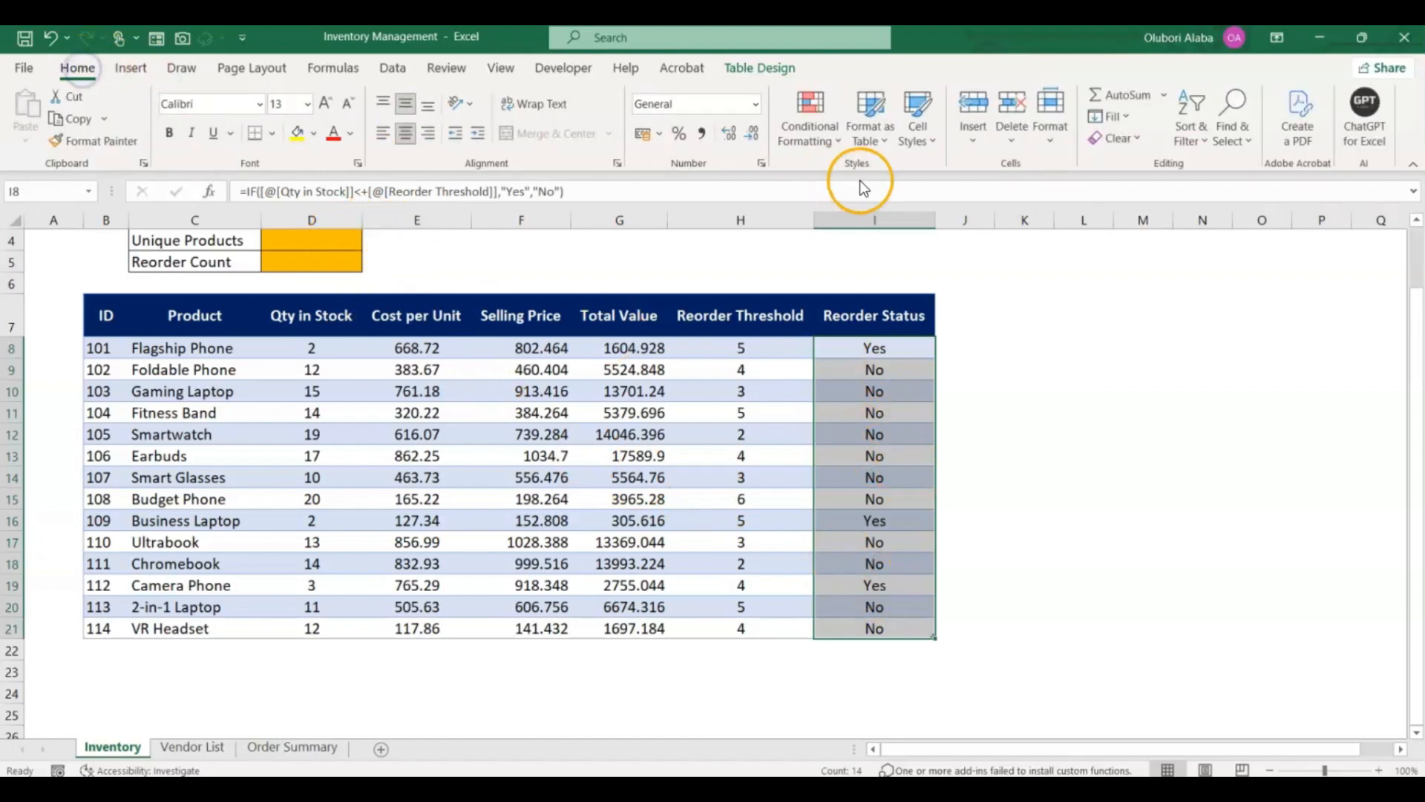
pyautogui.click(835, 125)
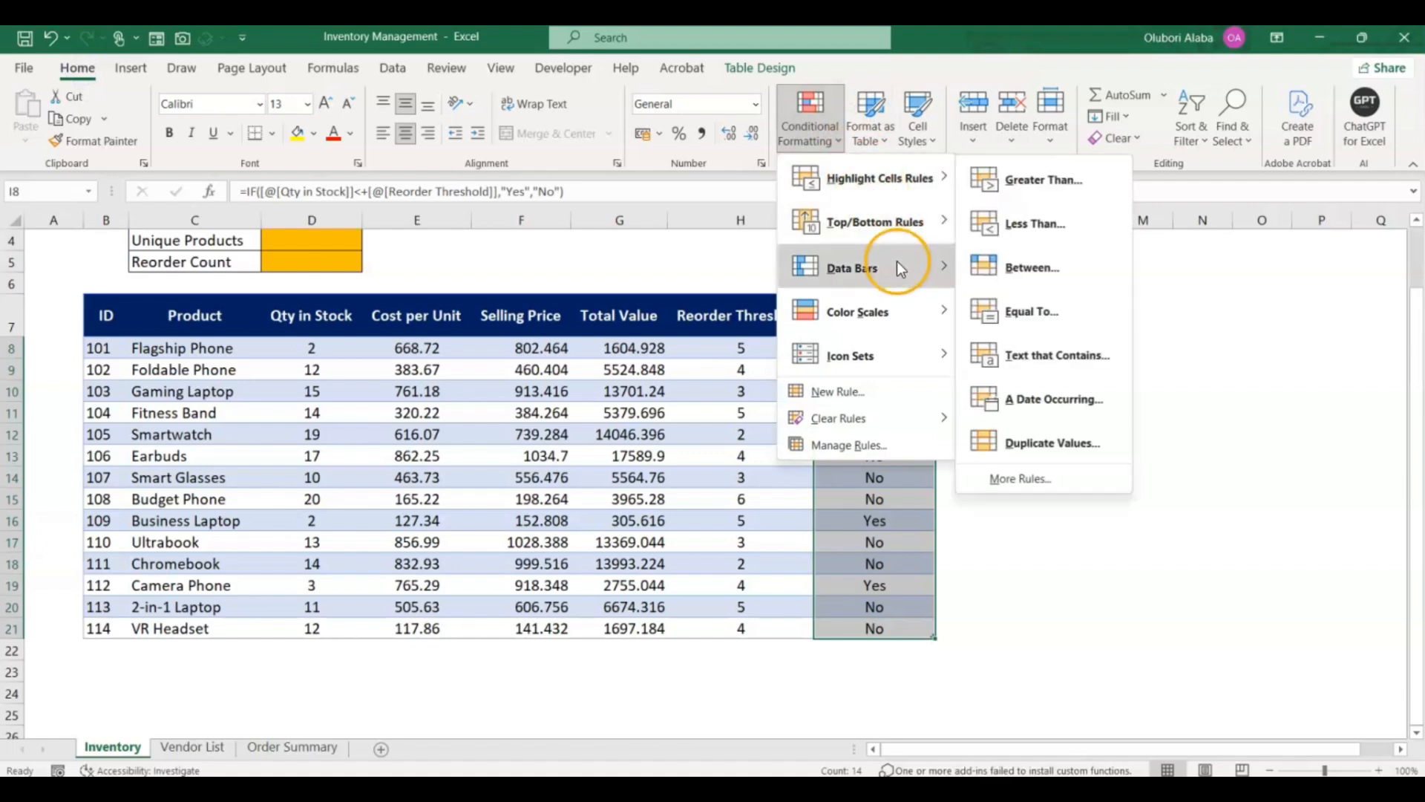
pyautogui.moveTo(910, 183)
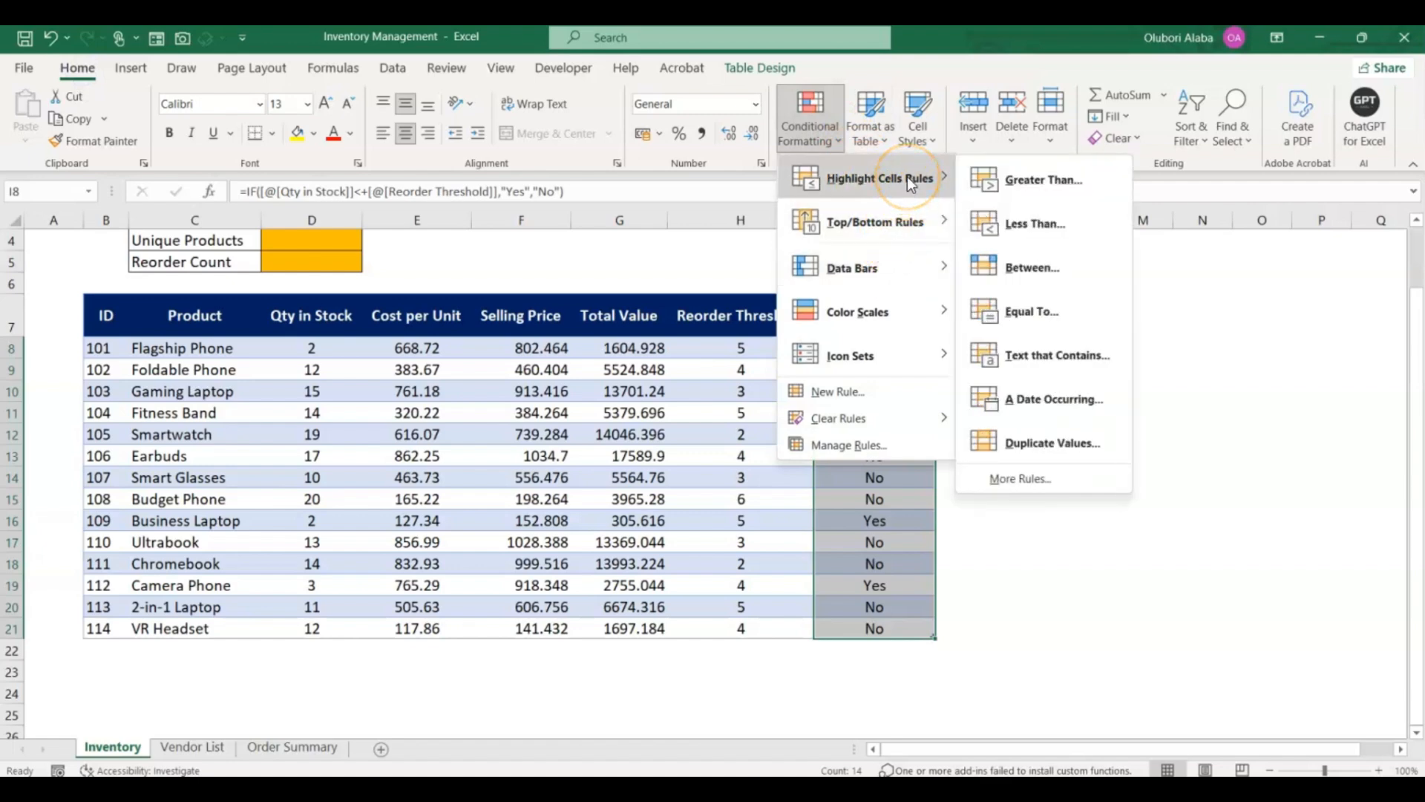
pyautogui.click(1035, 357)
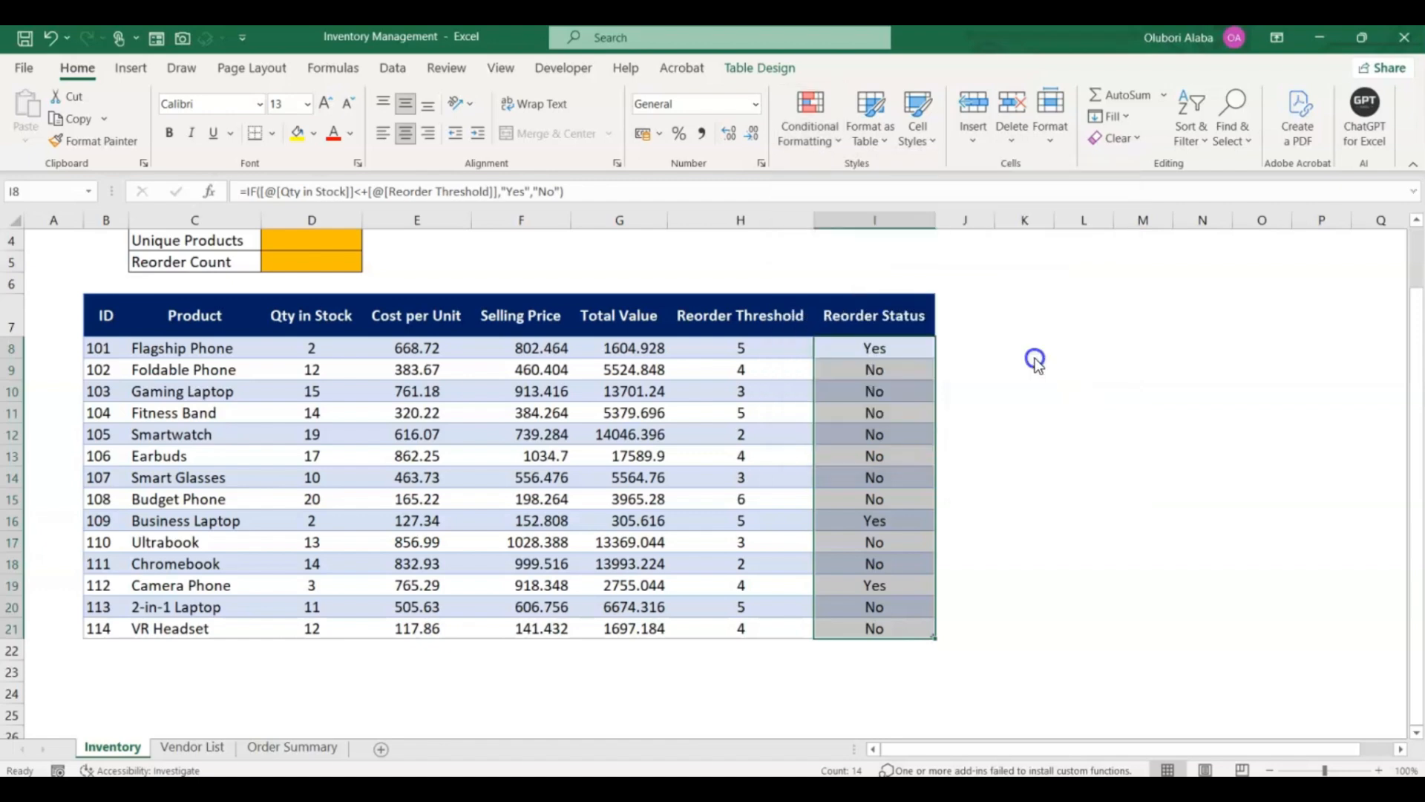
pyautogui.click(739, 380)
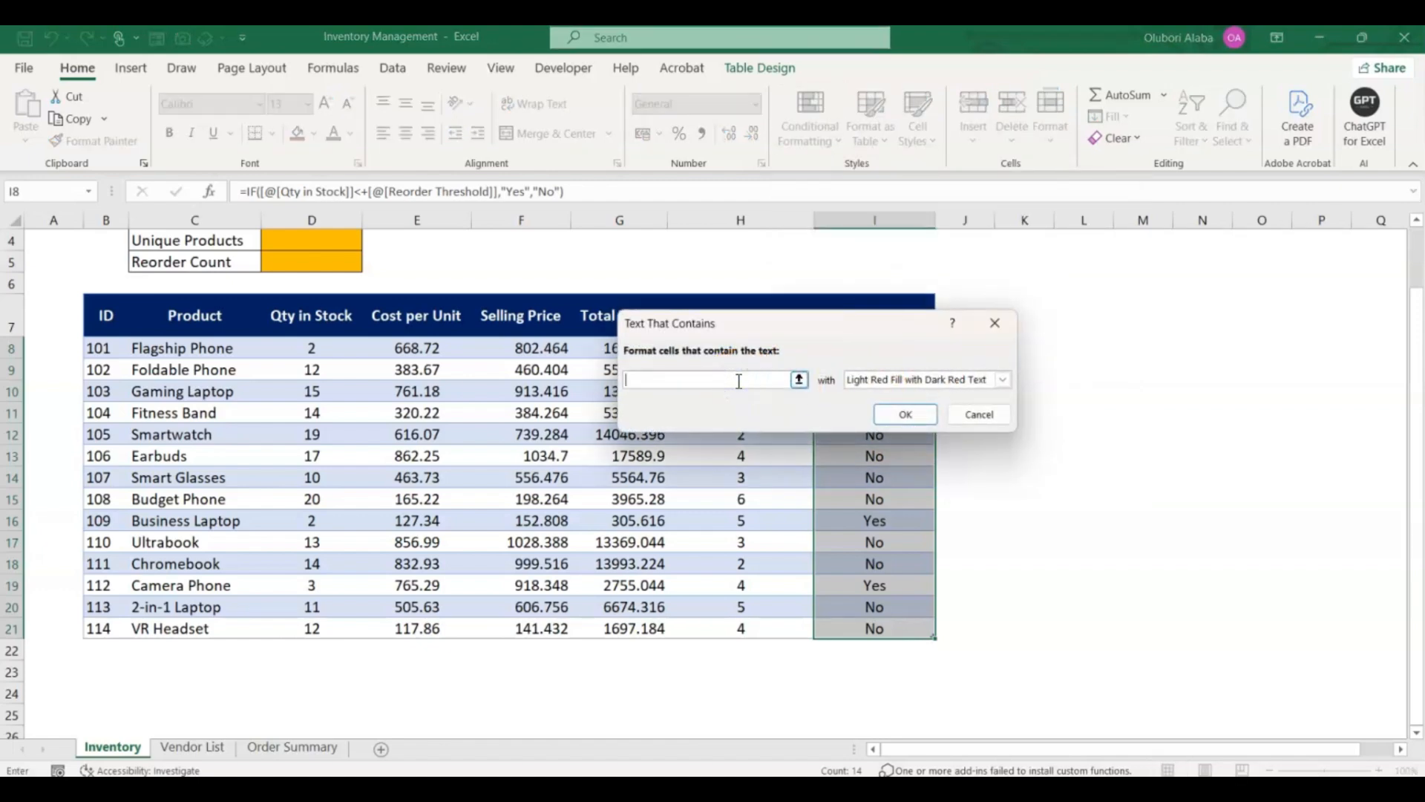
pyautogui.write('Yes')
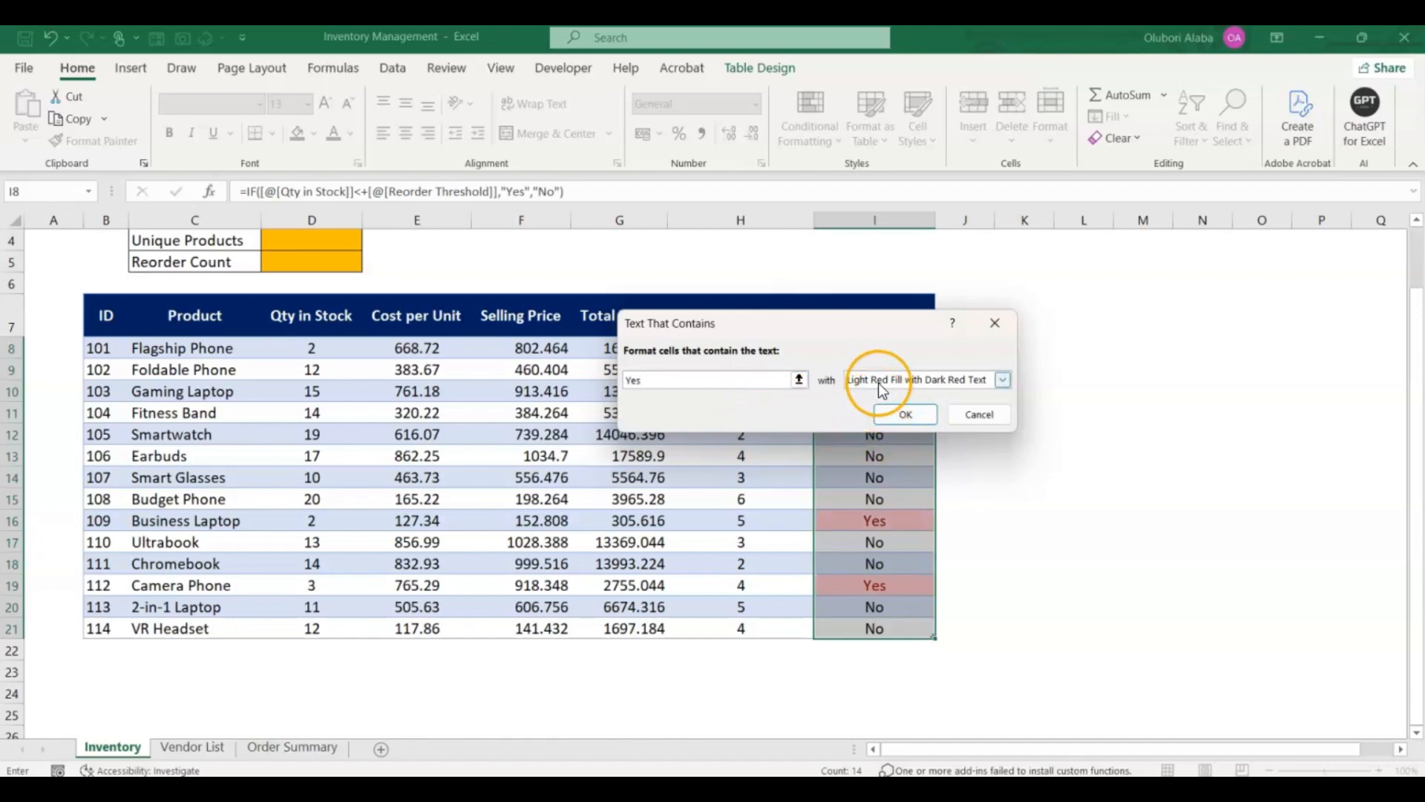
pyautogui.click(905, 413)
pyautogui.click(1013, 458)
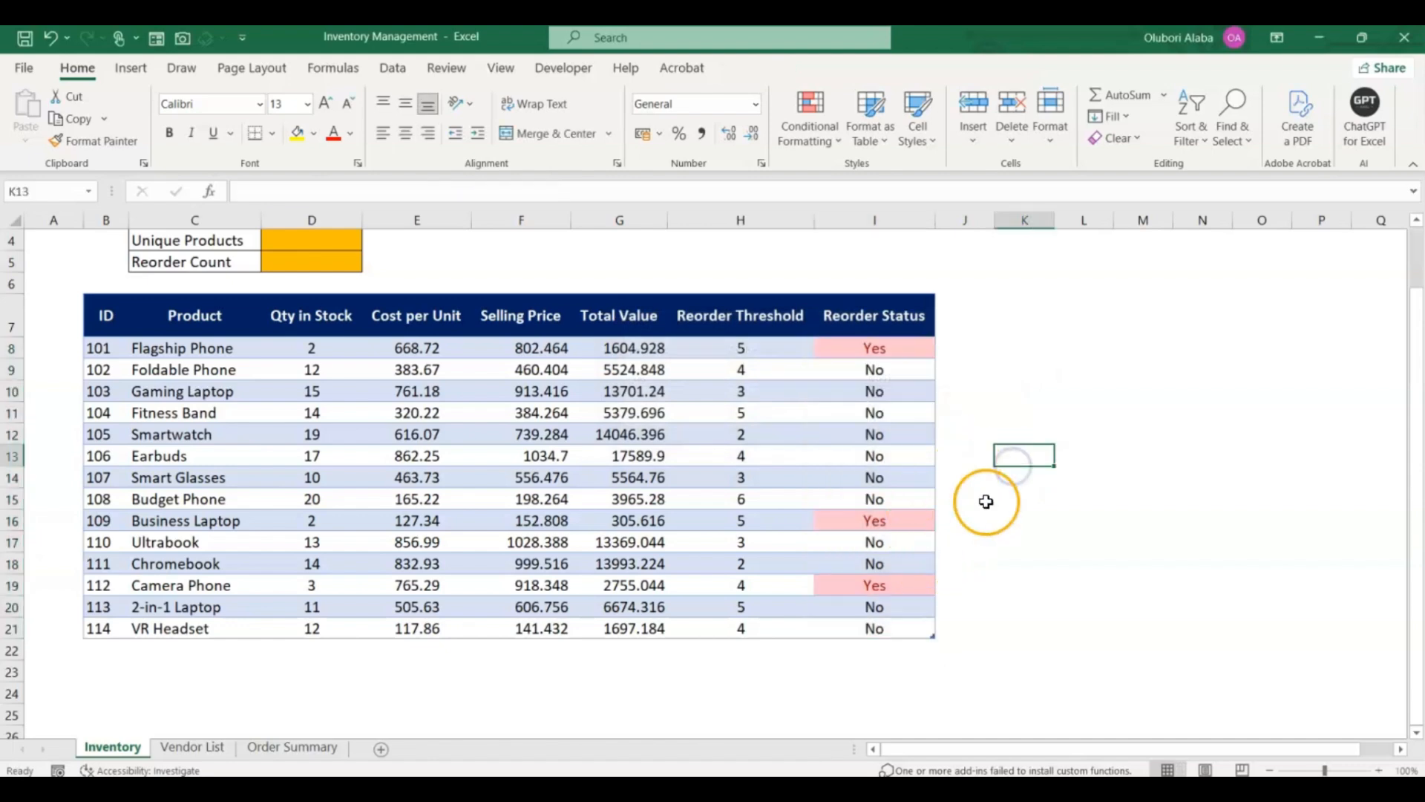
# Step: Calculate the Inventory Value in cell D3 with a SUM formula over the table's Total Value column, Table2[Total Value]
pyautogui.scroll(2, 861, 423)
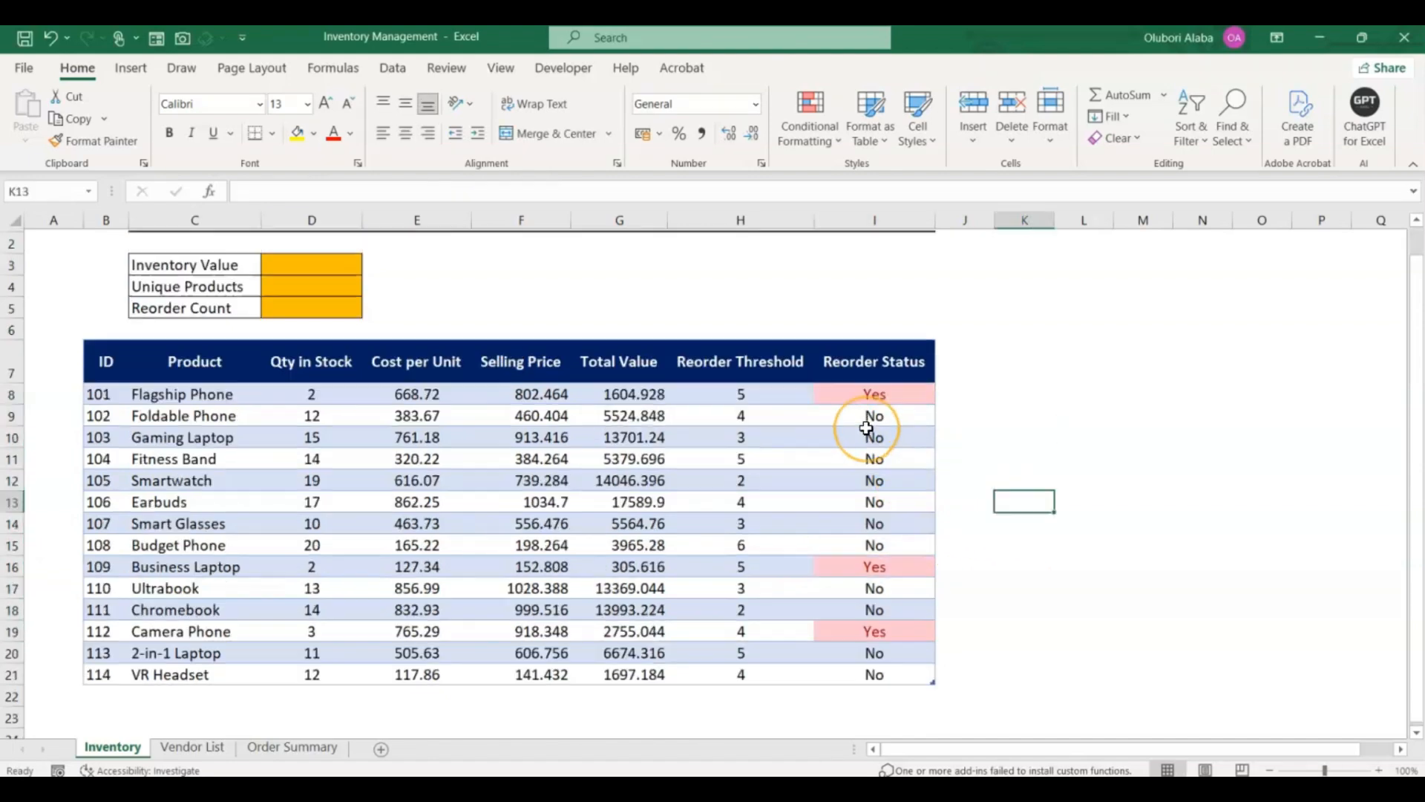
pyautogui.scroll(-1, 866, 429)
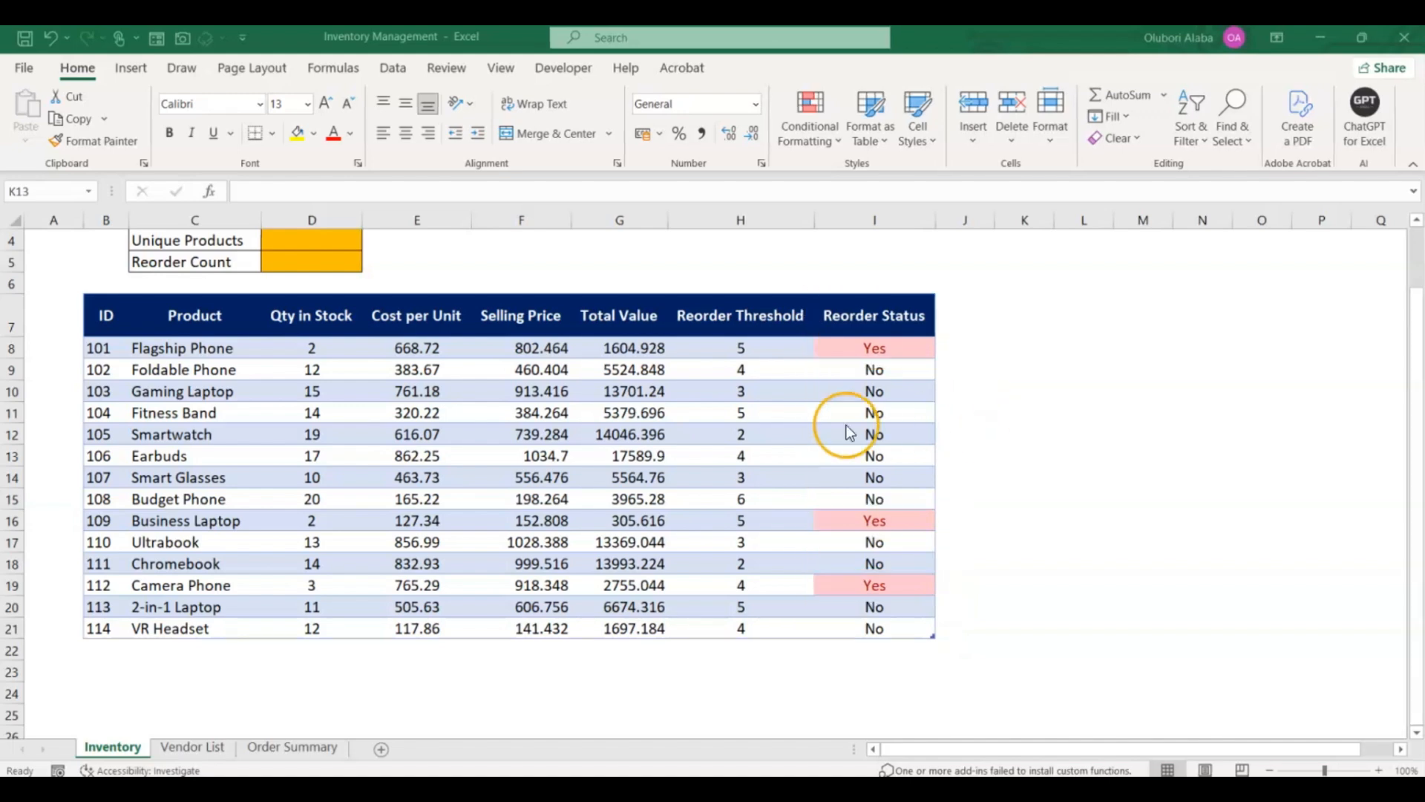
pyautogui.scroll(1, 678, 461)
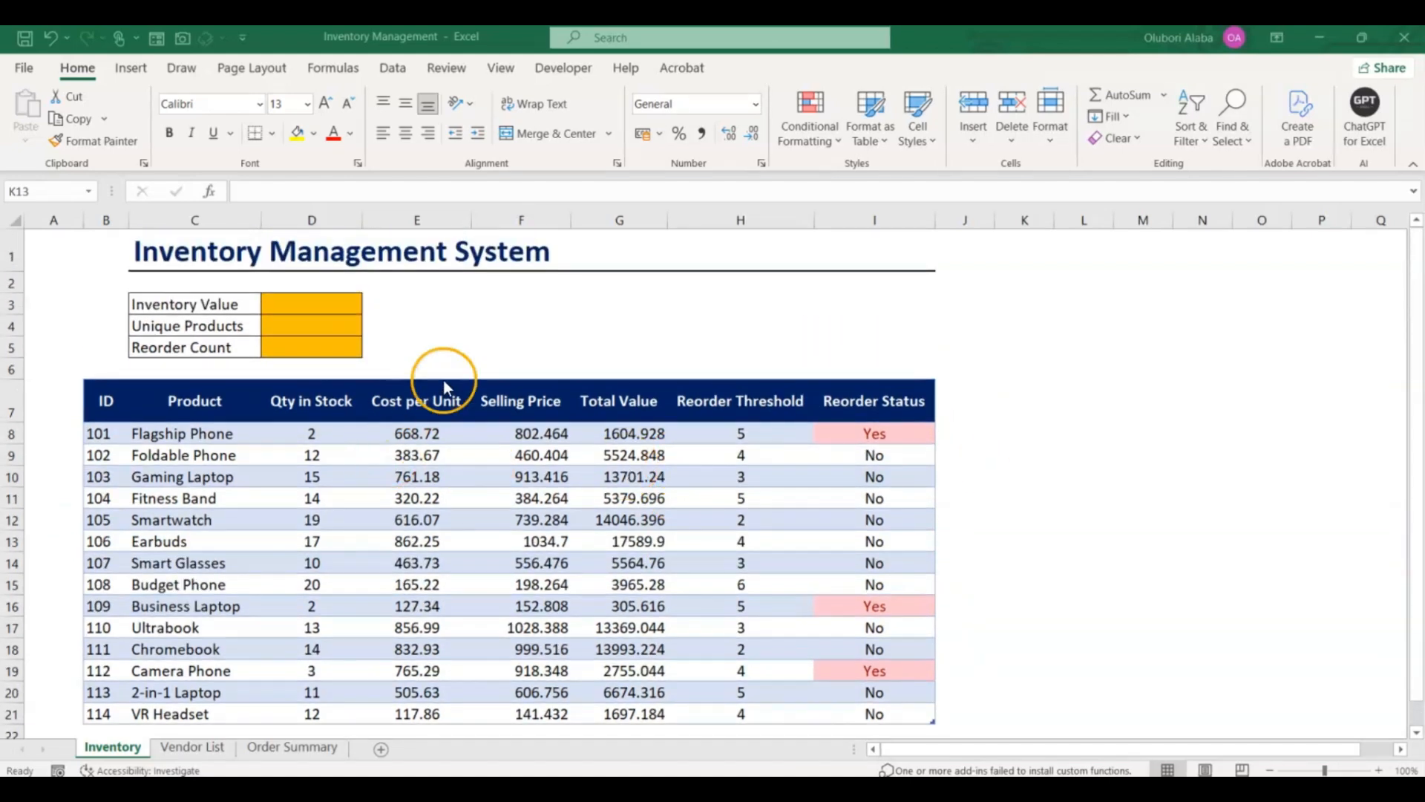
pyautogui.click(299, 305)
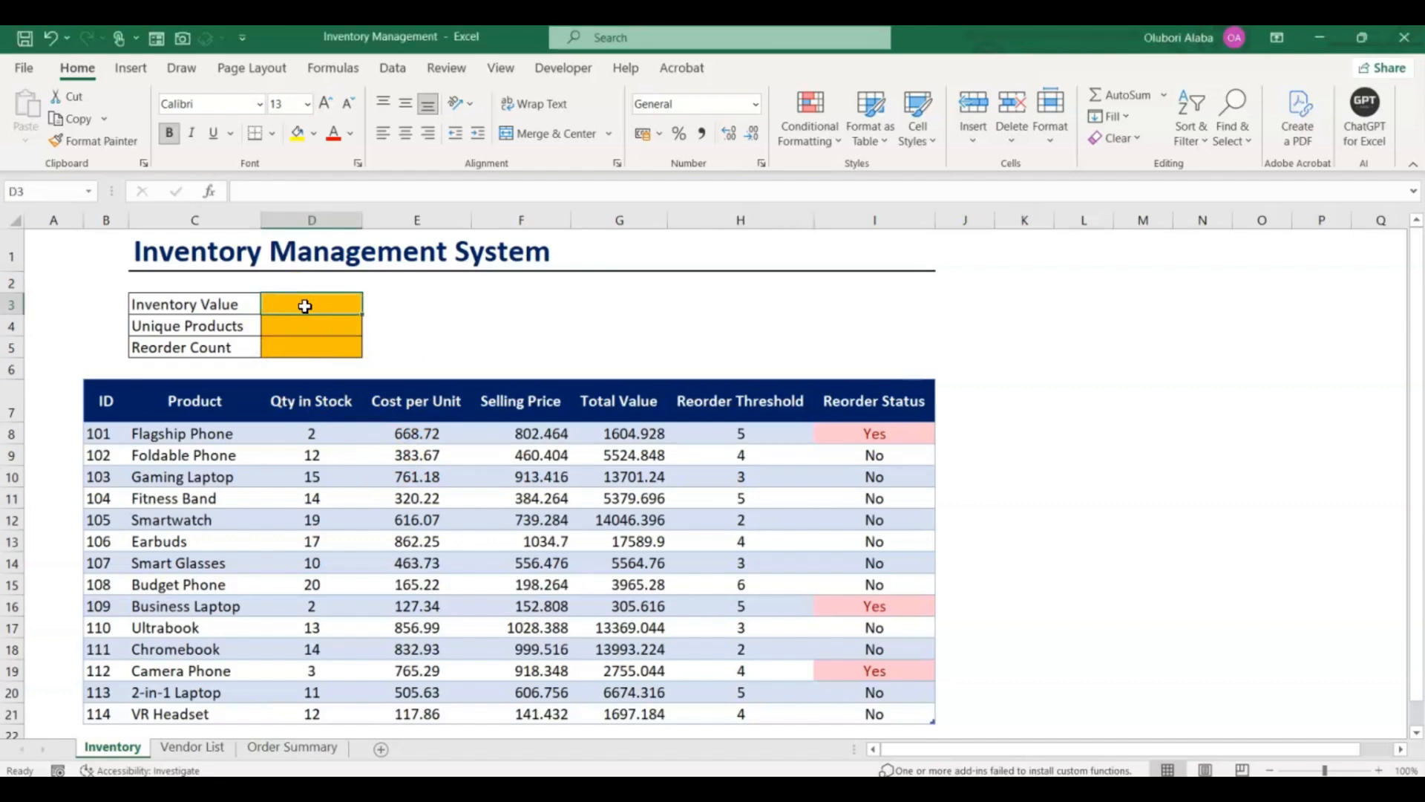
pyautogui.click(200, 305)
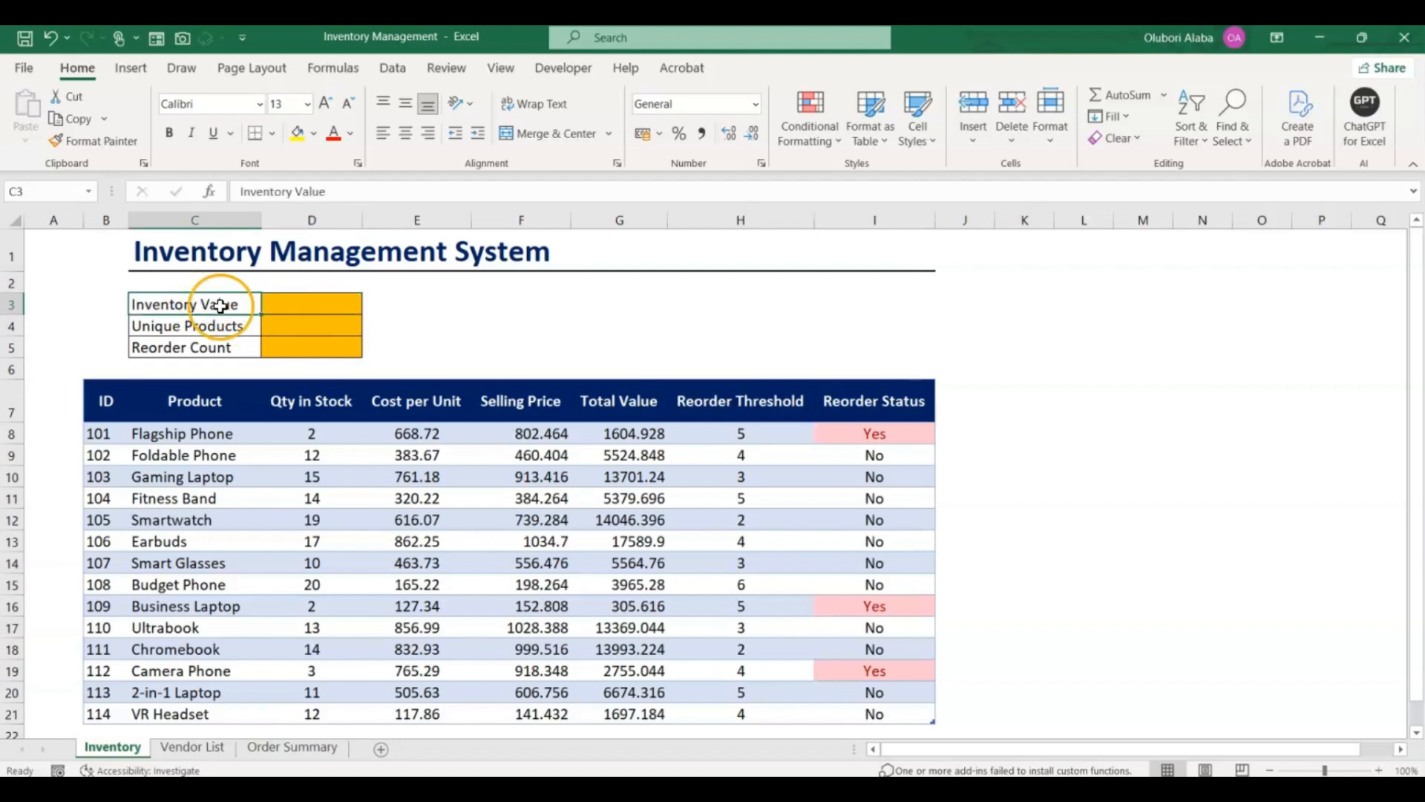
pyautogui.click(306, 304)
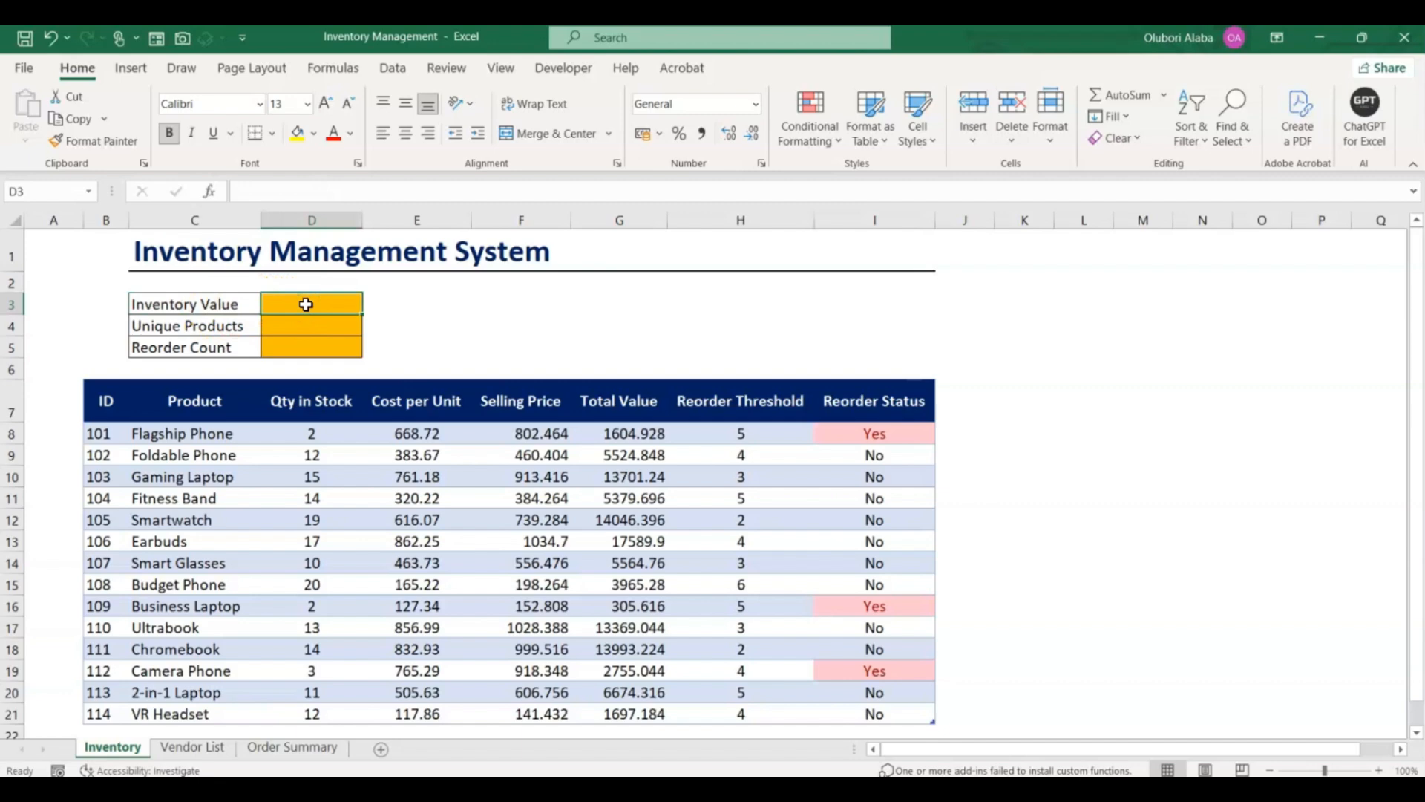
pyautogui.click(365, 305)
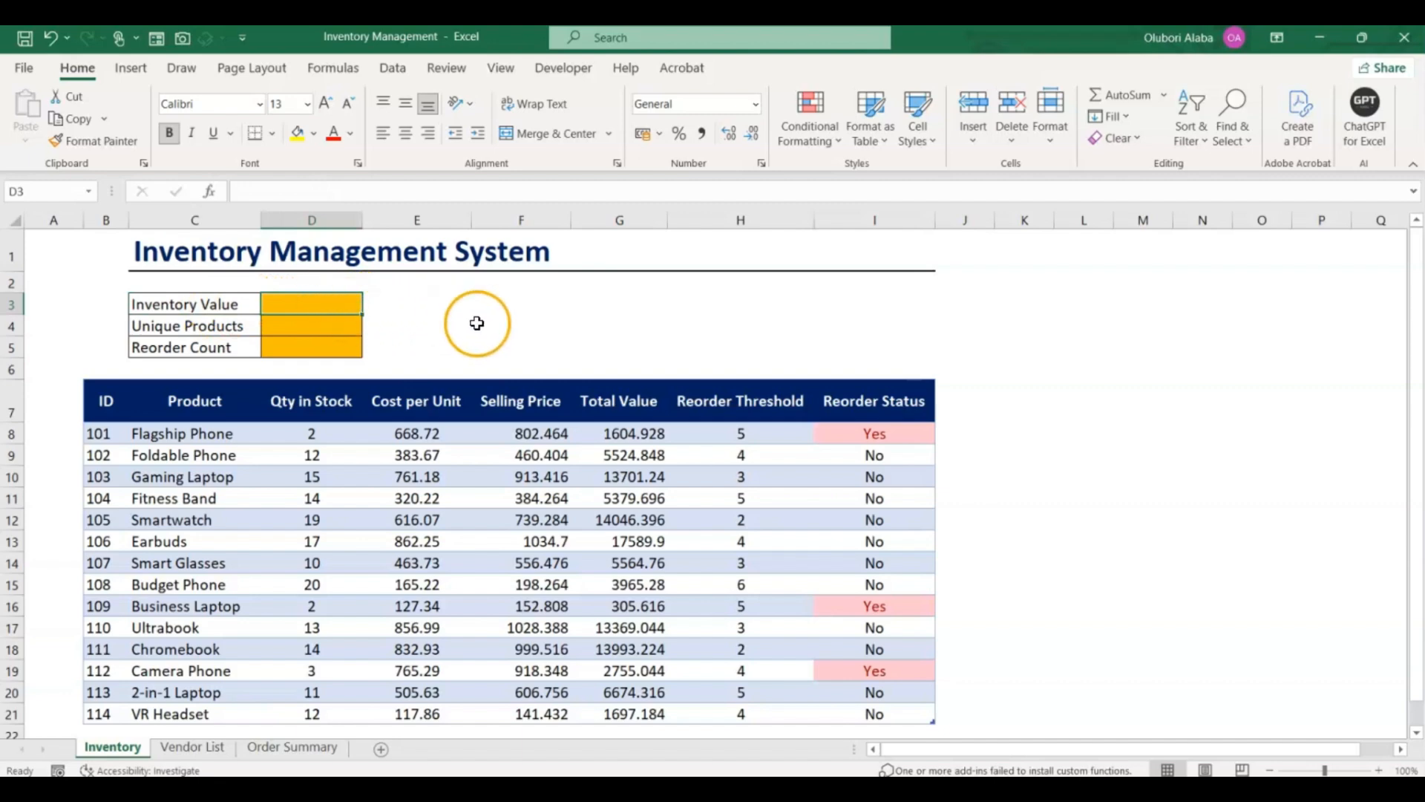
pyautogui.write('=')
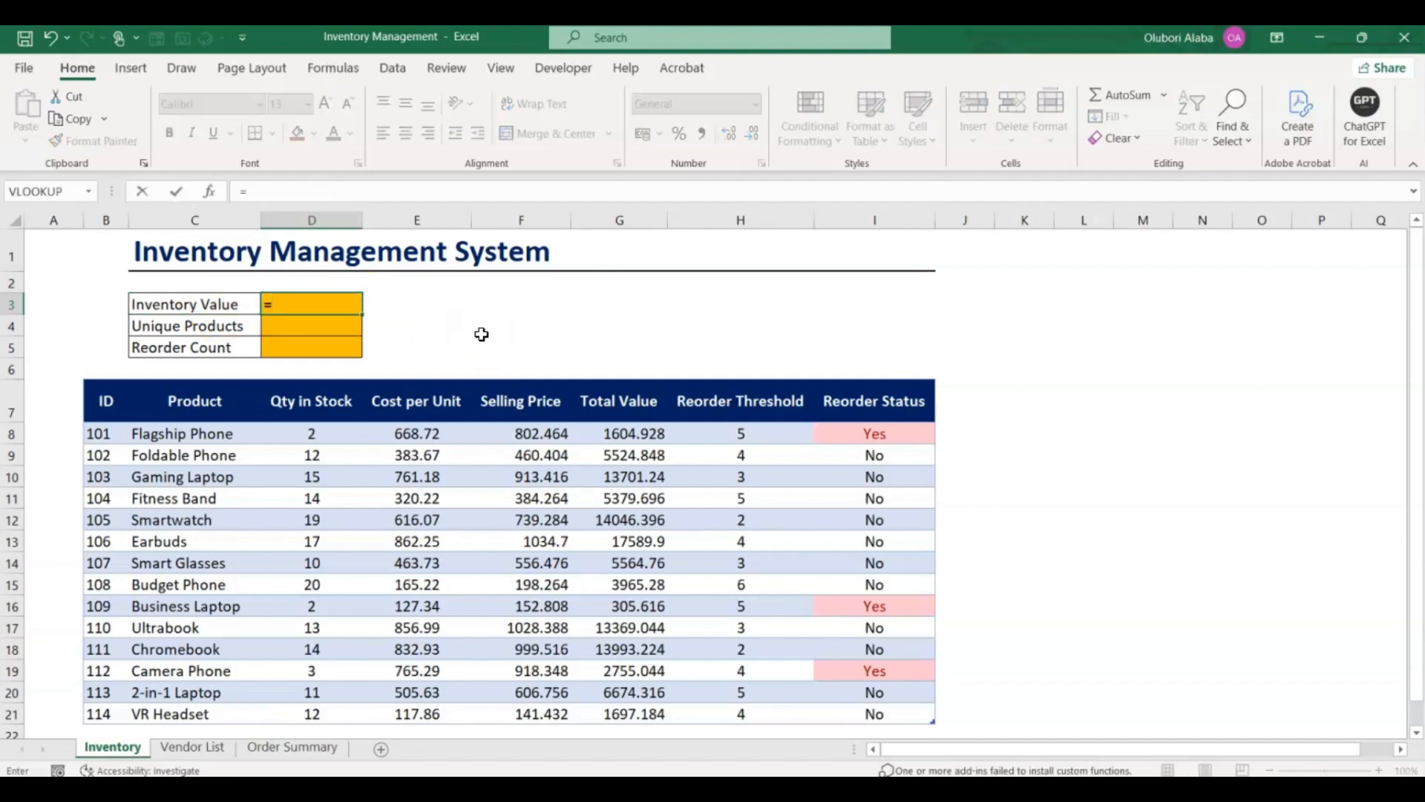
pyautogui.write('sum')
pyautogui.press('Tab')
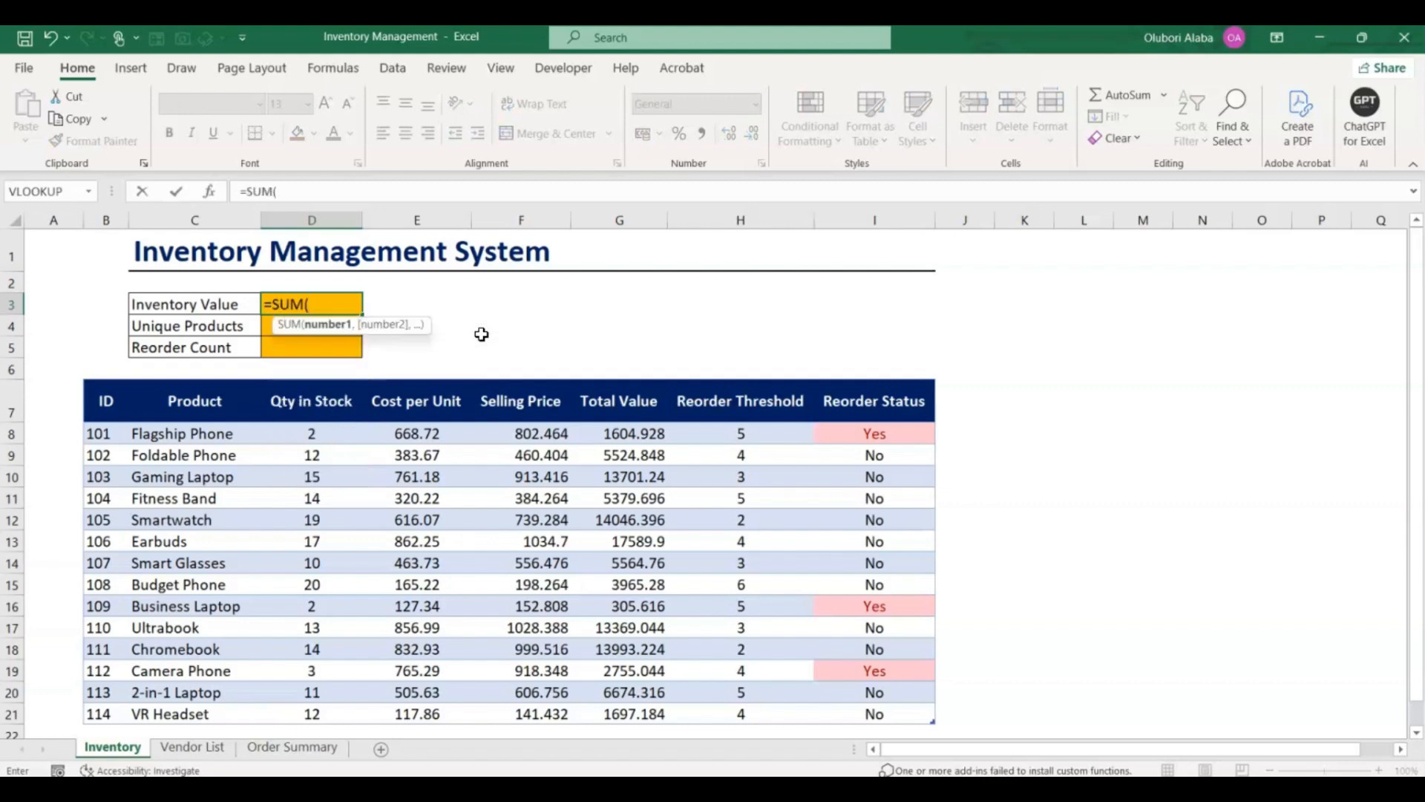
pyautogui.moveTo(621, 431); pyautogui.dragTo(637, 709)
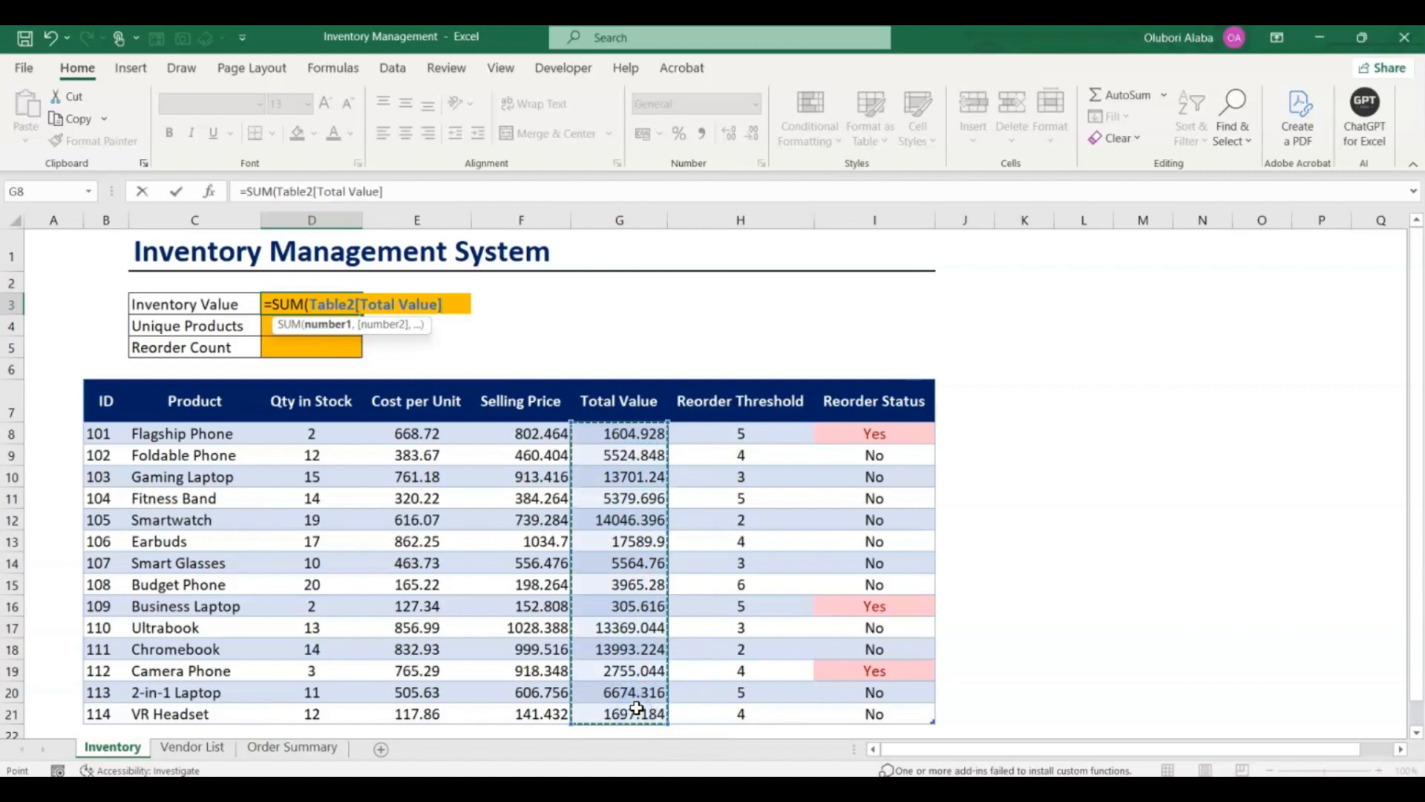
pyautogui.press('Return')
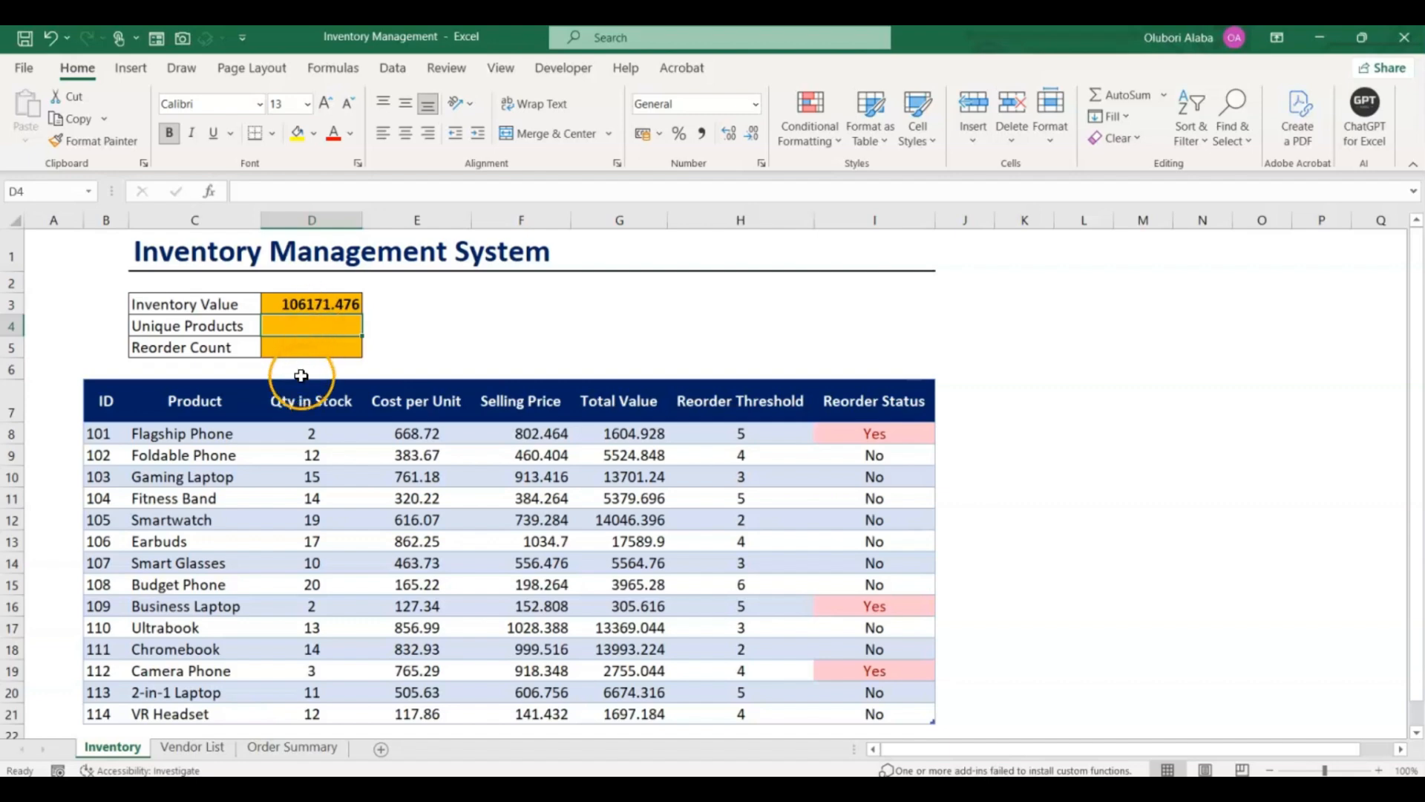
# Step: Calculate Unique Products in cell D4 with the formula =COUNT(Table2[ID])
pyautogui.scroll(-1, 305, 372)
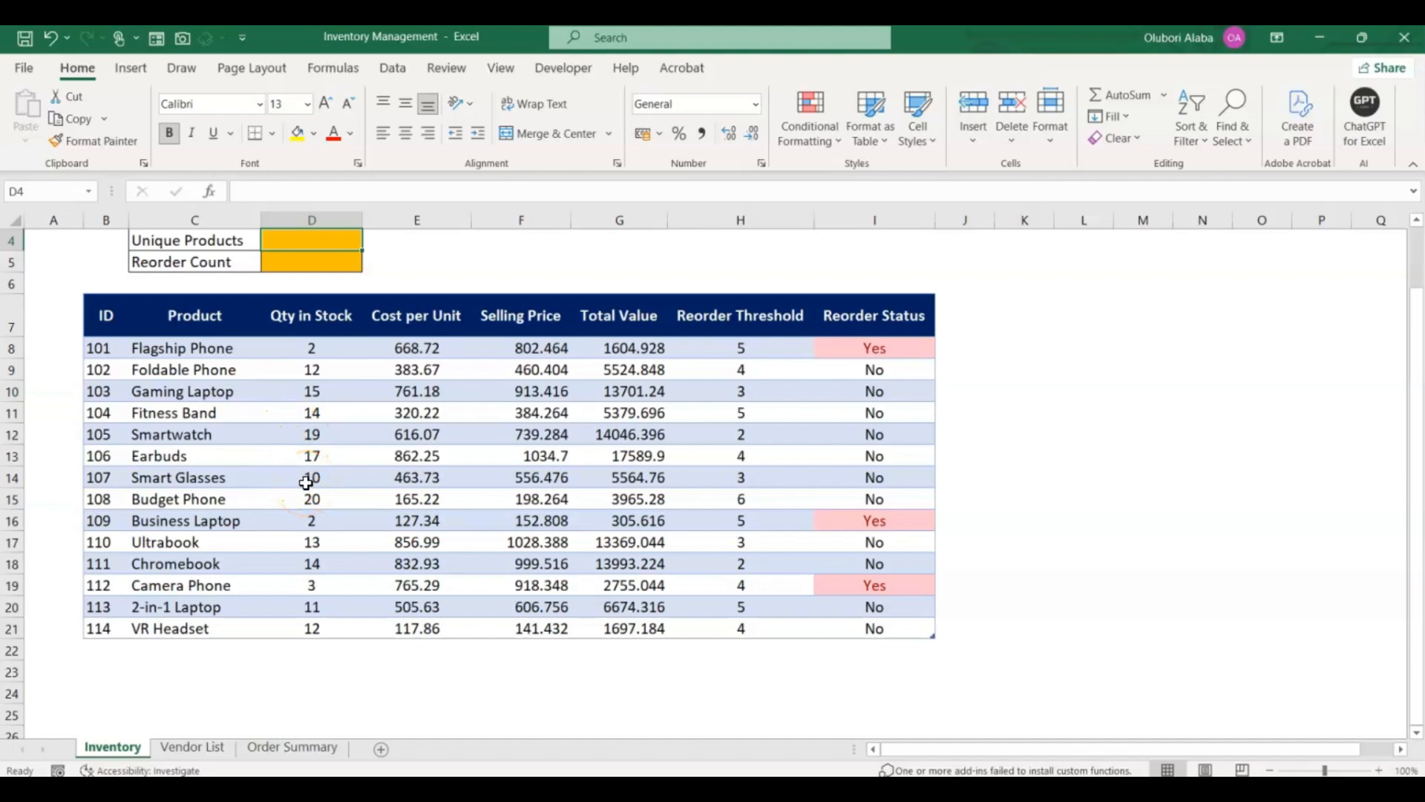
pyautogui.scroll(1, 306, 483)
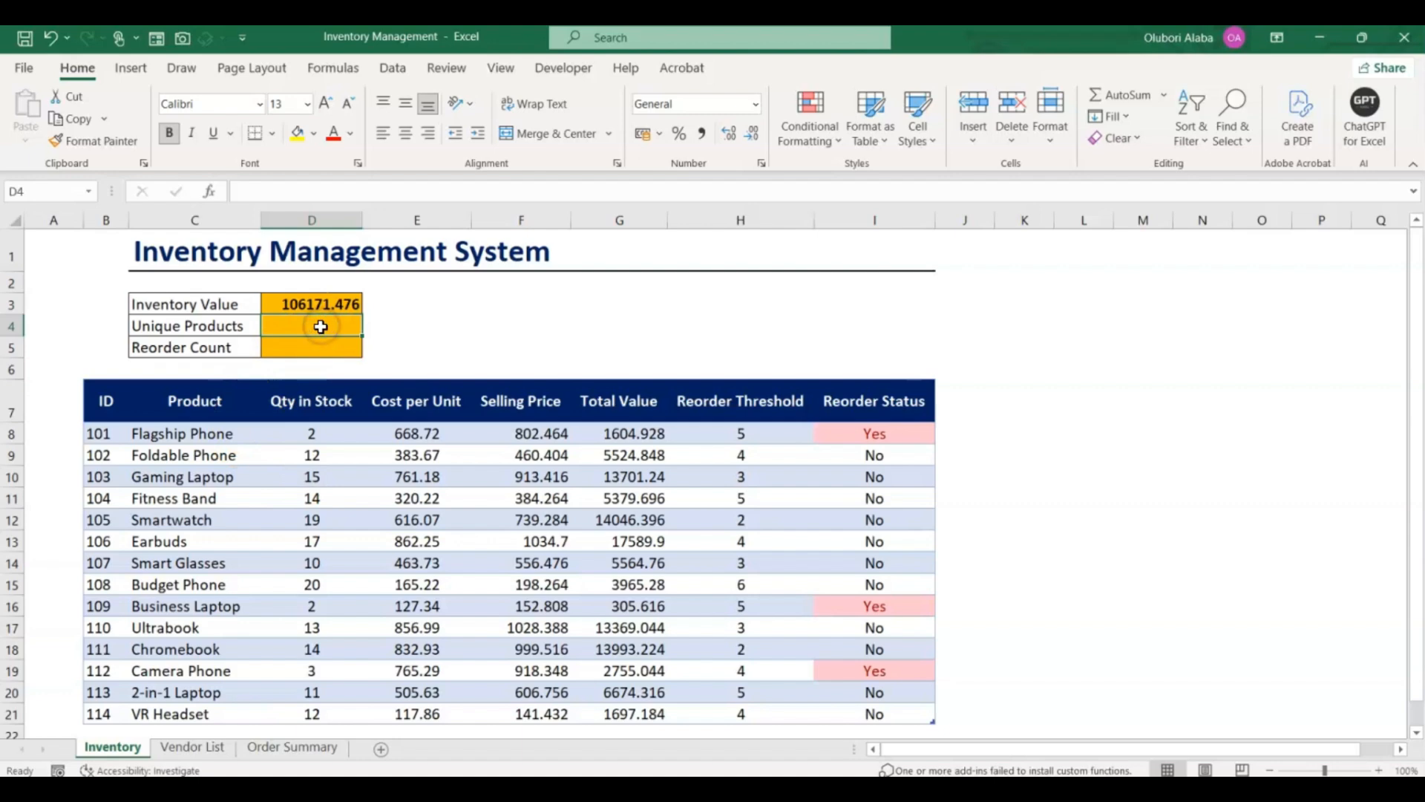
pyautogui.write('=coun')
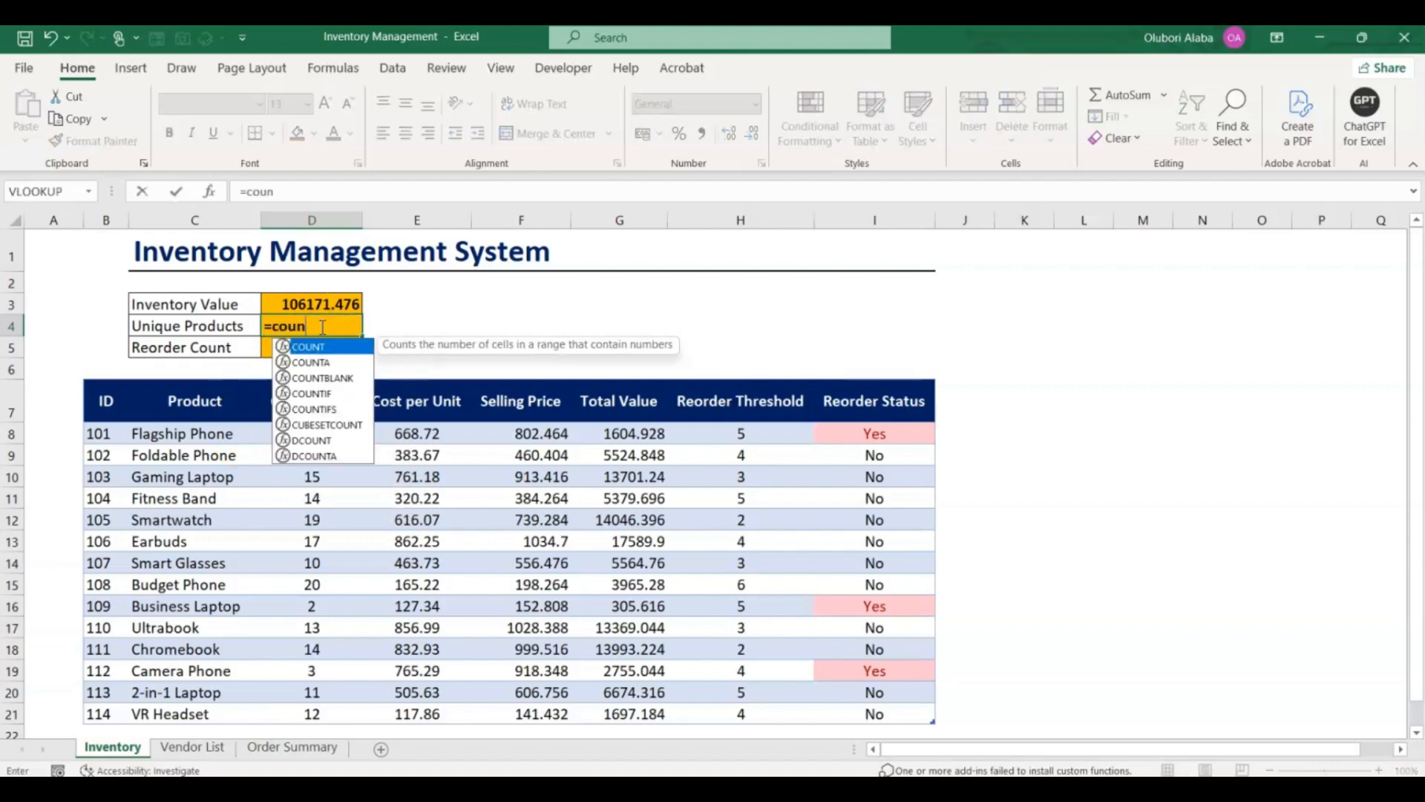
pyautogui.press('Tab')
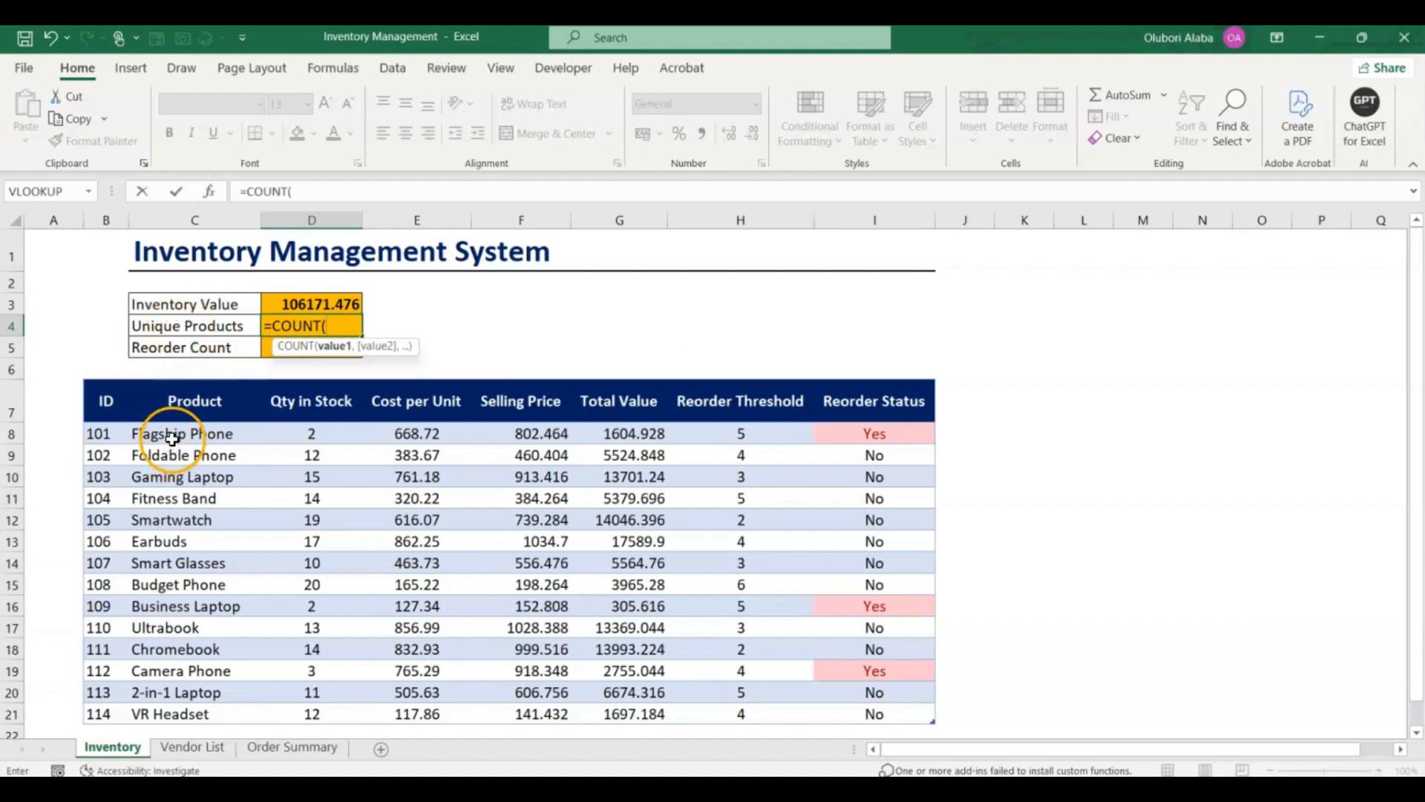
pyautogui.moveTo(102, 434); pyautogui.dragTo(106, 668)
pyautogui.press('Return')
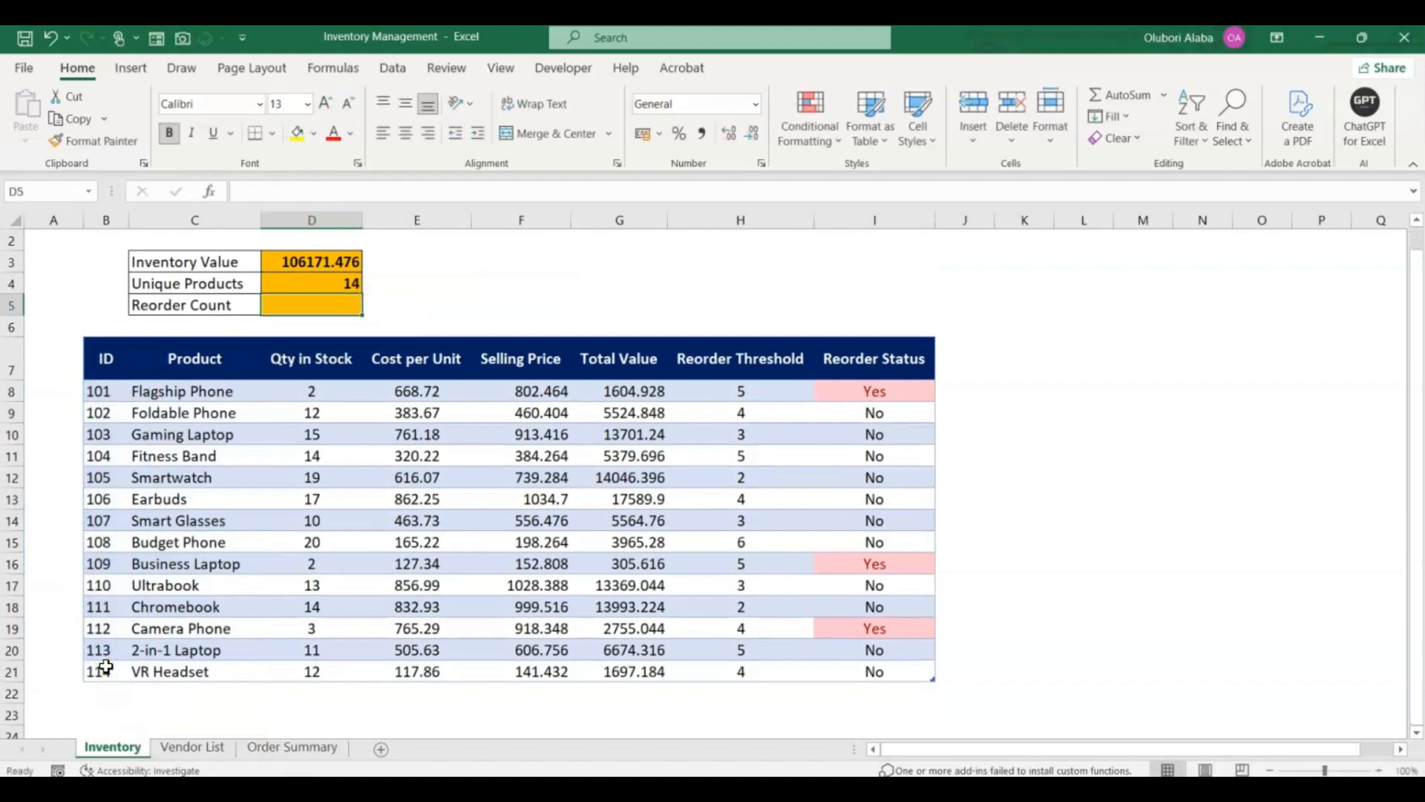
# Step: Nest UNIQUE inside the Unique Products formula in D4 so it reads =COUNT(UNIQUE(Table2[ID]))
pyautogui.click(335, 280)
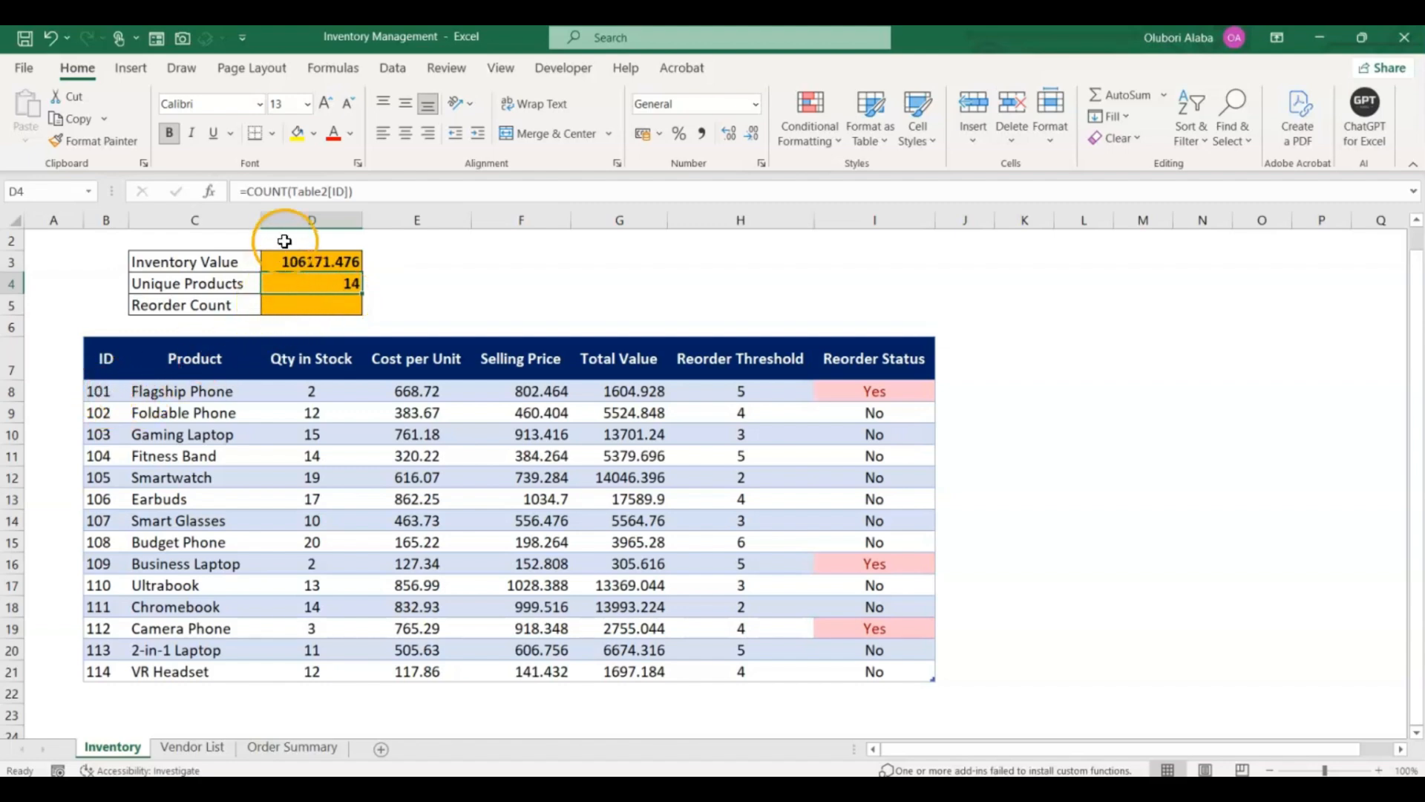
pyautogui.click(292, 192)
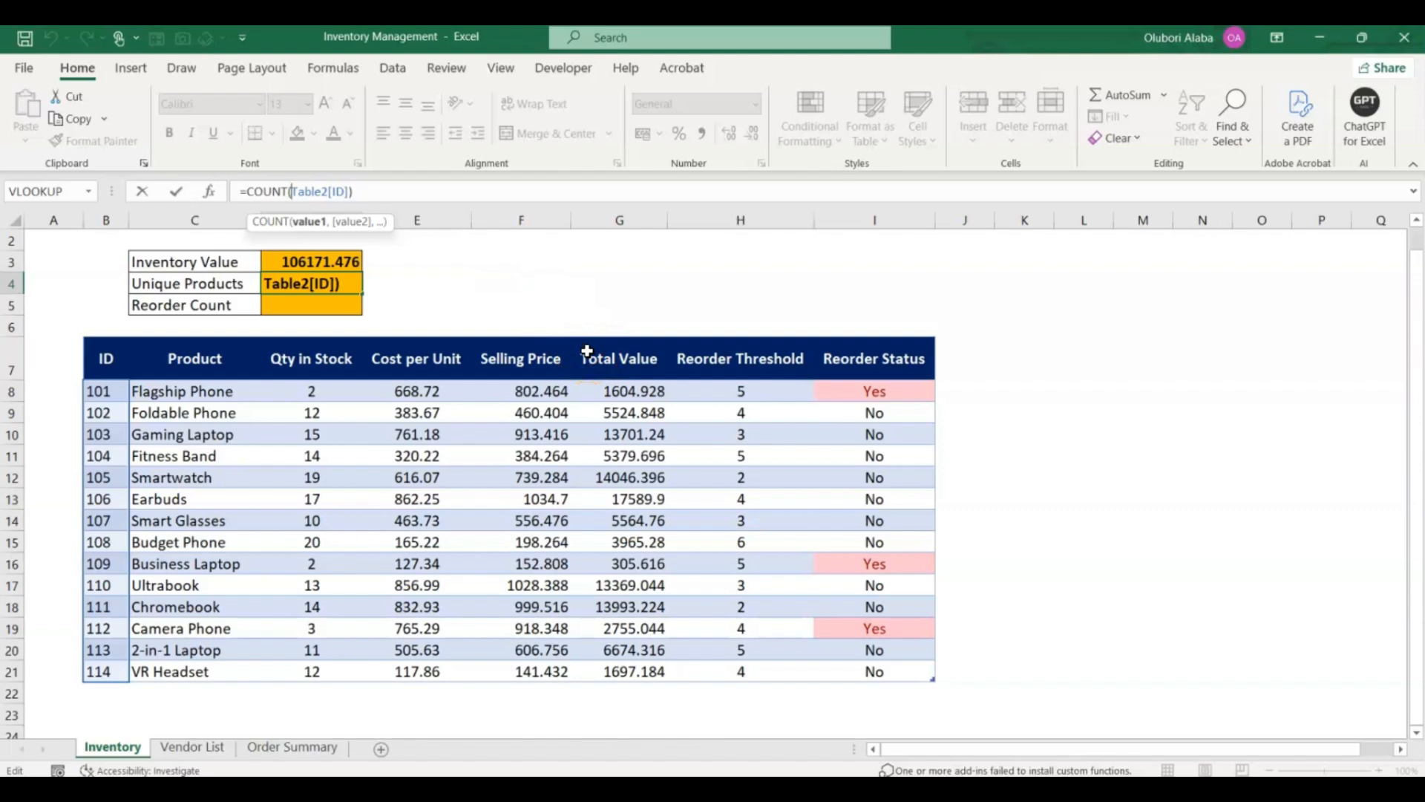
pyautogui.write('un')
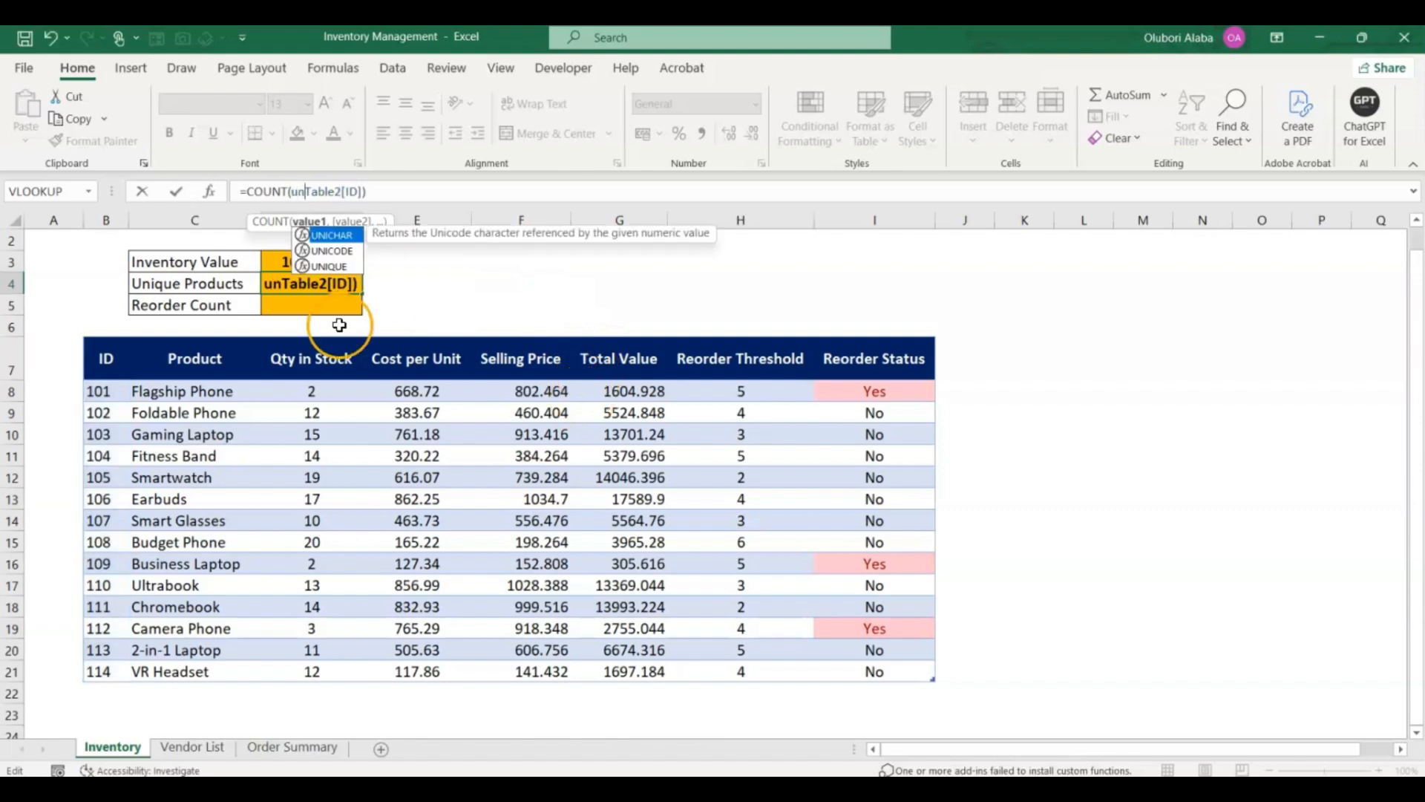
pyautogui.doubleClick(329, 265)
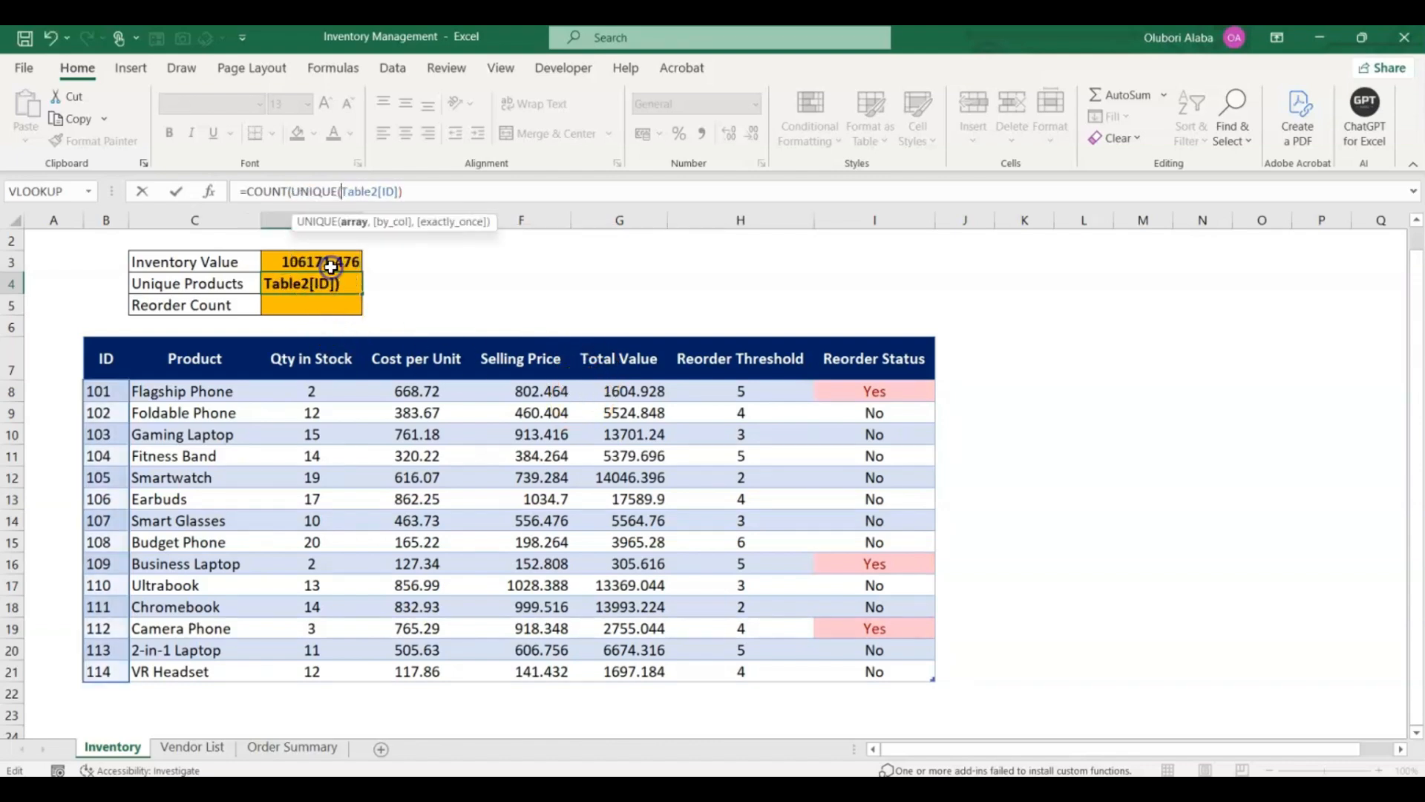
pyautogui.click(445, 195)
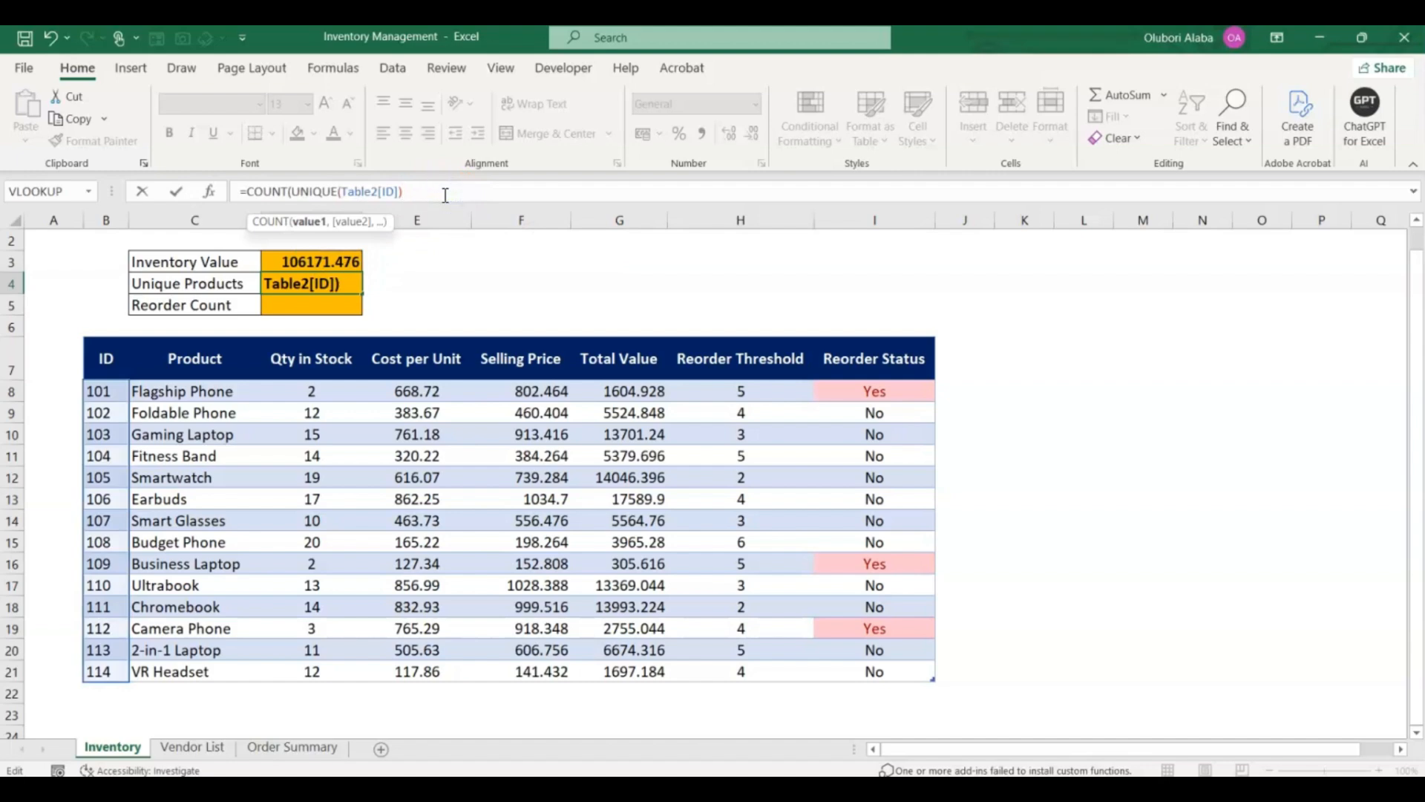
pyautogui.write(')')
pyautogui.press('Return')
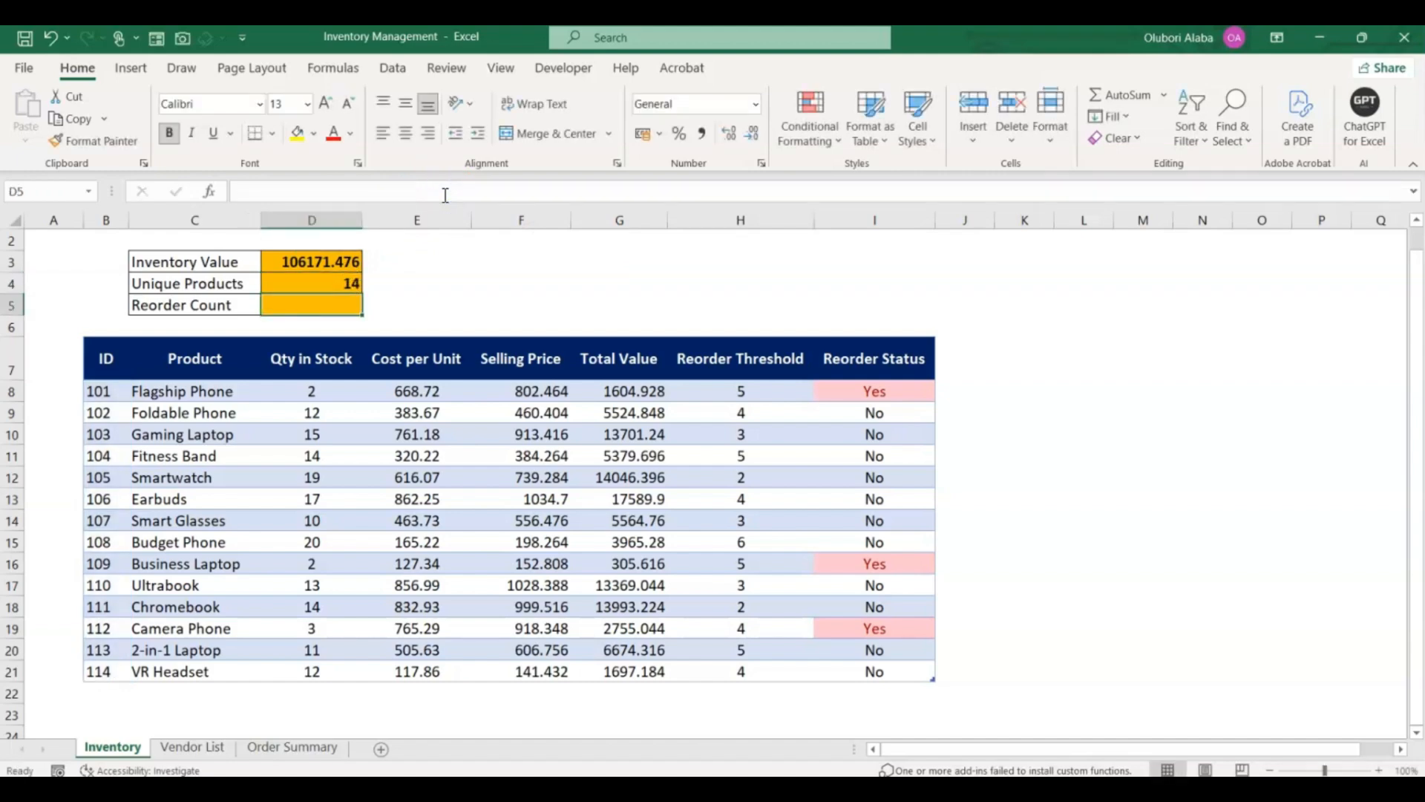
# Step: Test the Unique Products formula by entering the duplicate ID 101 in cell B15, and undo the entry
pyautogui.click(328, 286)
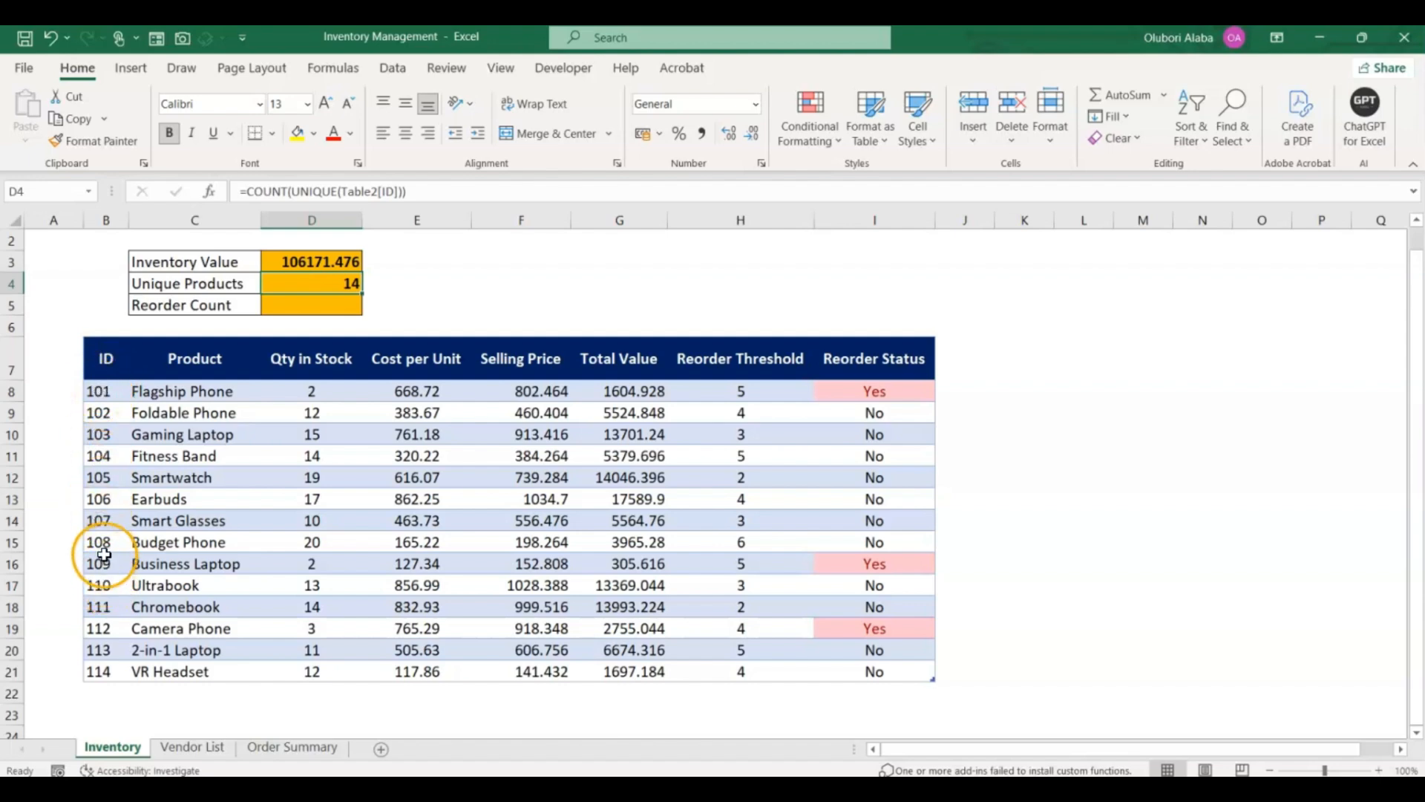
pyautogui.click(104, 542)
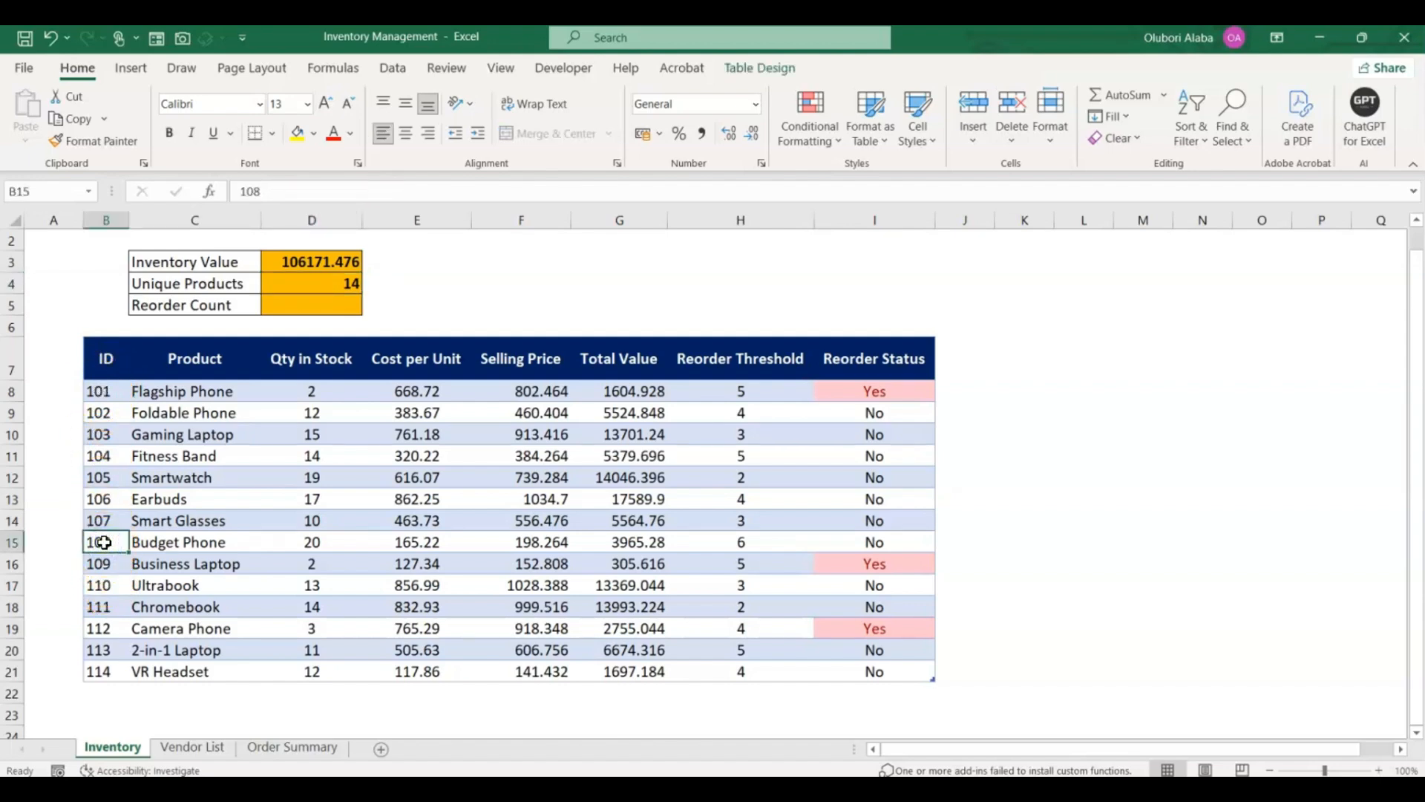
pyautogui.write('101')
pyautogui.press('Return')
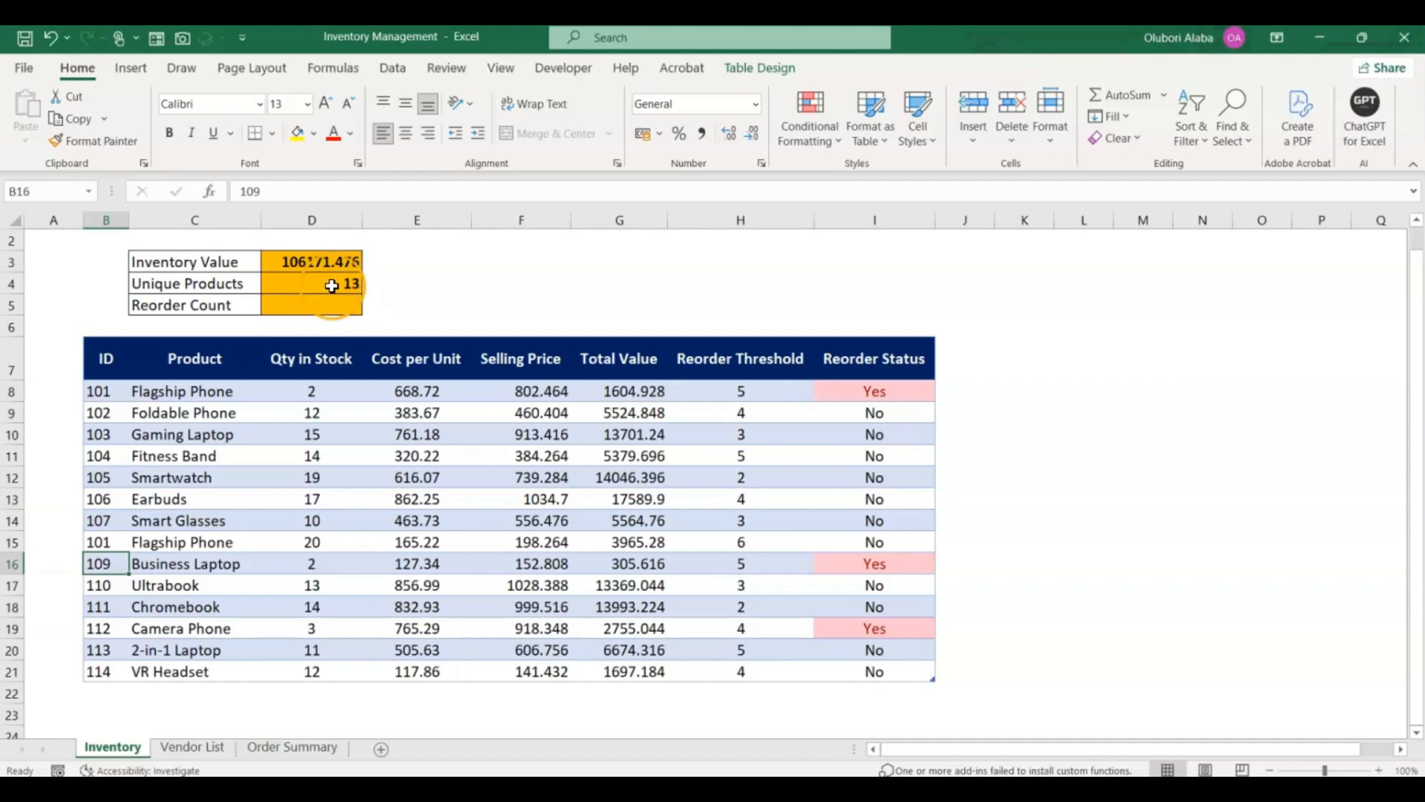
pyautogui.hotkey('ctrl', 'z')
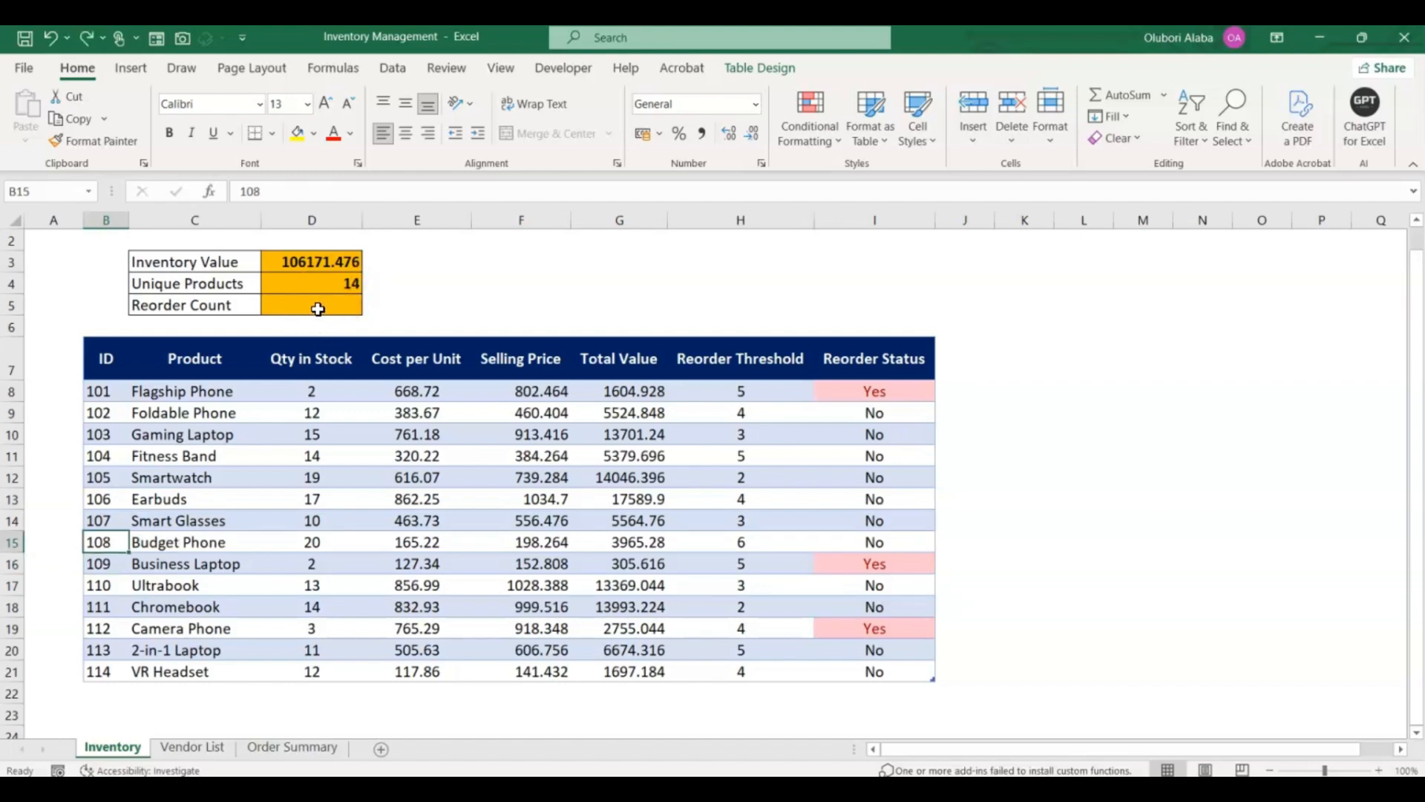
# Step: Calculate the Reorder Count in cell D5 with the formula =COUNTIF(Table2[Reorder Status],"Yes")
pyautogui.click(317, 309)
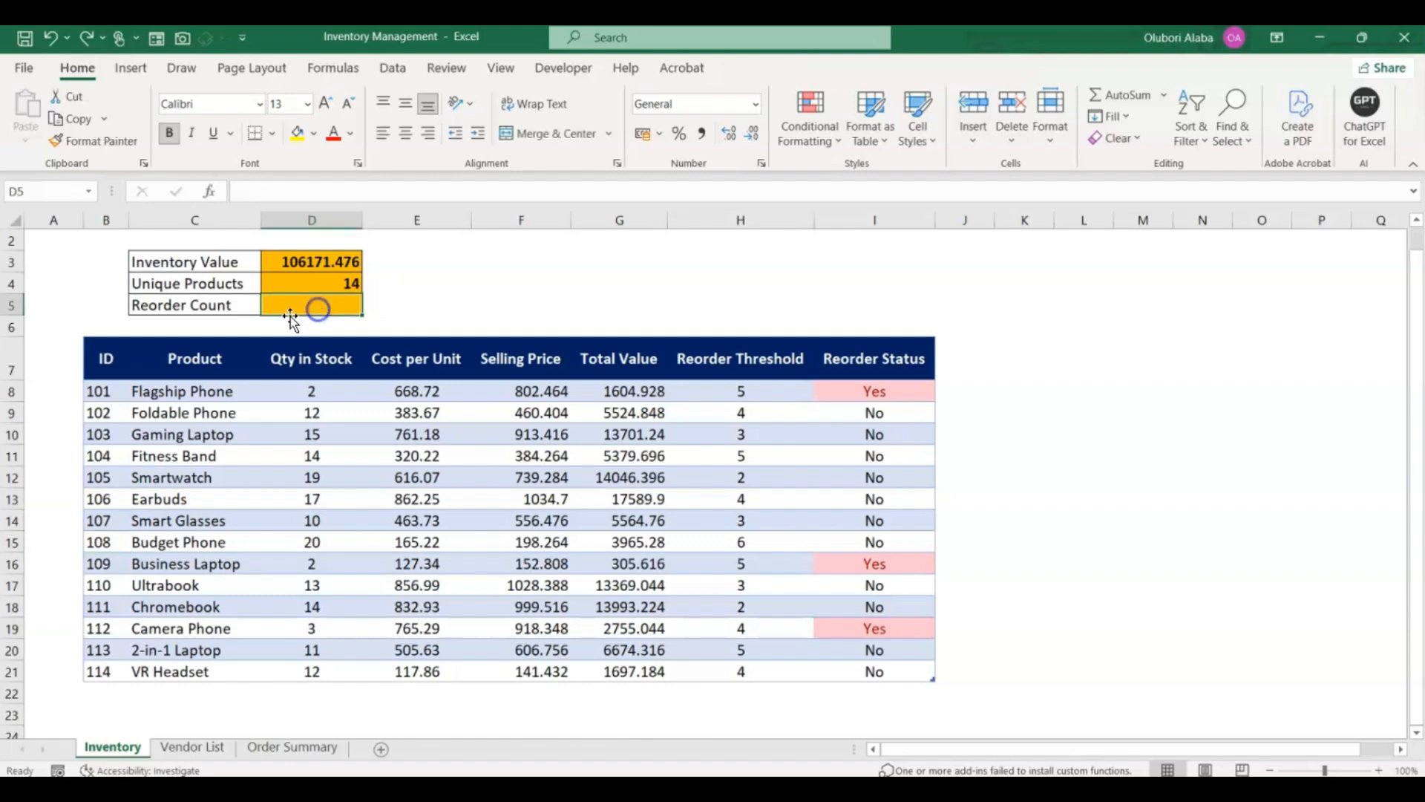
pyautogui.click(874, 397)
pyautogui.moveTo(874, 401); pyautogui.dragTo(898, 670)
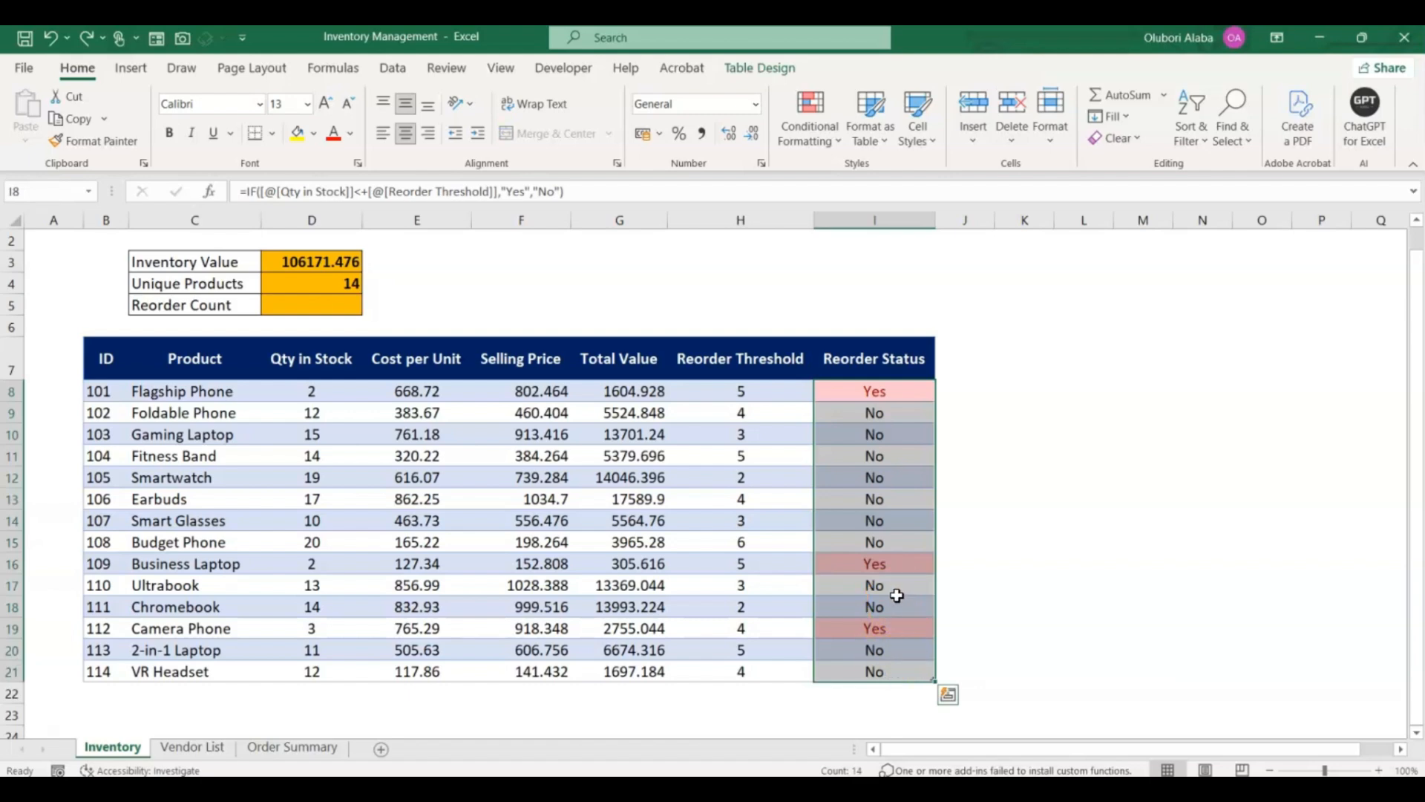
pyautogui.click(882, 563)
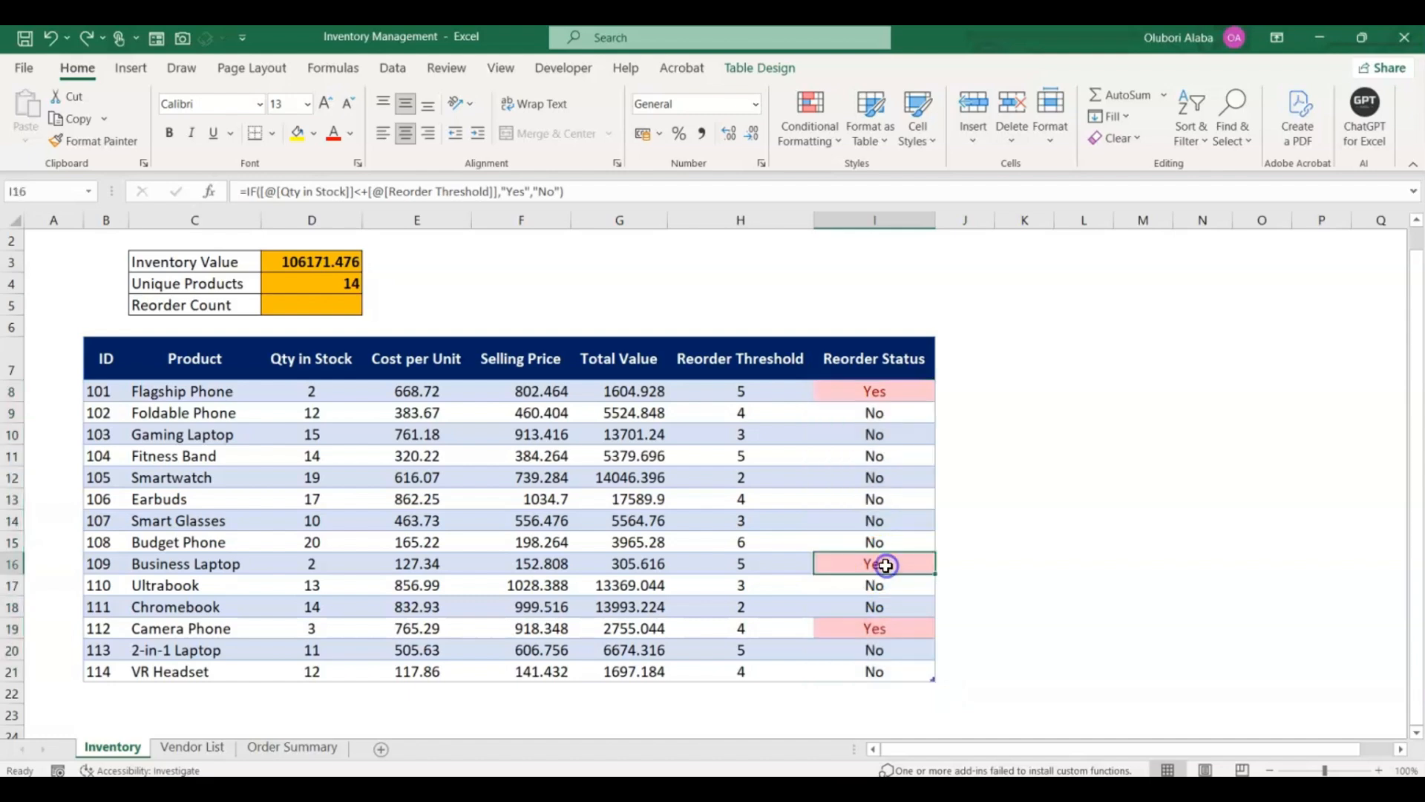
pyautogui.click(307, 309)
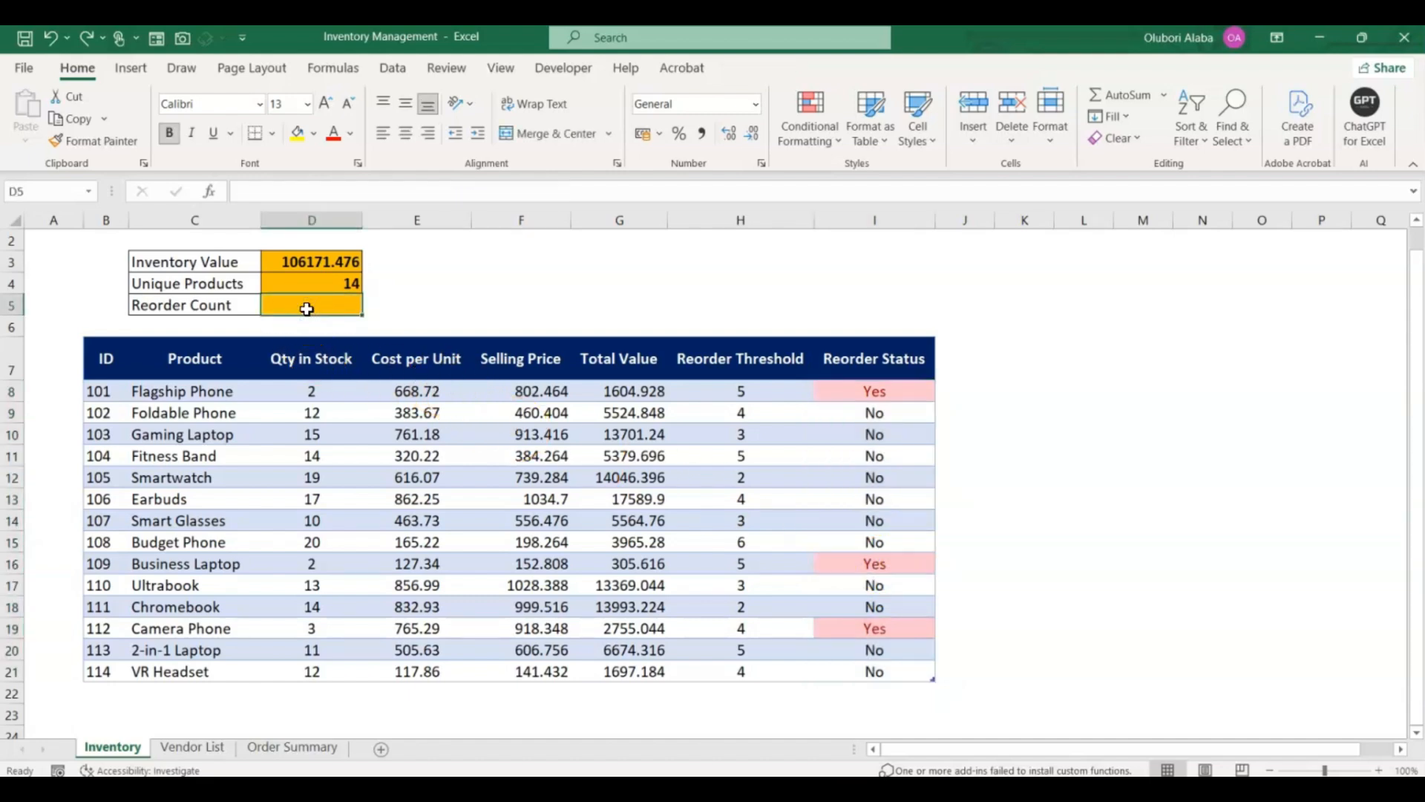
pyautogui.write('=cou')
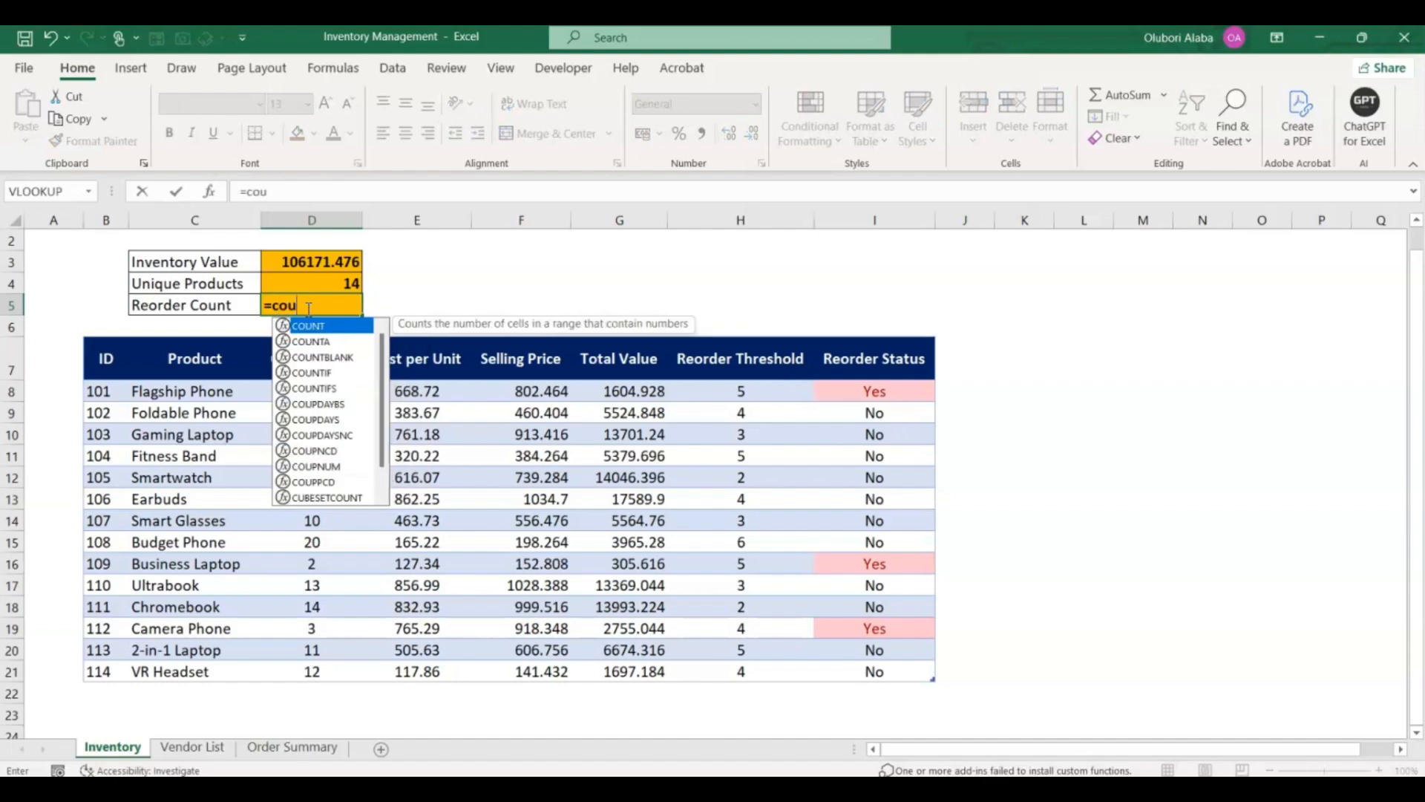
pyautogui.write('ntif')
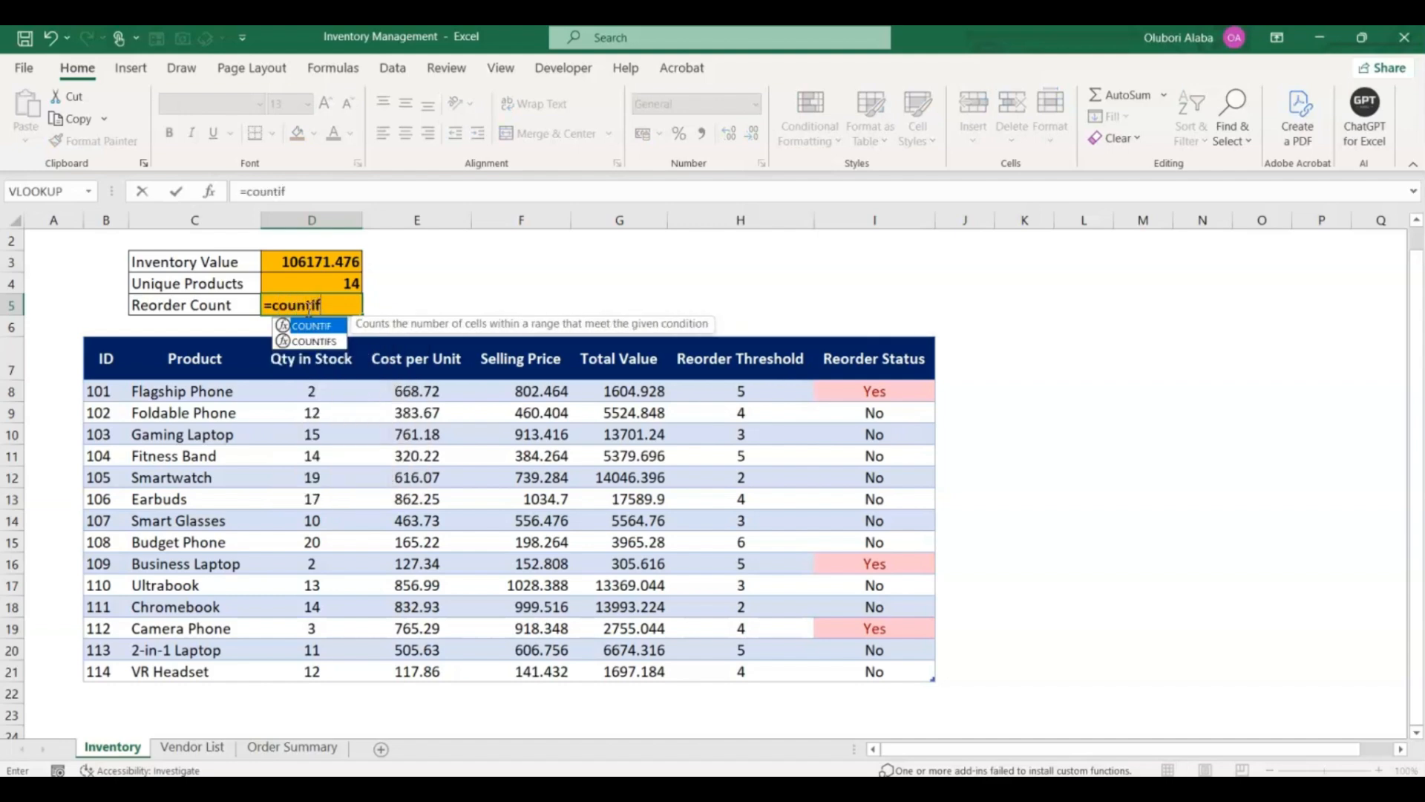
pyautogui.press('Tab')
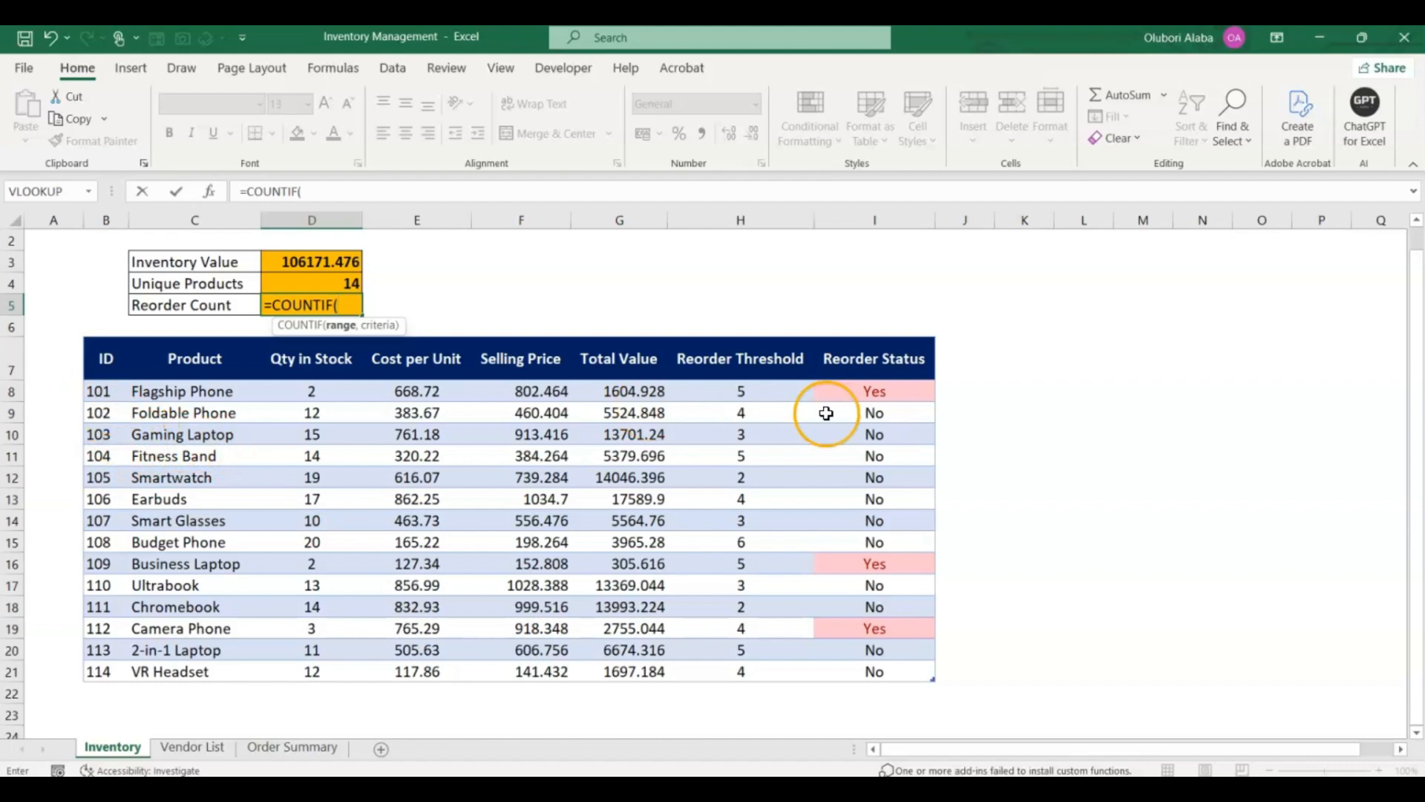
pyautogui.moveTo(853, 391); pyautogui.dragTo(888, 667)
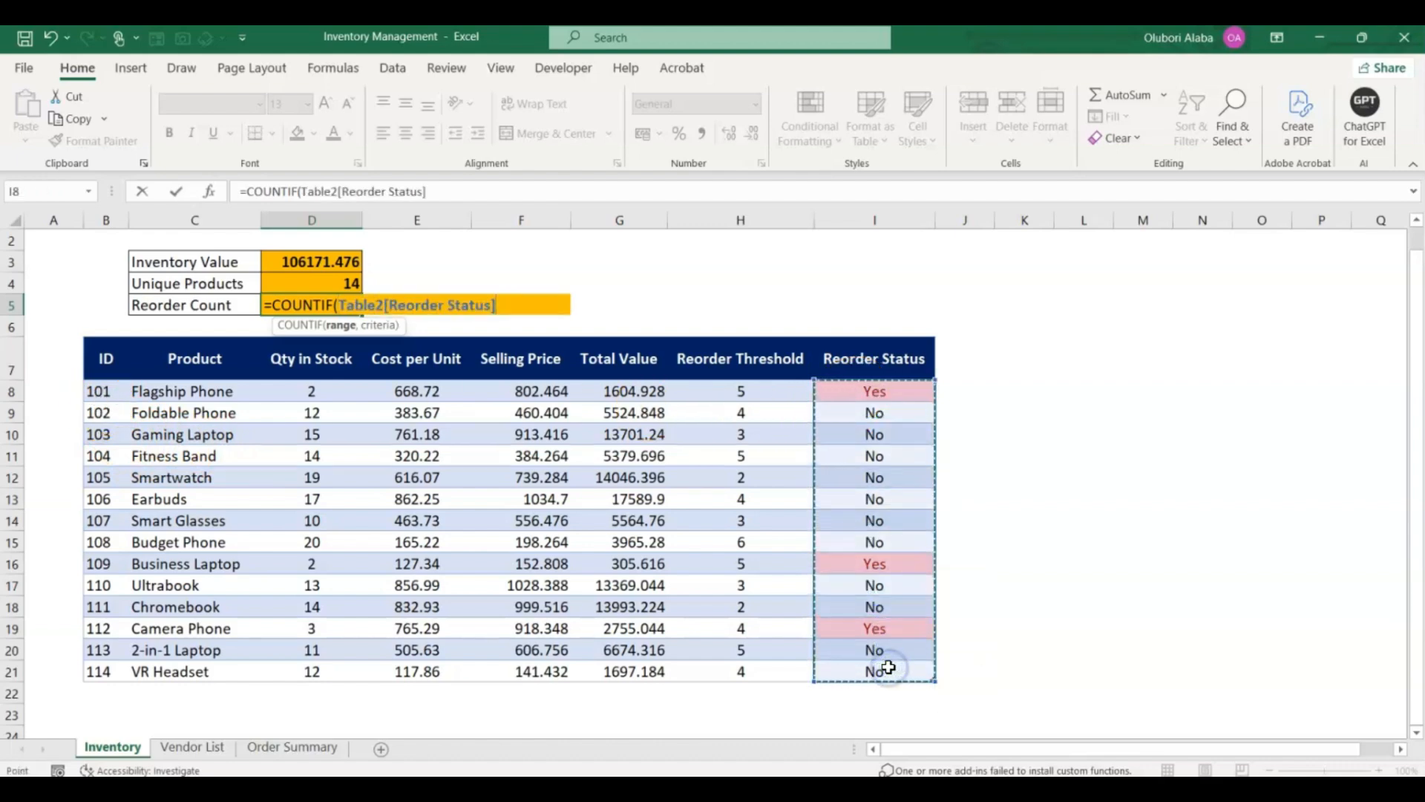
pyautogui.write(',"Yes')
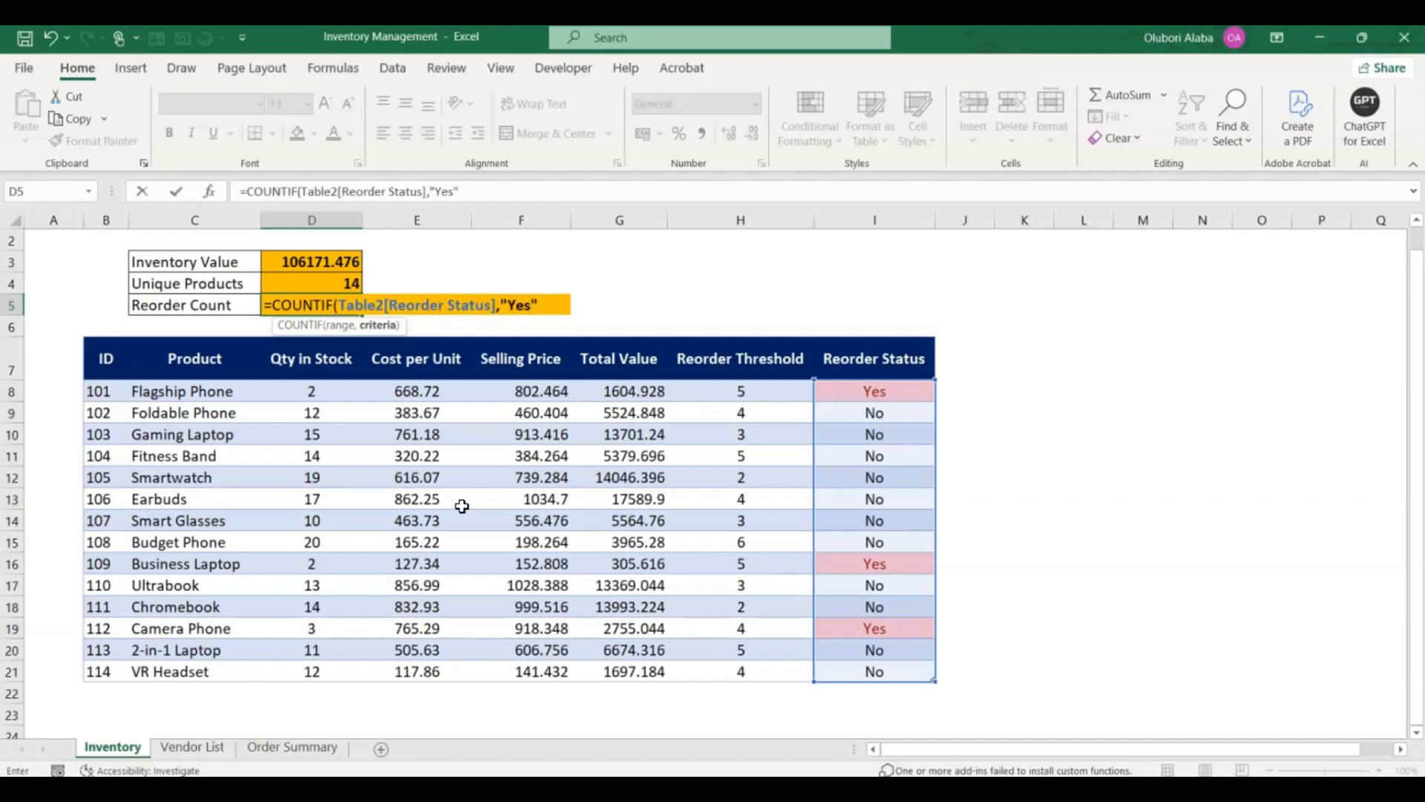
pyautogui.write(')')
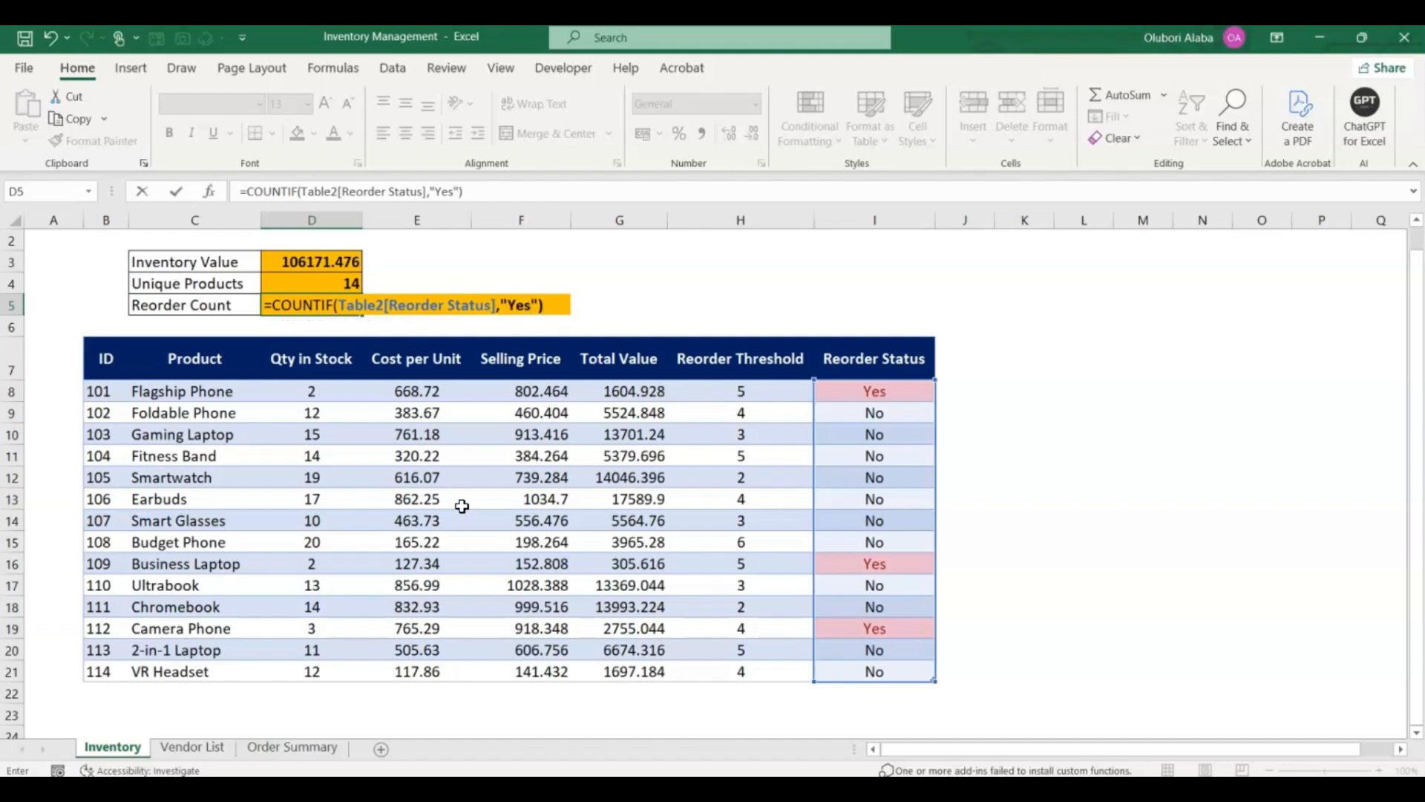
pyautogui.press('Return')
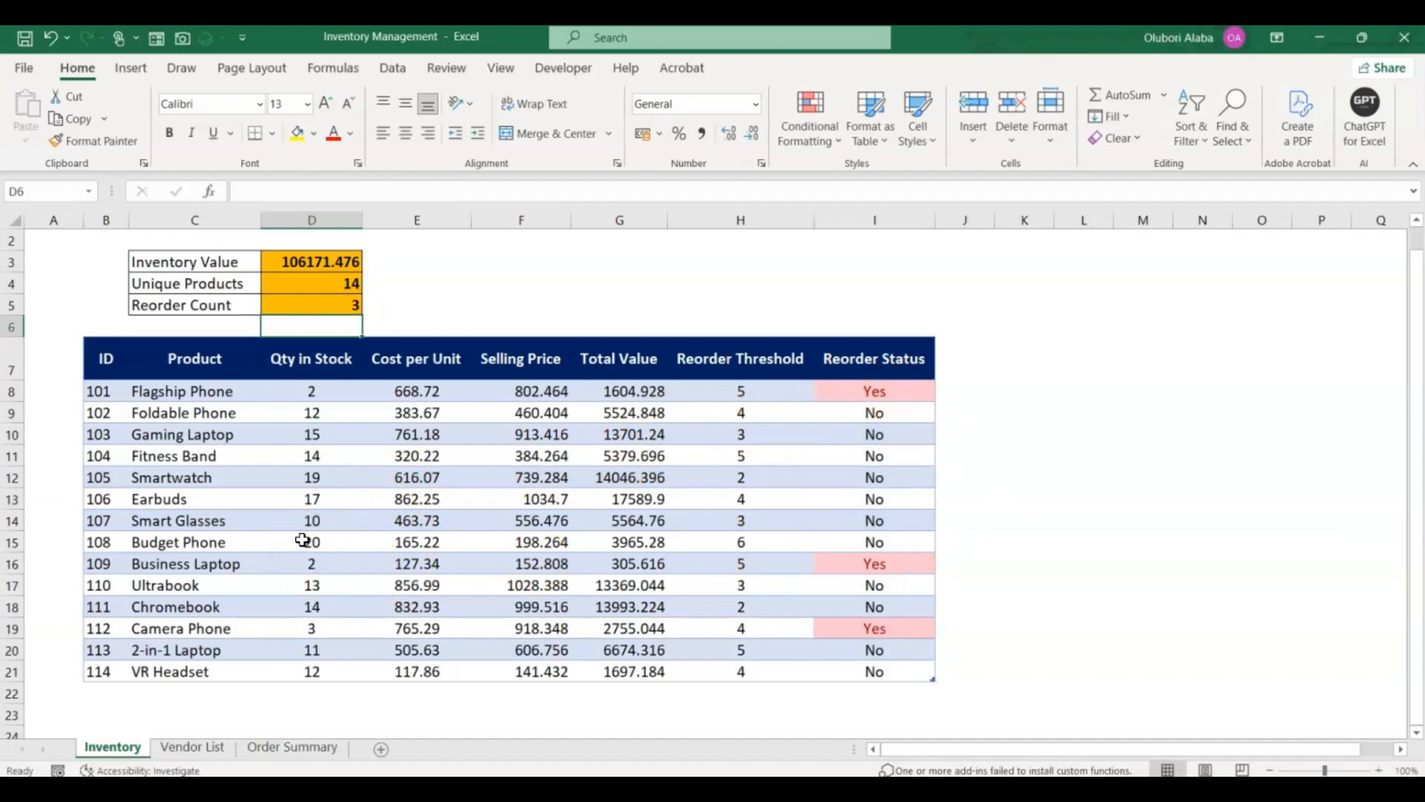
# Step: Set the Smartwatch's Qty in Stock in cell D12 to 1
pyautogui.click(314, 477)
pyautogui.write('1')
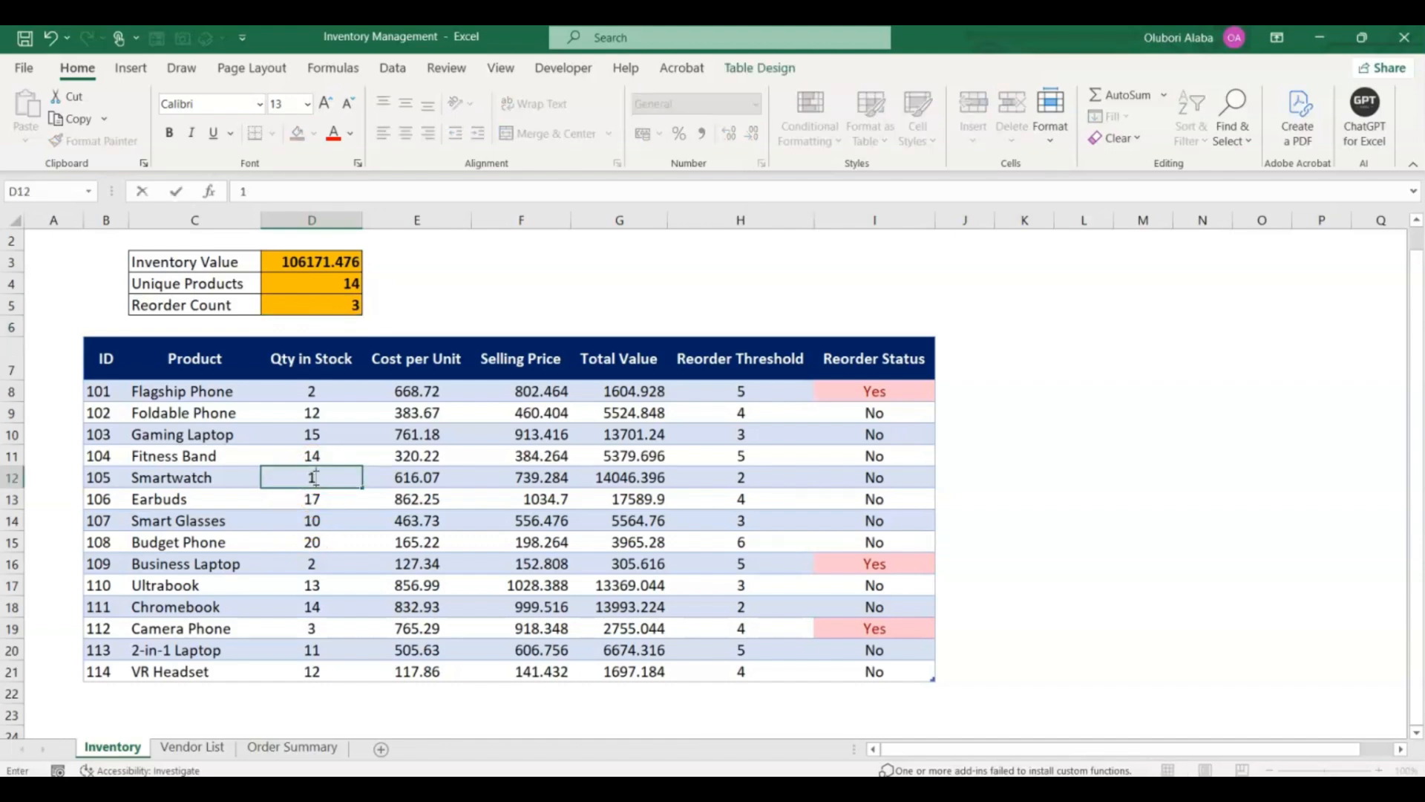
pyautogui.press('Return')
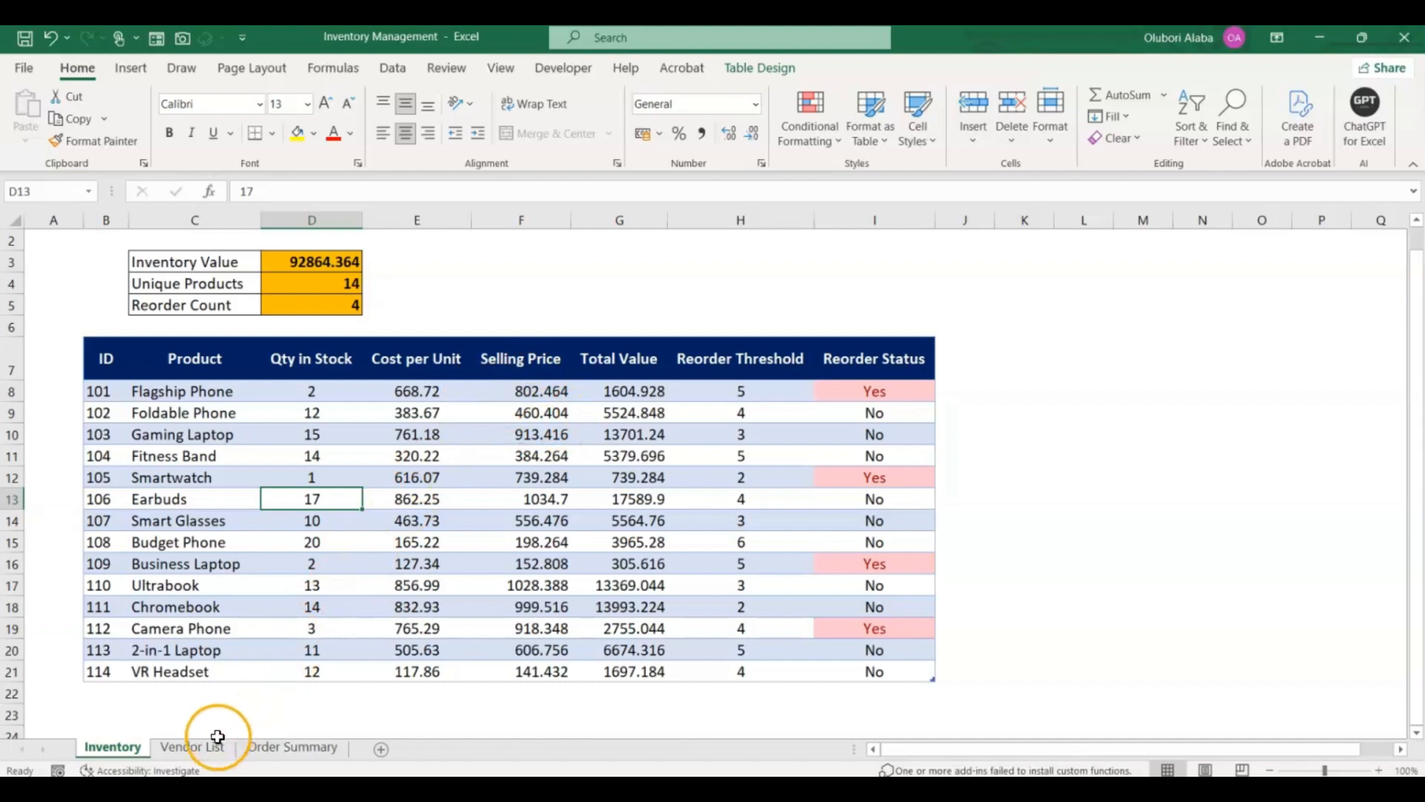
# Step: Examine the Vendor List details, the Order Summary layout and the Reorder Status column on the Inventory sheet
pyautogui.click(193, 746)
pyautogui.click(339, 438)
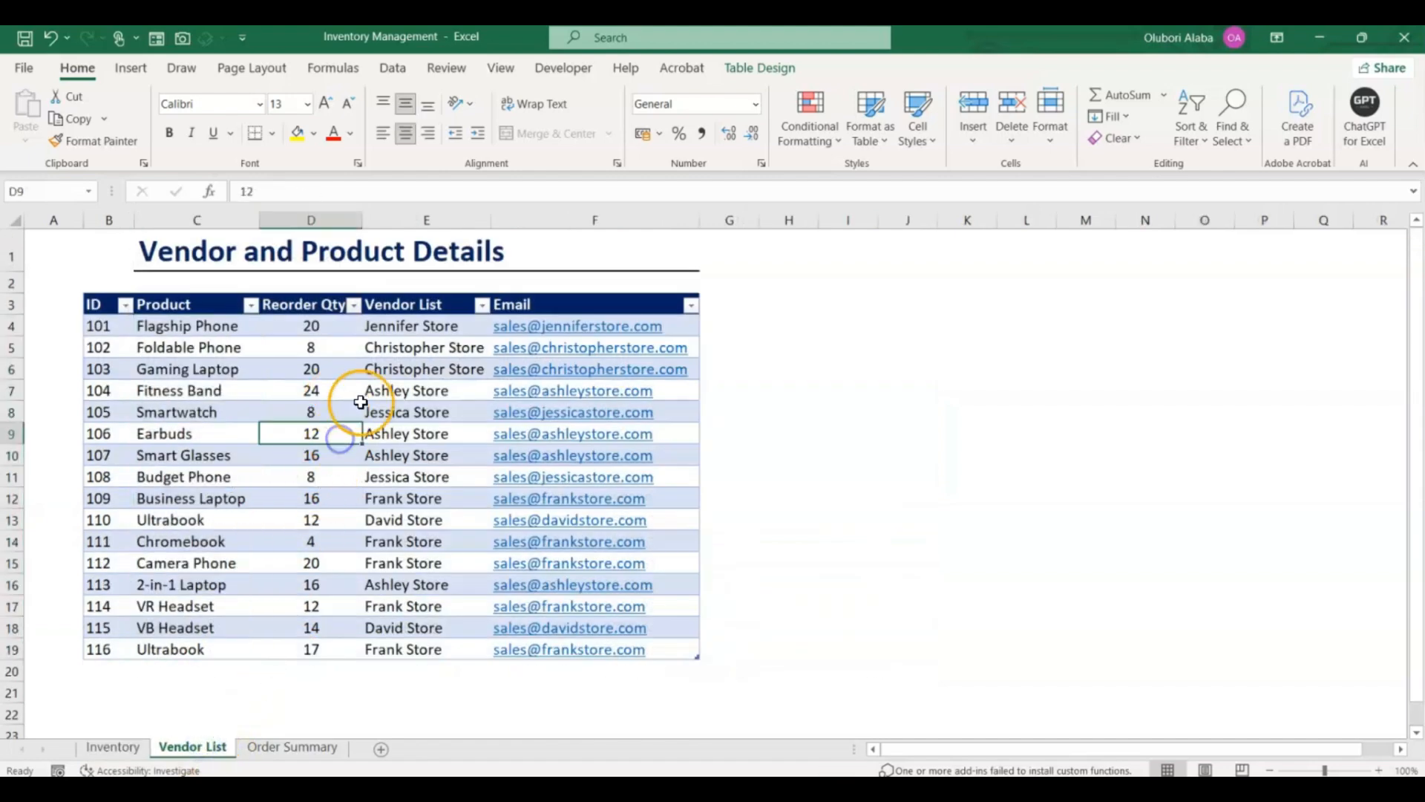
pyautogui.click(289, 747)
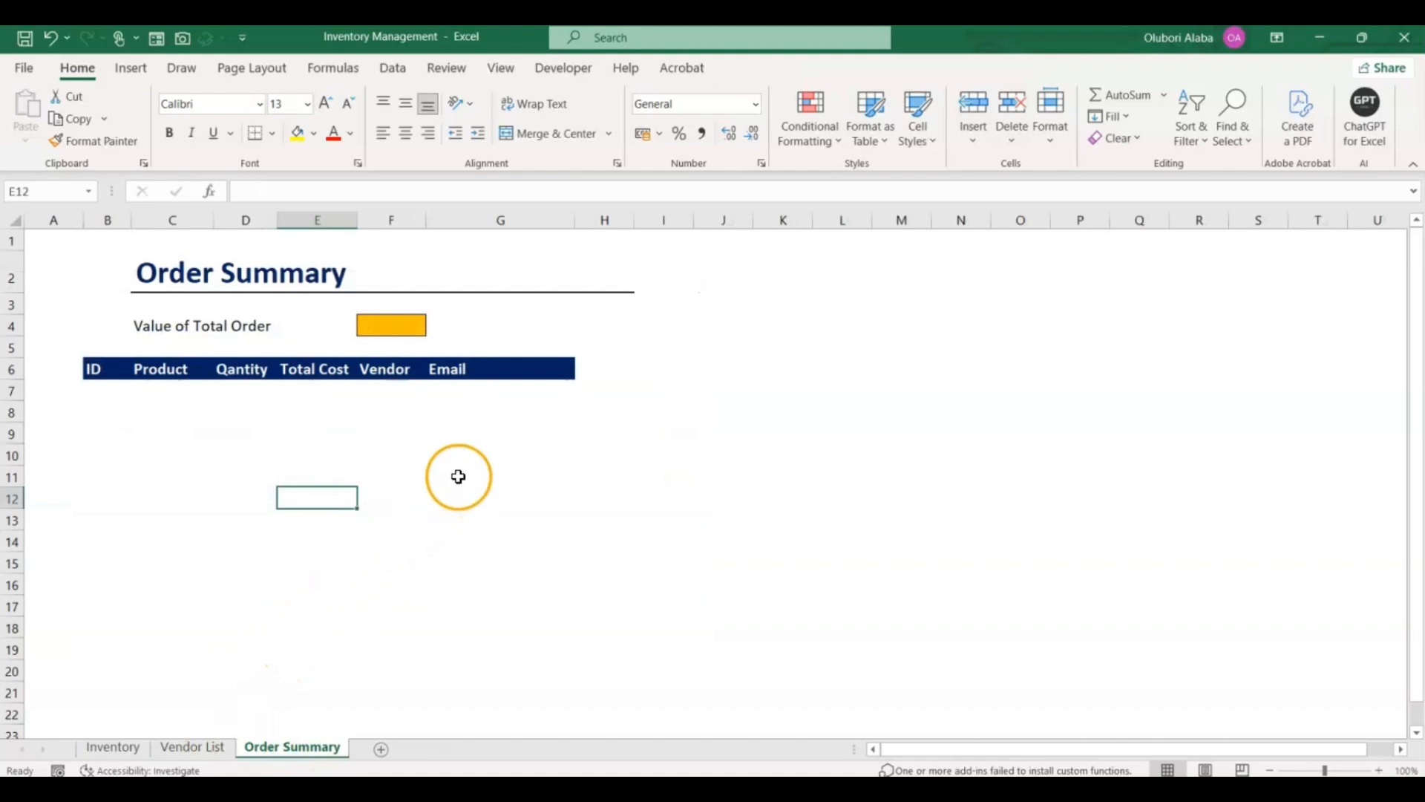
pyautogui.click(198, 554)
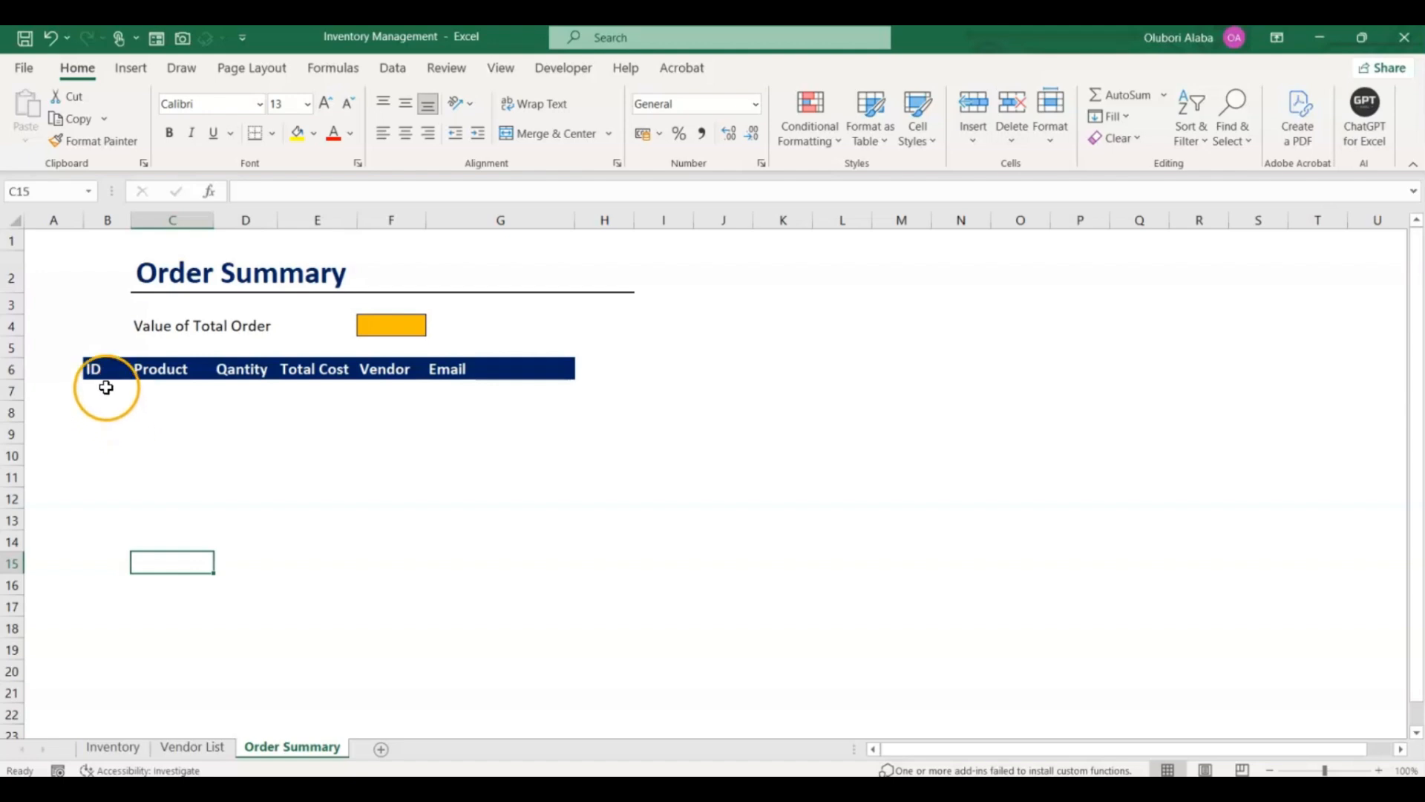
pyautogui.moveTo(102, 390); pyautogui.dragTo(525, 546)
pyautogui.click(194, 747)
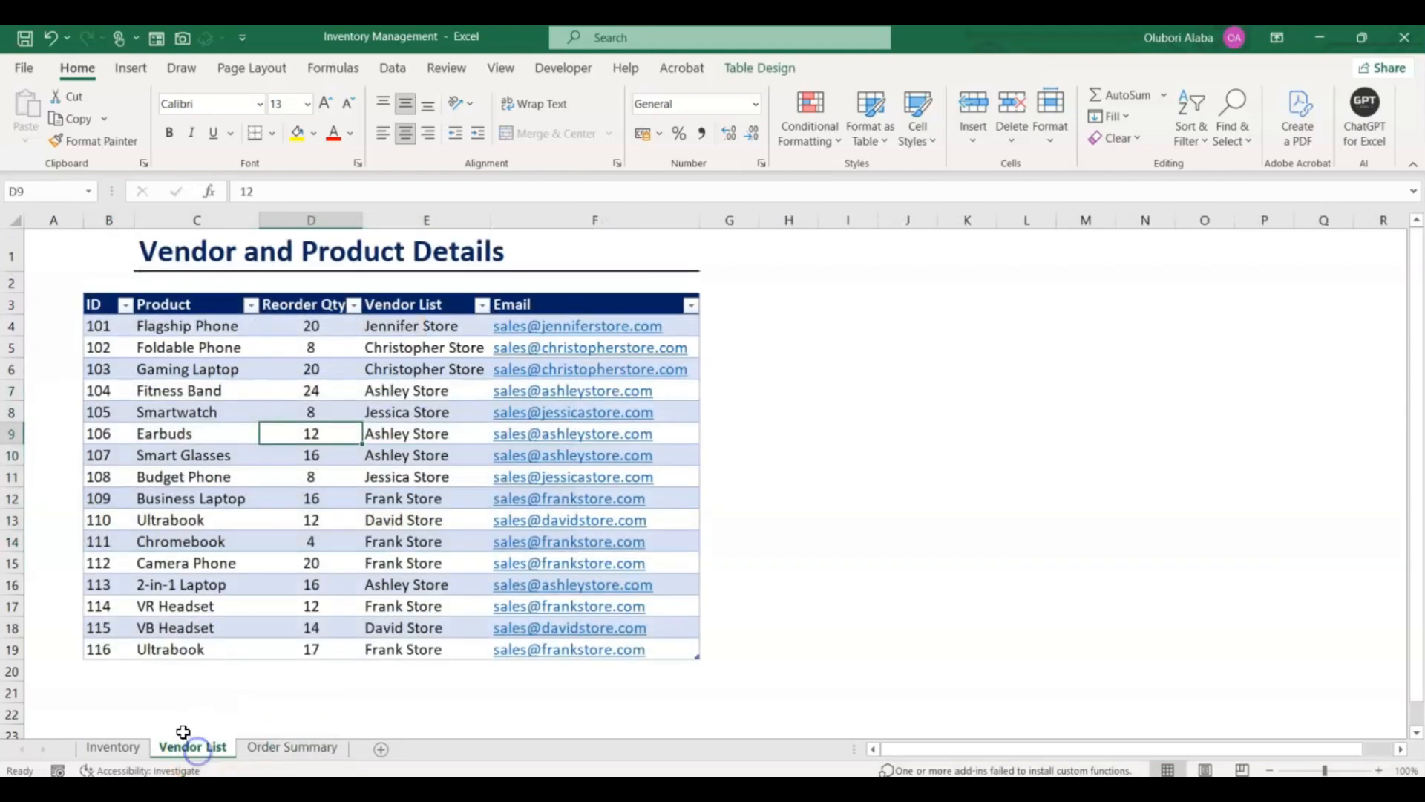
pyautogui.click(110, 746)
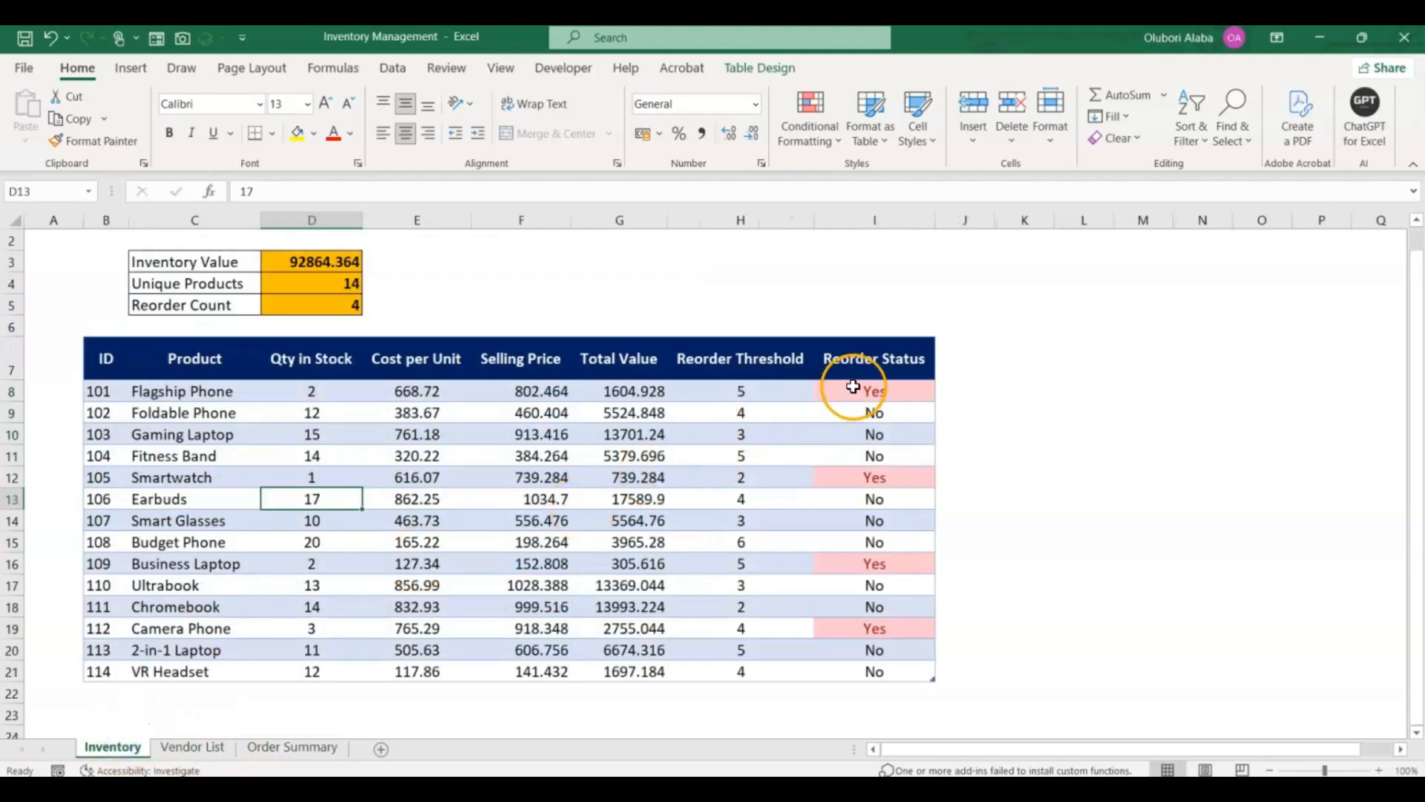
pyautogui.moveTo(854, 391); pyautogui.dragTo(871, 651)
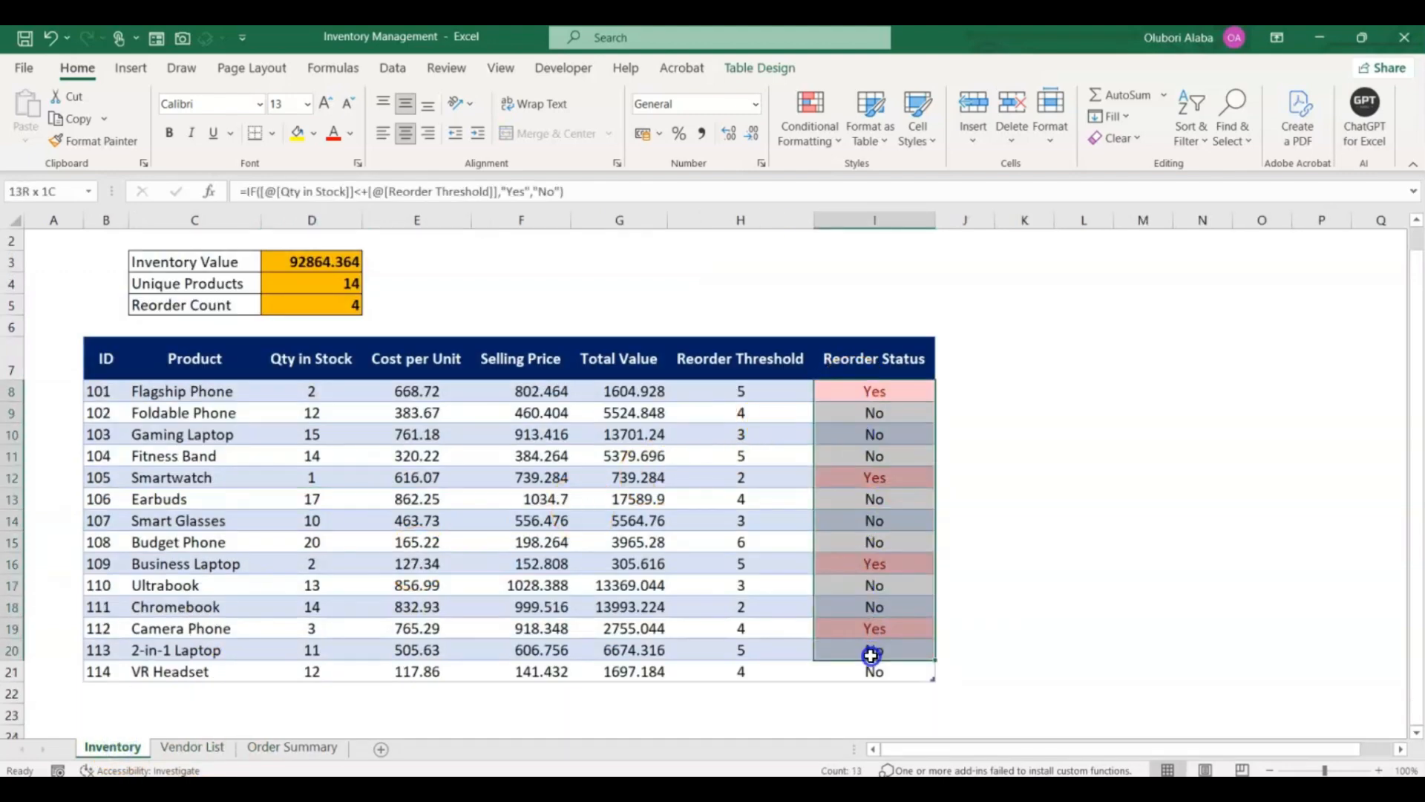
pyautogui.click(1024, 476)
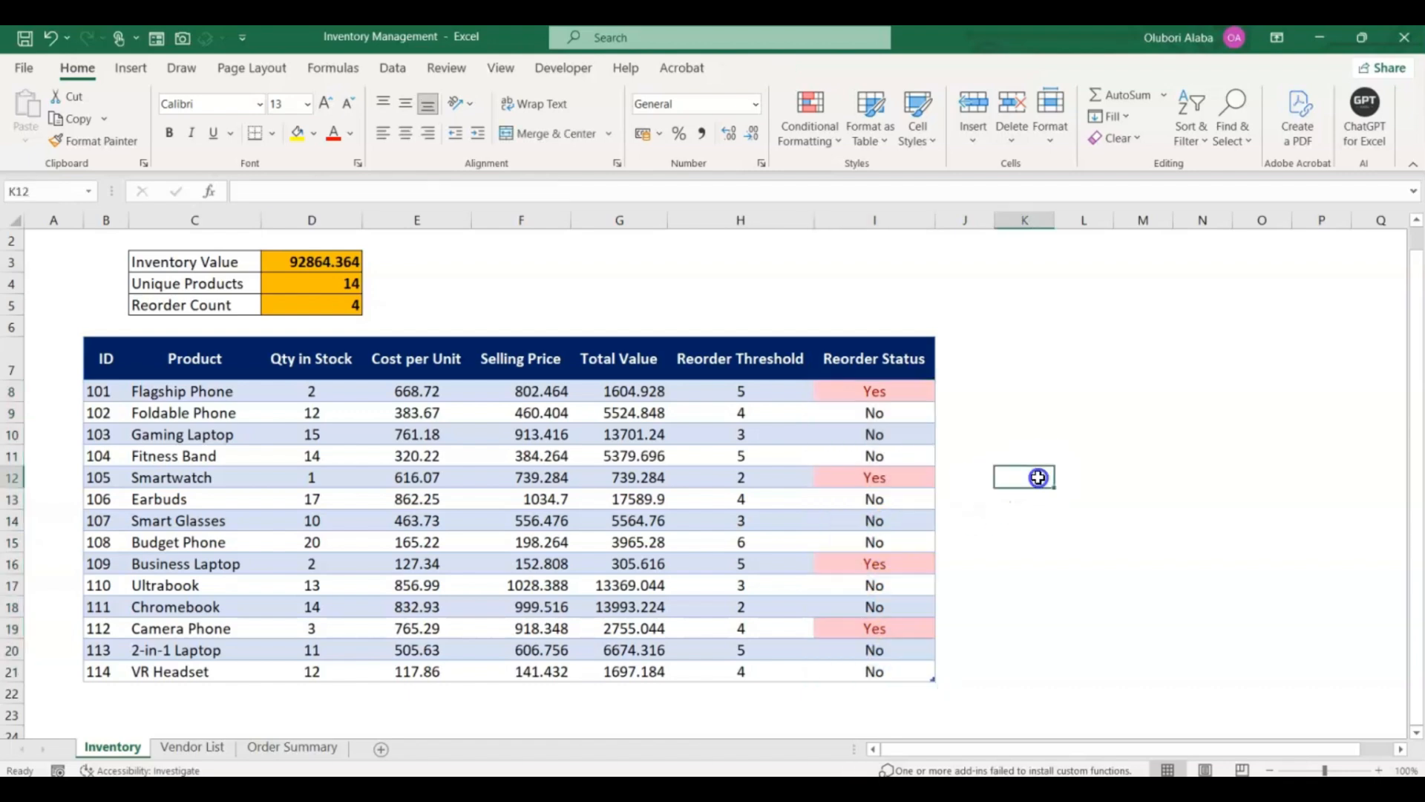
pyautogui.click(837, 395)
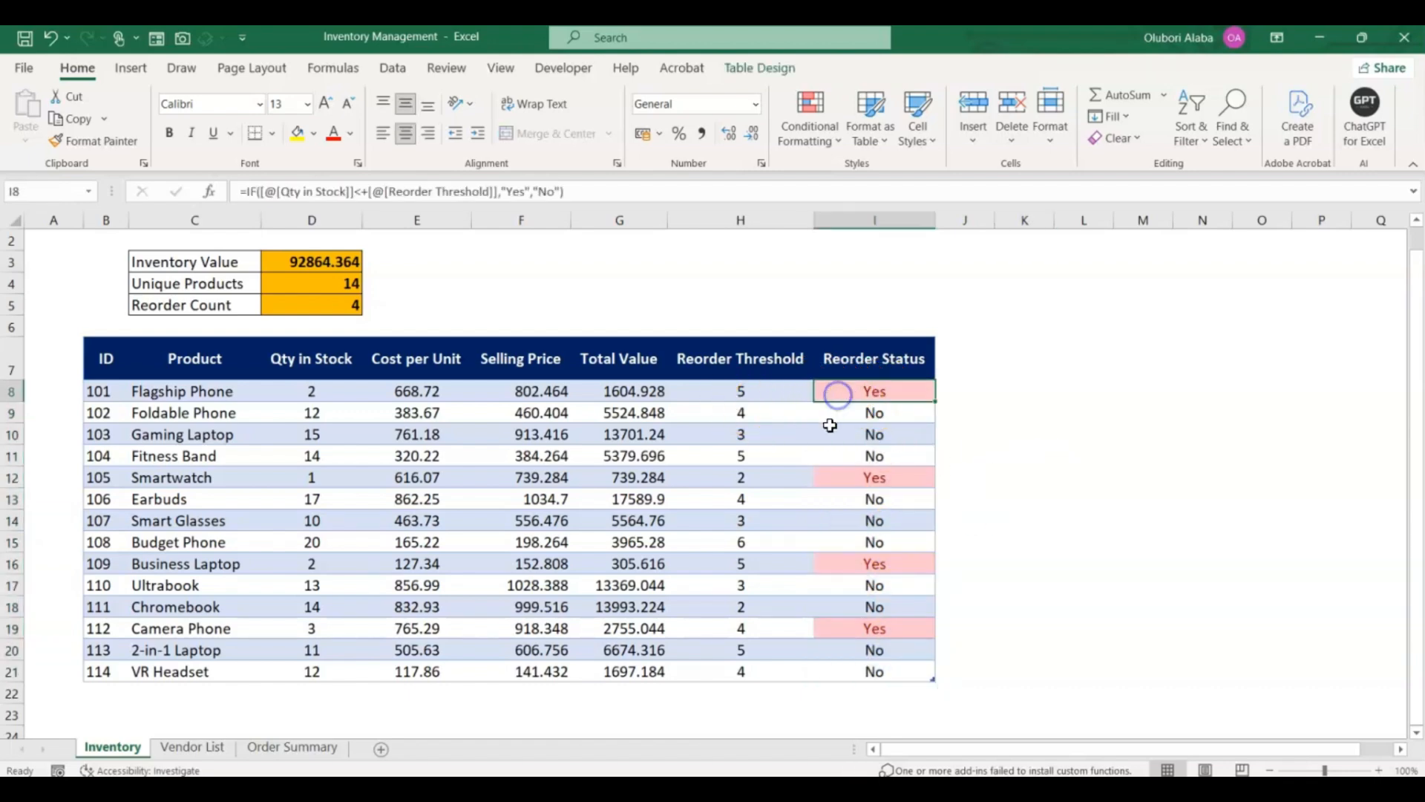
# Step: Enter =FILTER(Table2[[ID]:[Product]],Table2[Reorder Status]="Yes") in cell B7 of the Order Summary sheet, and widen the Product column
pyautogui.click(315, 749)
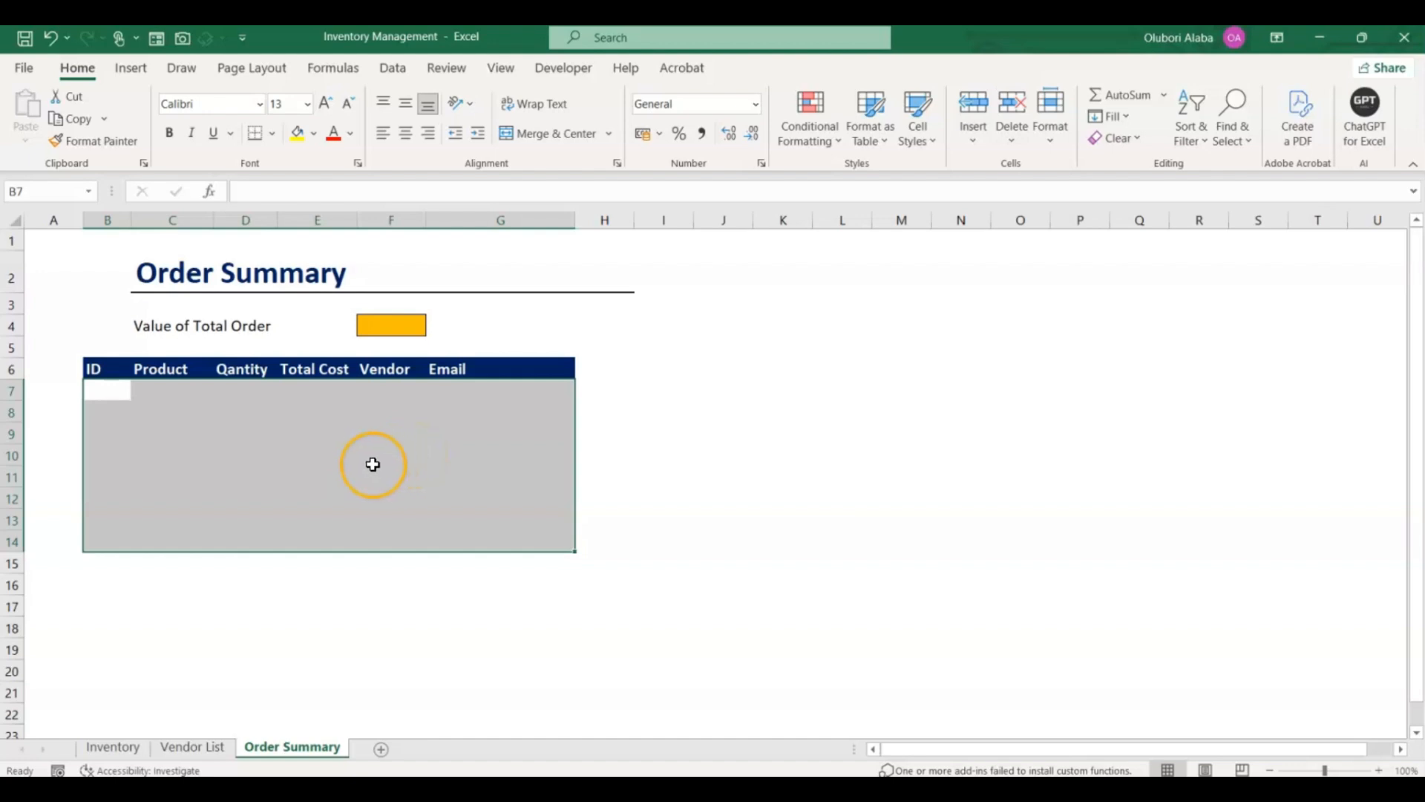
pyautogui.click(145, 493)
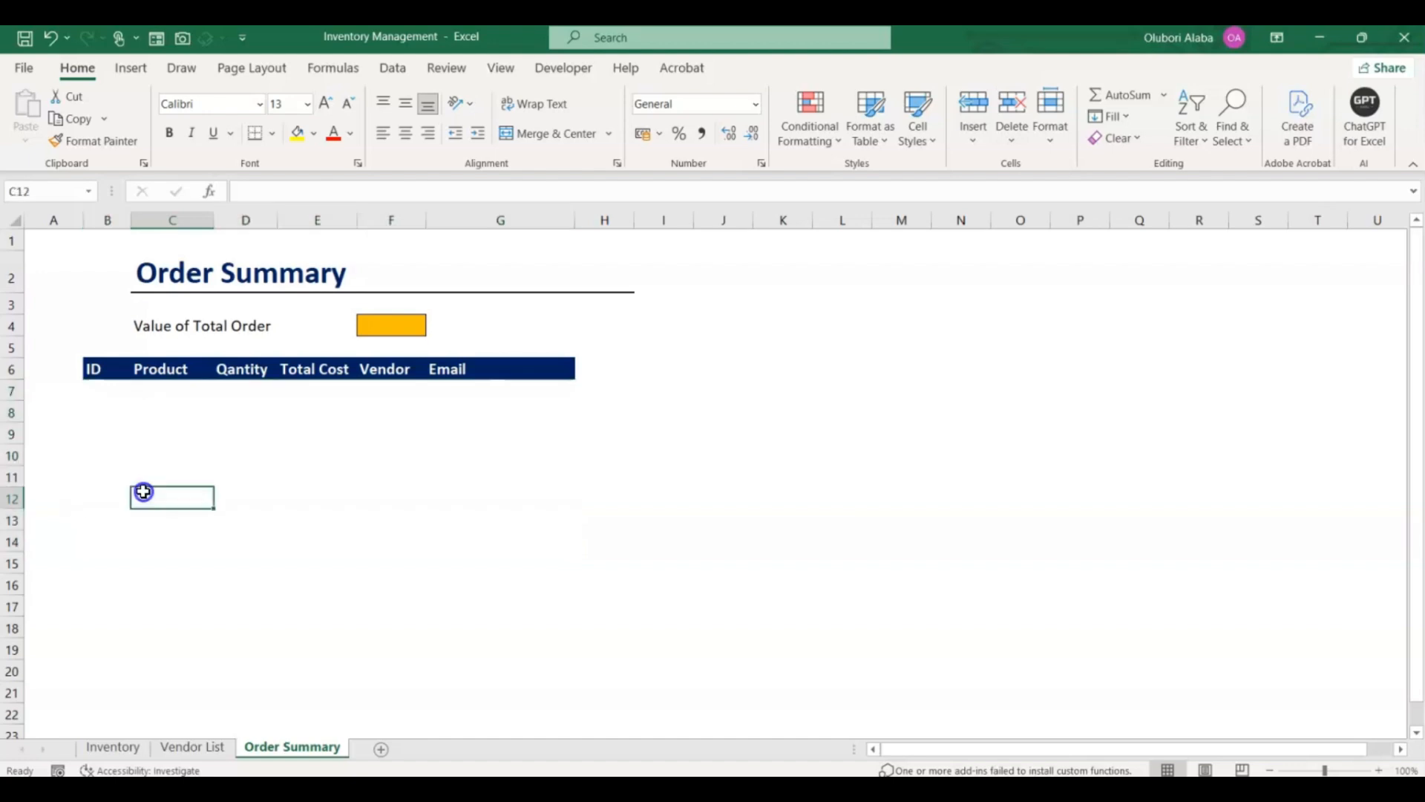
pyautogui.click(95, 391)
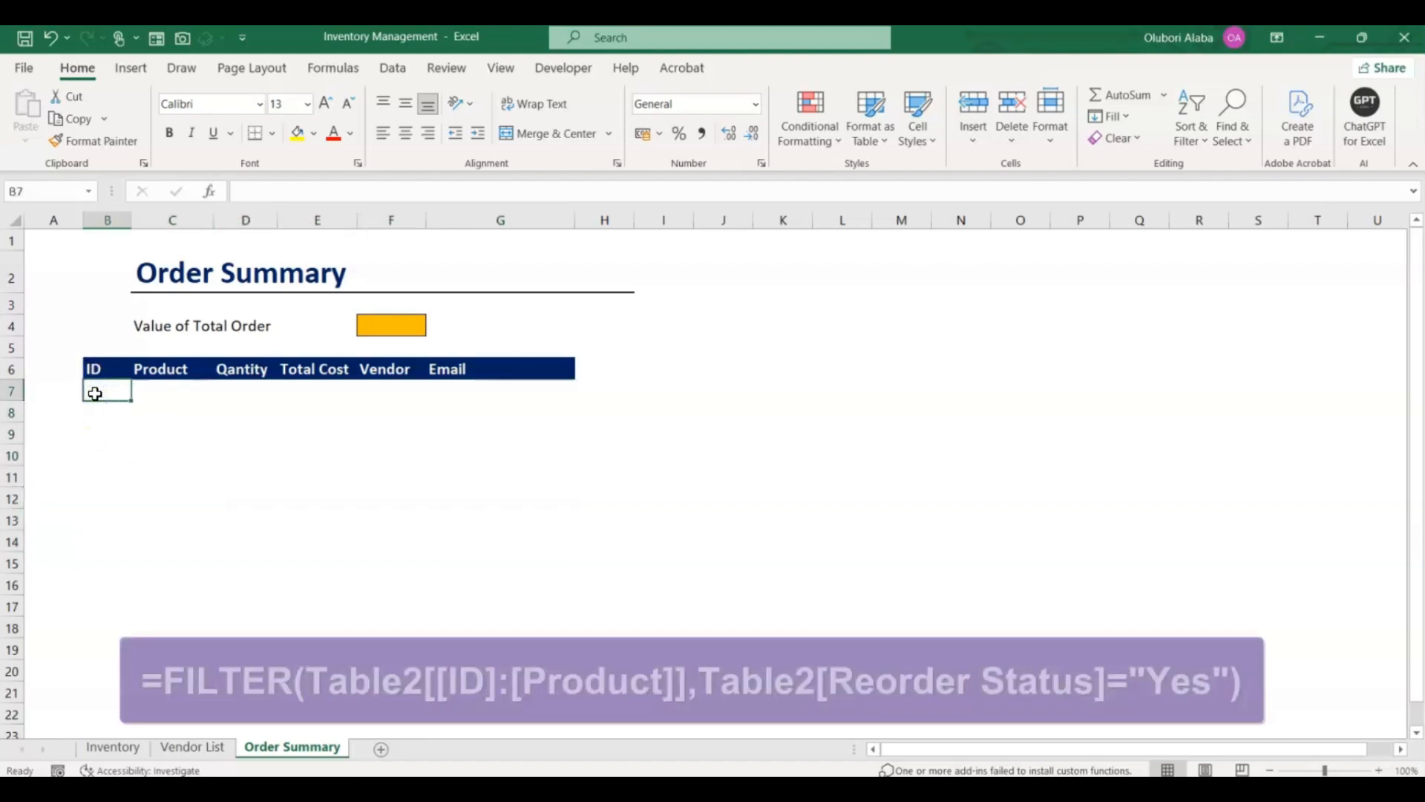
pyautogui.write('=fil')
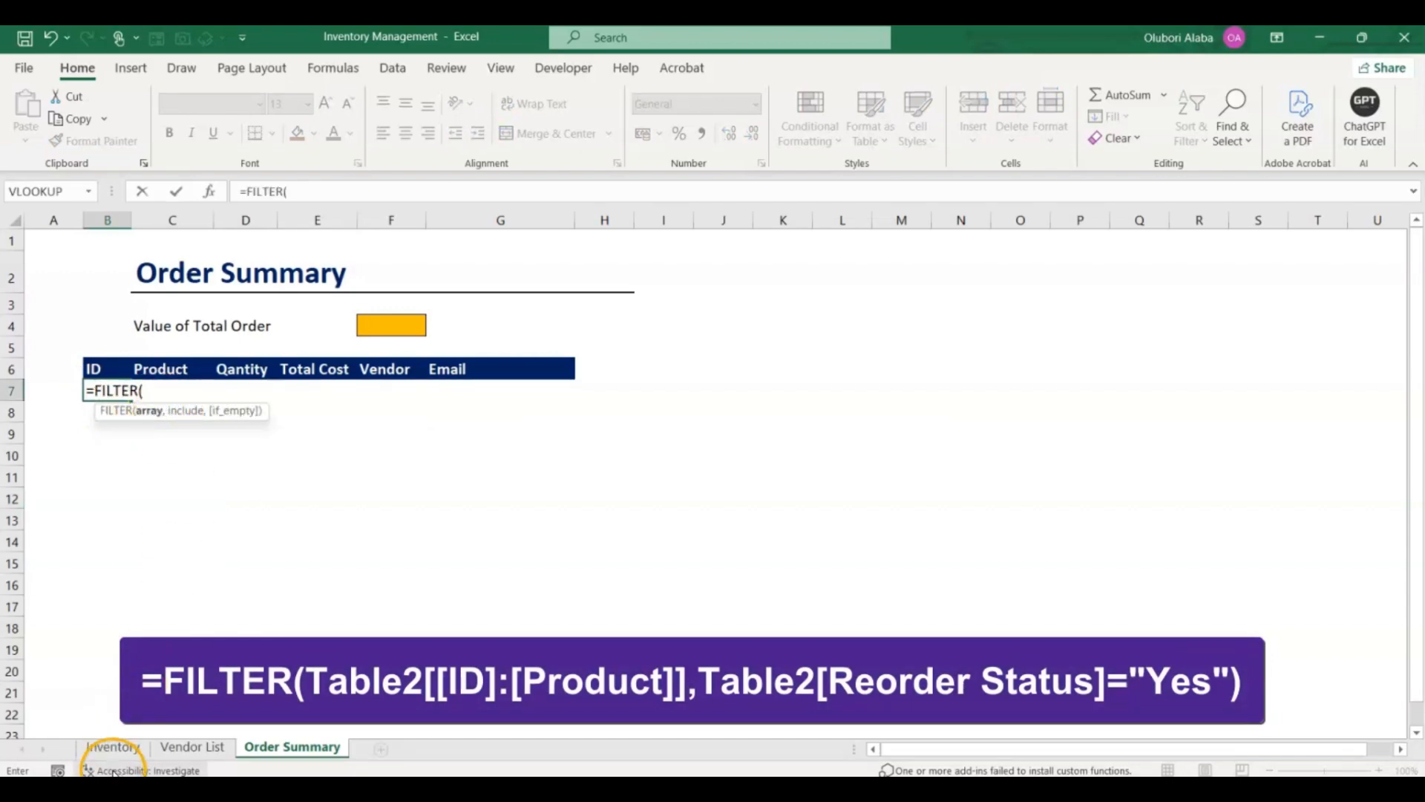
pyautogui.click(104, 748)
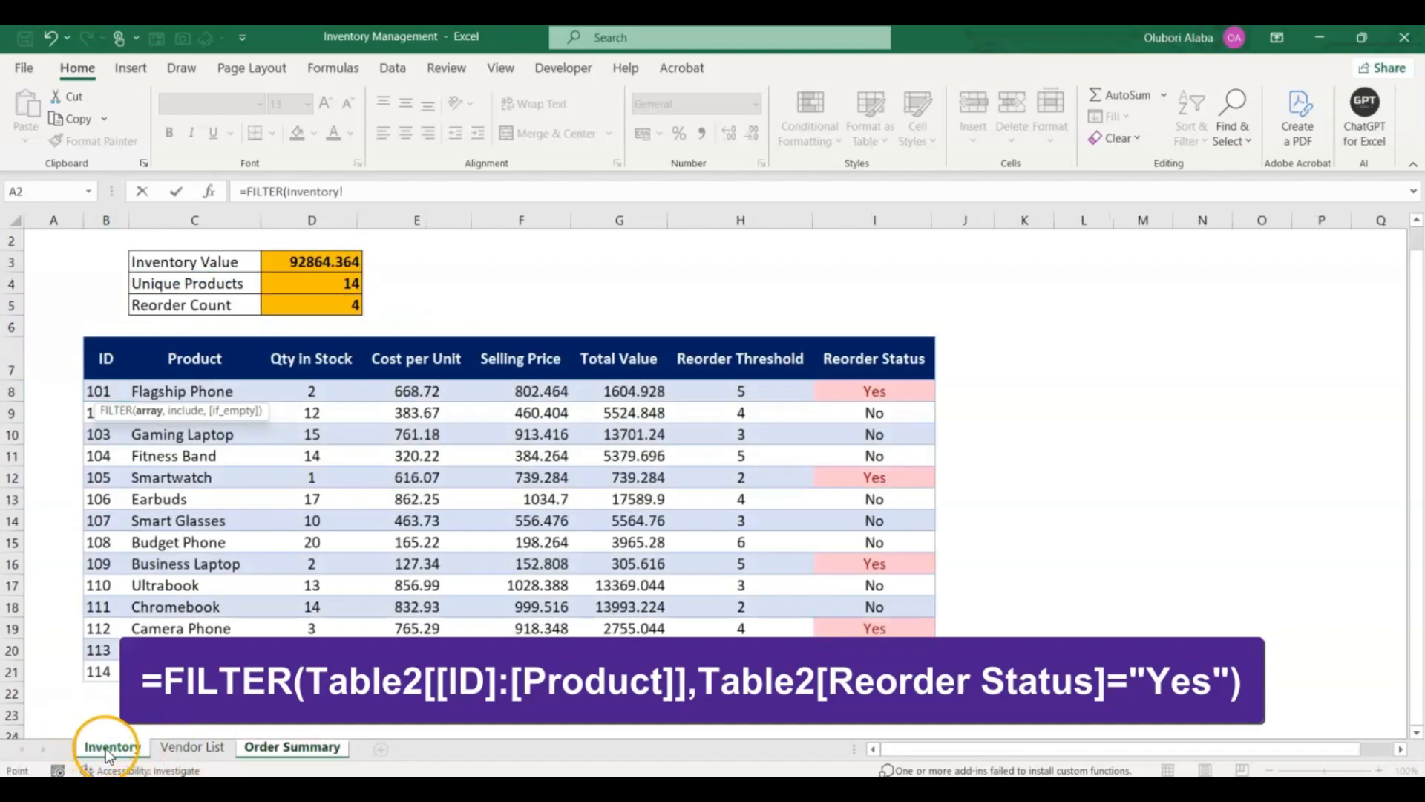
pyautogui.click(97, 391)
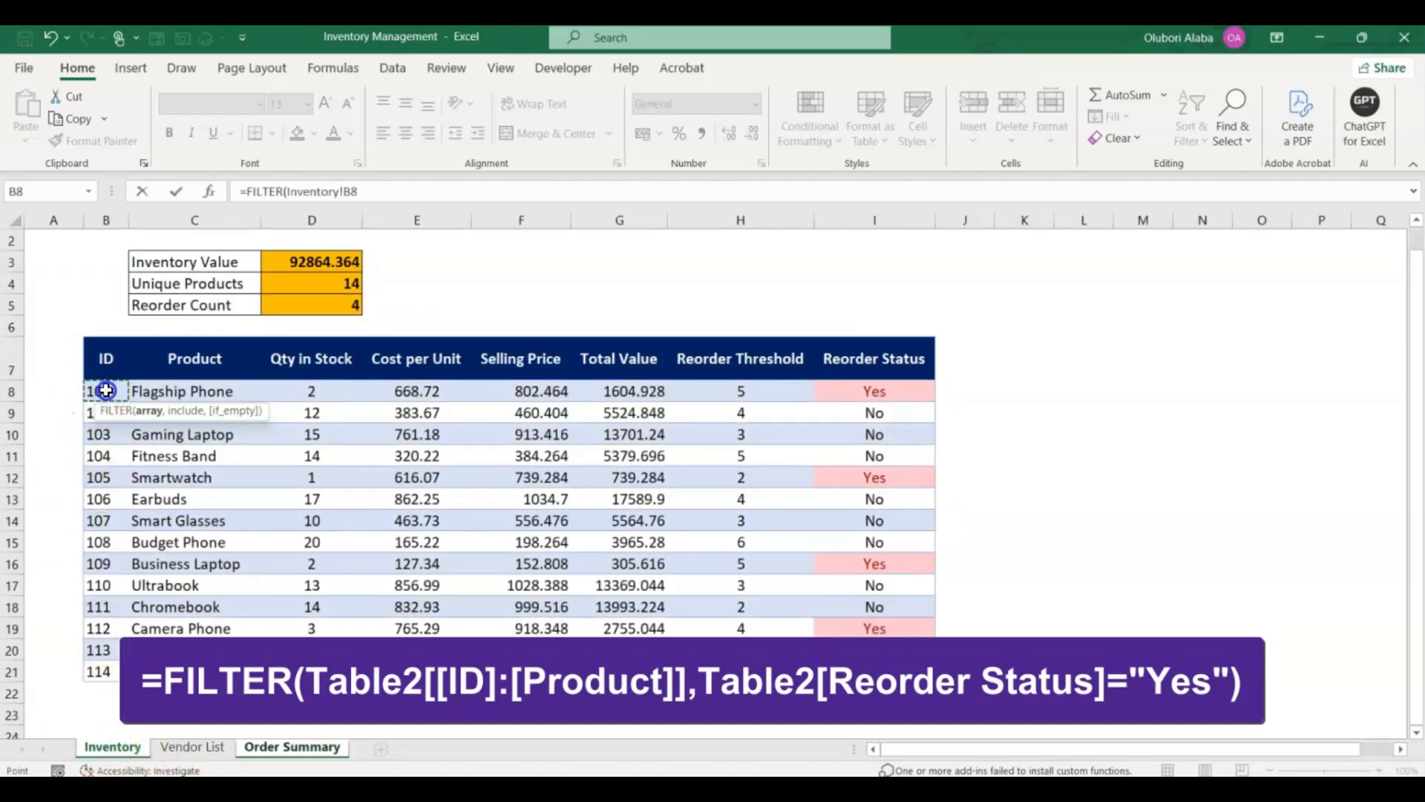
pyautogui.moveTo(106, 391); pyautogui.dragTo(171, 666)
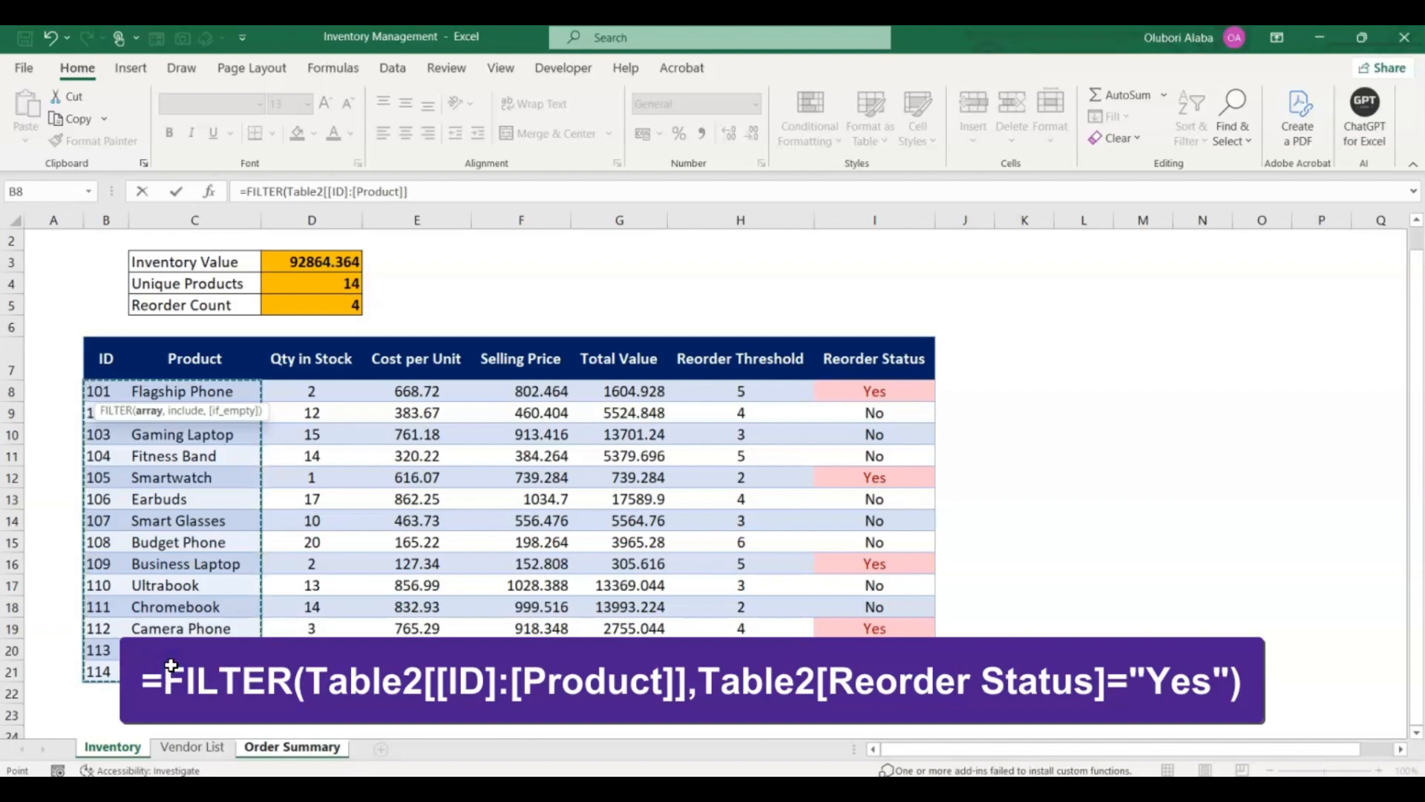
pyautogui.write(',')
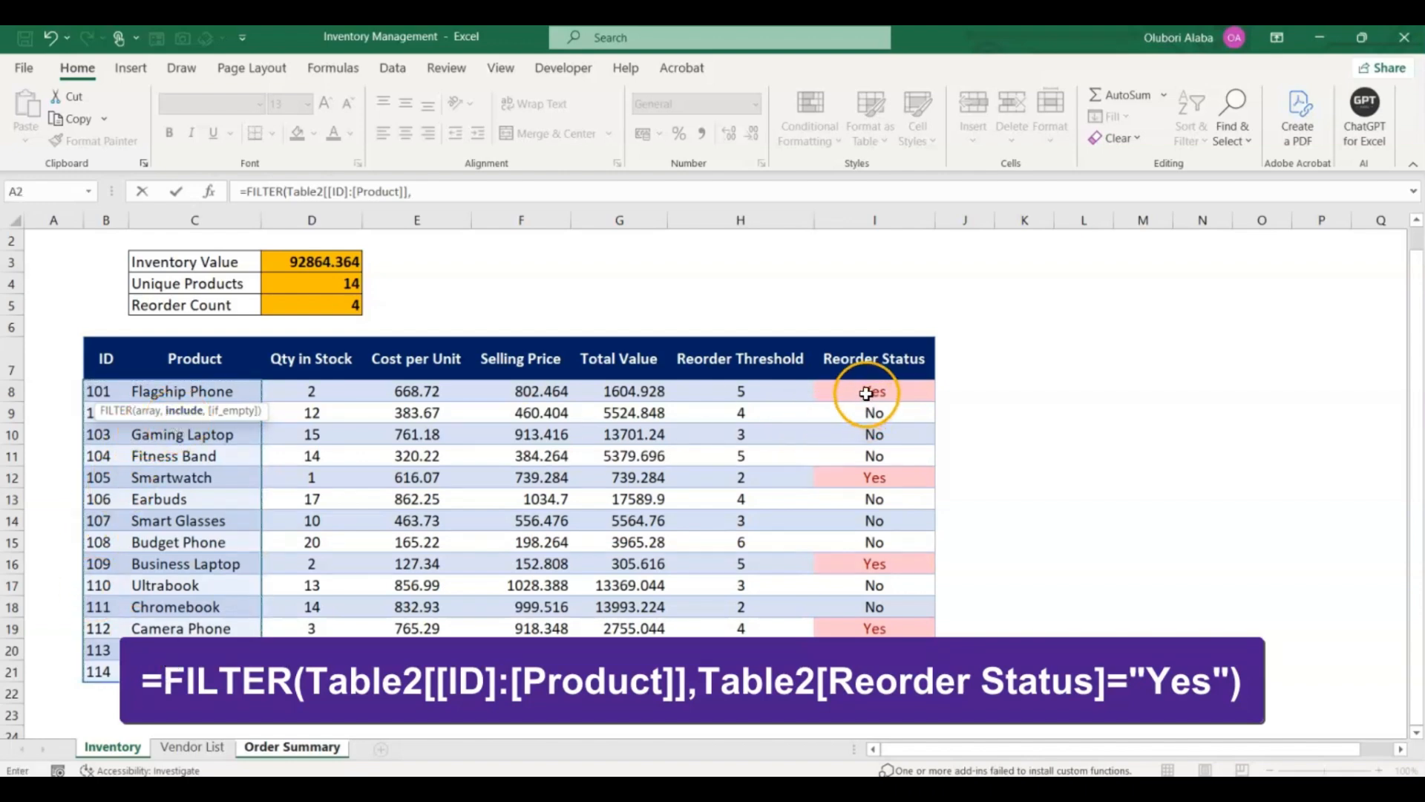
pyautogui.moveTo(861, 391); pyautogui.dragTo(876, 665)
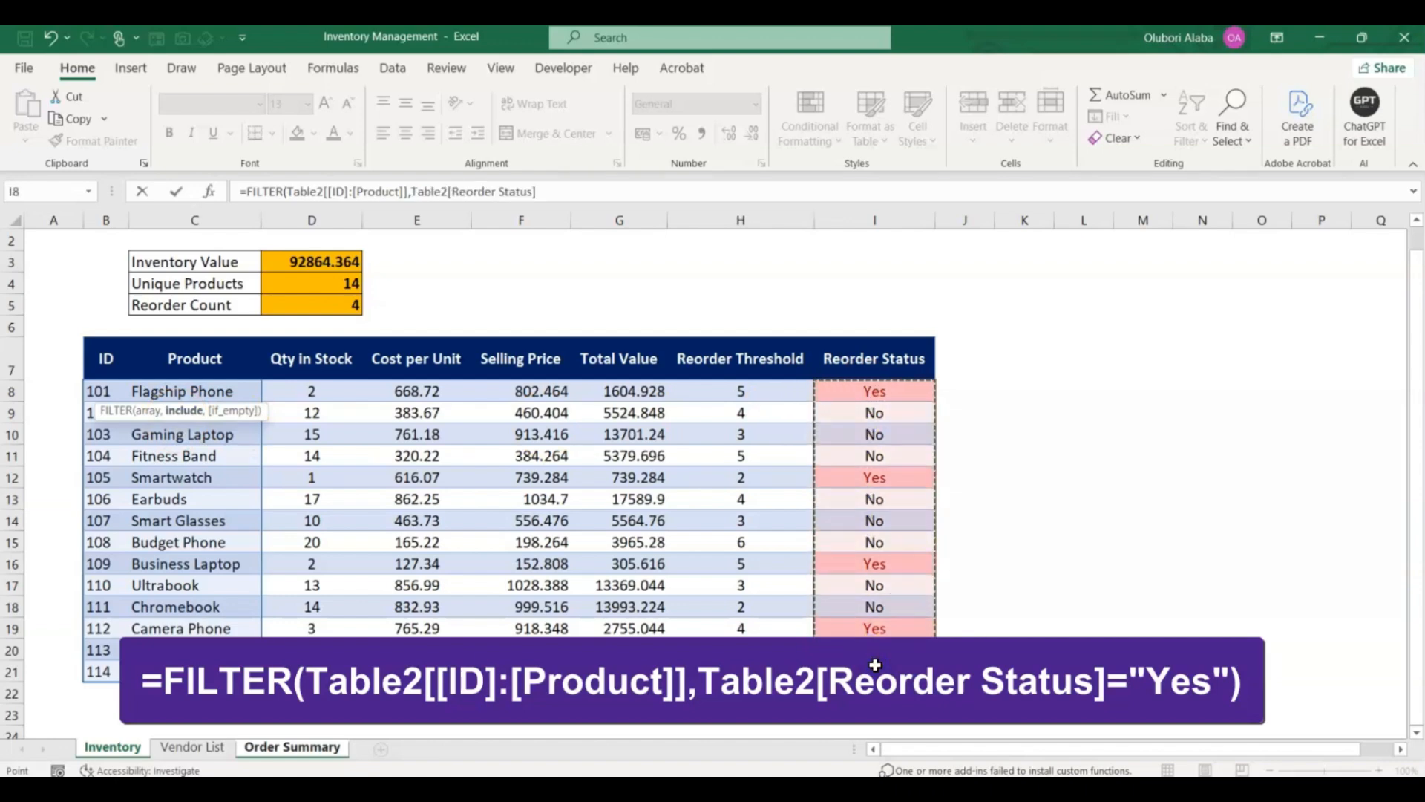
pyautogui.write('="Yes')
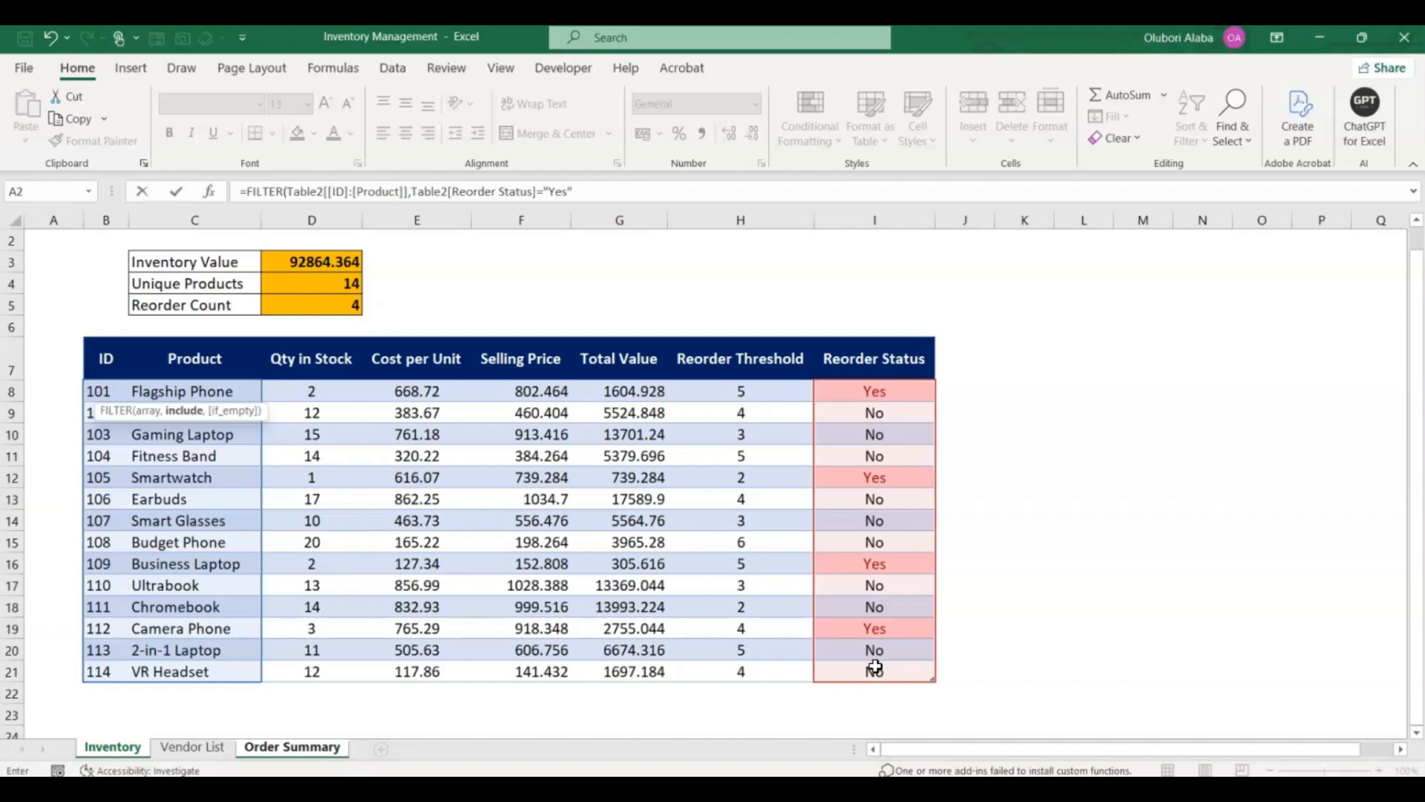
pyautogui.write('")')
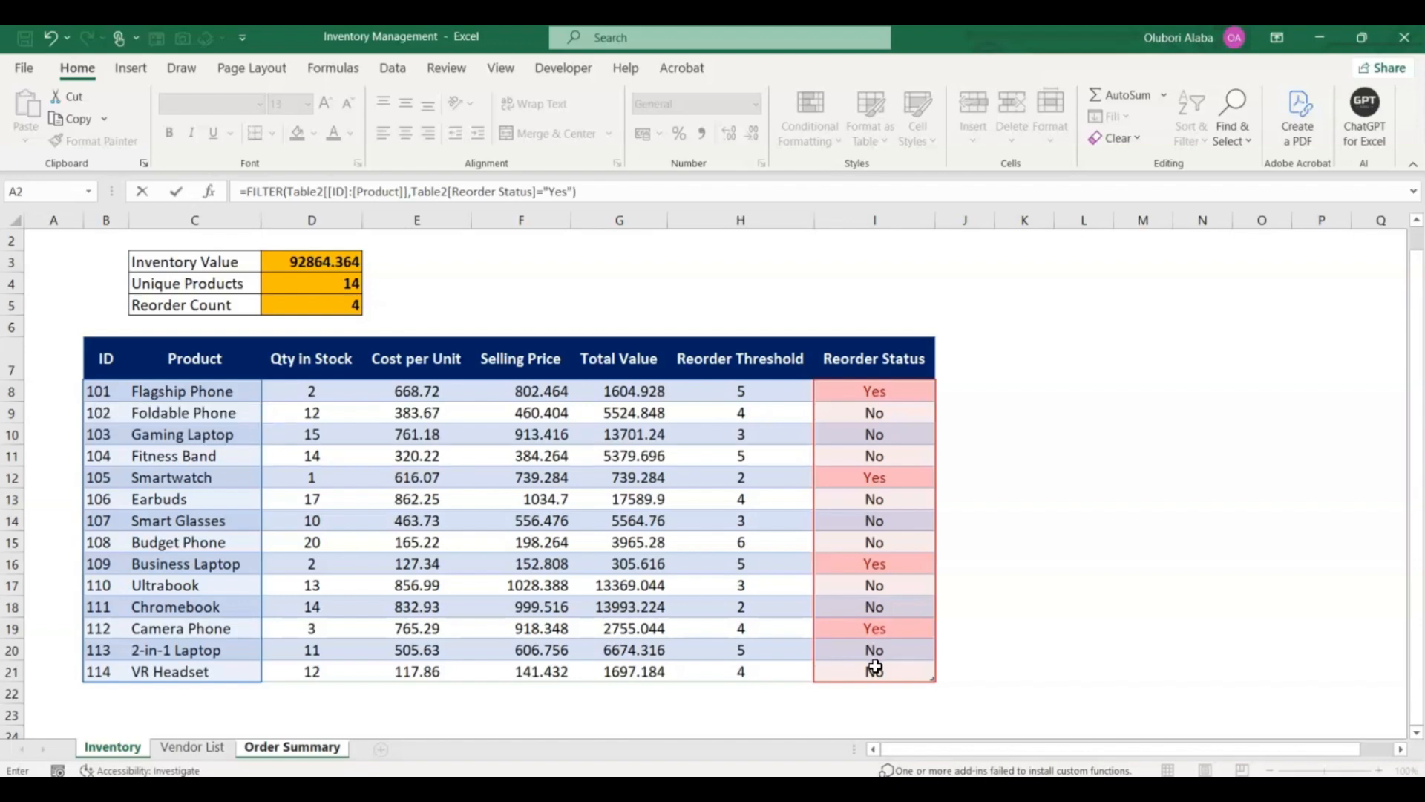
pyautogui.press('Return')
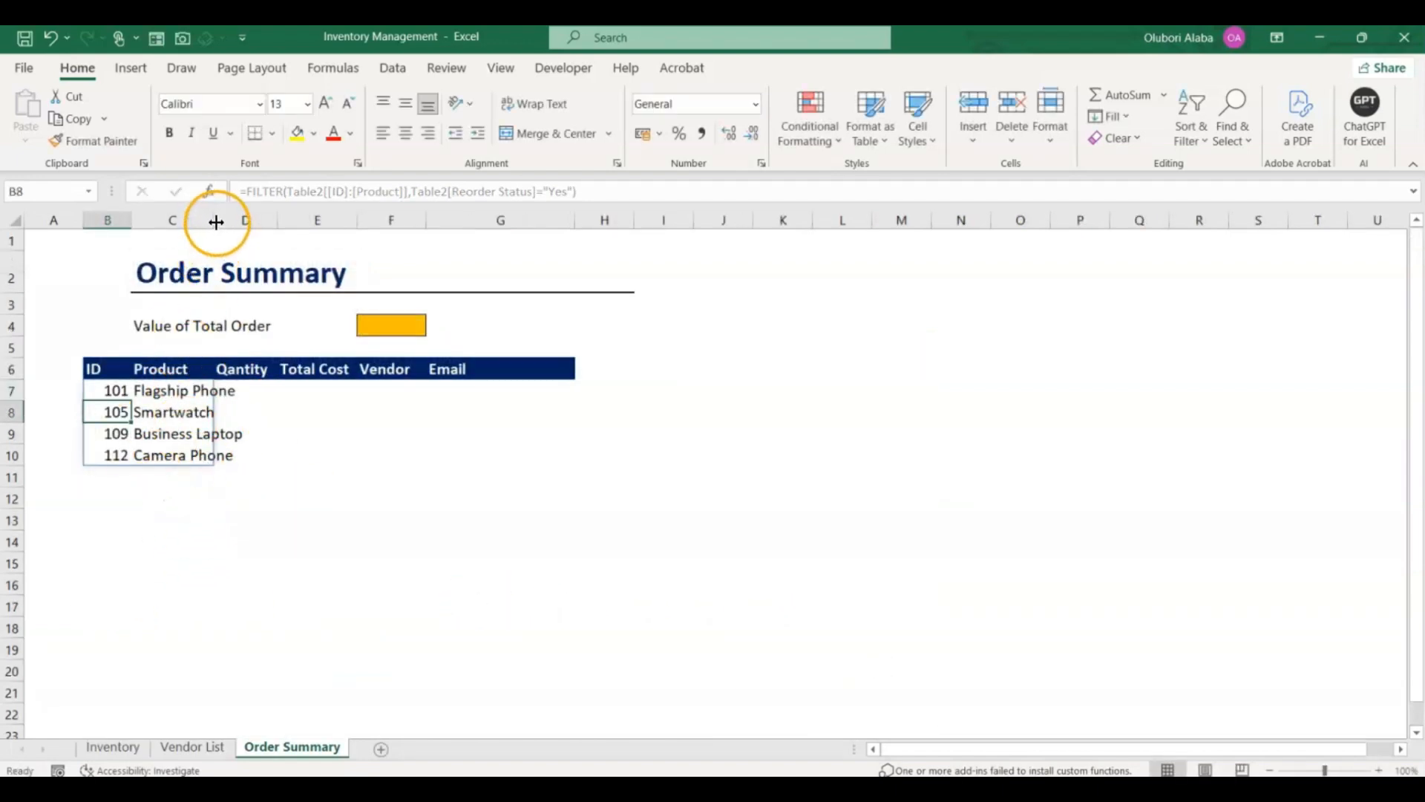
pyautogui.moveTo(216, 221); pyautogui.dragTo(241, 231)
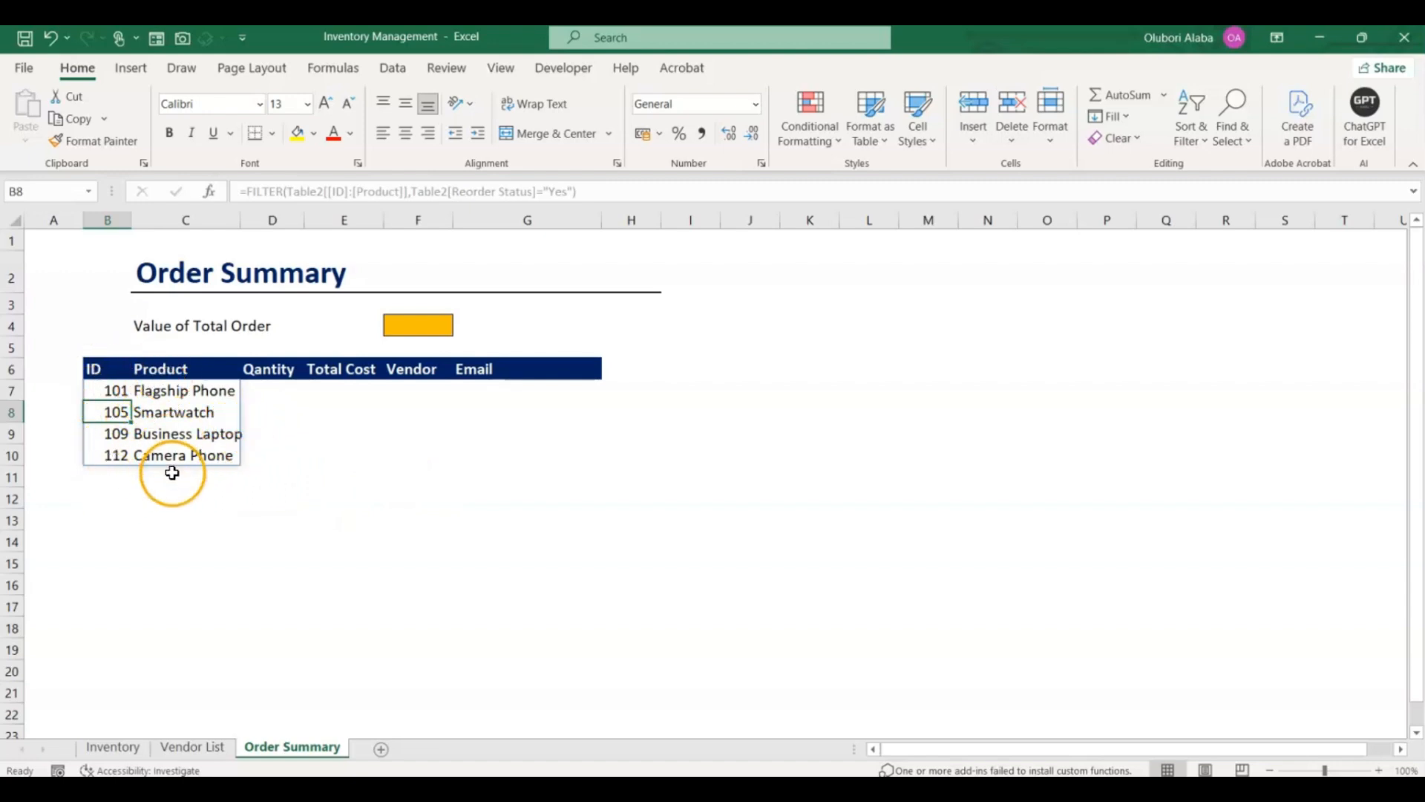
# Step: Look up the reorder quantity in Order Summary cell D7 with the formula =XLOOKUP(B7,Table1[ID],Table1[Reorder Qty],"")
pyautogui.click(269, 392)
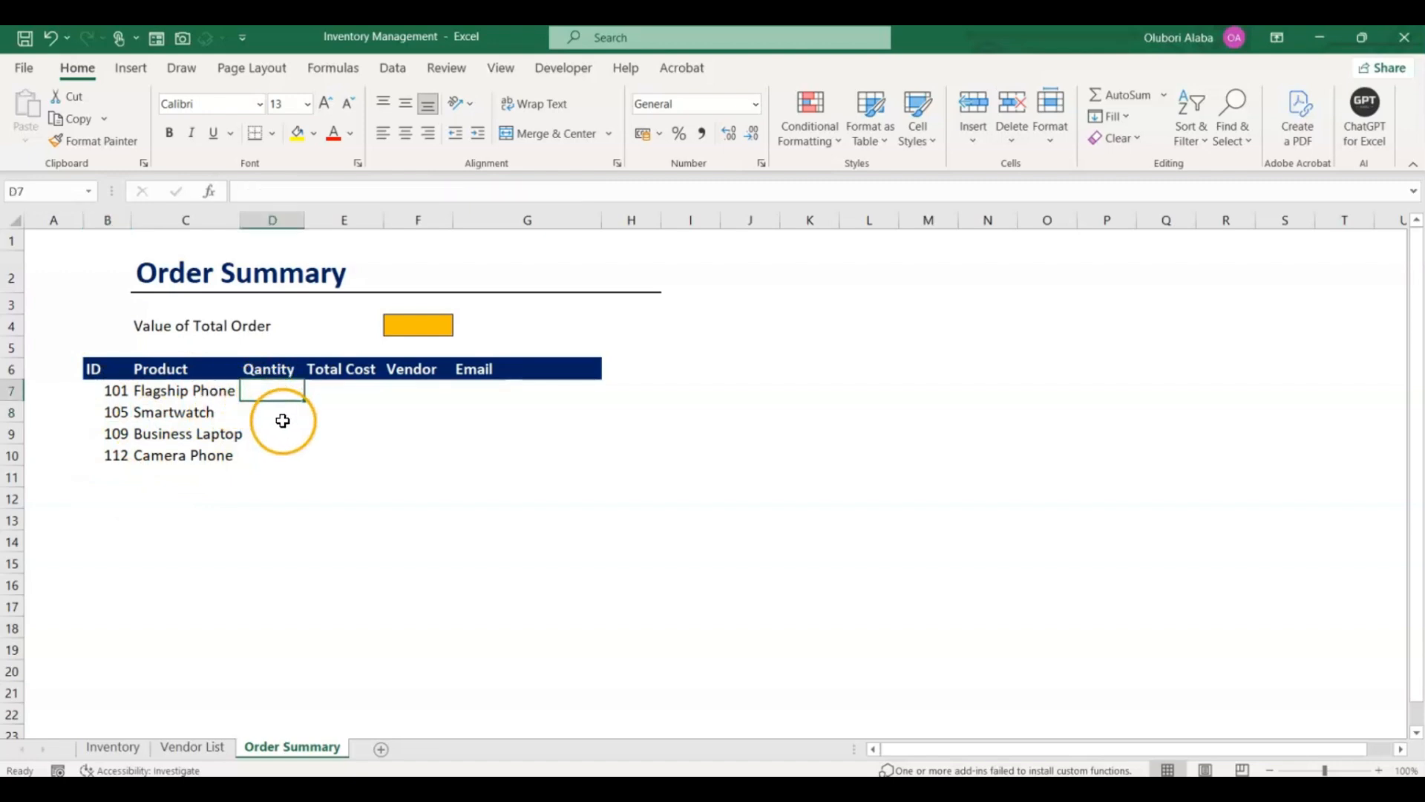
pyautogui.click(194, 746)
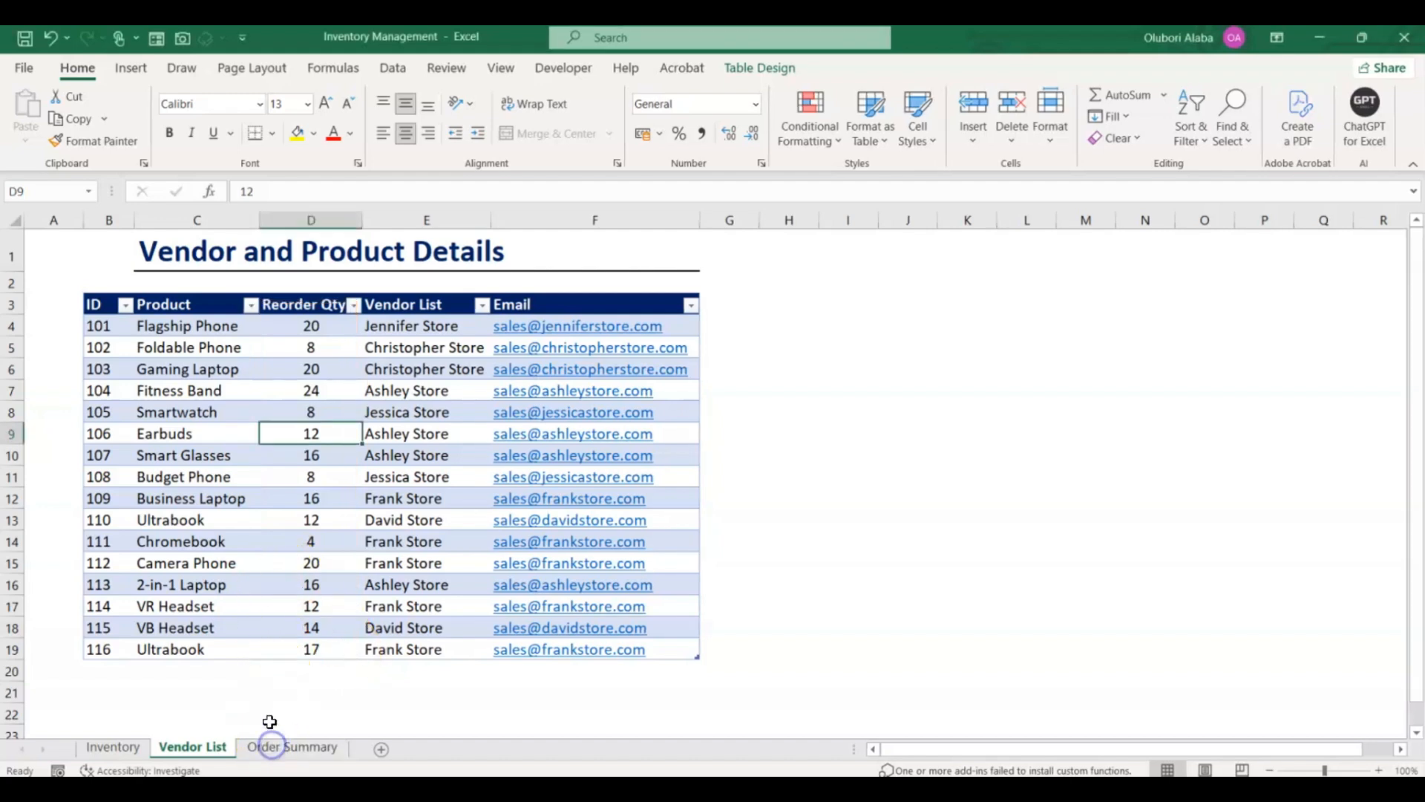
pyautogui.click(270, 748)
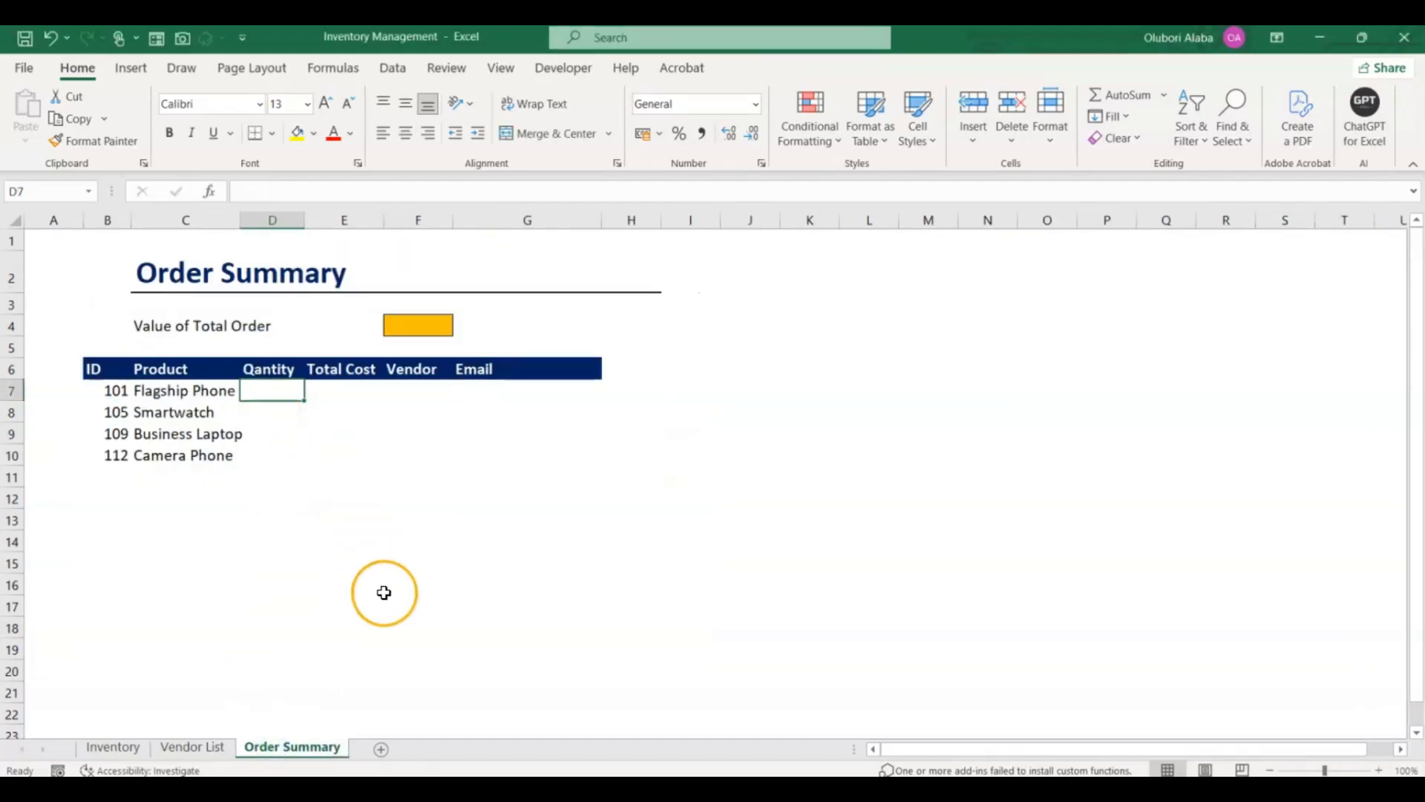
pyautogui.write('=')
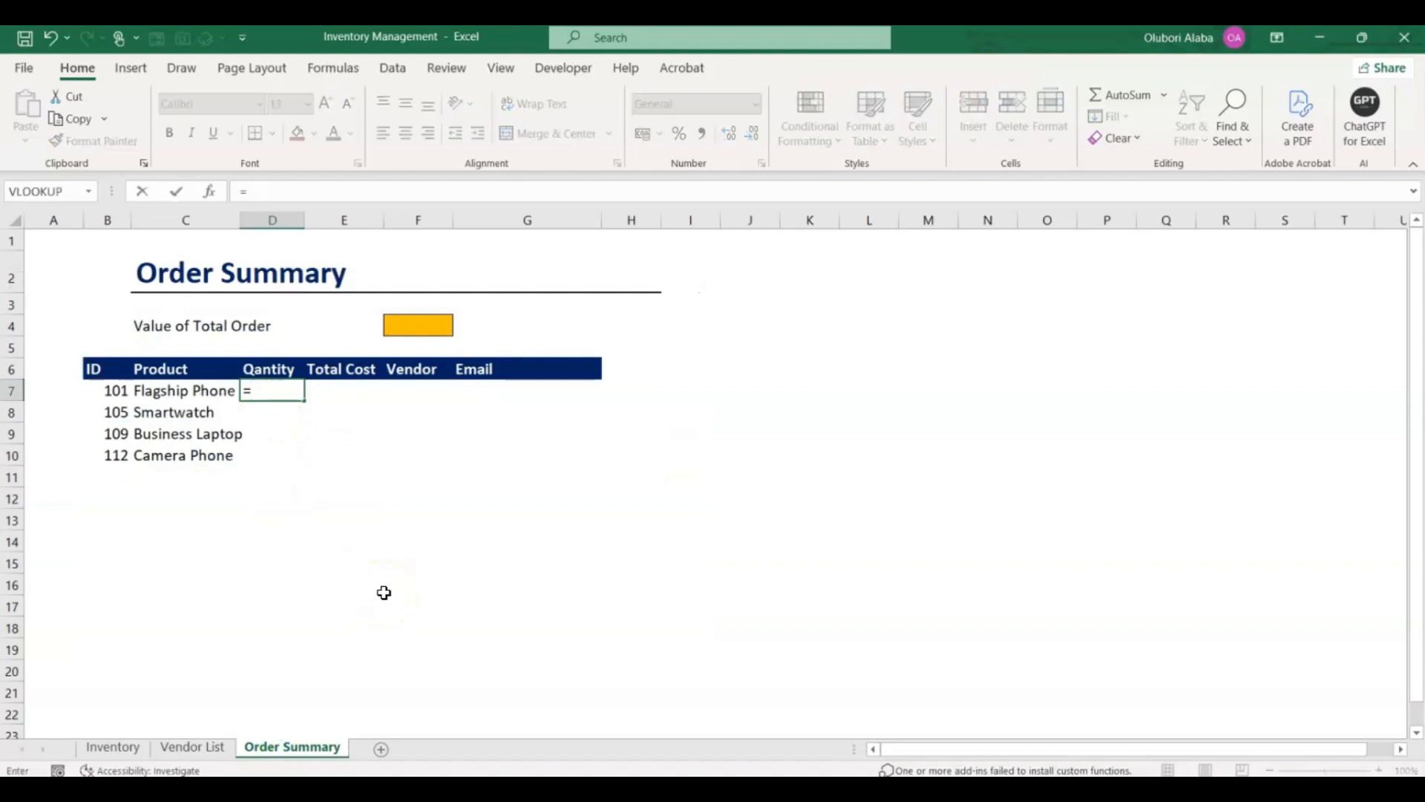
pyautogui.write('xl')
pyautogui.press('Tab')
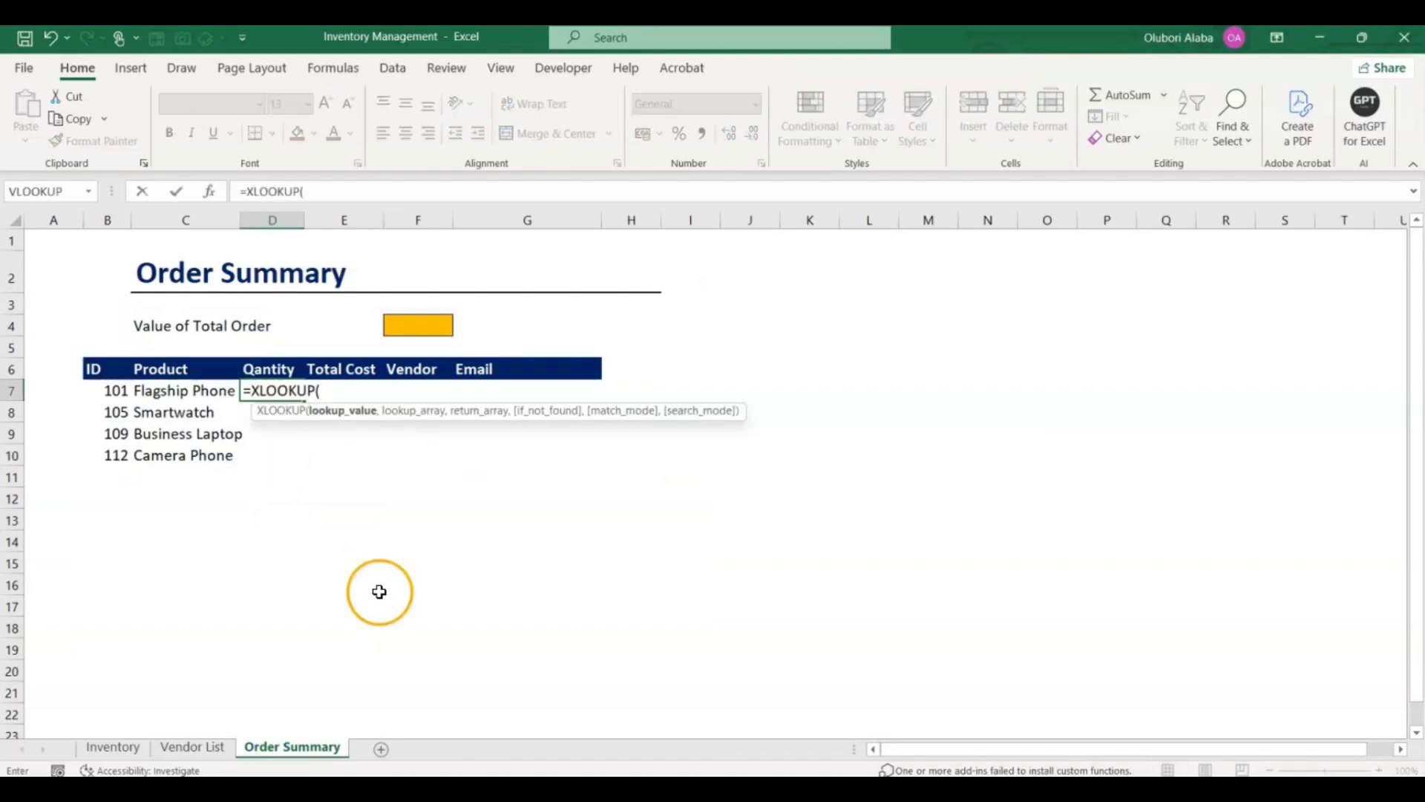
pyautogui.click(109, 390)
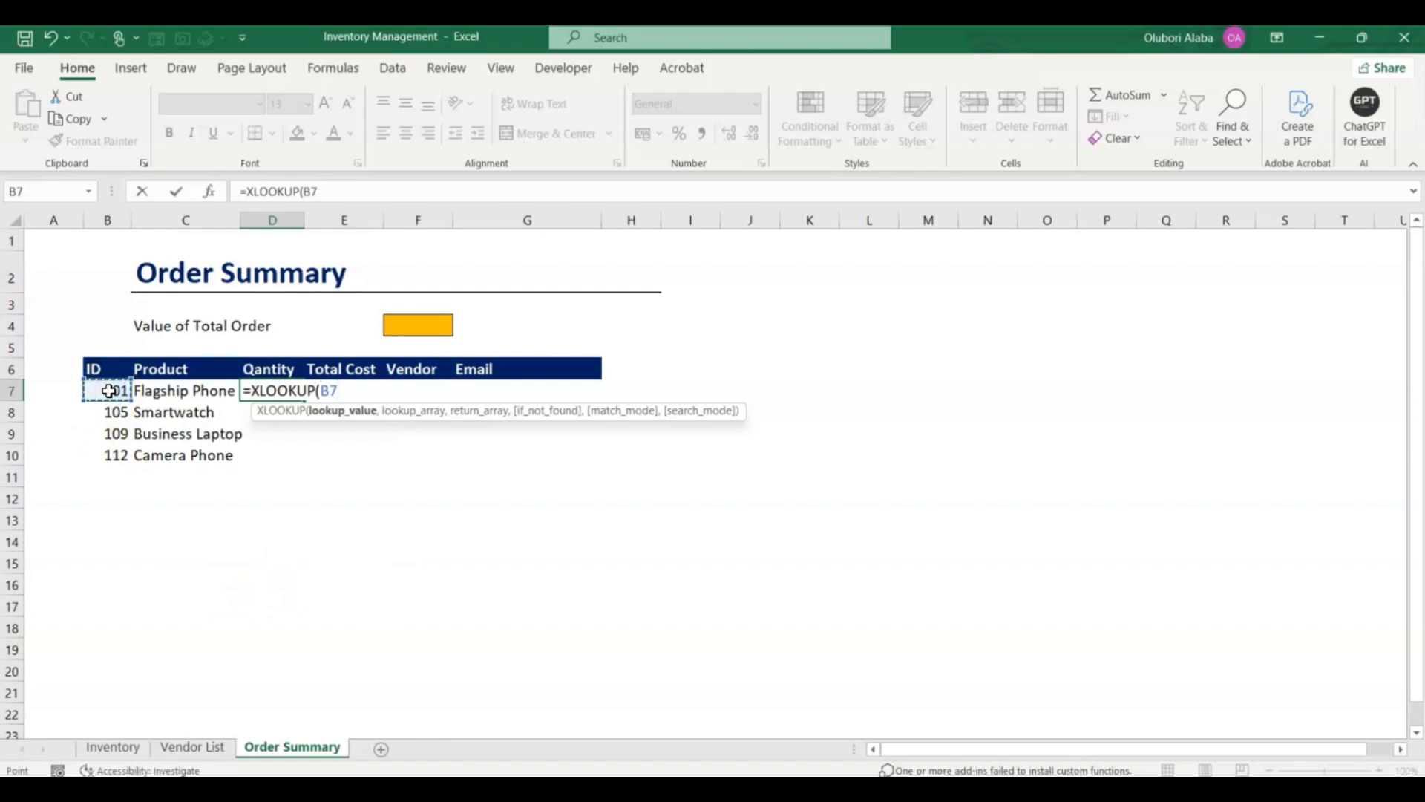
pyautogui.write(',')
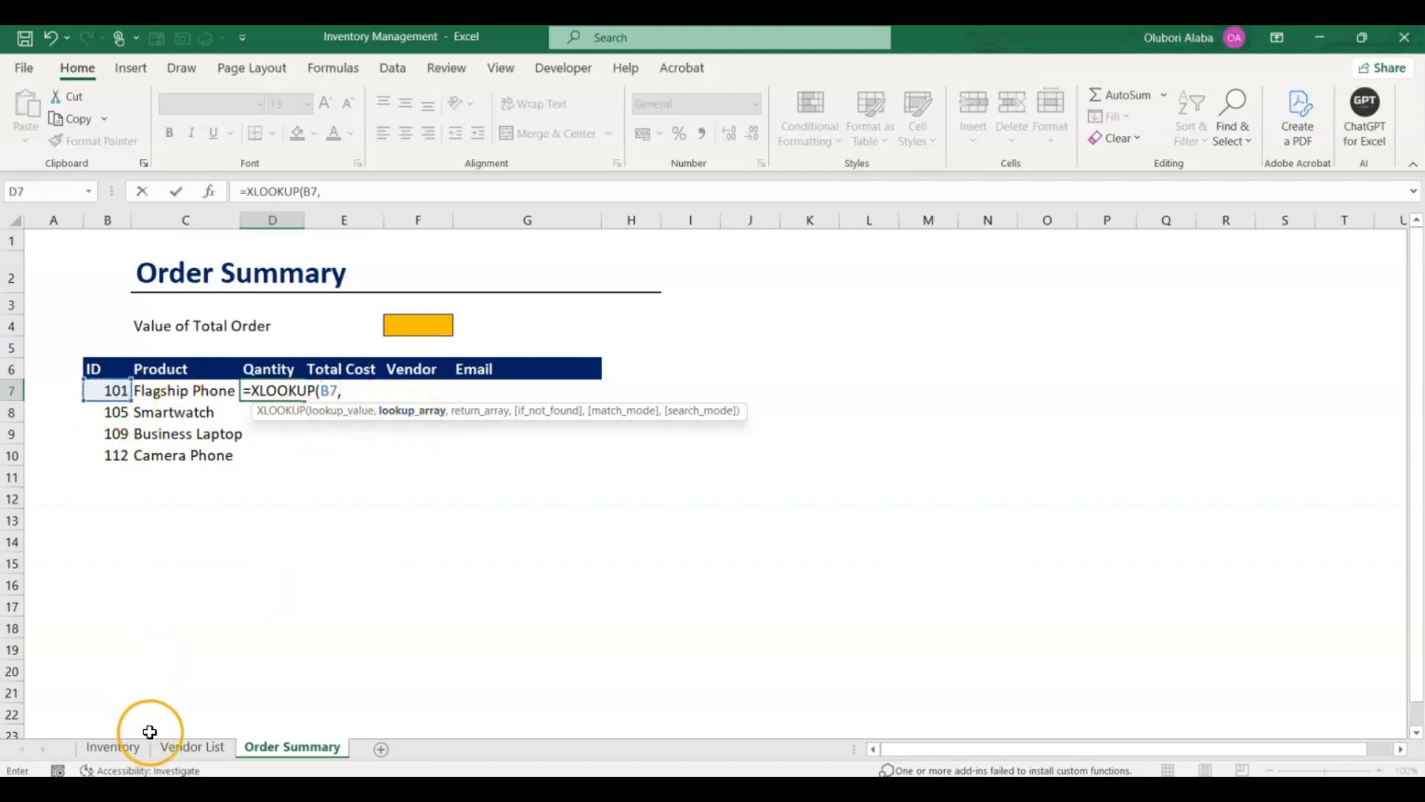
pyautogui.click(187, 746)
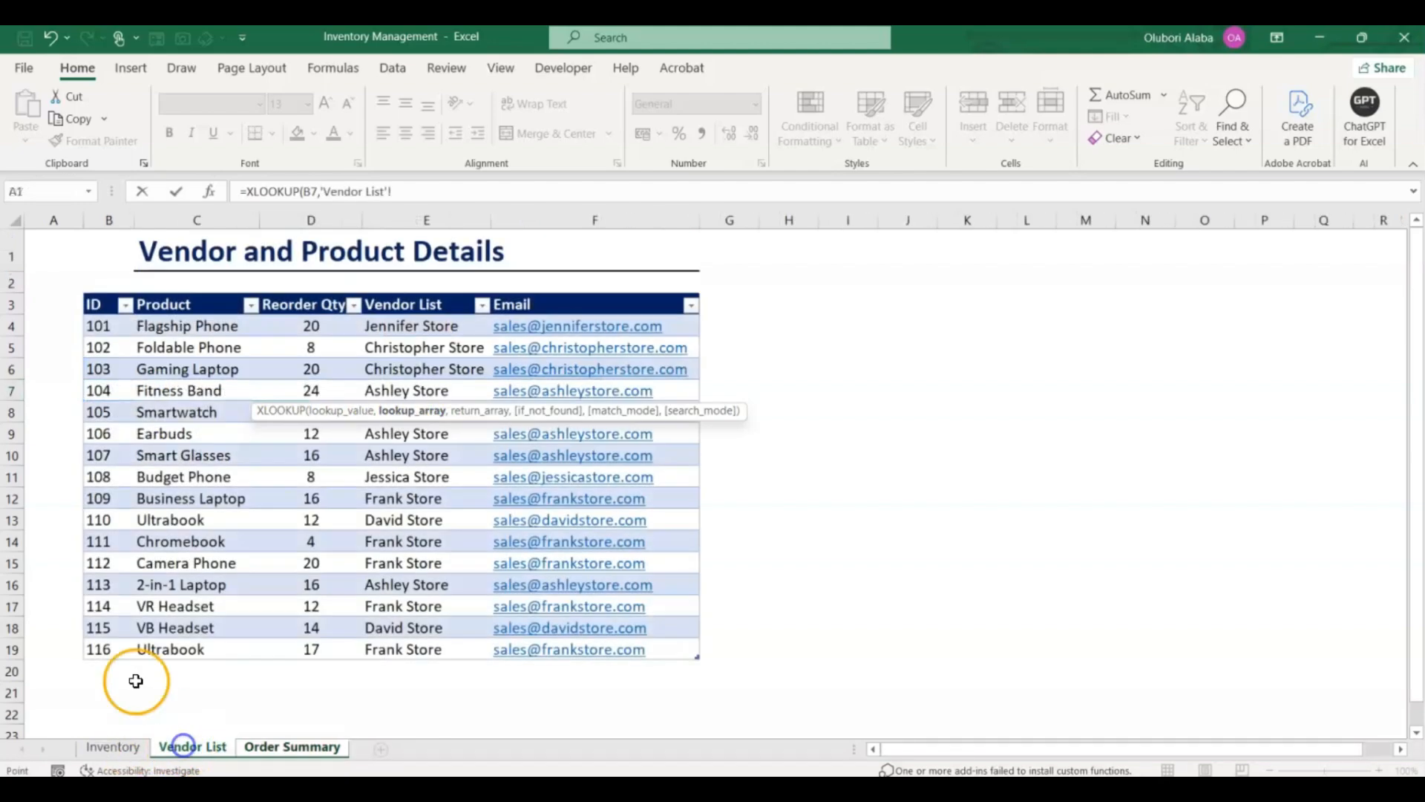
pyautogui.moveTo(99, 327); pyautogui.dragTo(109, 651)
pyautogui.write(',')
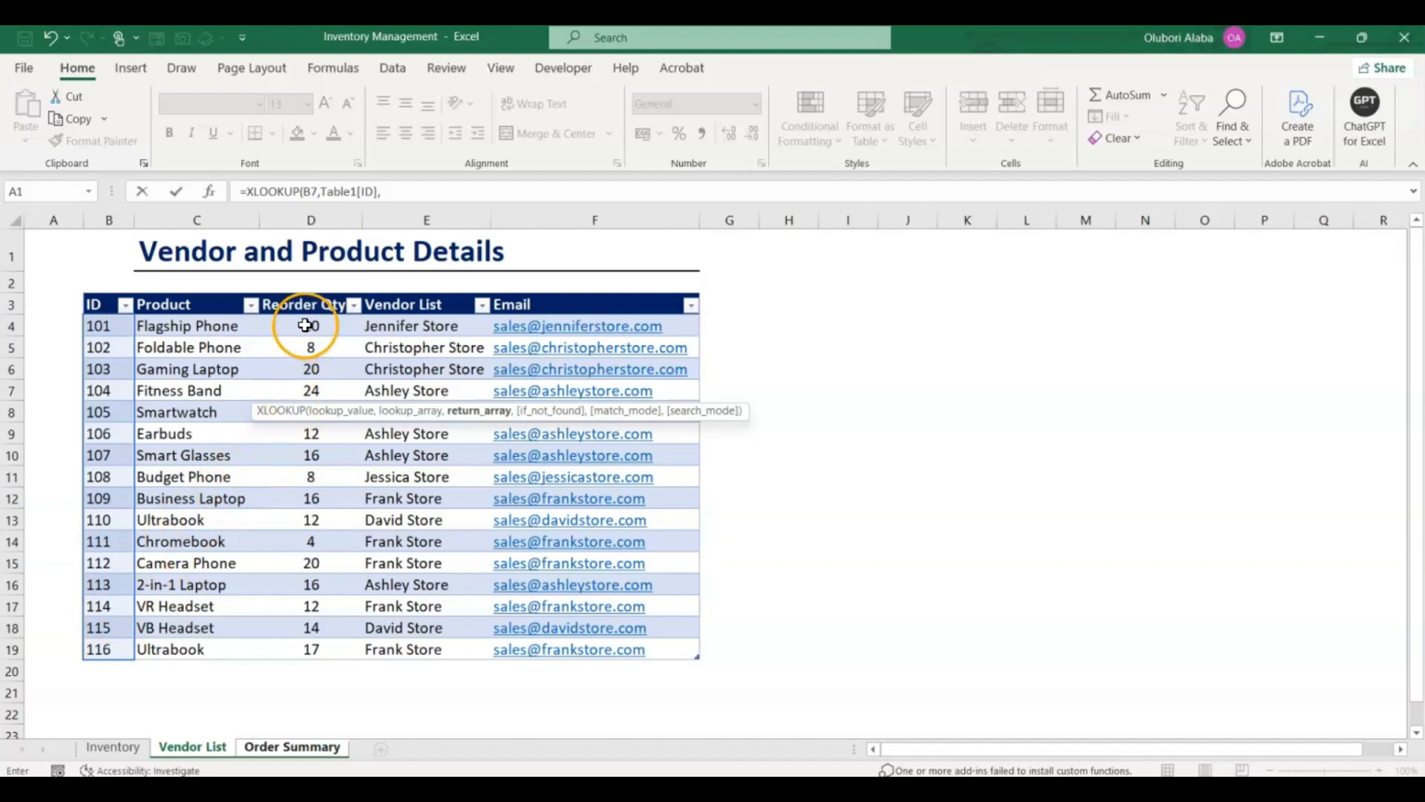
pyautogui.moveTo(308, 327); pyautogui.dragTo(328, 646)
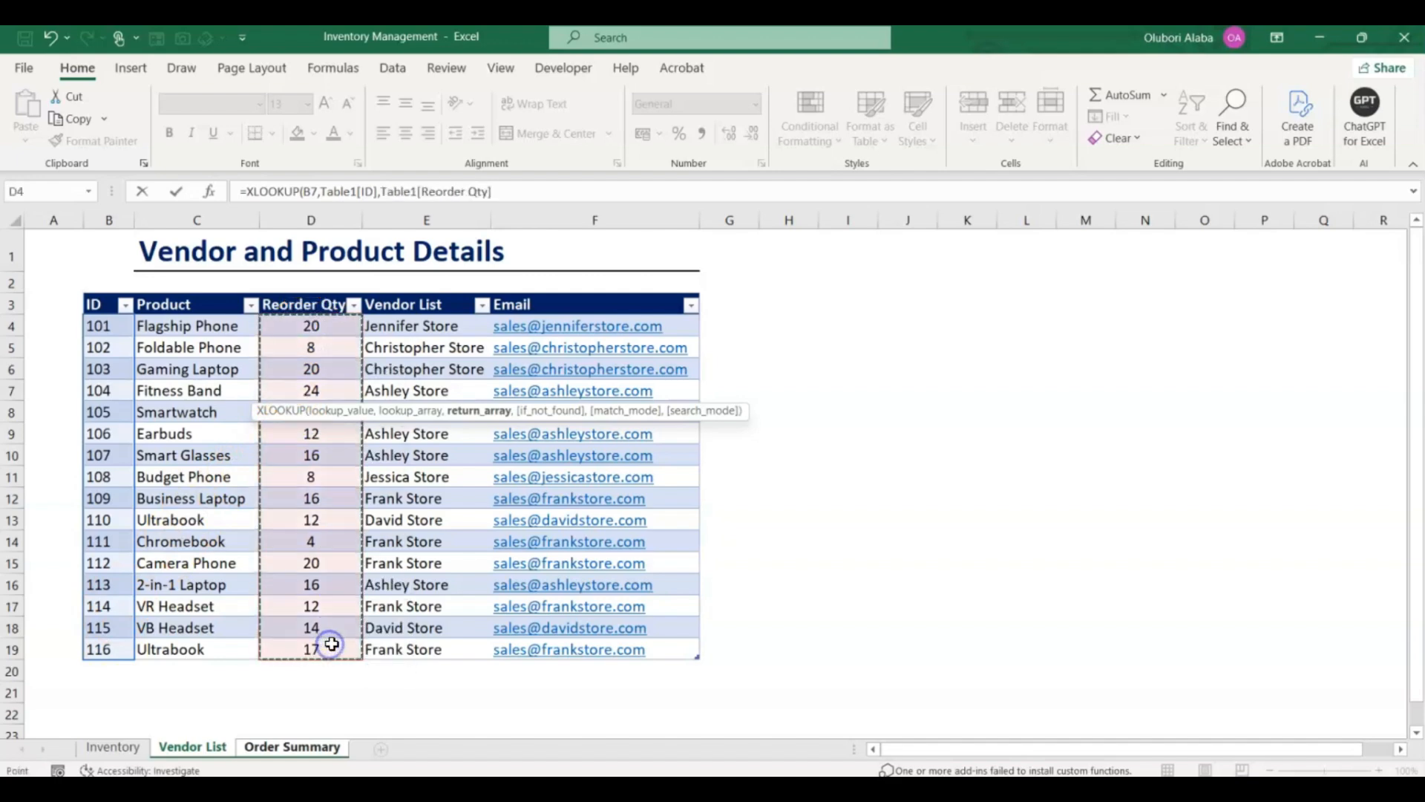
pyautogui.write(',')
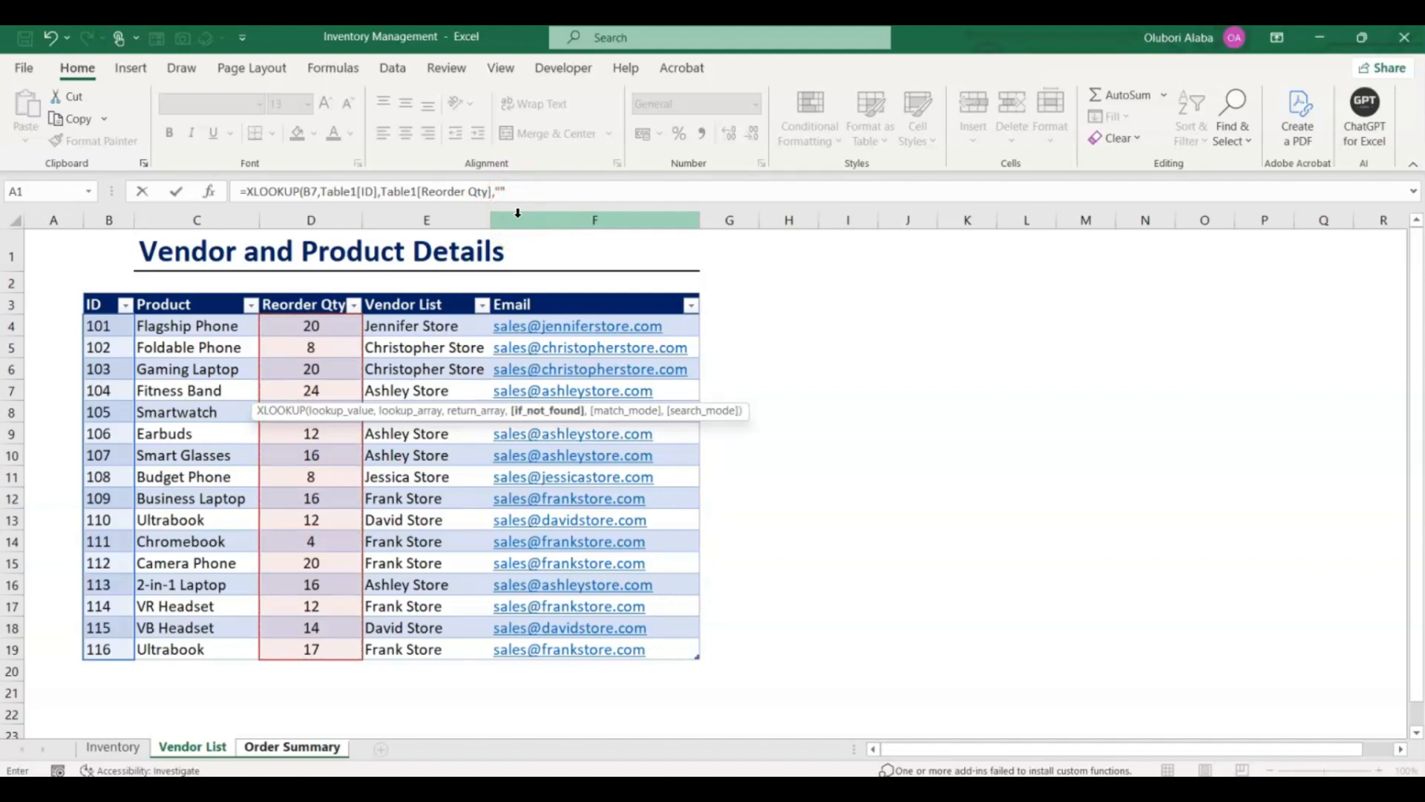
pyautogui.write('"")')
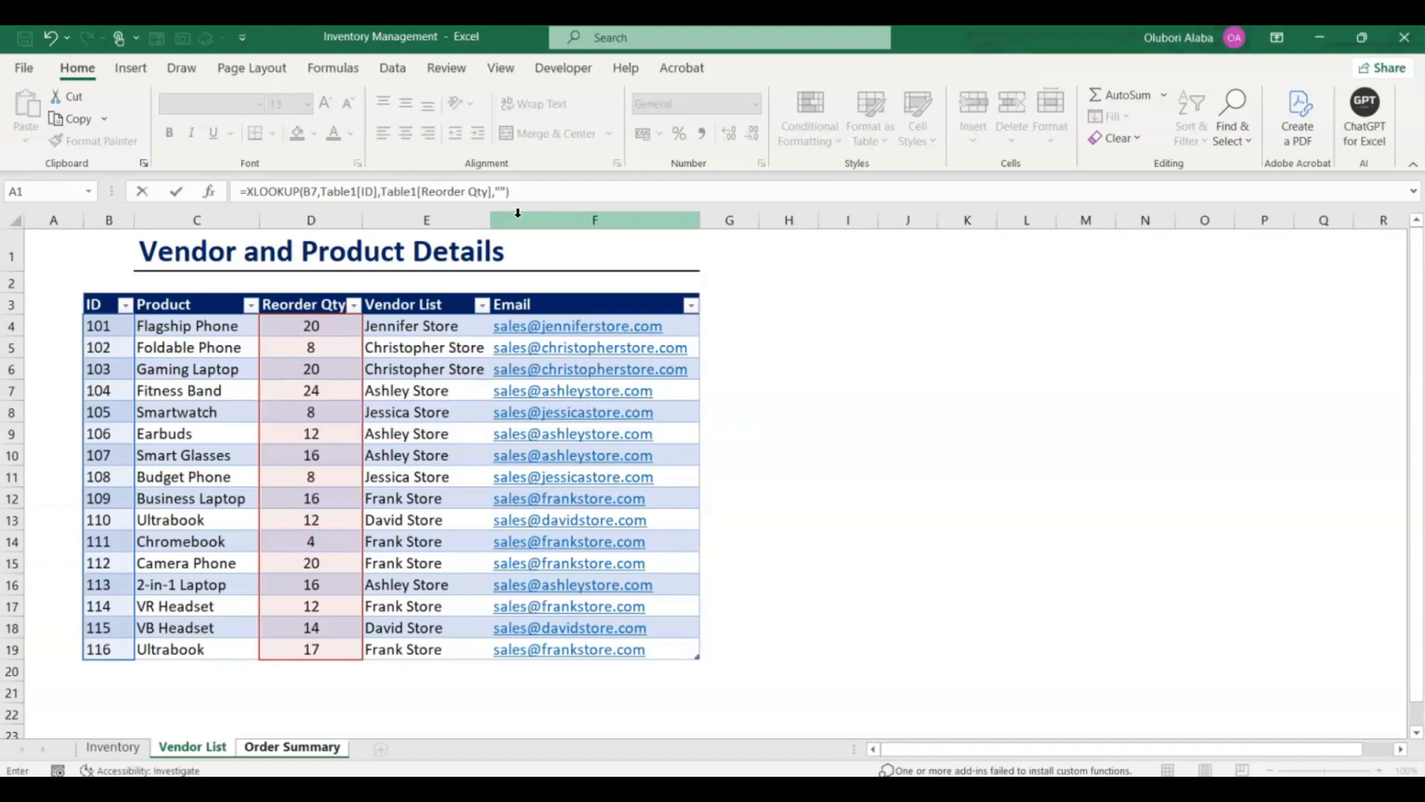
pyautogui.press('Return')
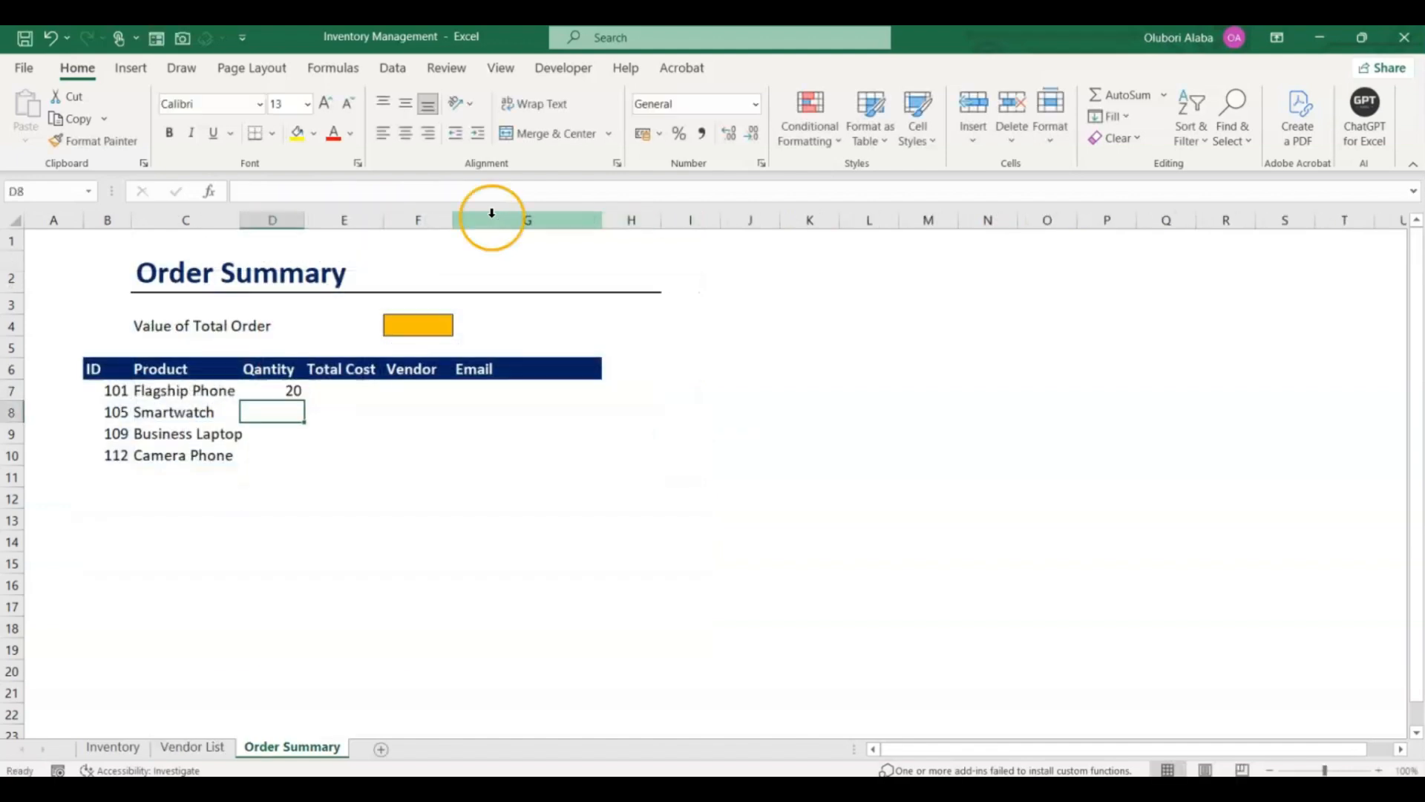
# Step: Fill the quantity lookup formula from cell D7 down to D25
pyautogui.click(254, 392)
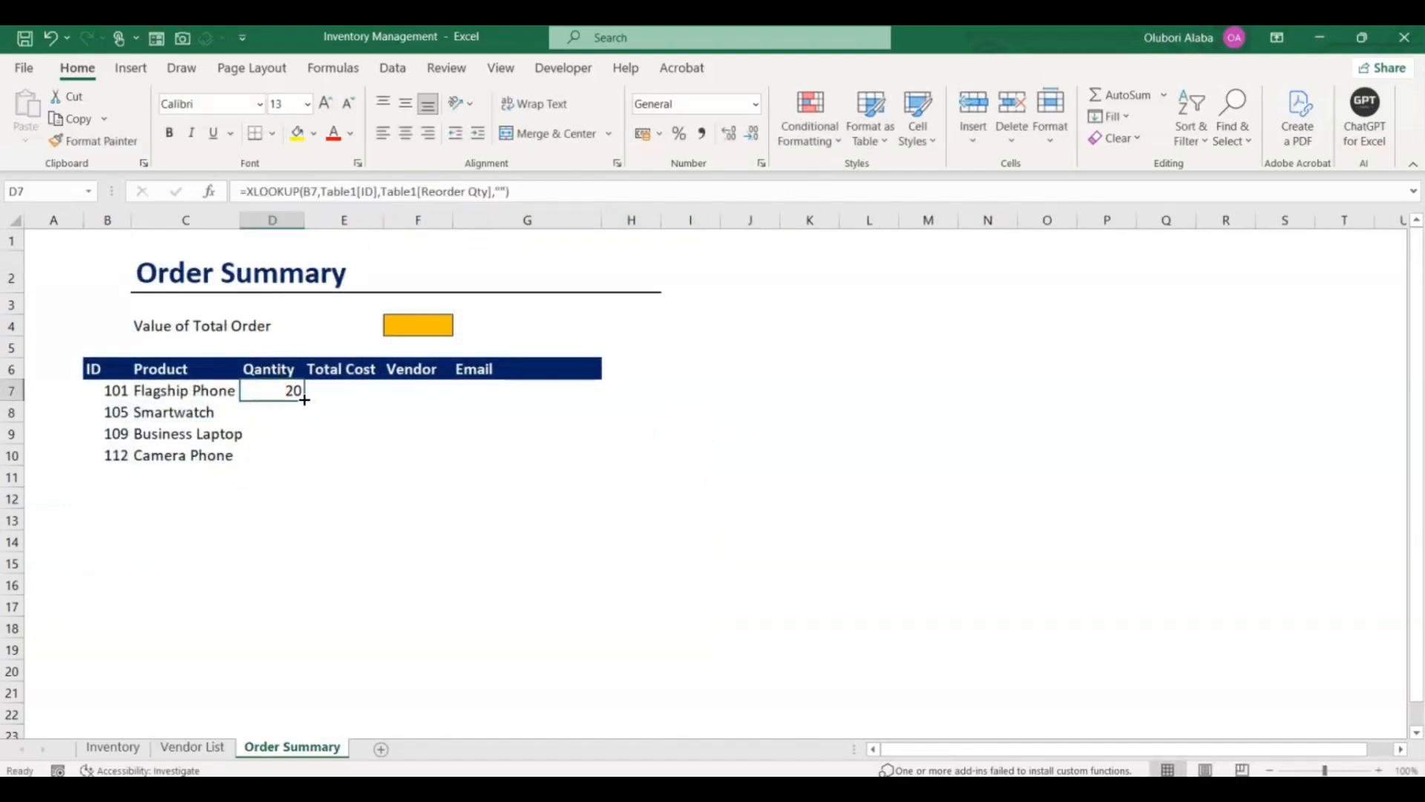
pyautogui.moveTo(305, 400); pyautogui.dragTo(356, 691)
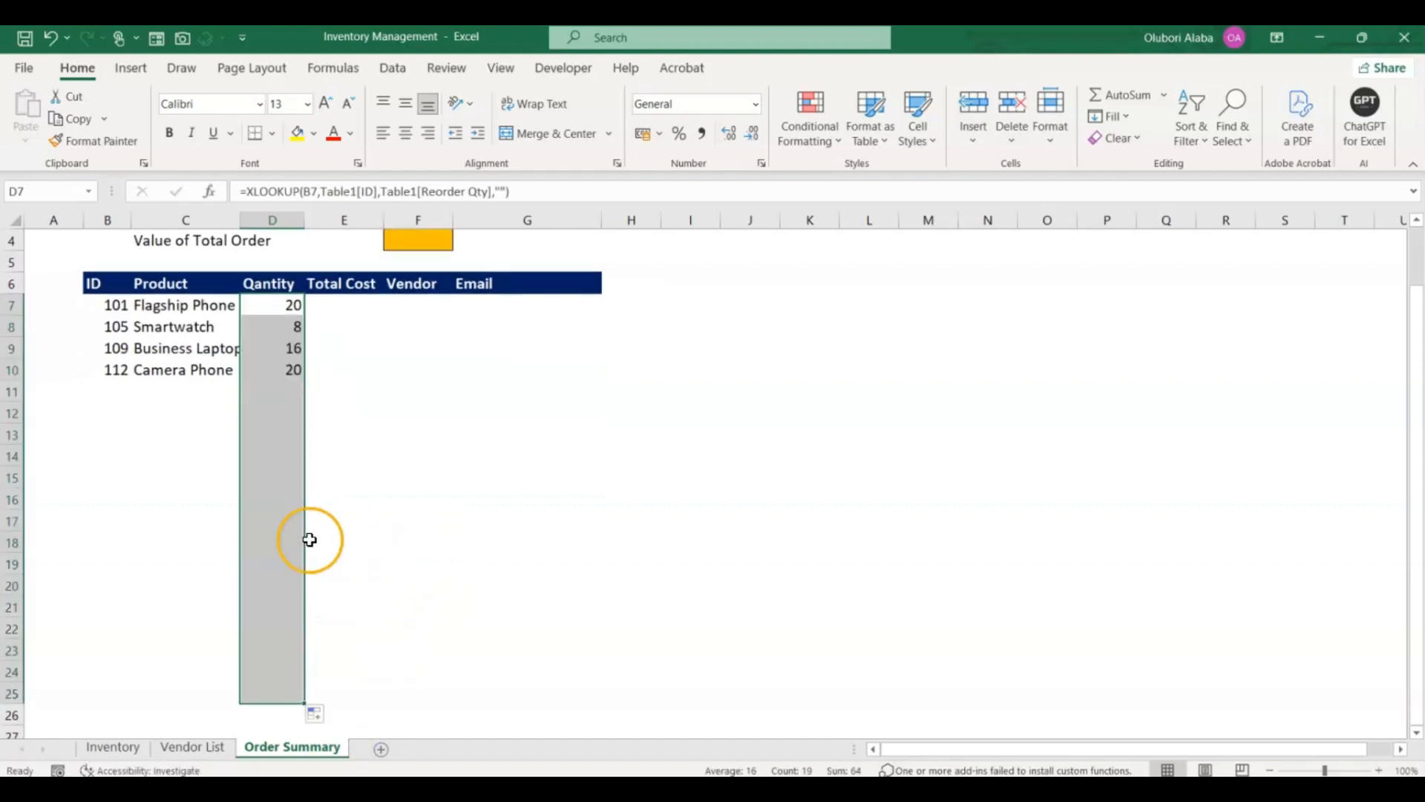
pyautogui.scroll(1, 310, 539)
pyautogui.click(354, 496)
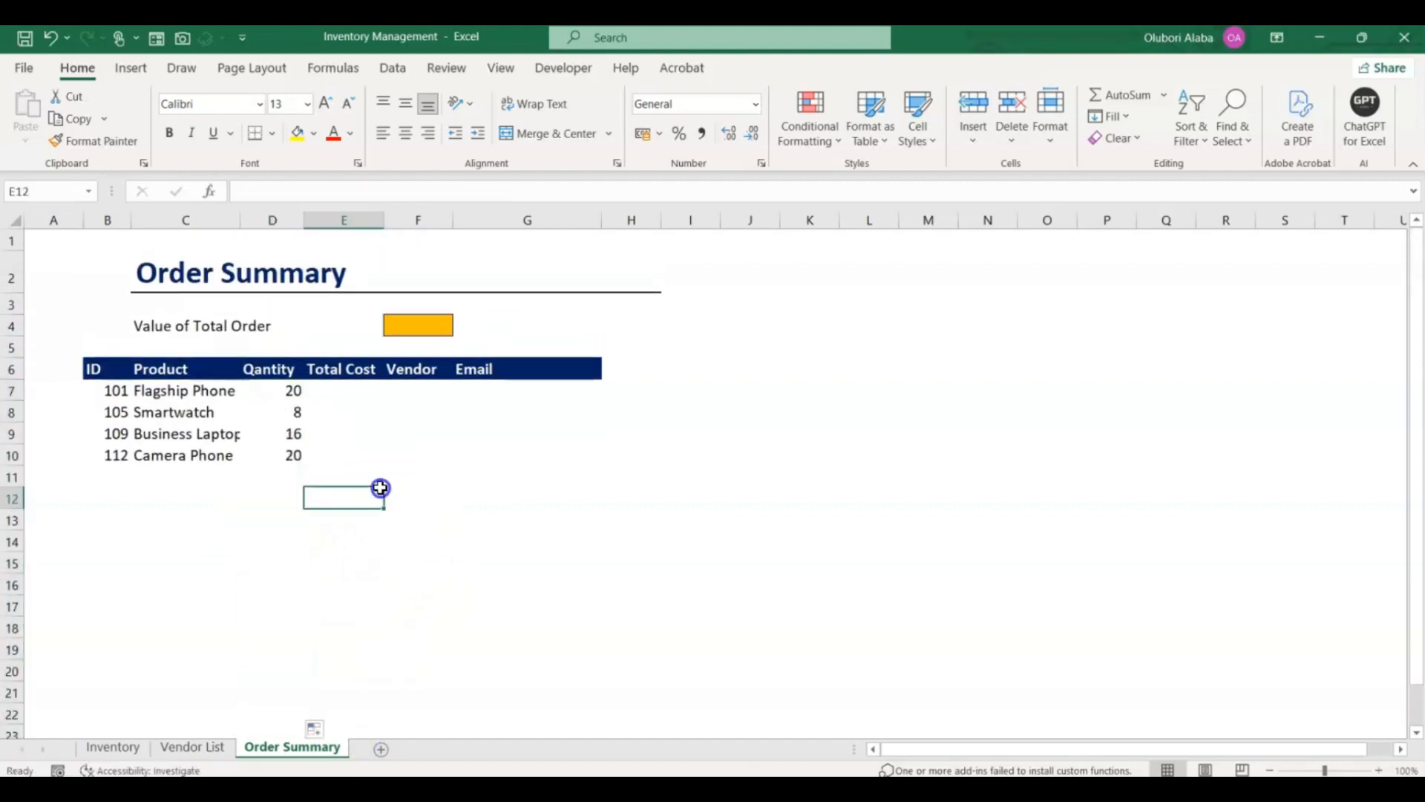
# Step: Calculate the total cost in Order Summary cell E7 with the formula =D7*XLOOKUP(B7,Table2[ID],Table2[Cost per Unit],"")
pyautogui.click(346, 395)
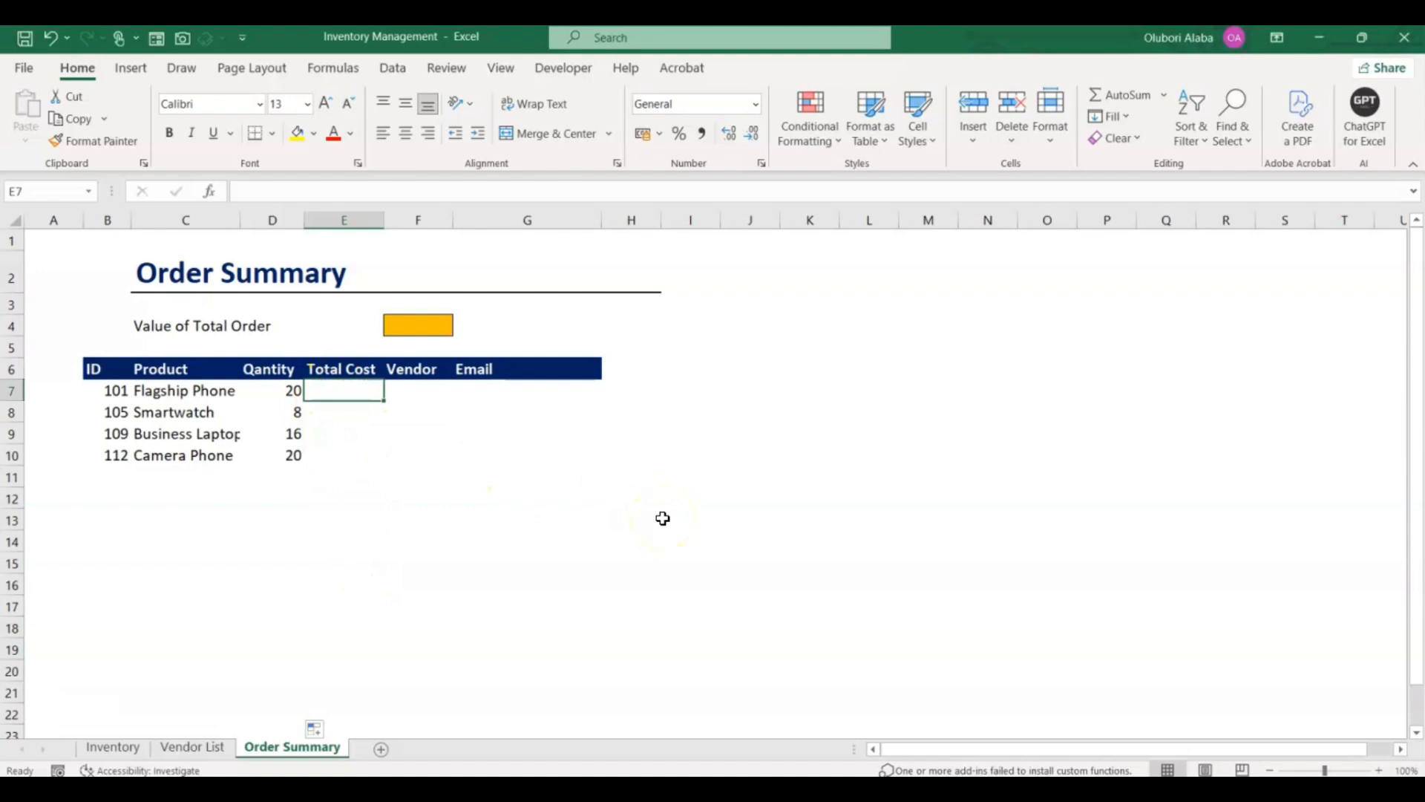
pyautogui.write('=')
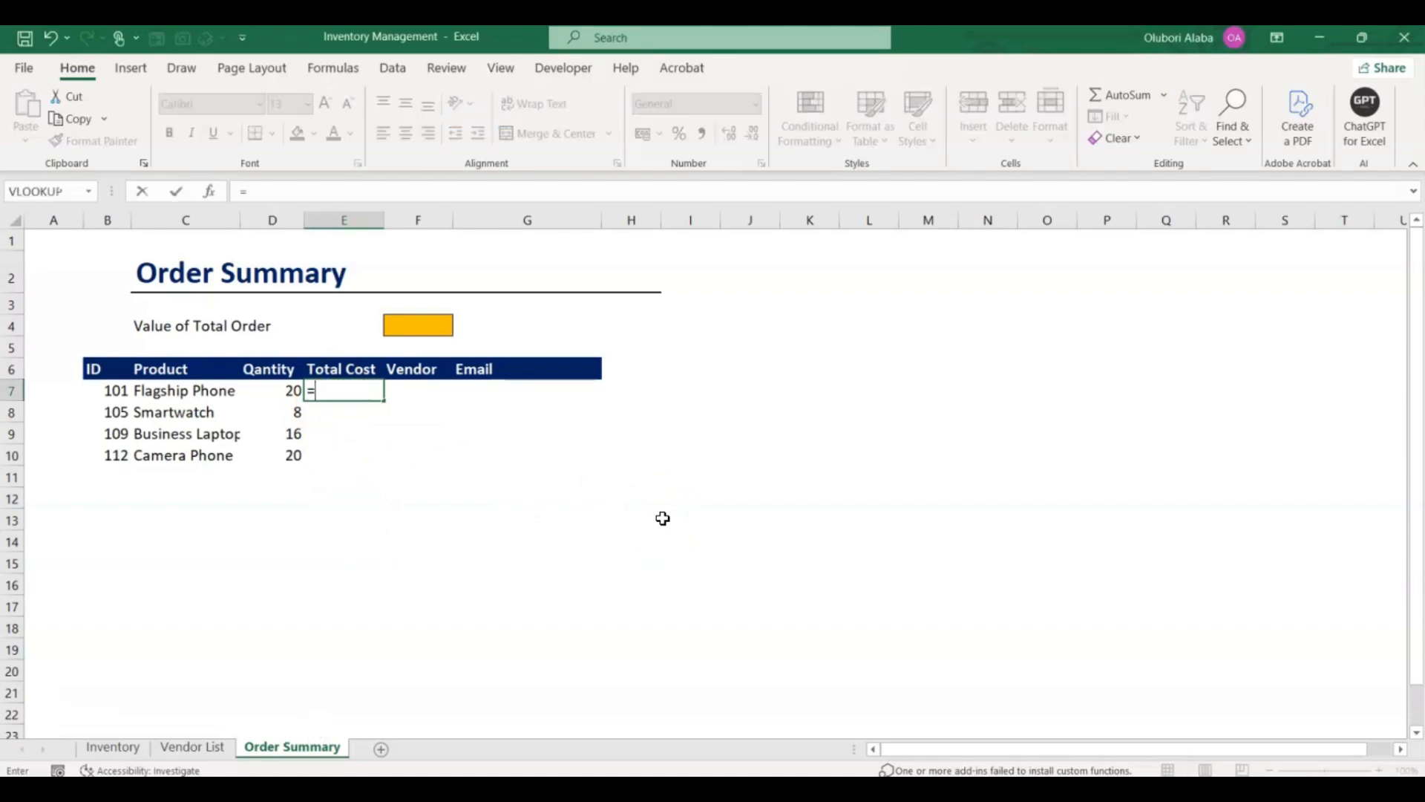
pyautogui.click(280, 391)
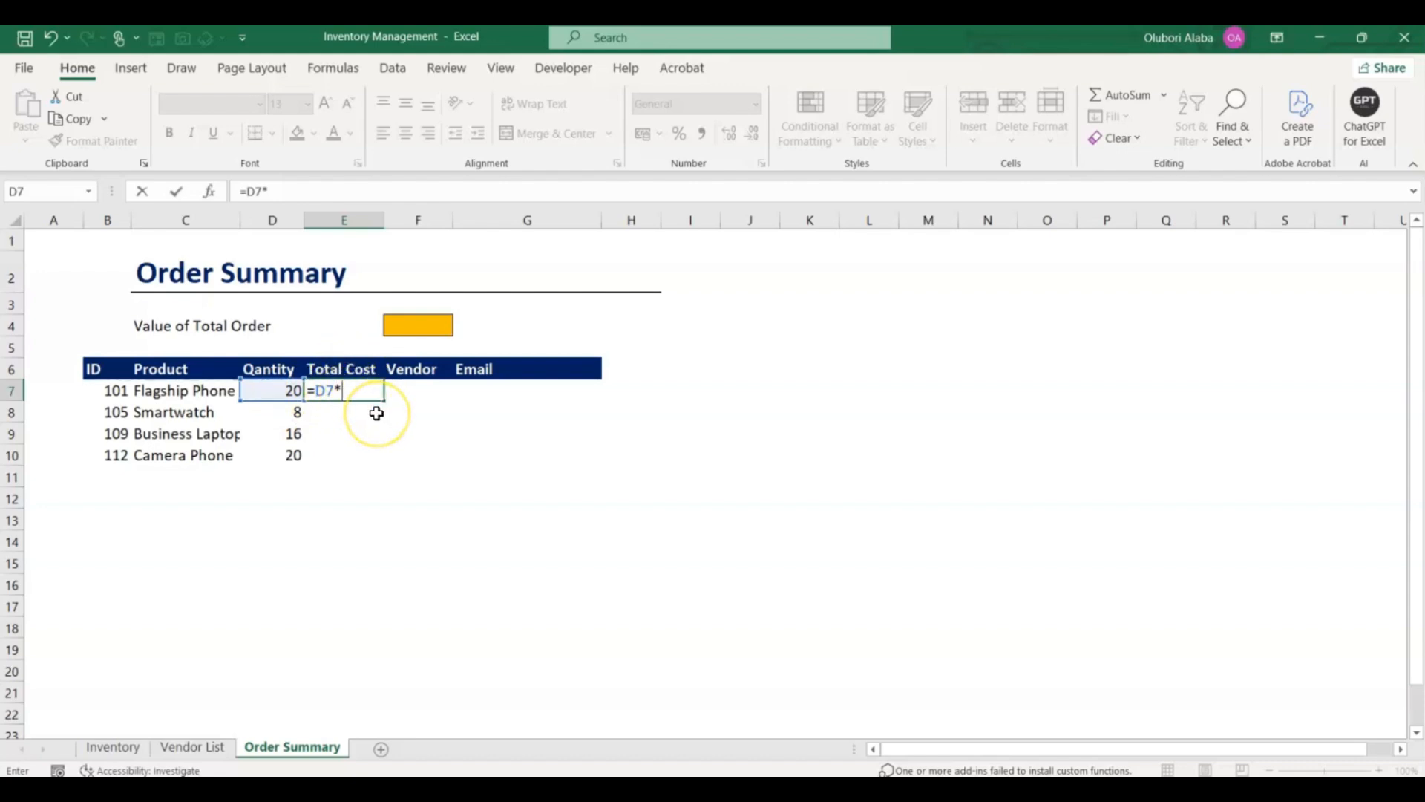
pyautogui.write('xl')
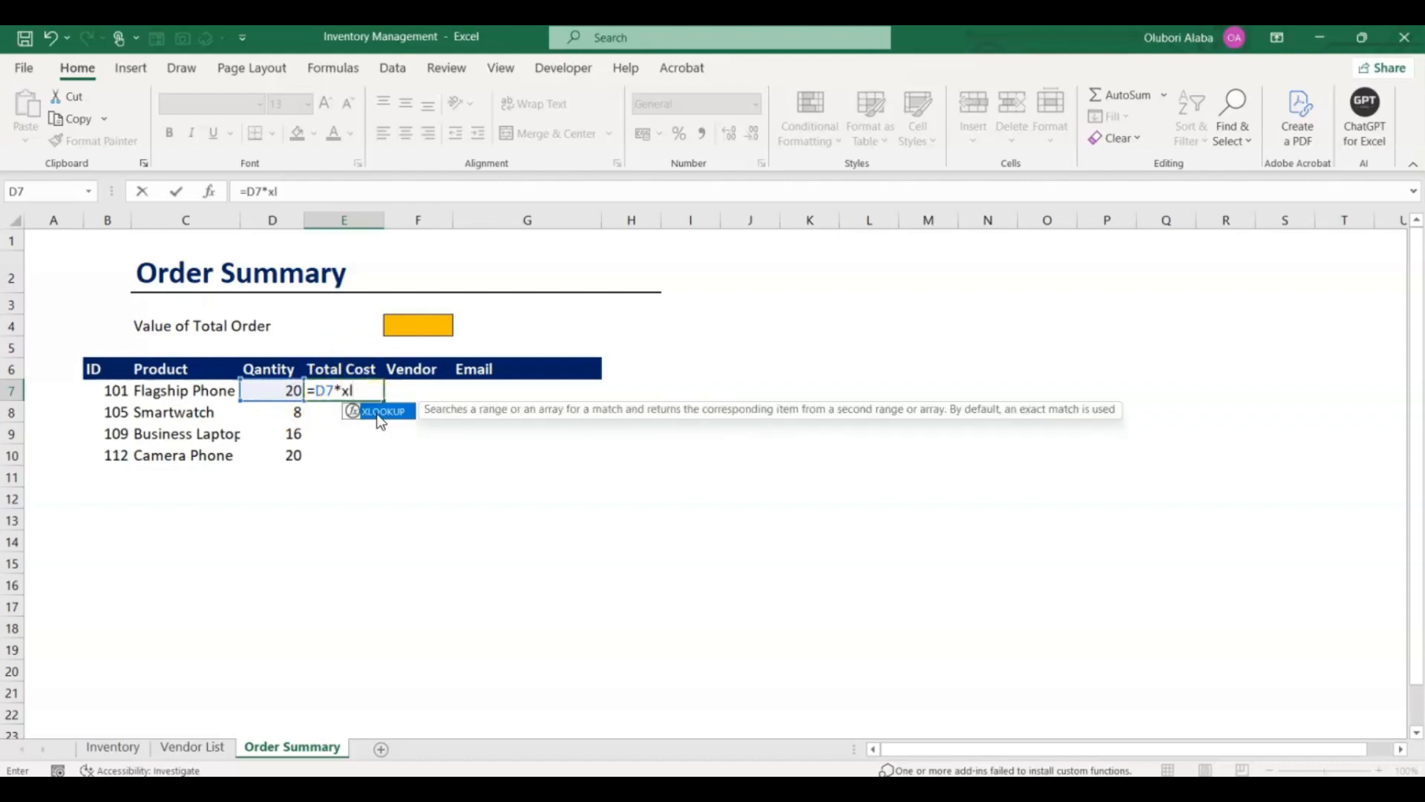
pyautogui.press('Tab')
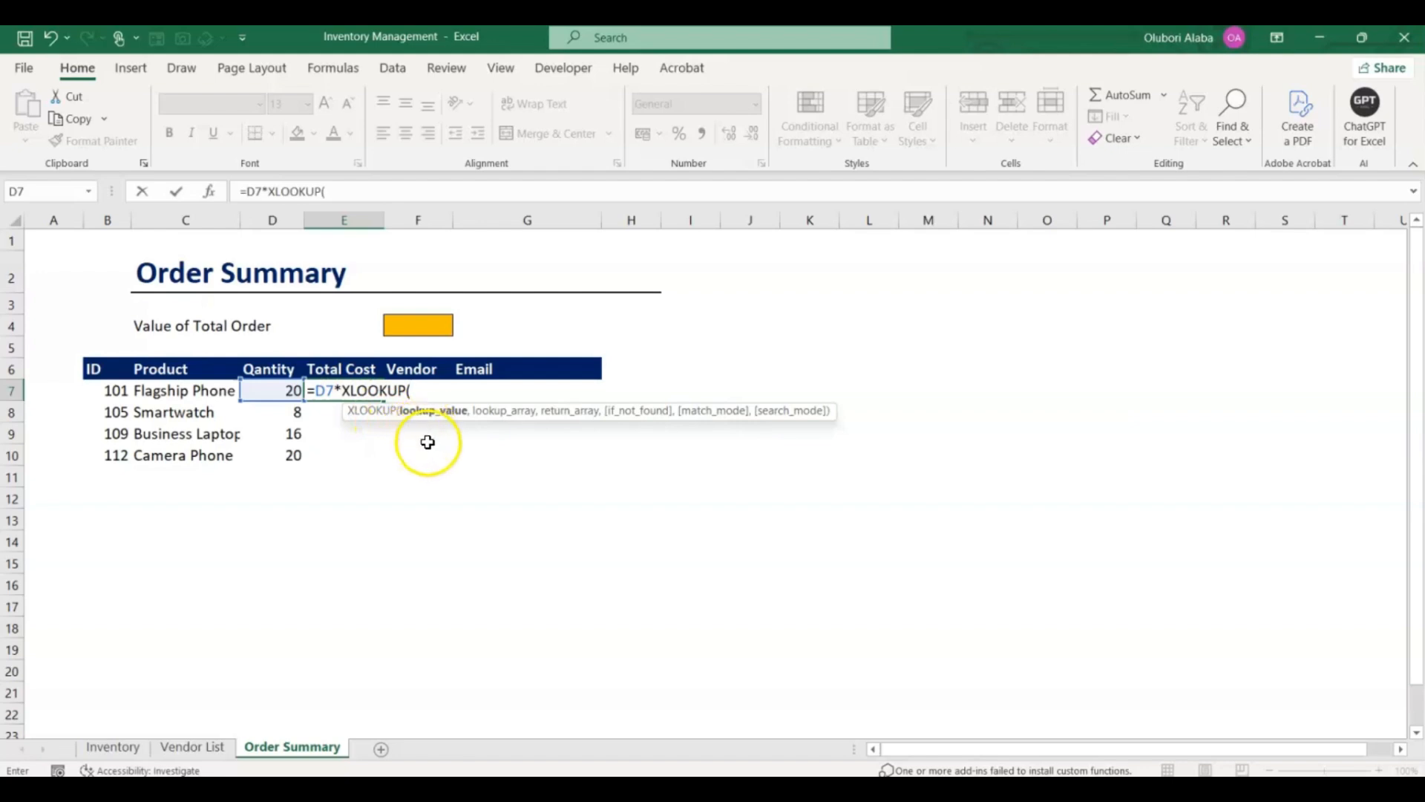
pyautogui.click(110, 391)
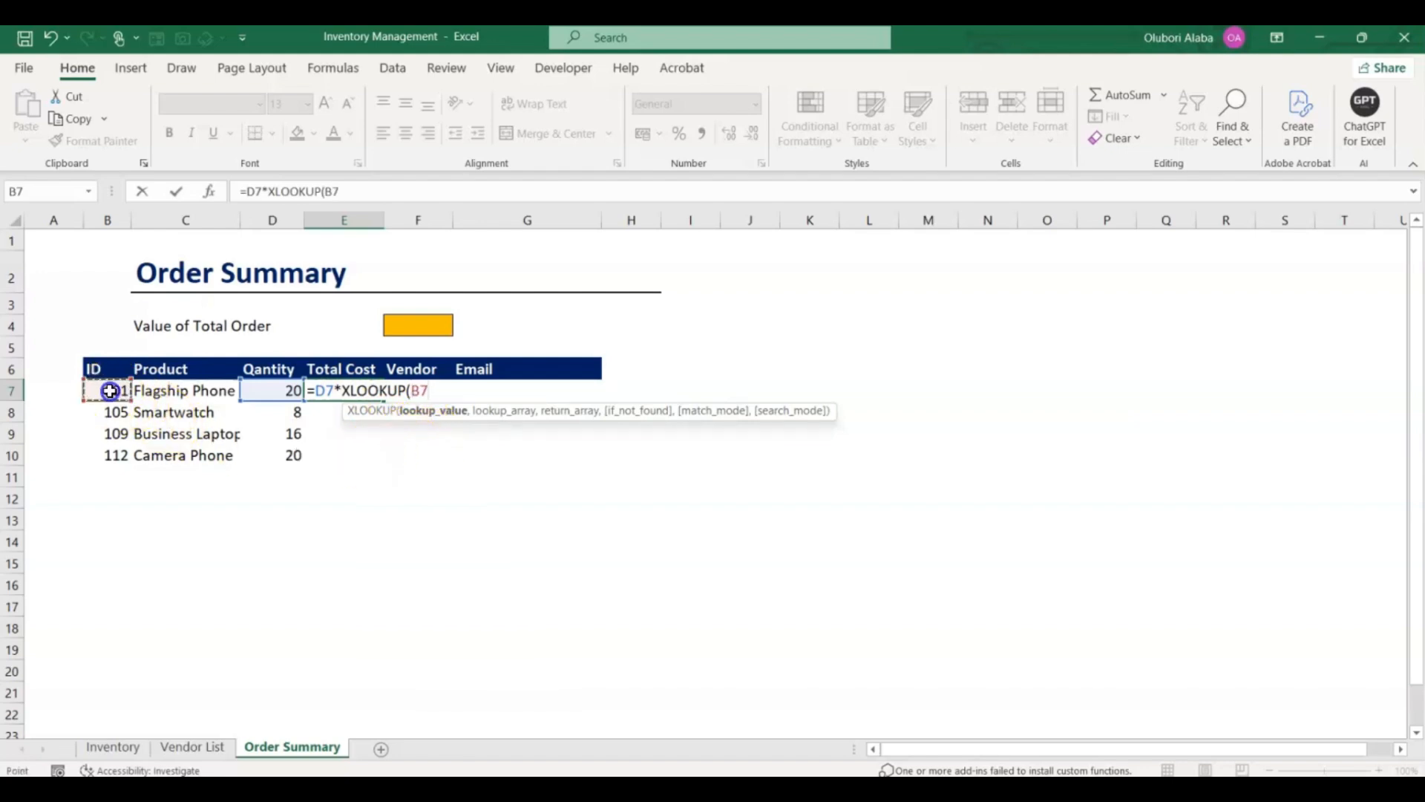
pyautogui.write(',')
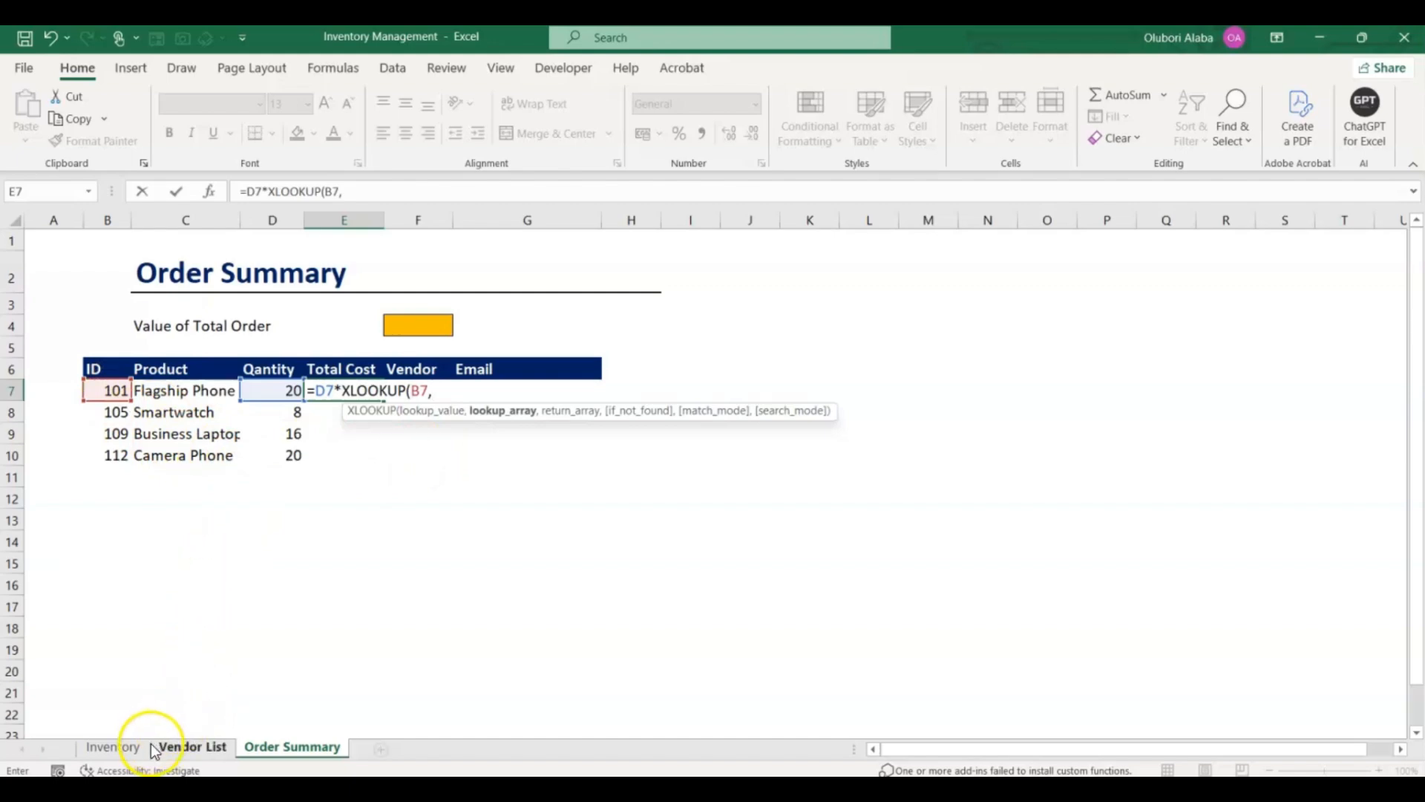
pyautogui.click(112, 746)
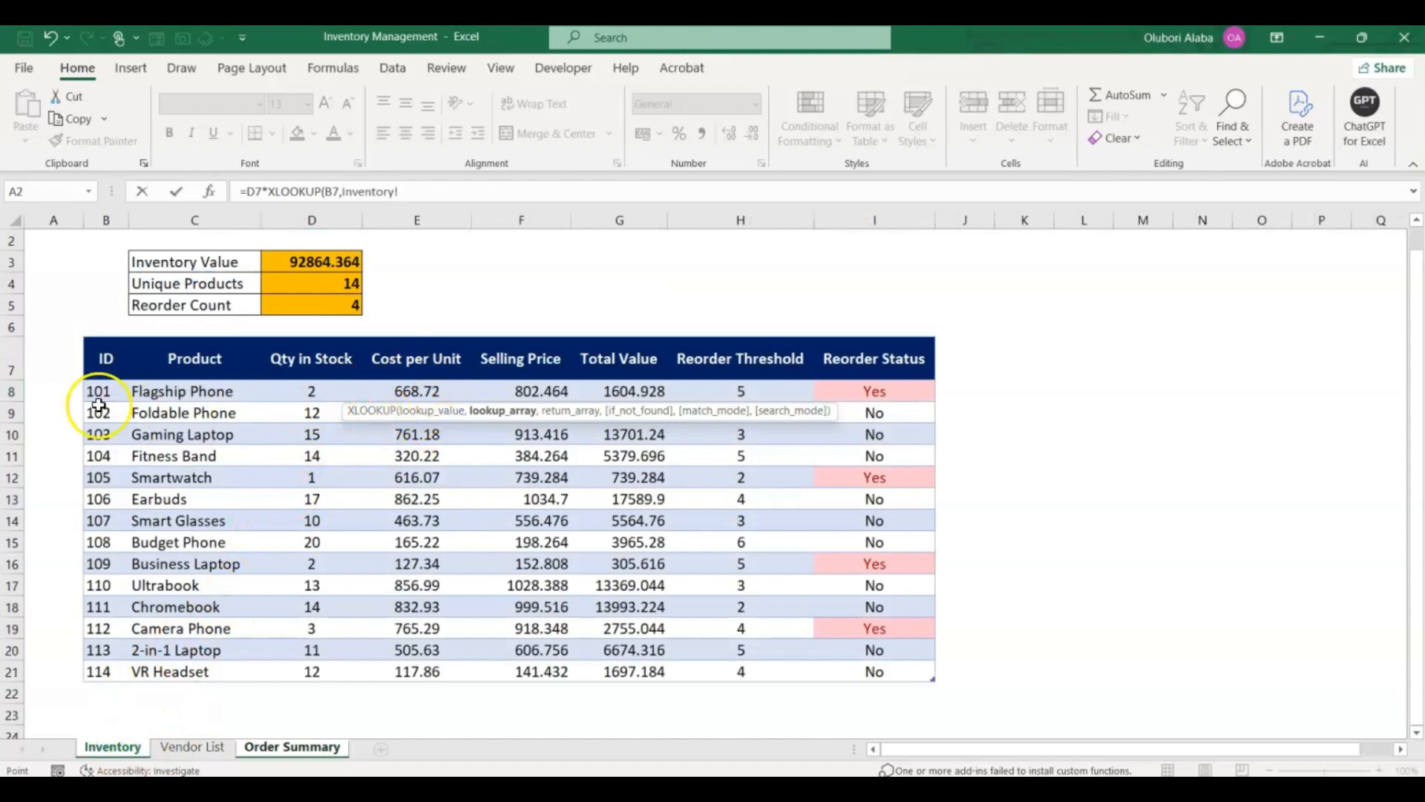
pyautogui.moveTo(96, 391); pyautogui.dragTo(89, 674)
pyautogui.write(',')
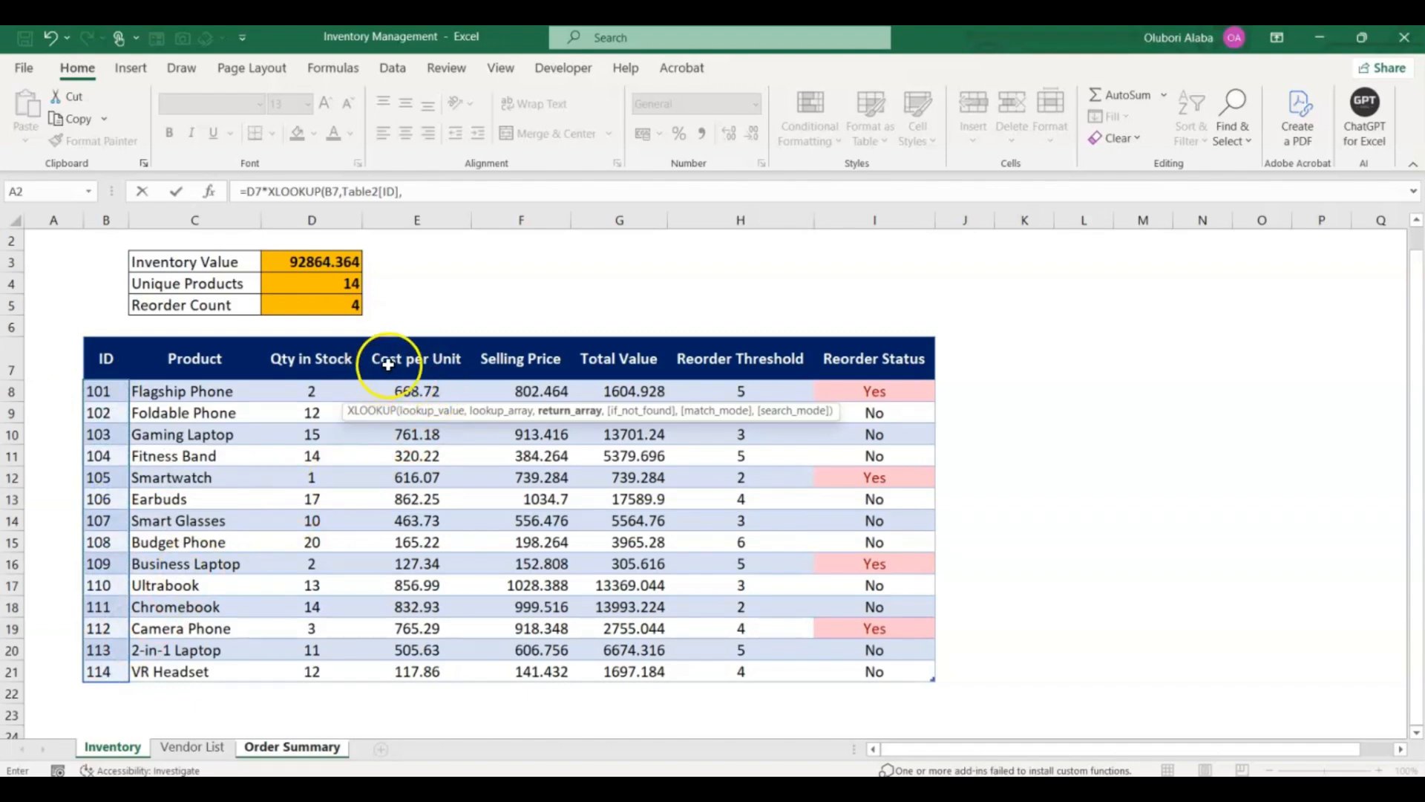
pyautogui.moveTo(413, 394); pyautogui.dragTo(407, 668)
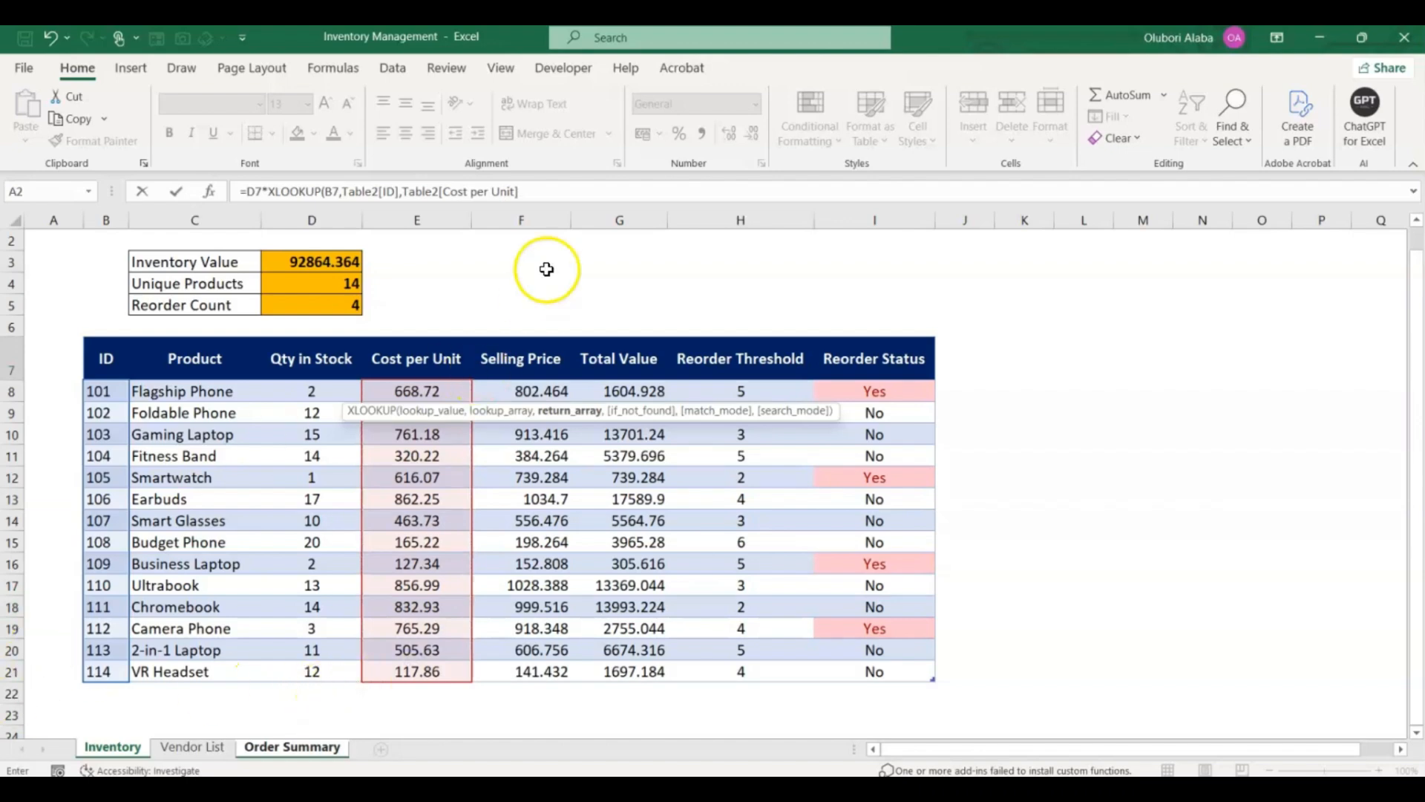
pyautogui.click(537, 197)
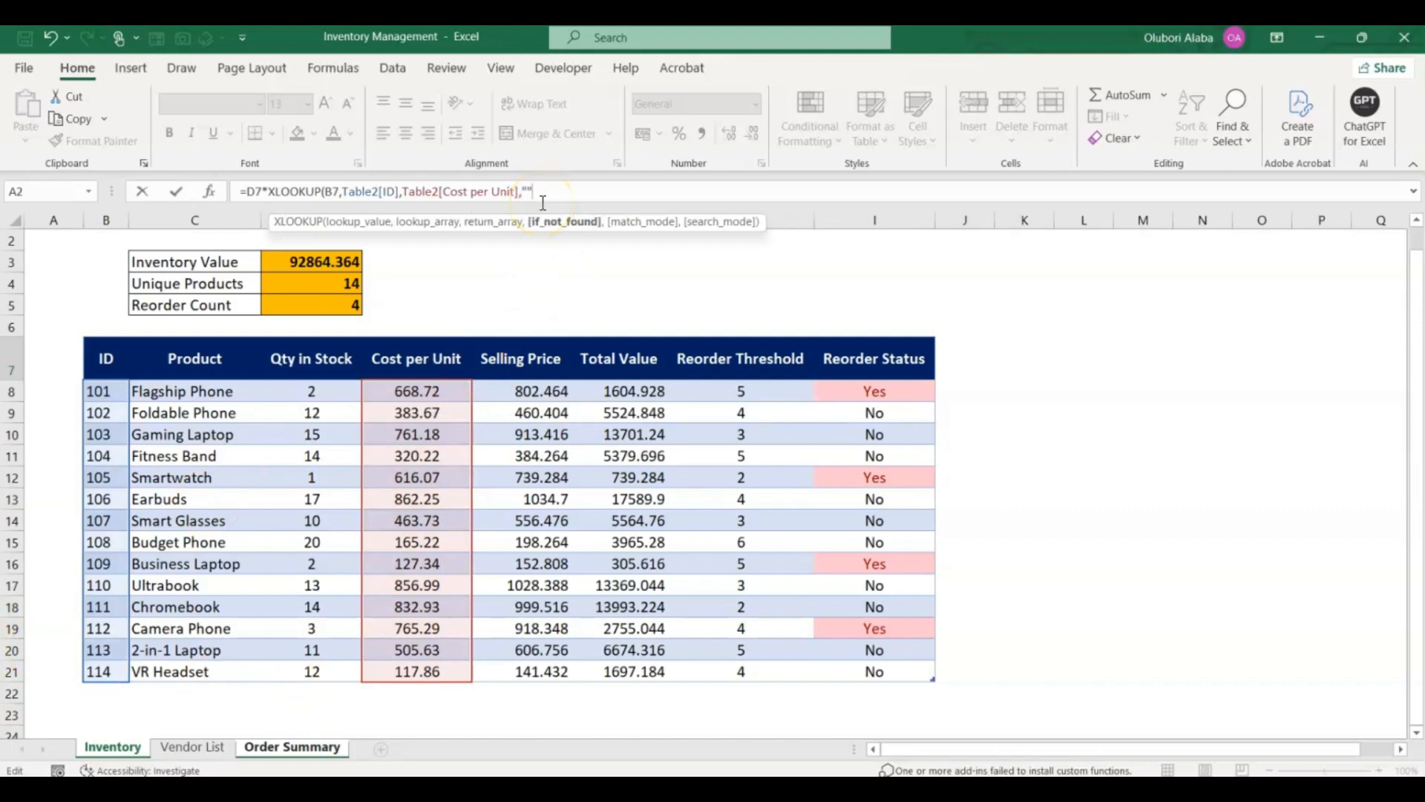
pyautogui.write(')')
pyautogui.press('Return')
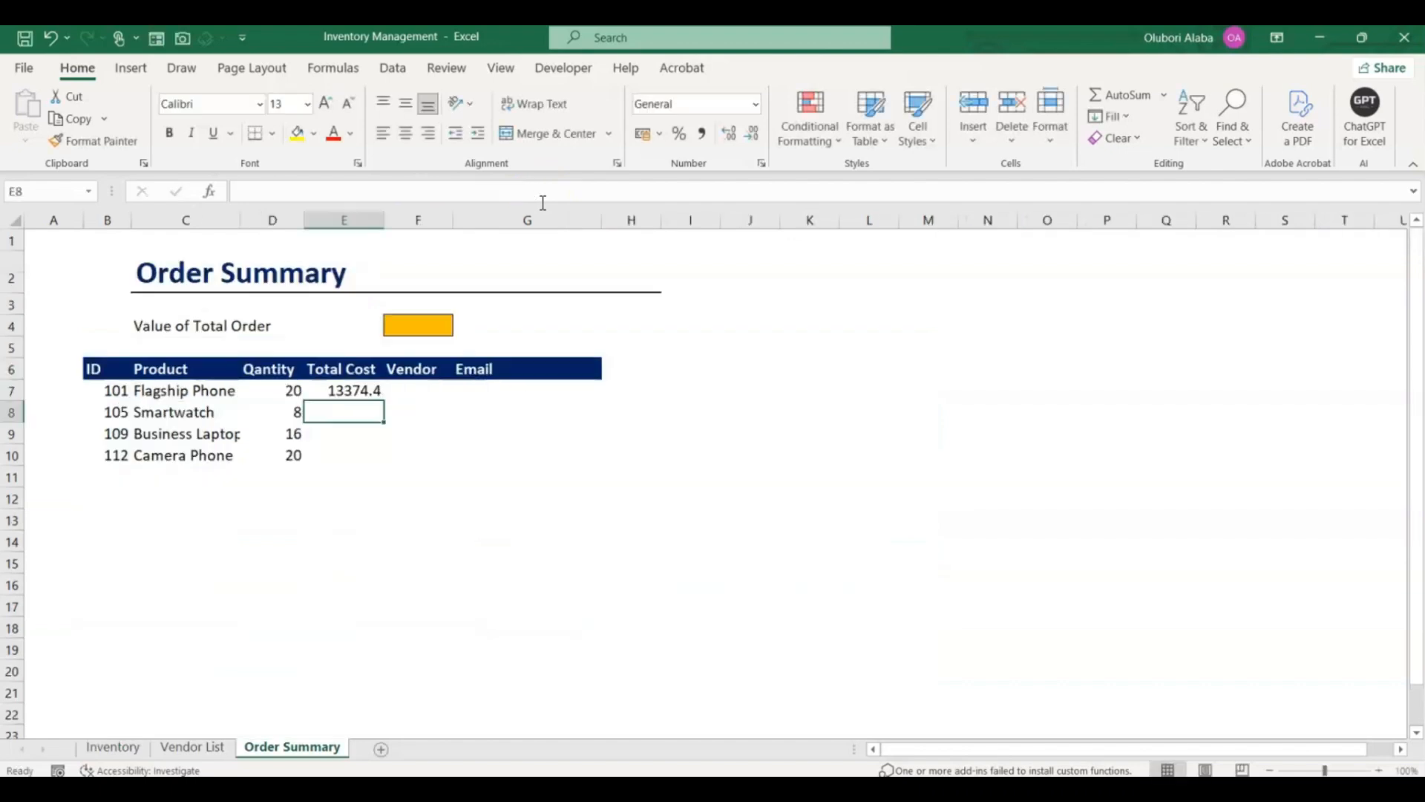
# Step: Fill the total cost formula from cell E7 down to E20
pyautogui.click(356, 391)
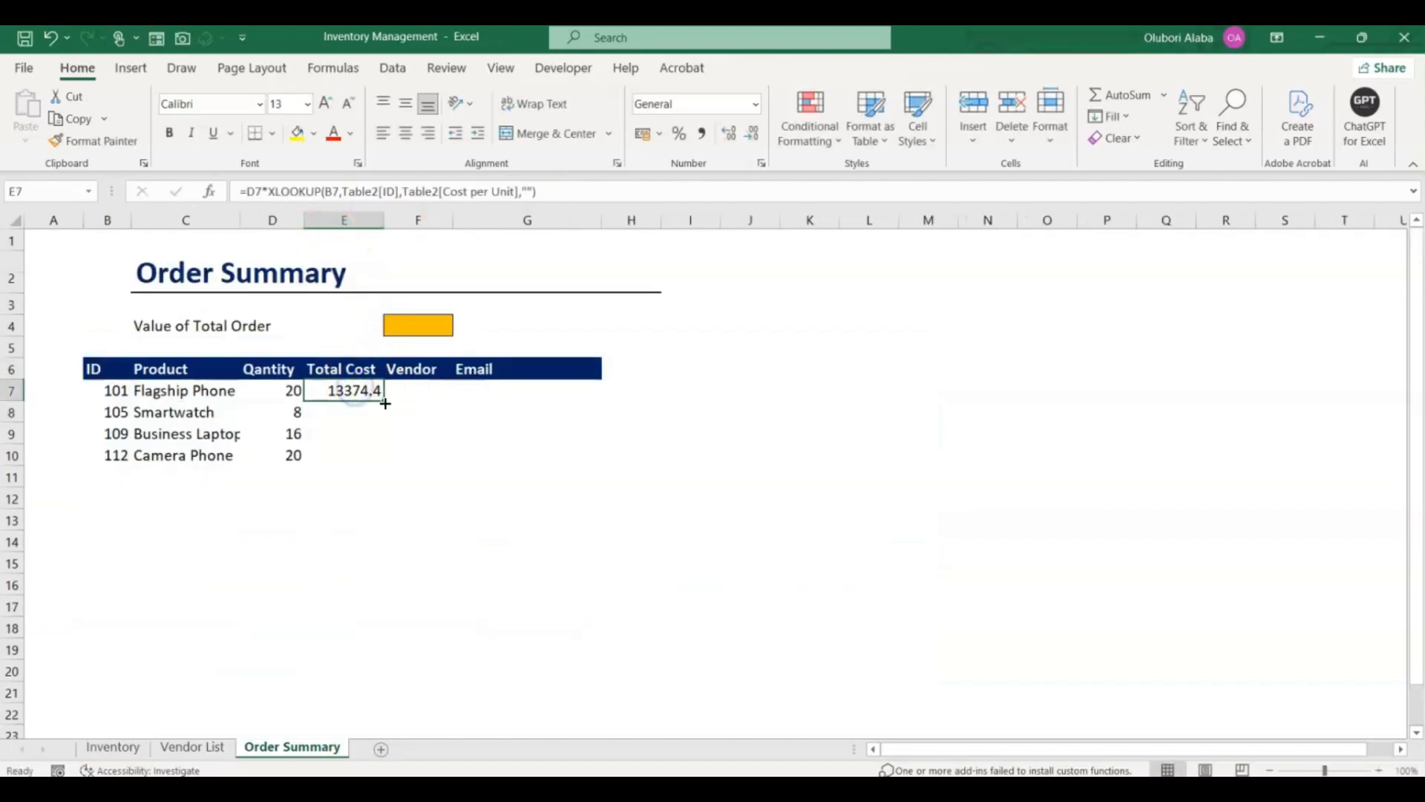
pyautogui.moveTo(385, 403); pyautogui.dragTo(409, 681)
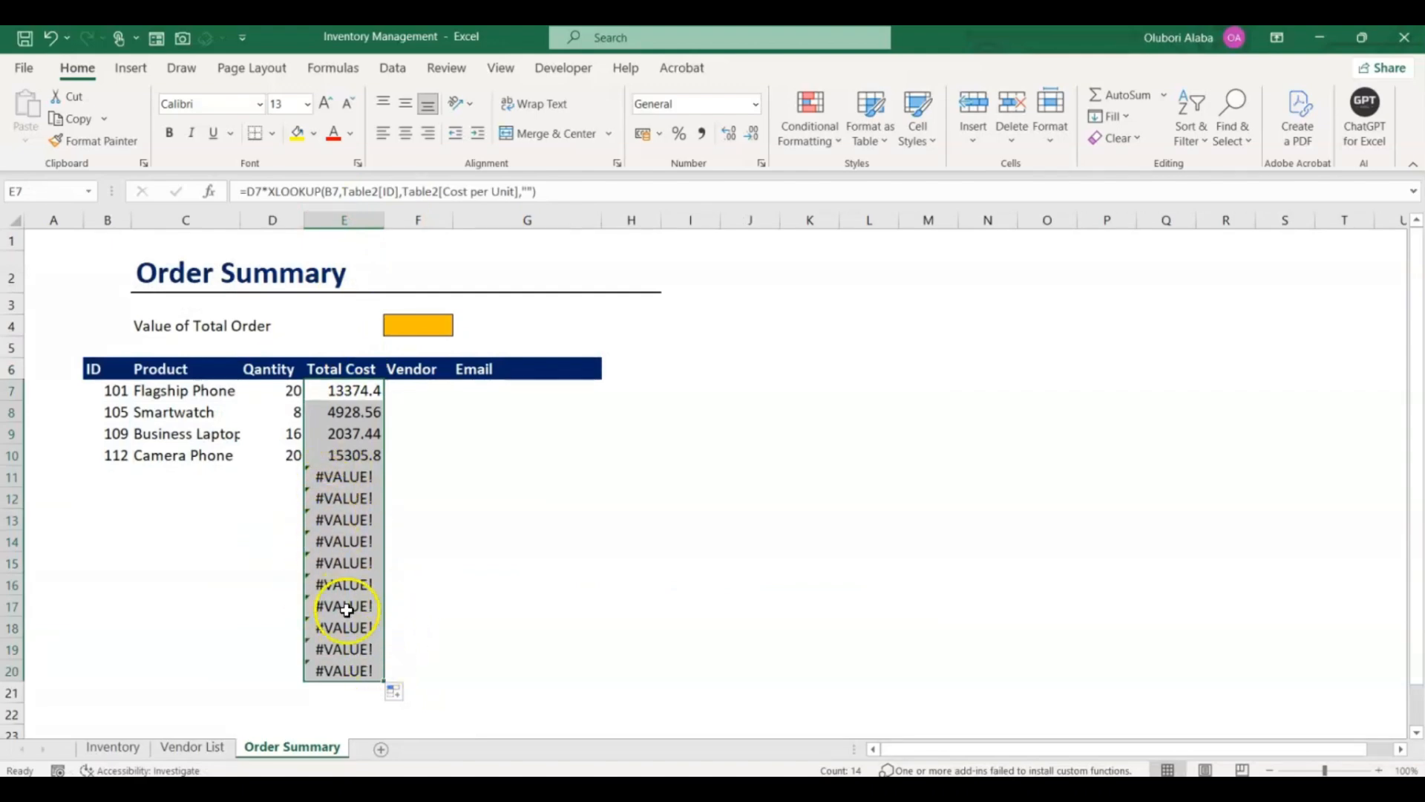
# Step: Wrap the total cost formula in E7 in IFERROR with "" as the error value: =IFERROR(D7*XLOOKUP(B7,Table2[ID],Table2[Cost per Unit],""),"")
pyautogui.click(320, 387)
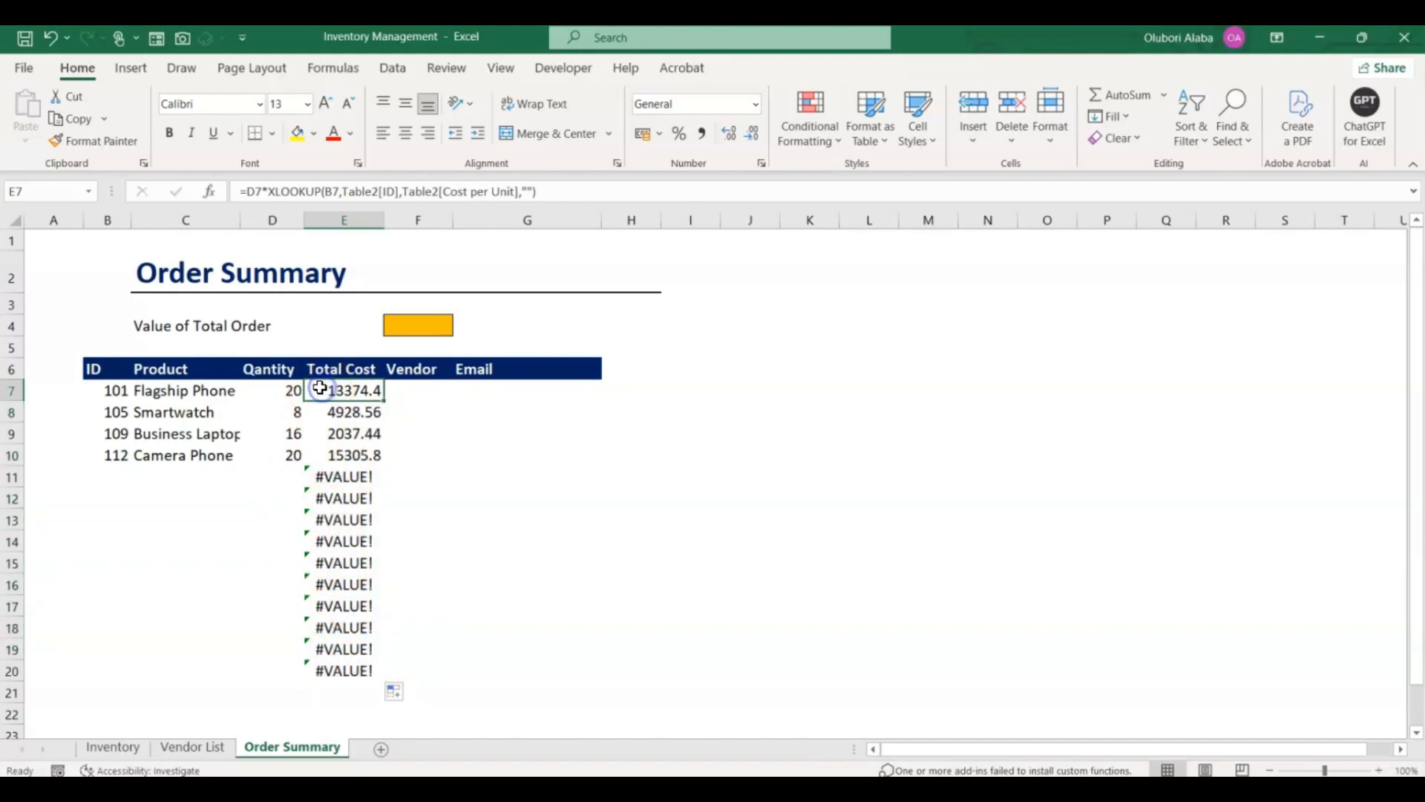
pyautogui.click(248, 192)
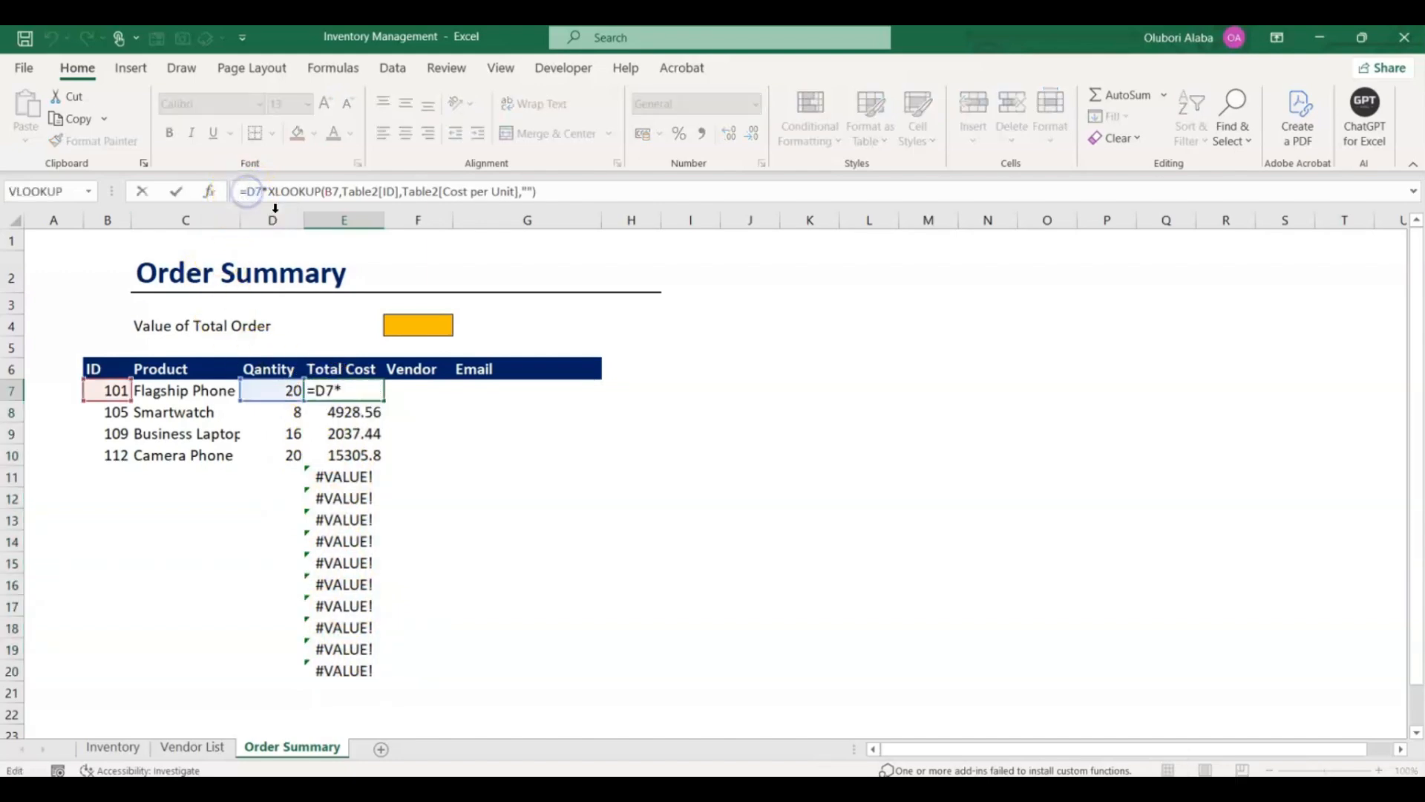
pyautogui.write('ifee')
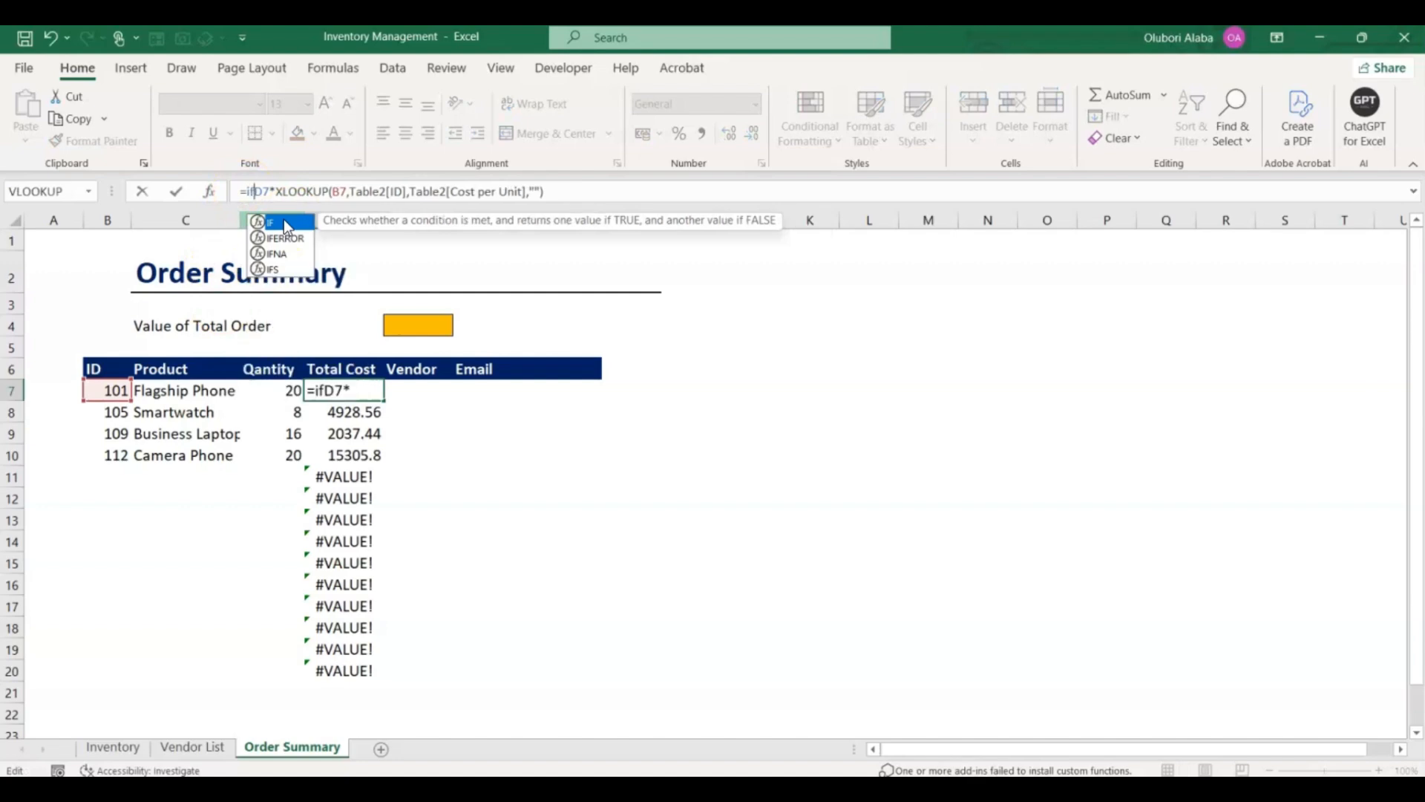
pyautogui.press('BackSpace')
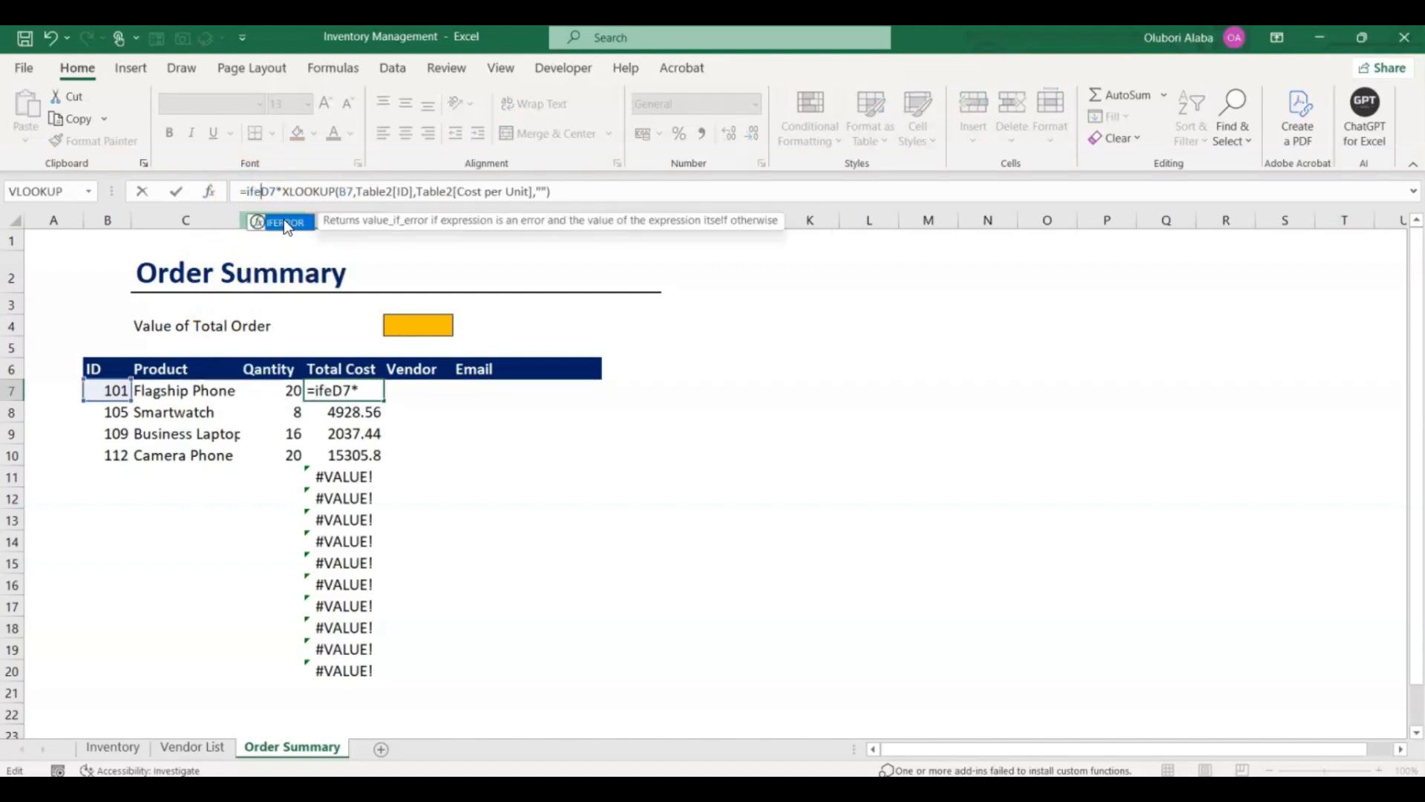
pyautogui.doubleClick(284, 222)
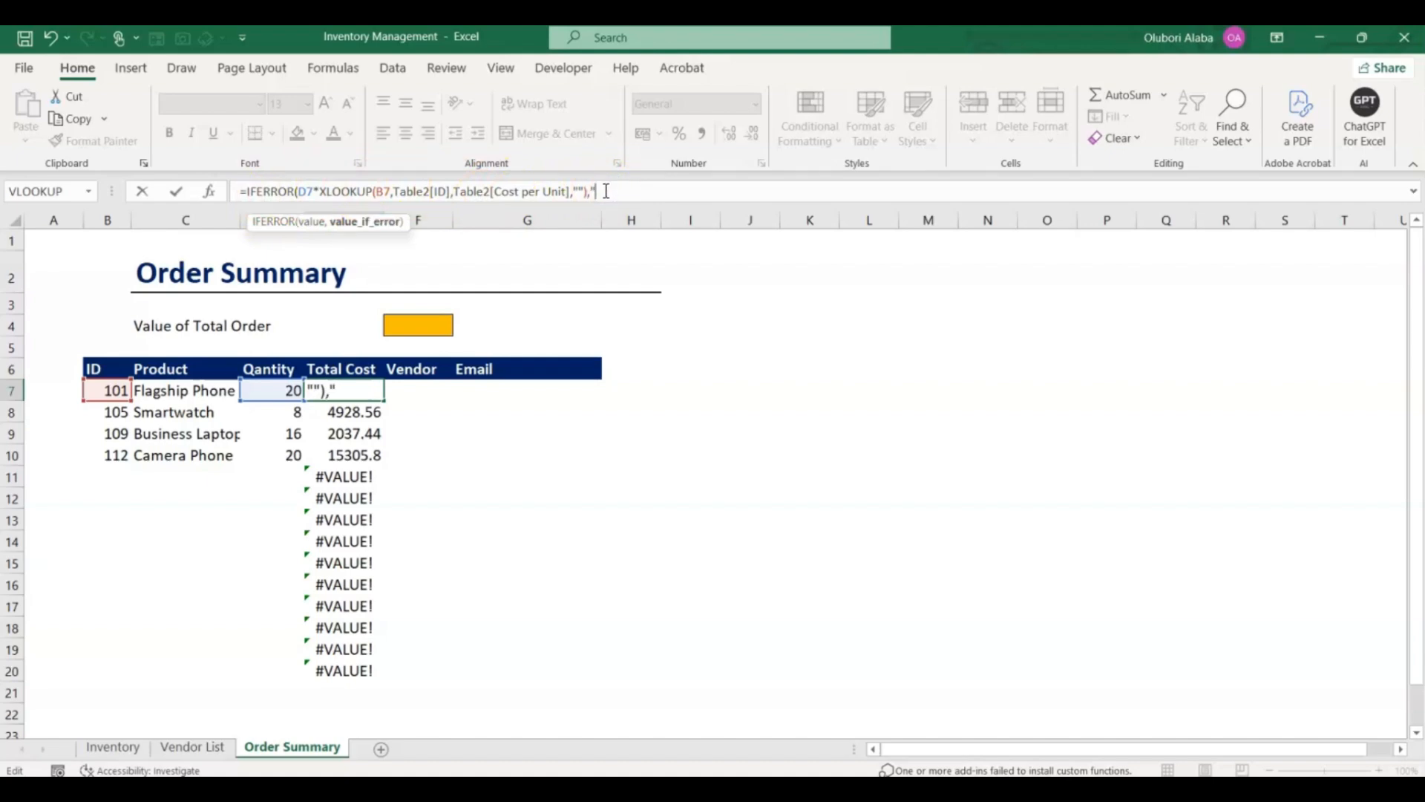
pyautogui.write(')')
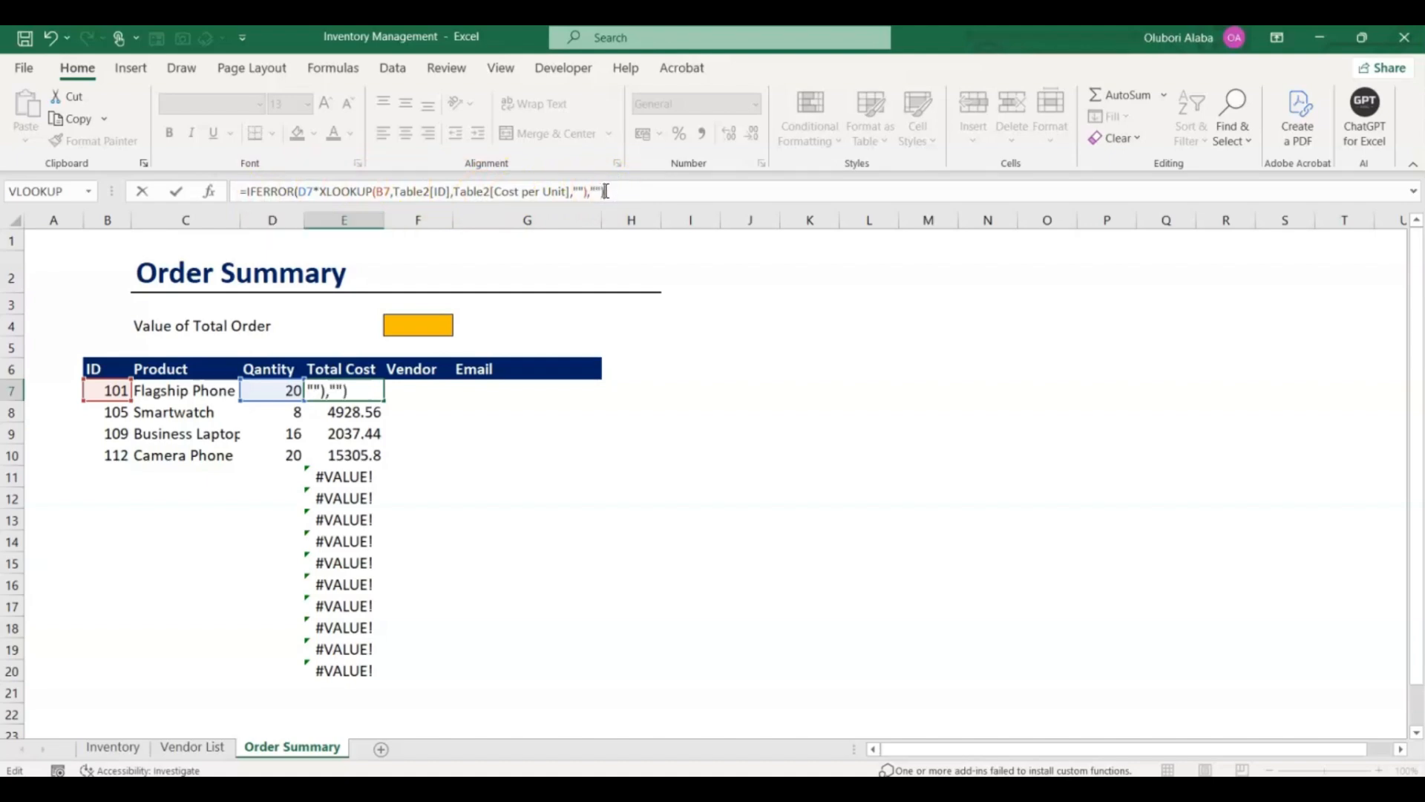
pyautogui.press('Return')
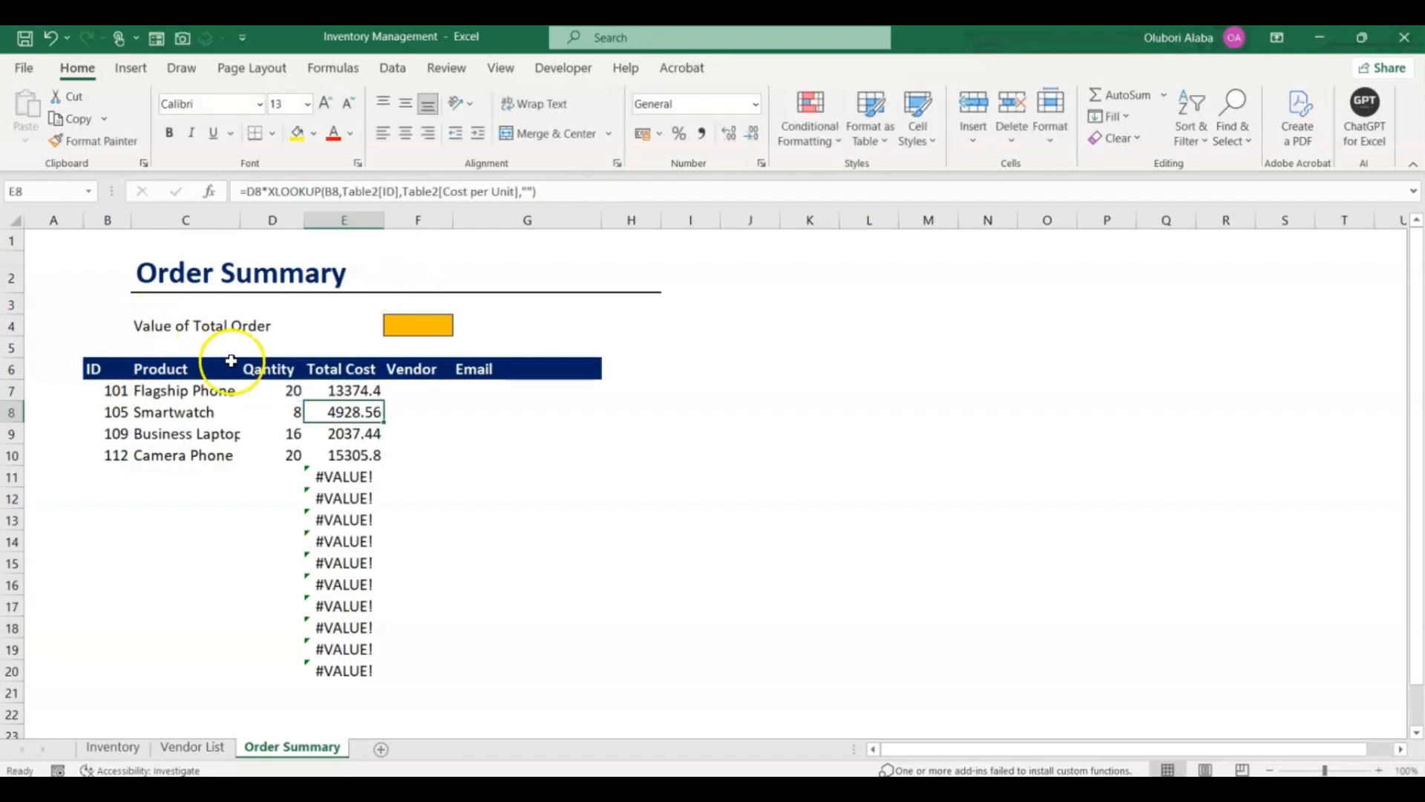
# Step: Fill the IFERROR total cost formula from cell E7 down to E24
pyautogui.click(343, 391)
pyautogui.moveTo(384, 401); pyautogui.dragTo(416, 694)
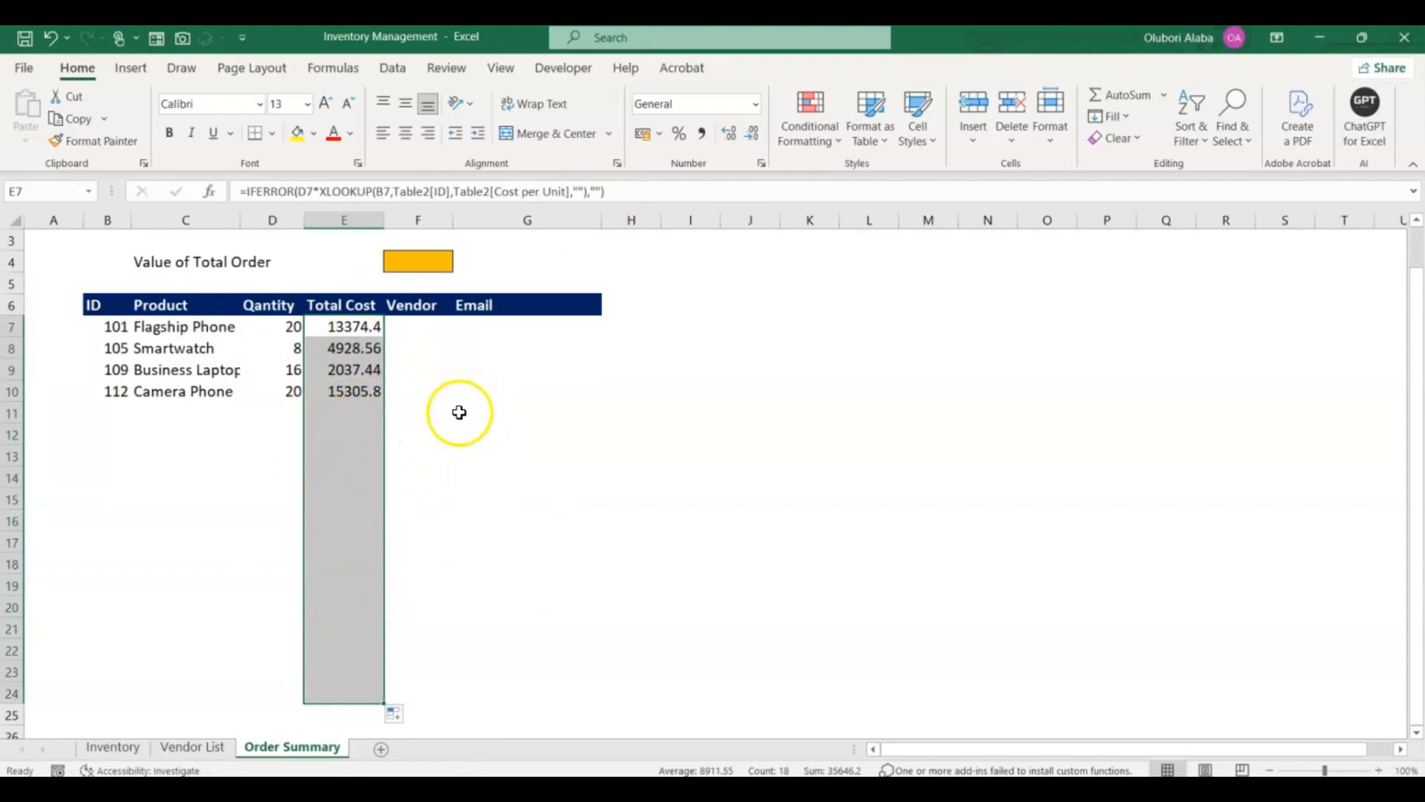
pyautogui.scroll(1, 445, 417)
# Step: Look up the vendor and email in Order Summary cell F7 with the formula =XLOOKUP(B7,Table1[ID],Table1[[Vendor List]:[Email]],"")
pyautogui.click(412, 388)
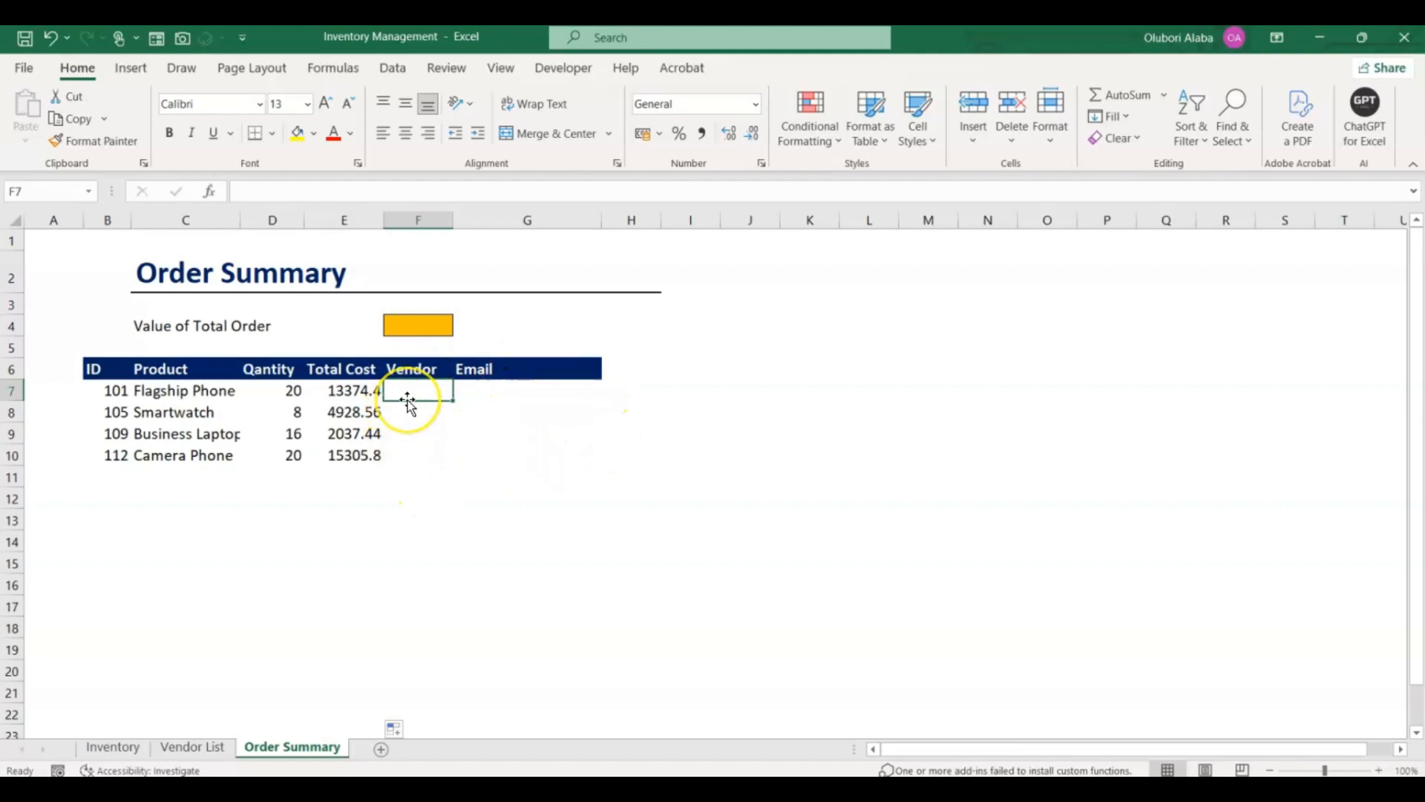
pyautogui.write('=')
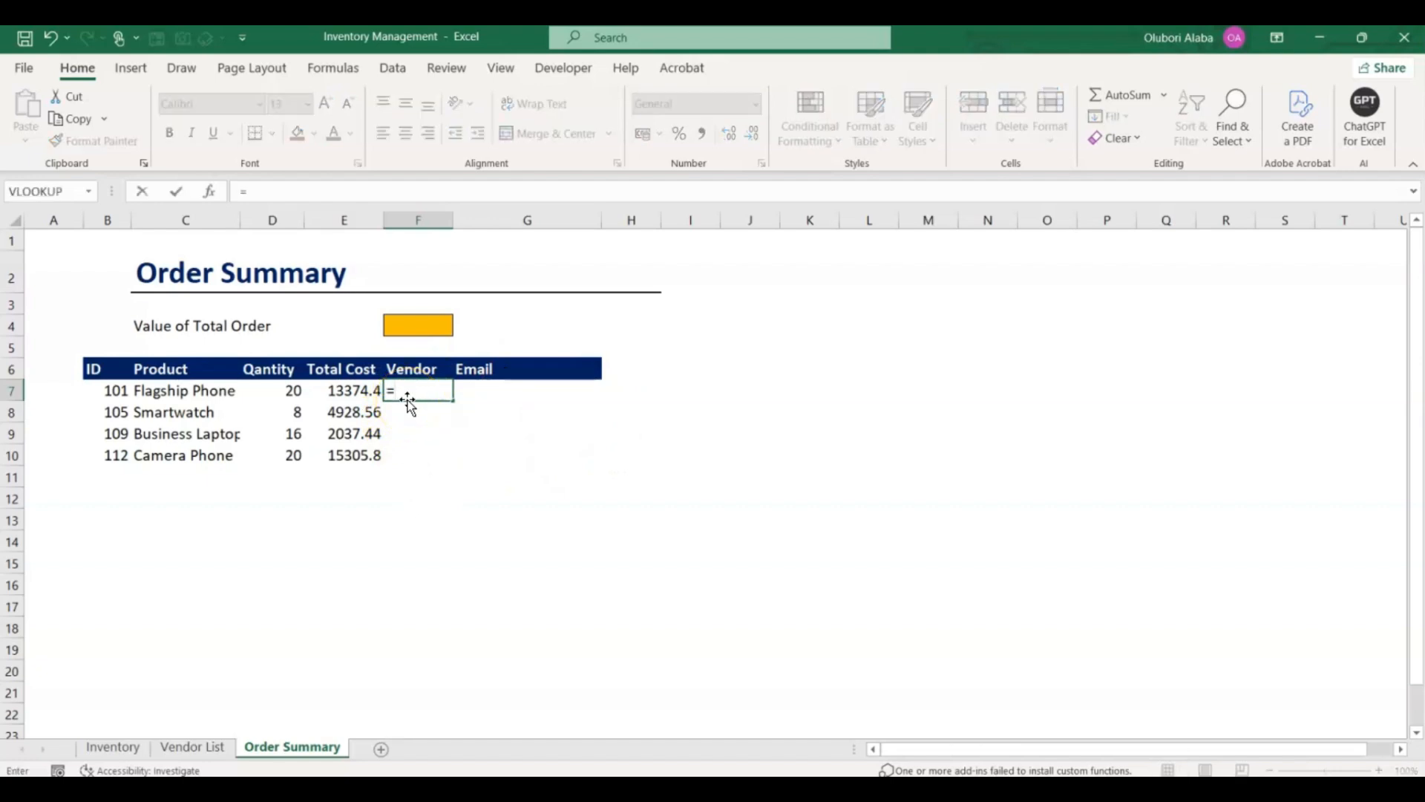
pyautogui.write('xl')
pyautogui.press('Tab')
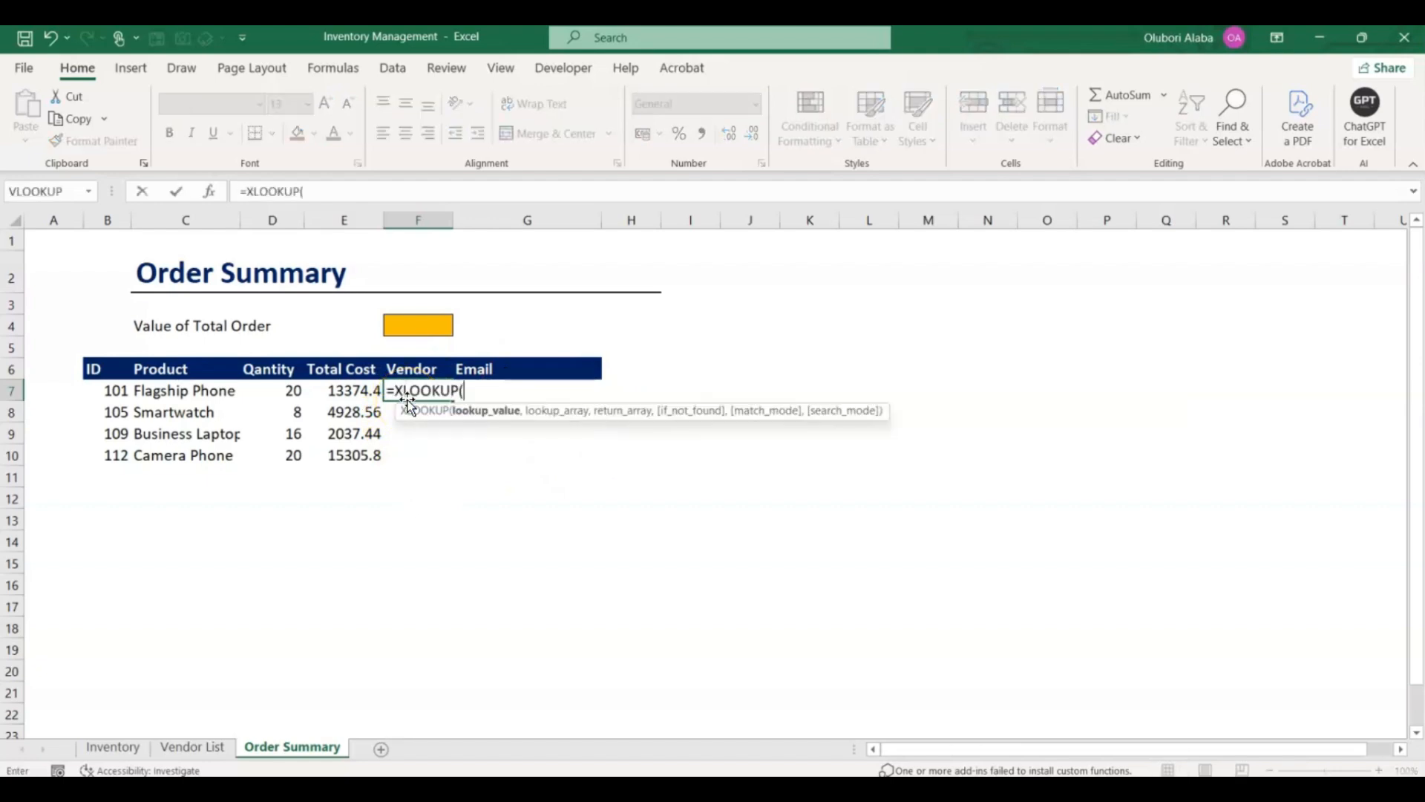
pyautogui.click(102, 390)
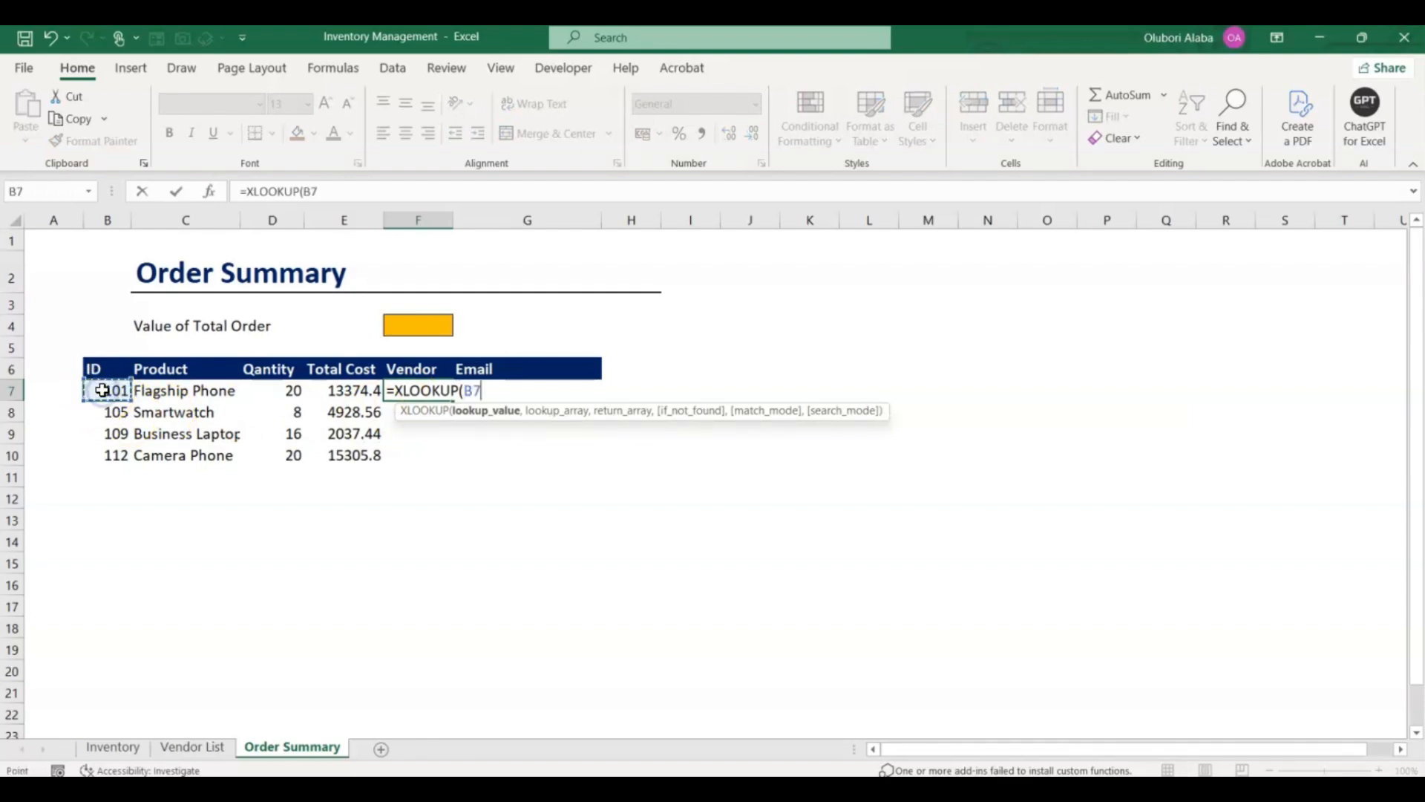
pyautogui.write(',')
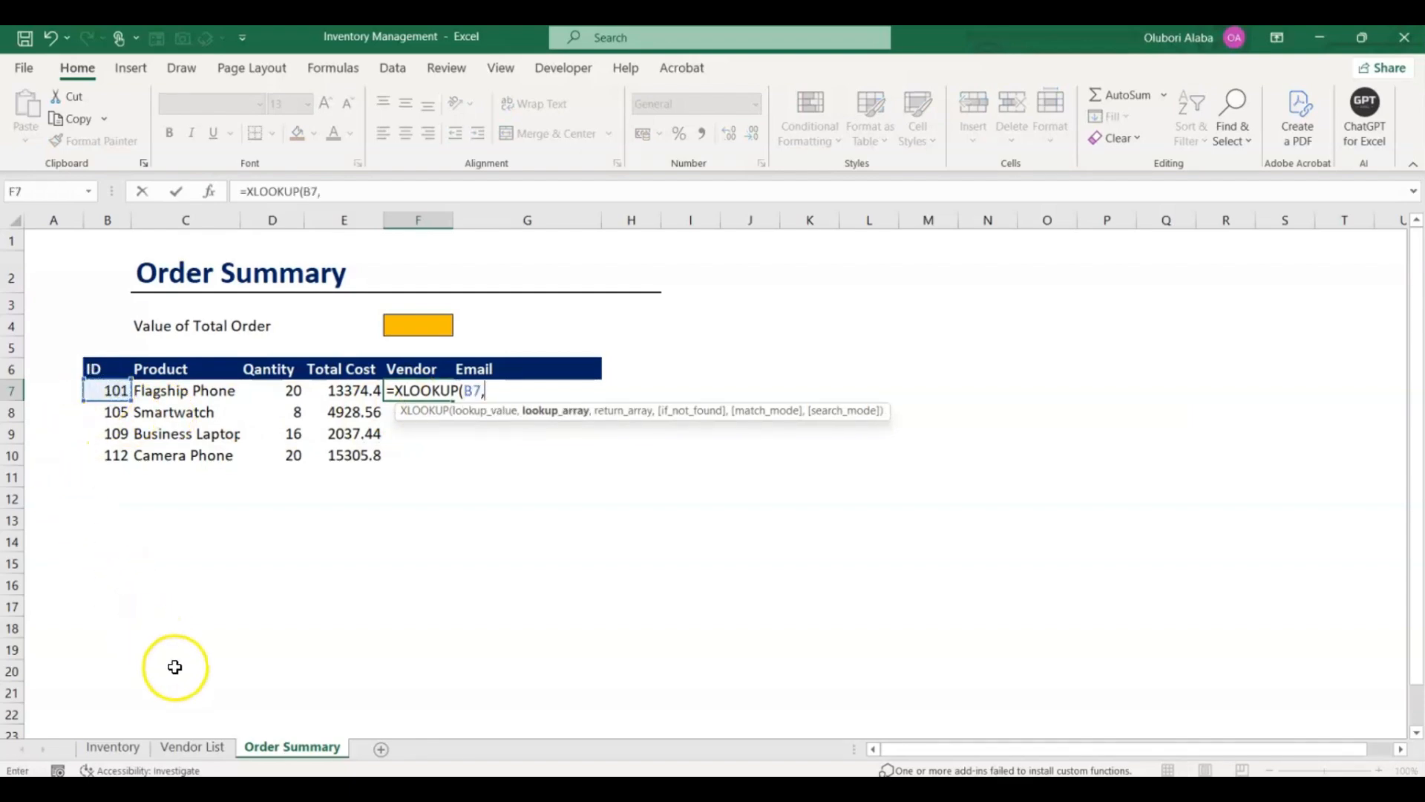
pyautogui.click(194, 747)
pyautogui.moveTo(99, 326); pyautogui.dragTo(116, 648)
pyautogui.write(',')
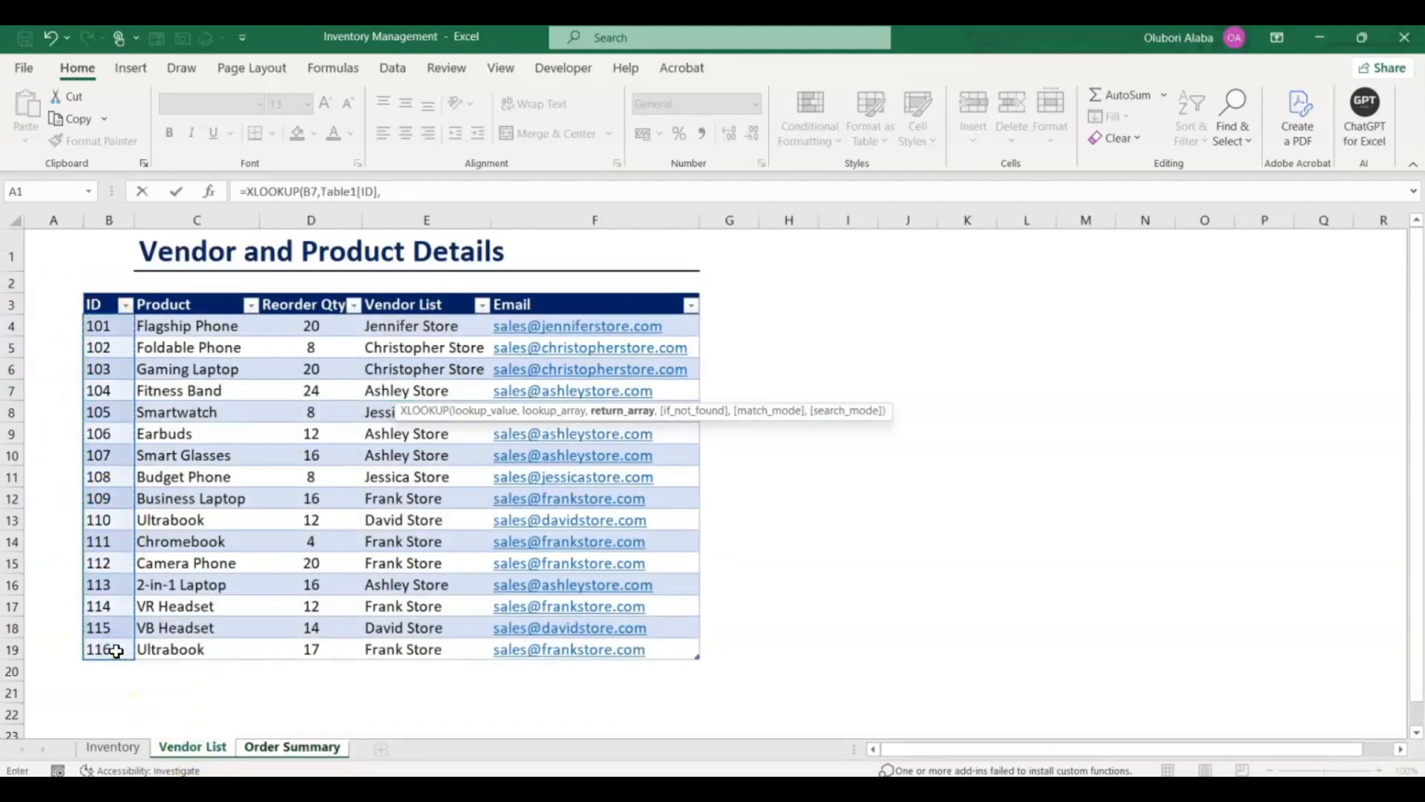
pyautogui.click(384, 328)
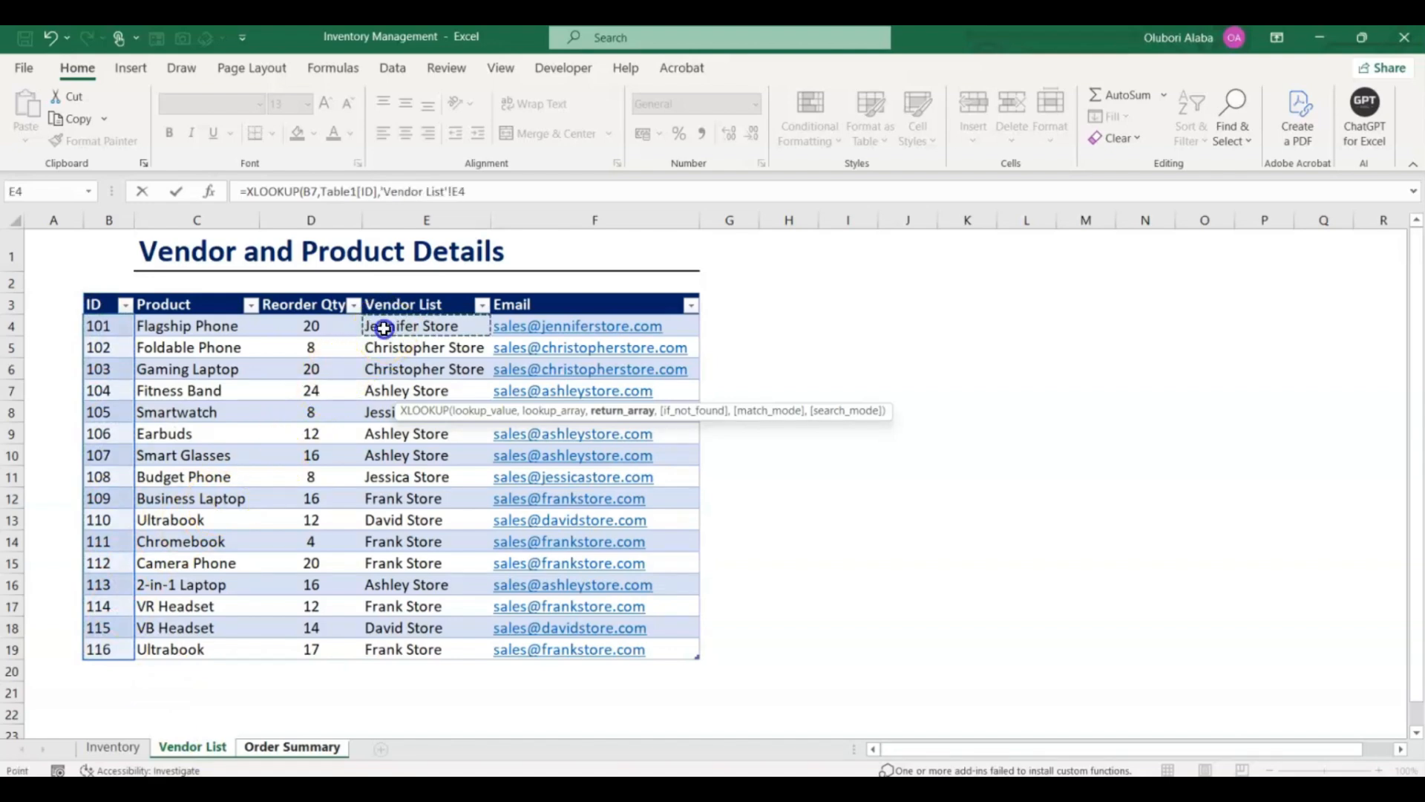
pyautogui.moveTo(383, 328); pyautogui.dragTo(558, 641)
pyautogui.write(',')
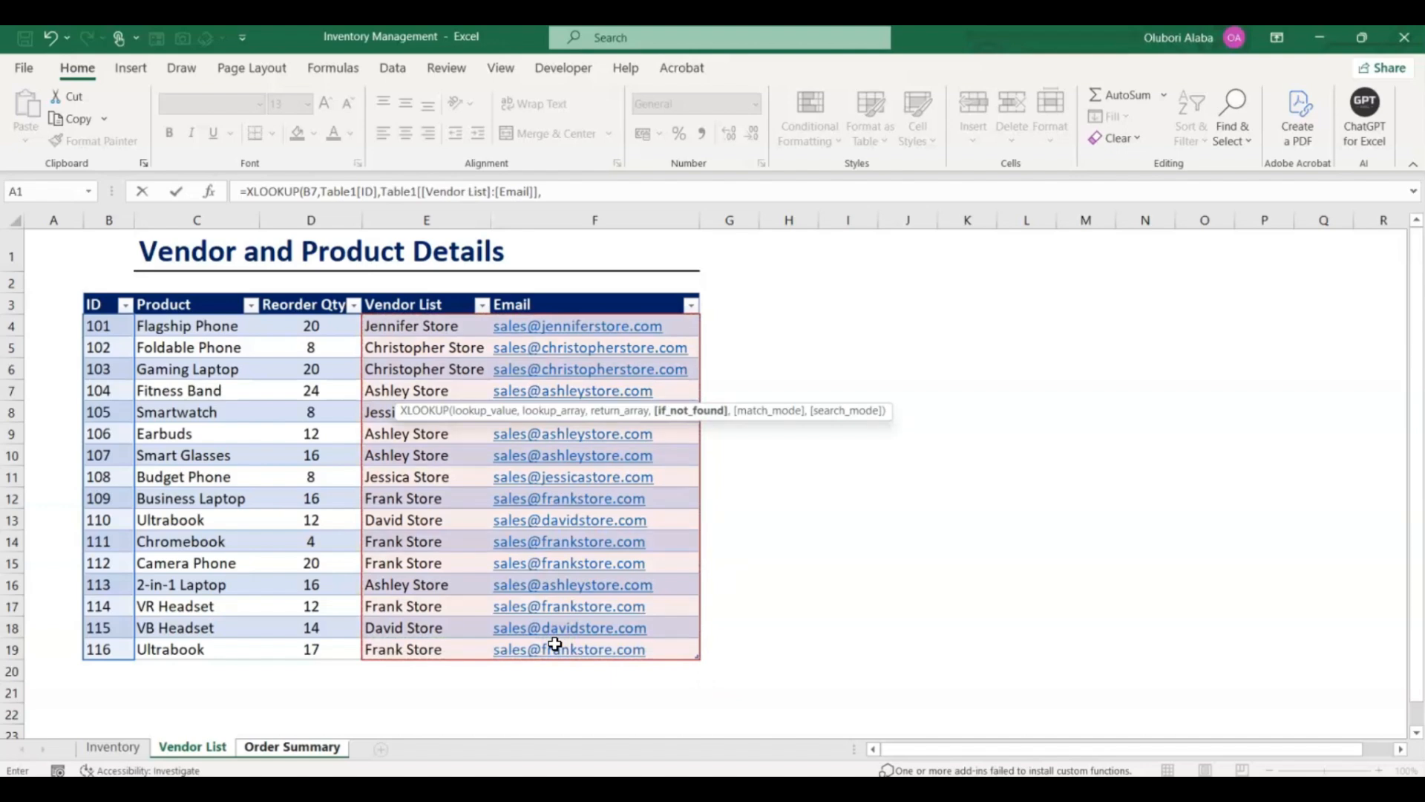
pyautogui.write('"")')
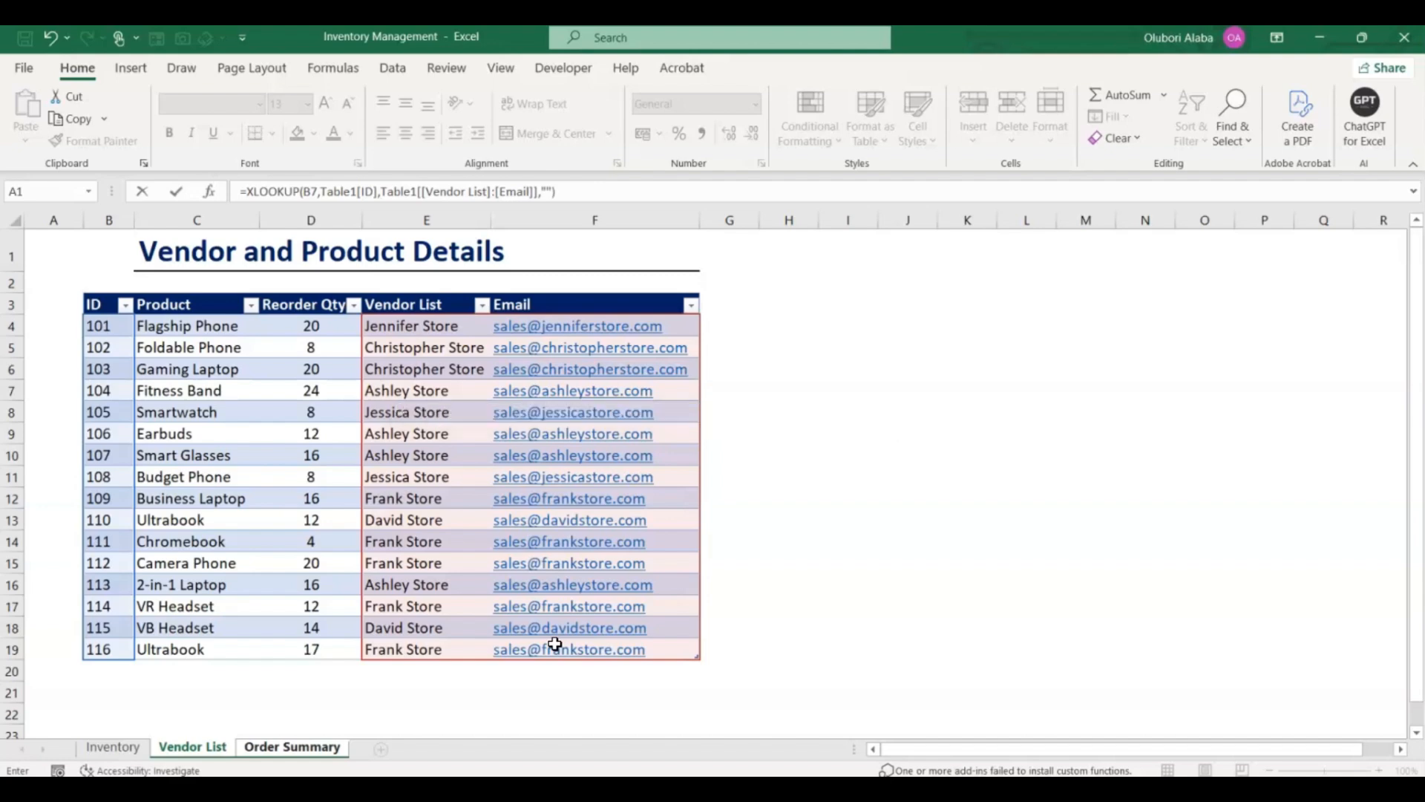
pyautogui.press('Return')
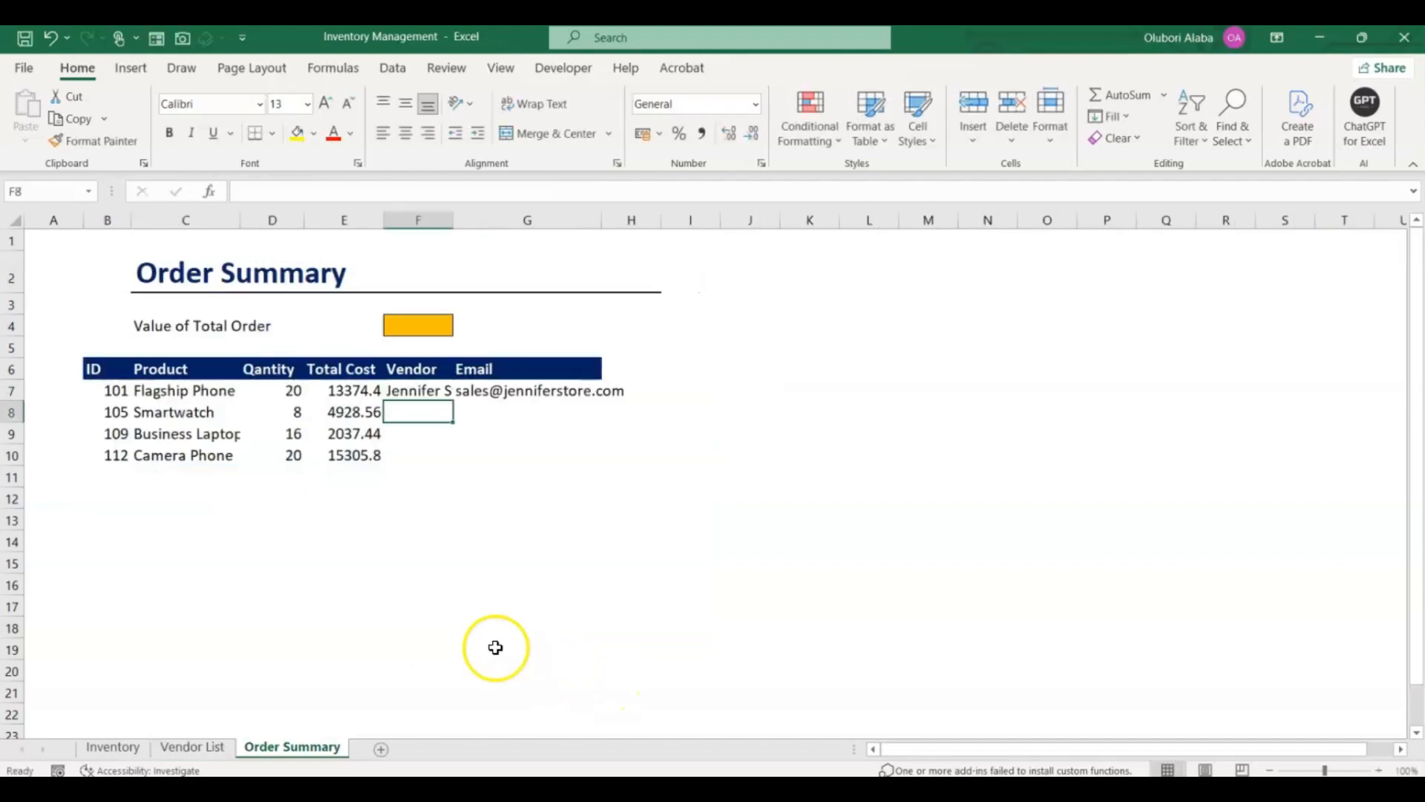
# Step: Fill the vendor and email lookup formula from cell F7 down to F24
pyautogui.click(428, 394)
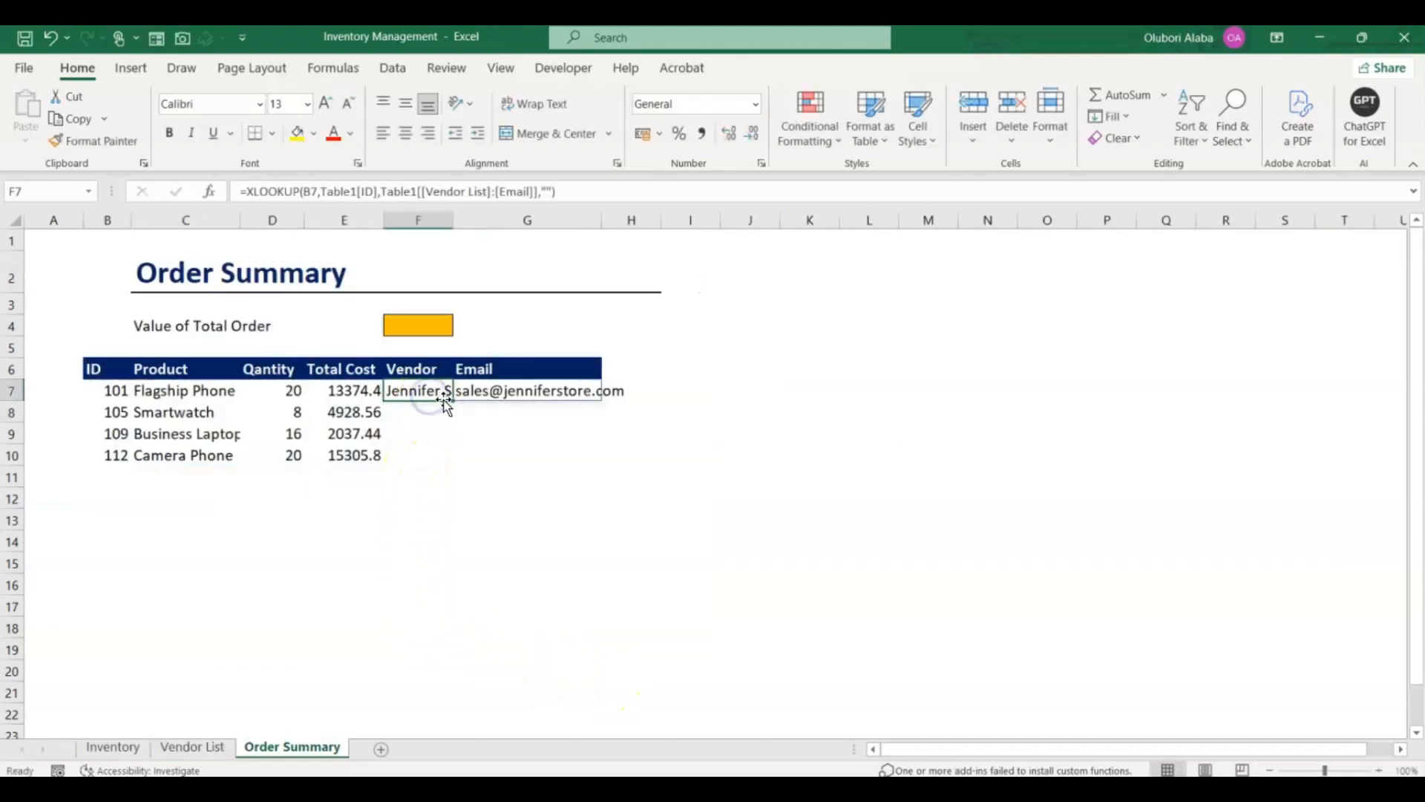
pyautogui.moveTo(453, 399); pyautogui.dragTo(502, 702)
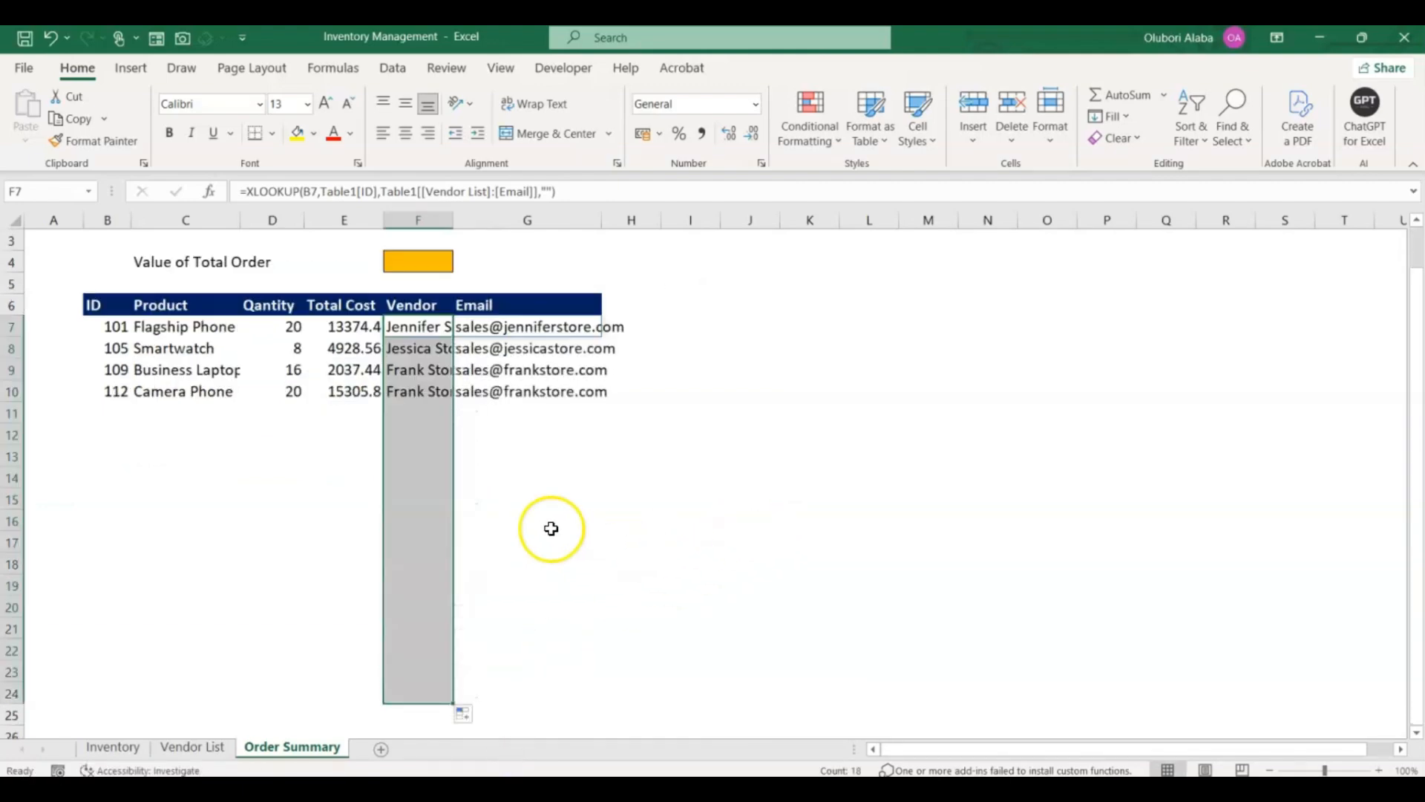
pyautogui.click(225, 453)
pyautogui.scroll(1, 236, 470)
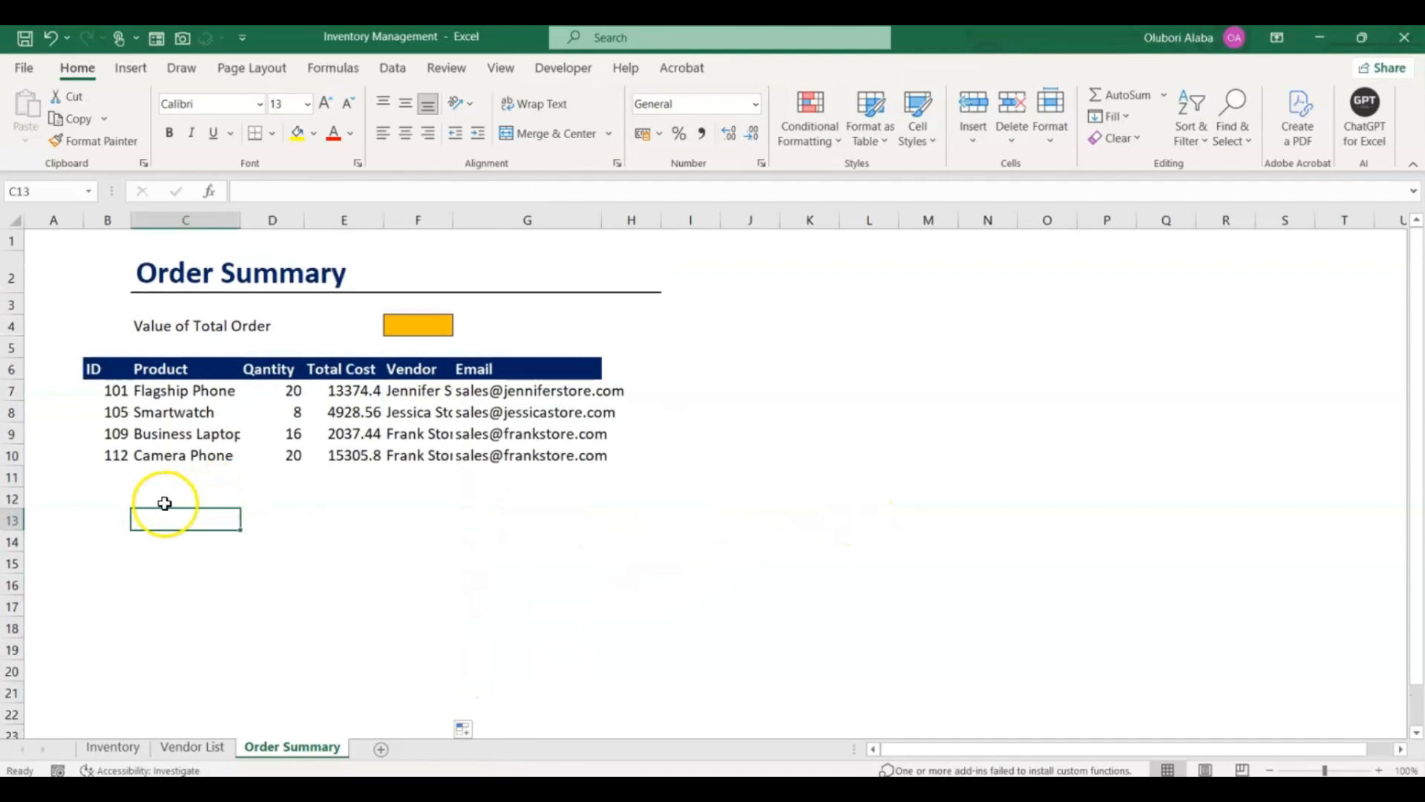
# Step: Auto-fit the Vendor and Email columns, F and G, on the Order Summary sheet to their contents
pyautogui.doubleClick(453, 220)
pyautogui.doubleClick(633, 219)
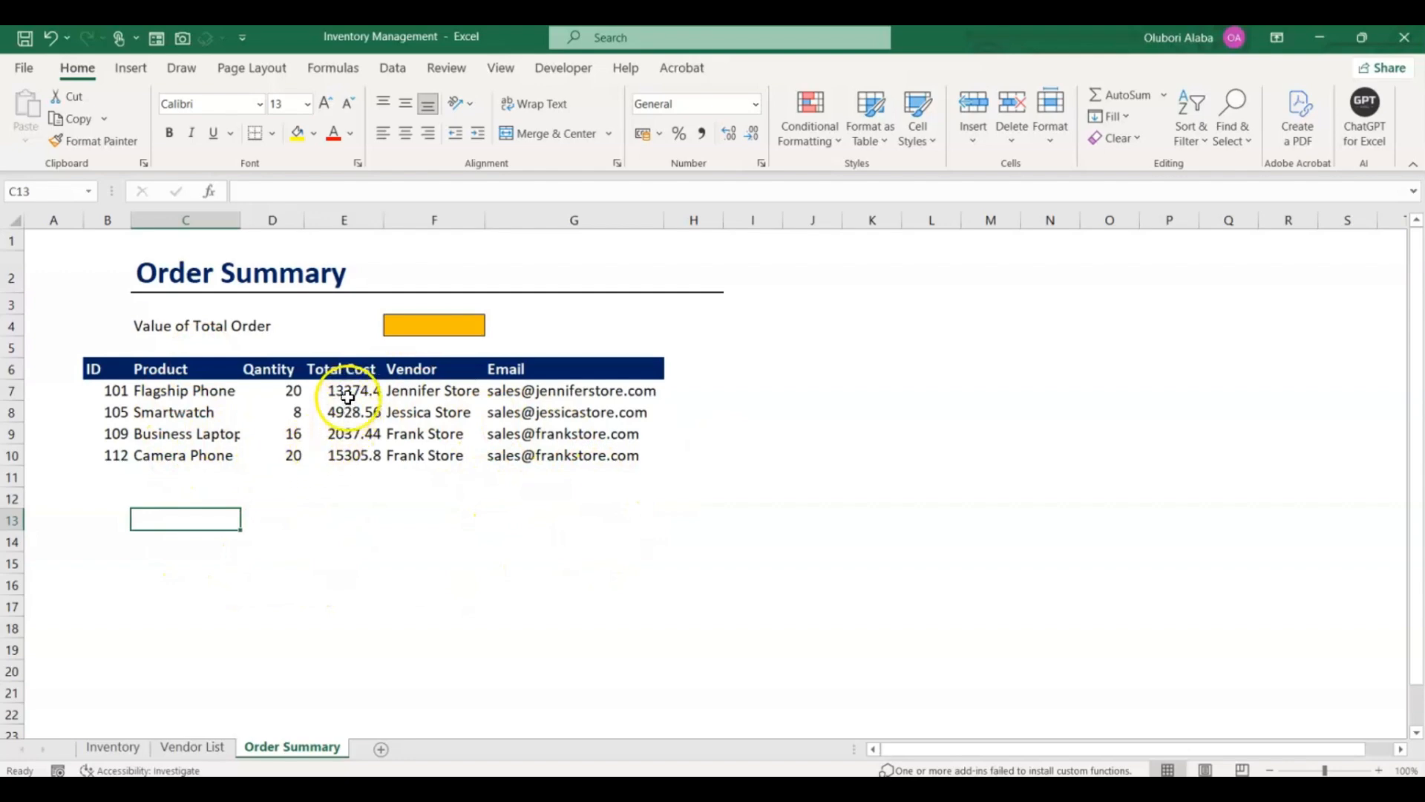
# Step: Apply the comma number style to the total costs in E7:E10 and widen column E to about 13.89
pyautogui.moveTo(346, 390); pyautogui.dragTo(349, 455)
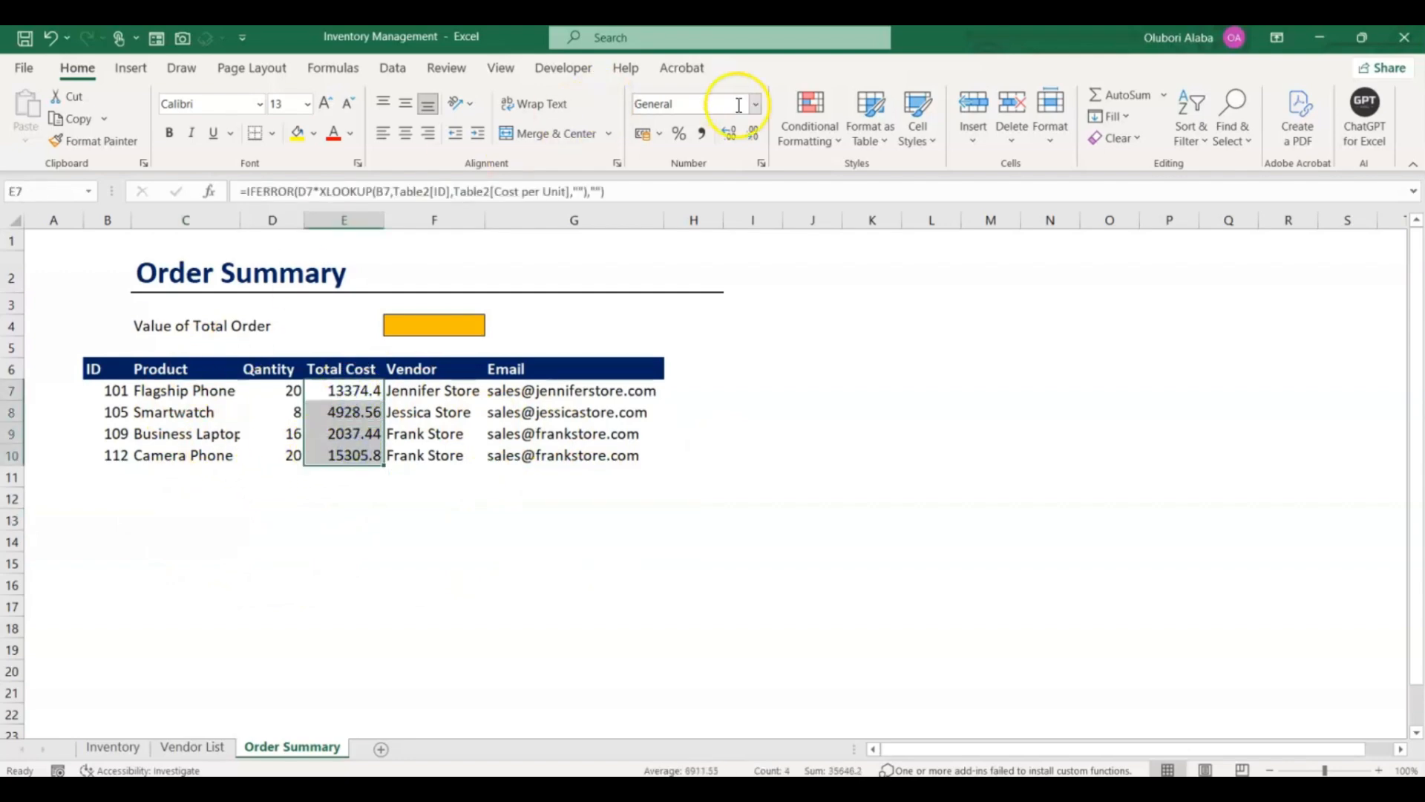
pyautogui.click(703, 136)
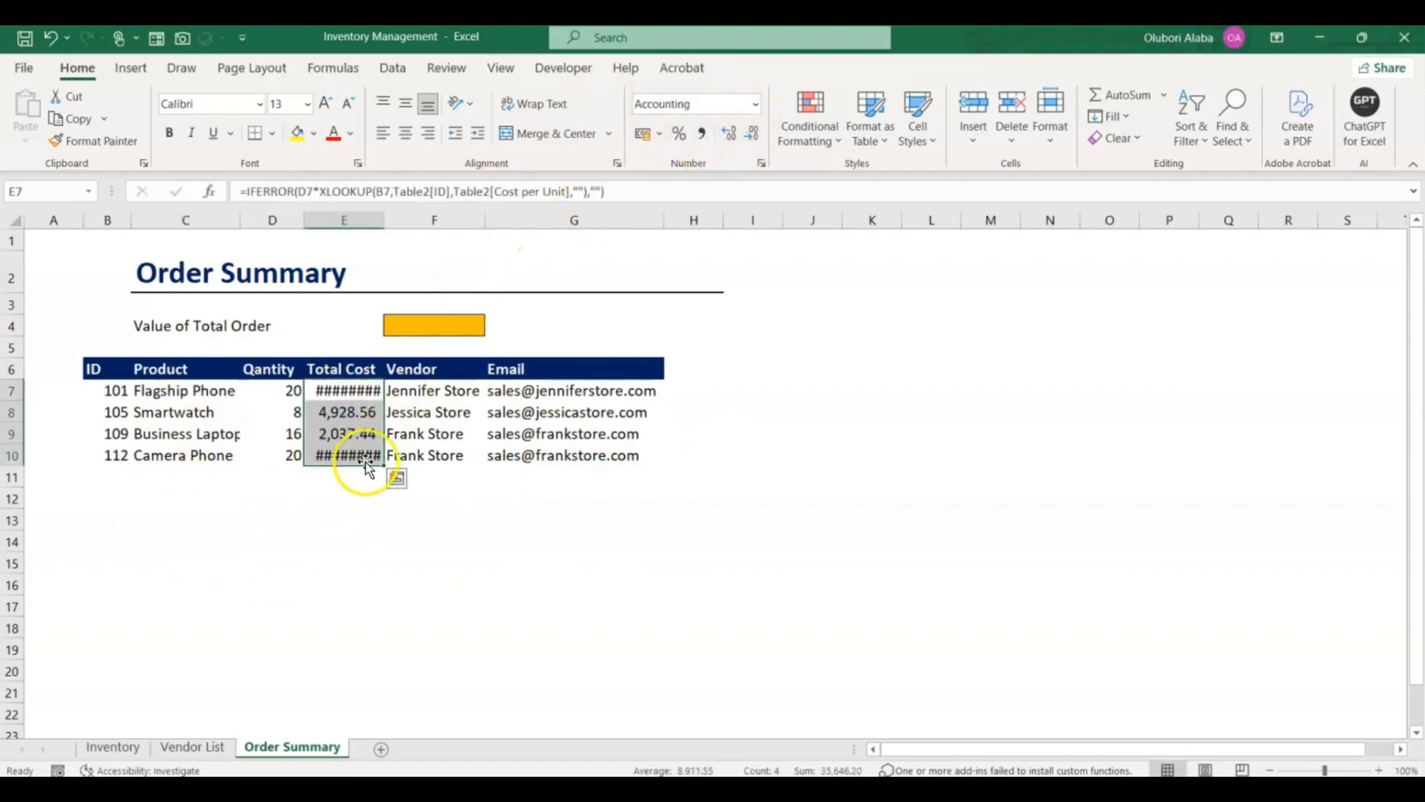
pyautogui.moveTo(383, 220); pyautogui.dragTo(402, 222)
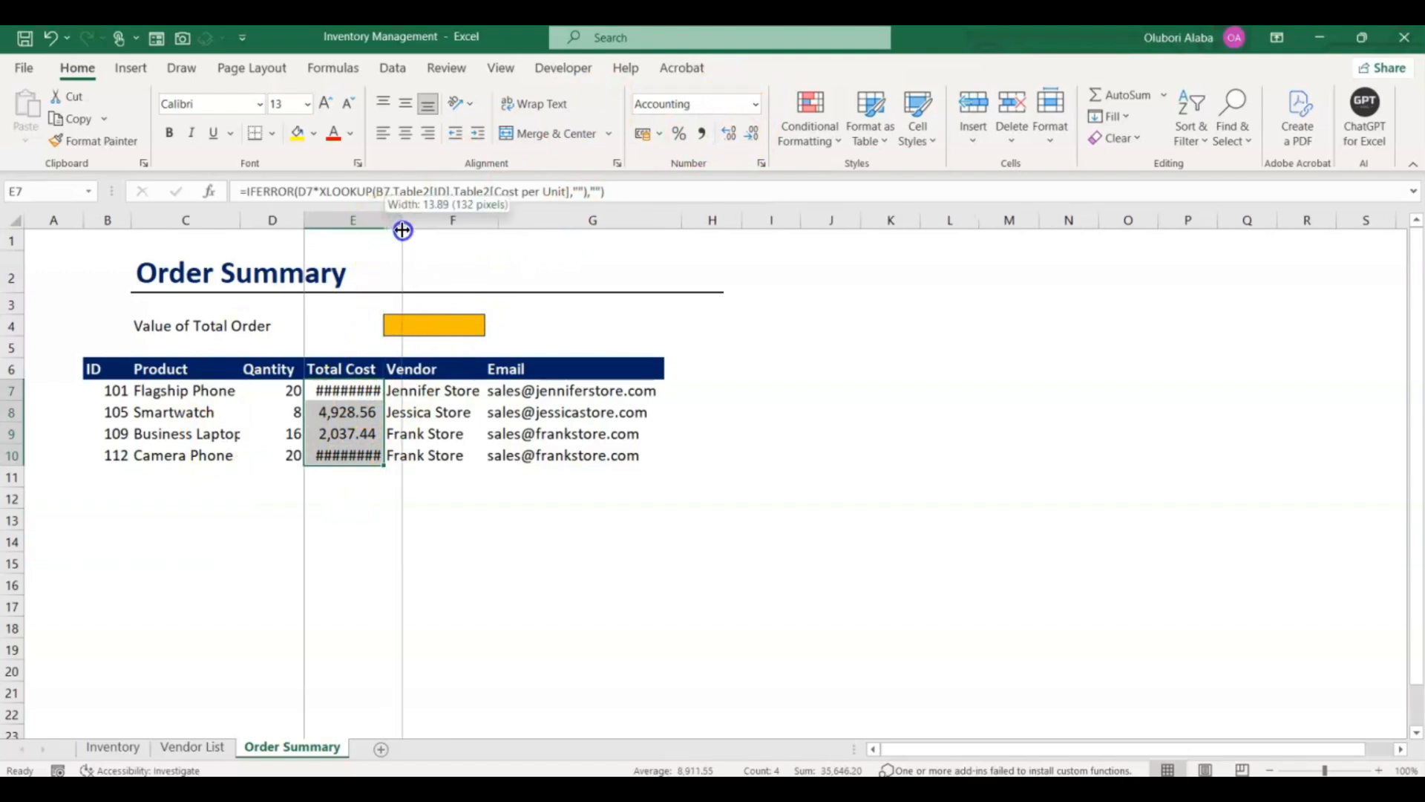
pyautogui.click(365, 499)
# Step: Total the order costs in the Value of Total Order cell F4 with the formula =SUM(E7:E10000)
pyautogui.click(432, 329)
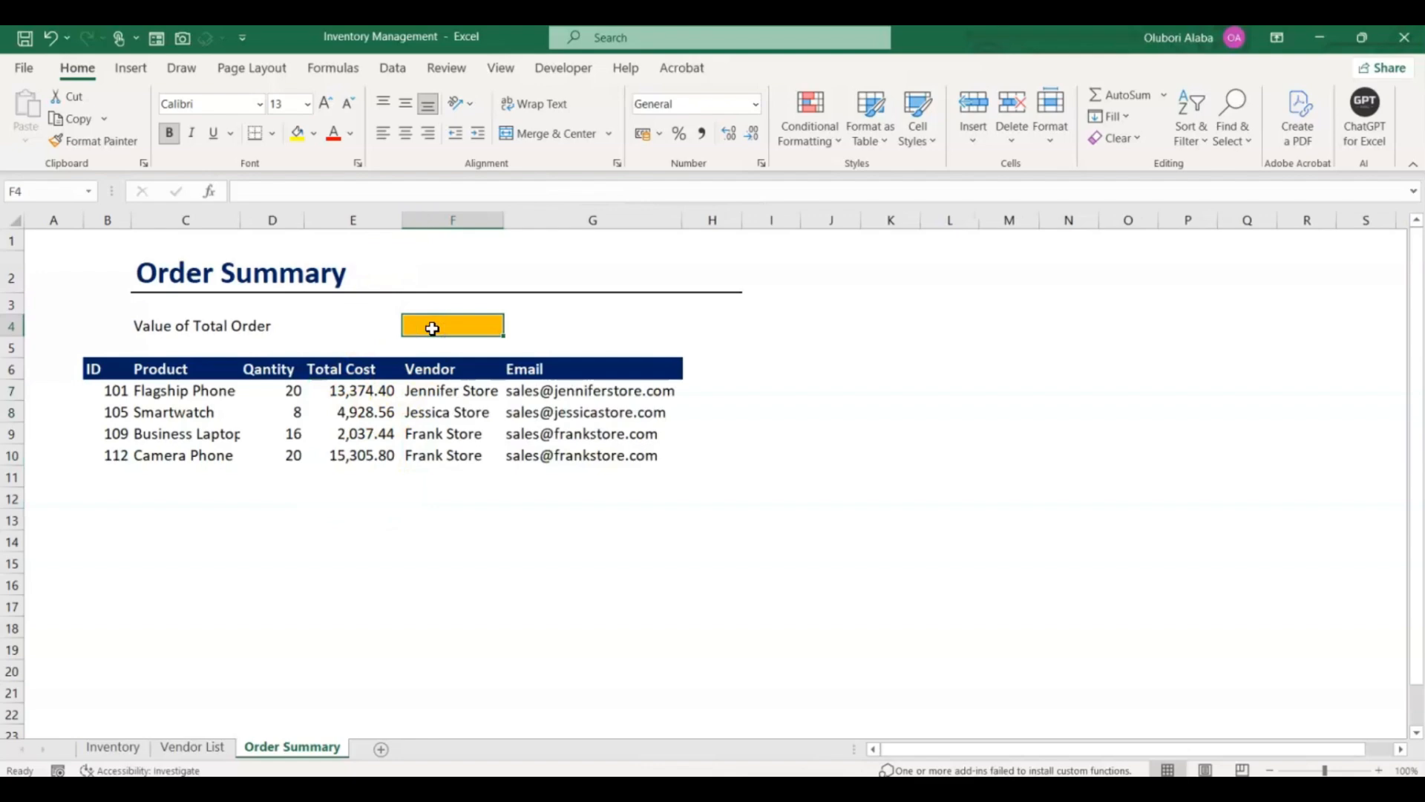
pyautogui.write('=sun')
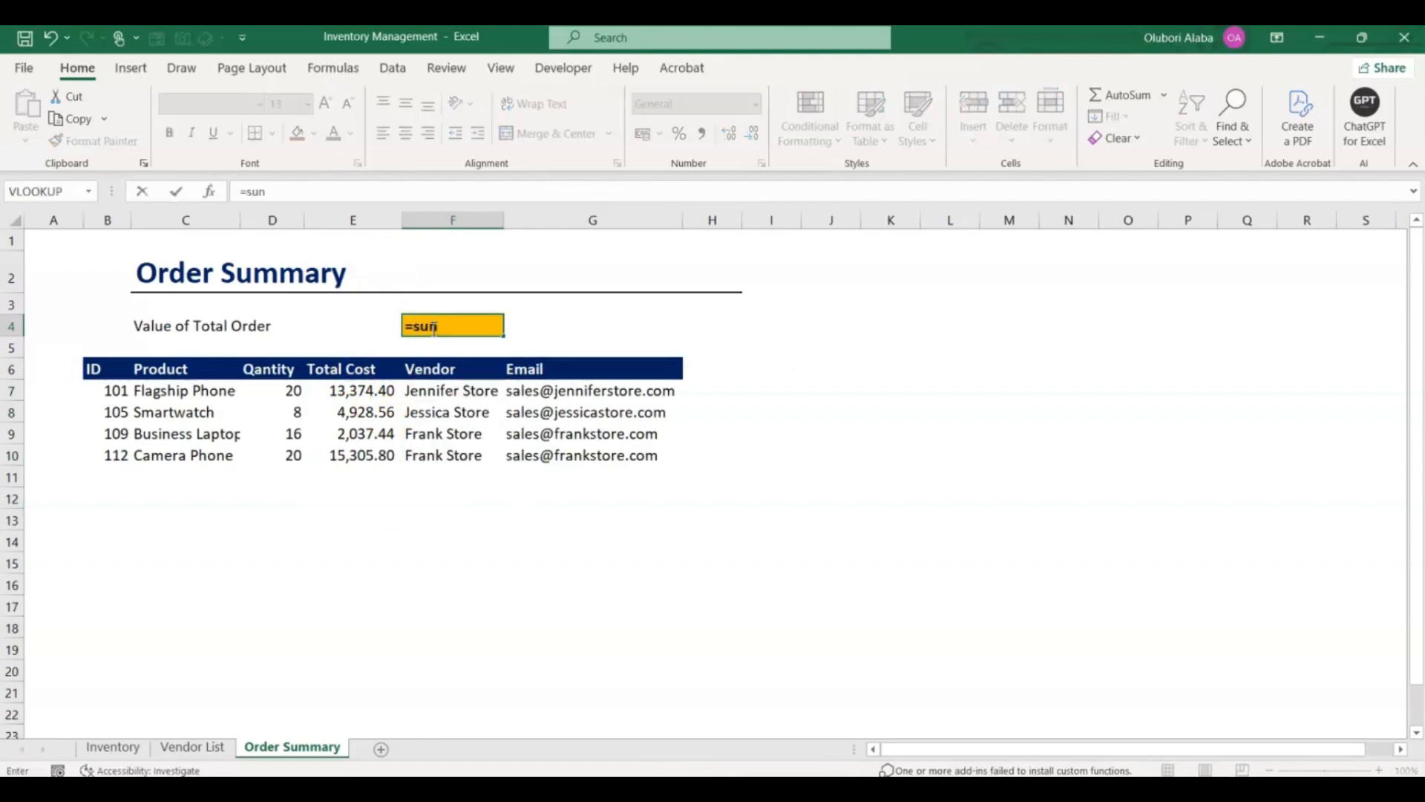
pyautogui.press('BackSpace')
pyautogui.write('m')
pyautogui.press('Tab')
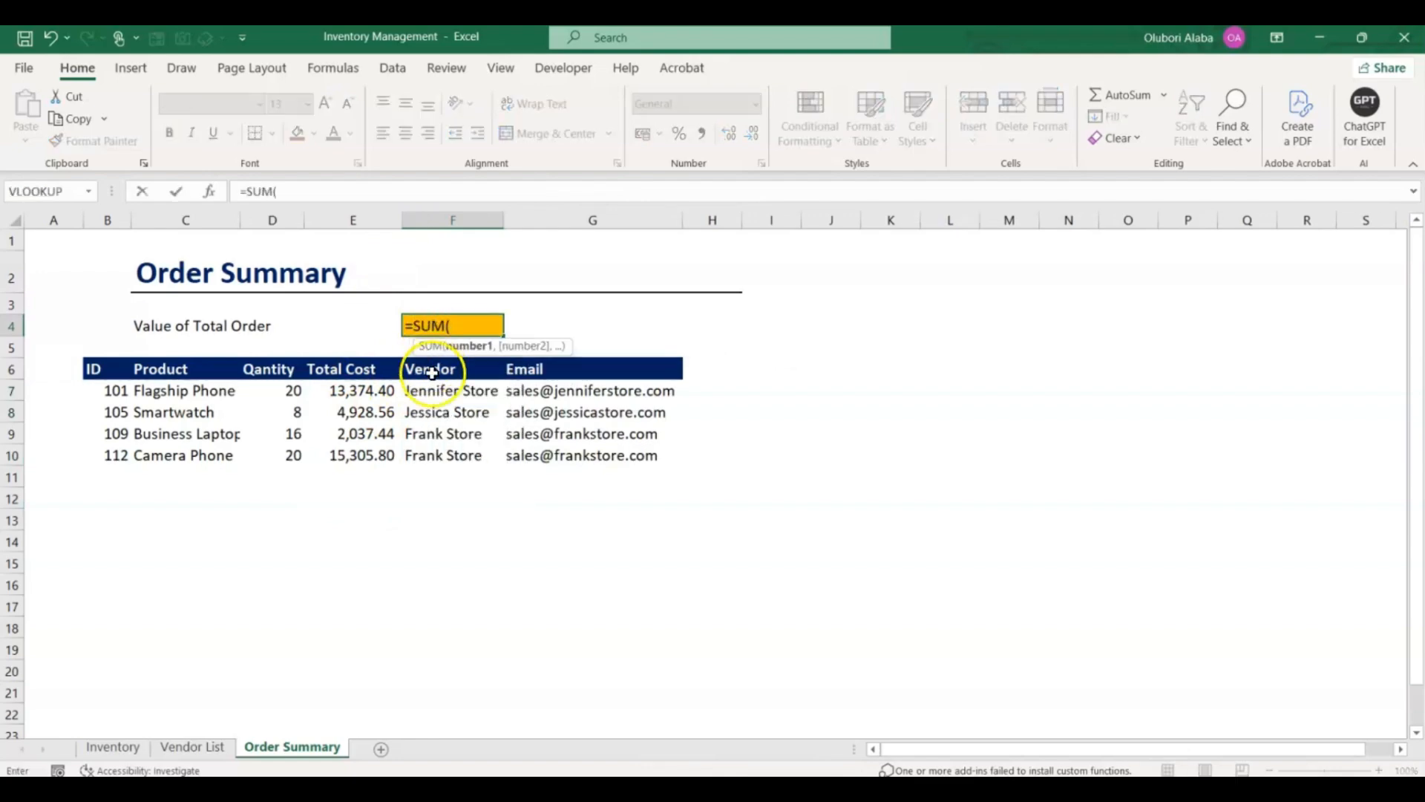
pyautogui.click(358, 394)
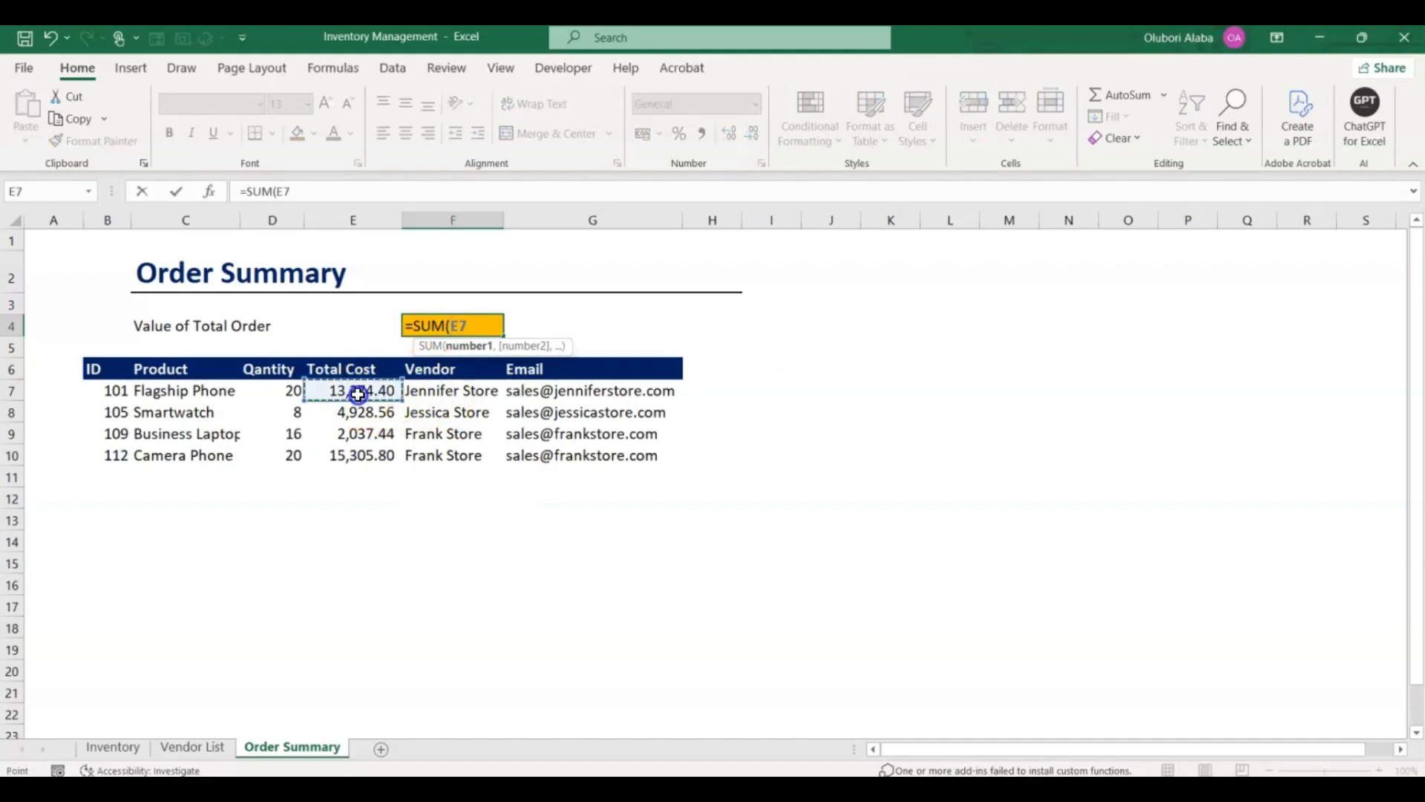
pyautogui.moveTo(358, 394); pyautogui.dragTo(357, 446)
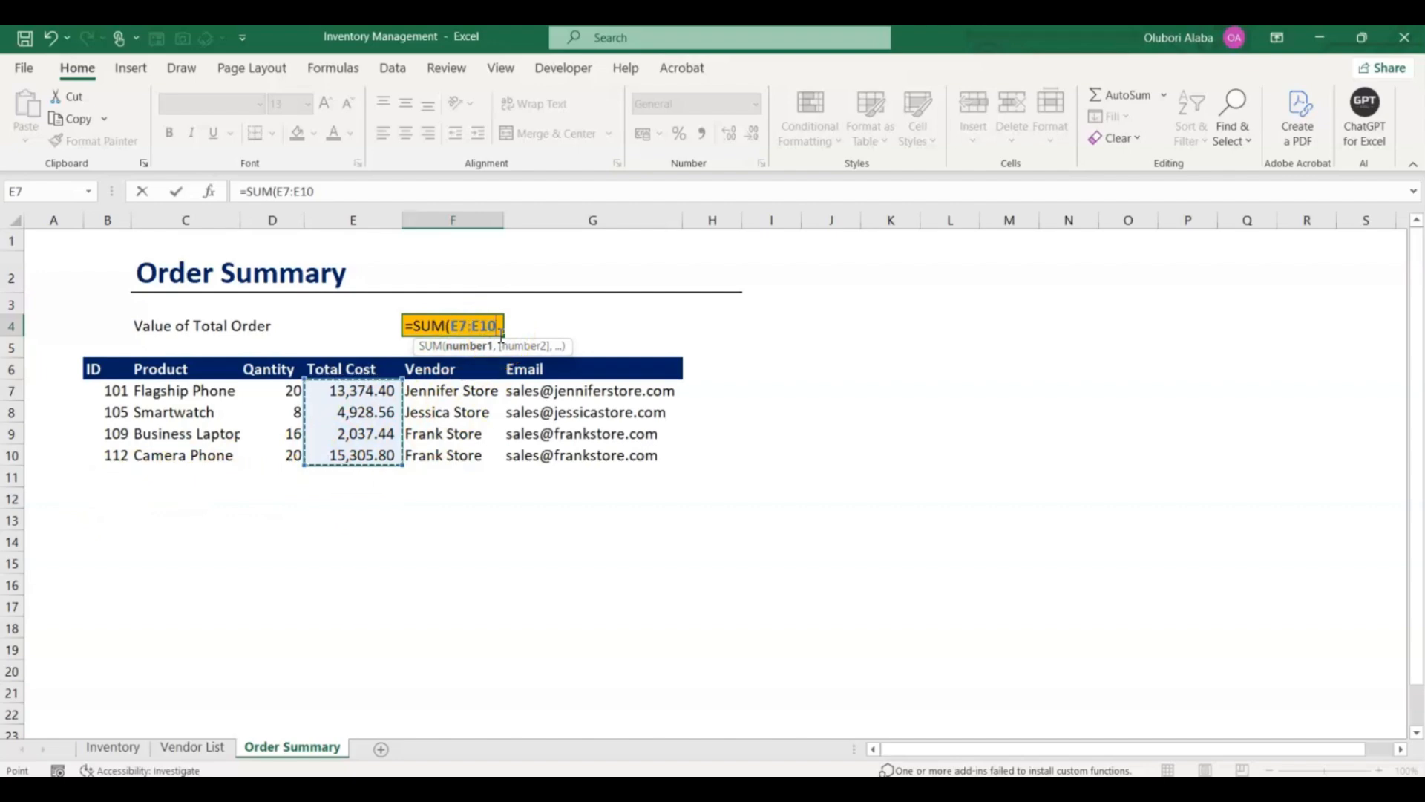
pyautogui.write('0')
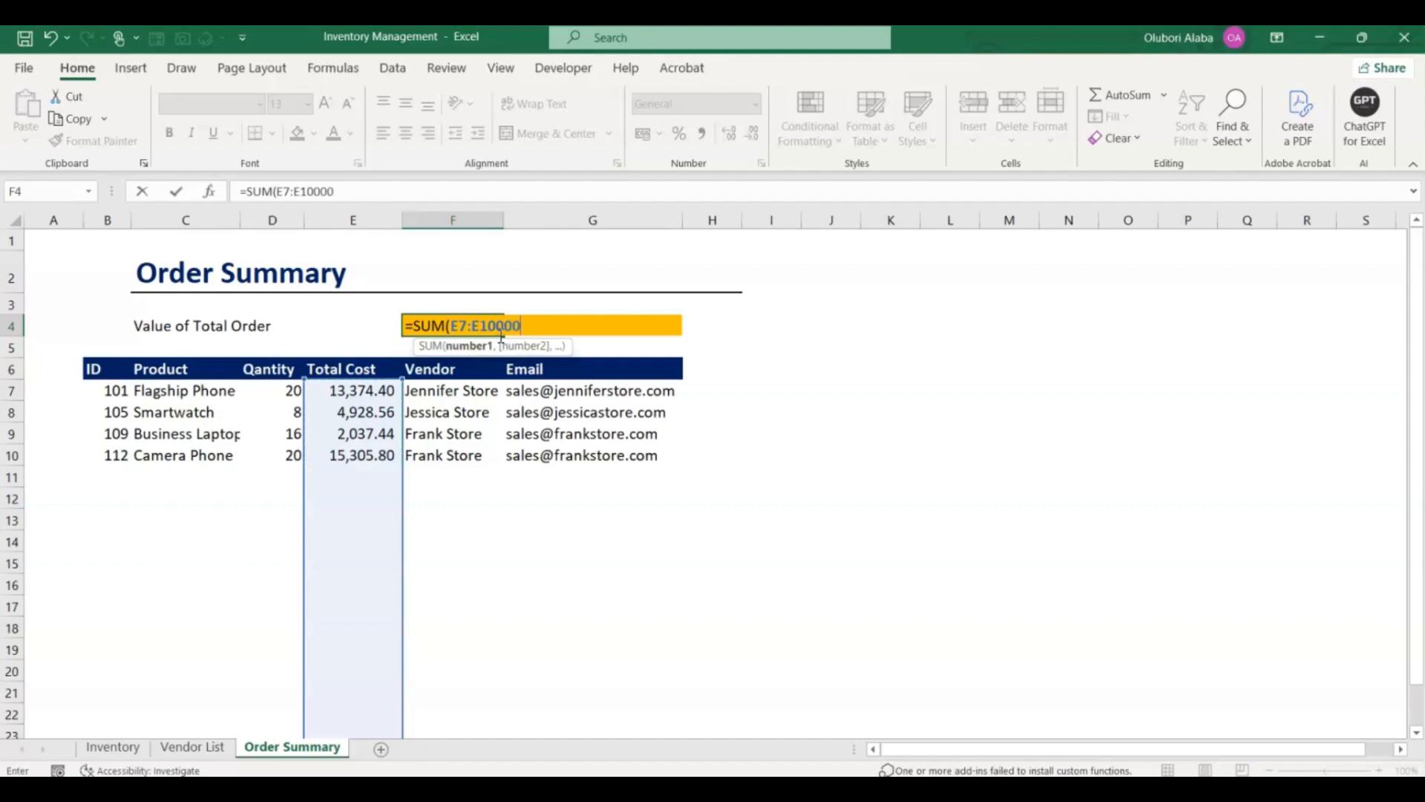
pyautogui.write('00')
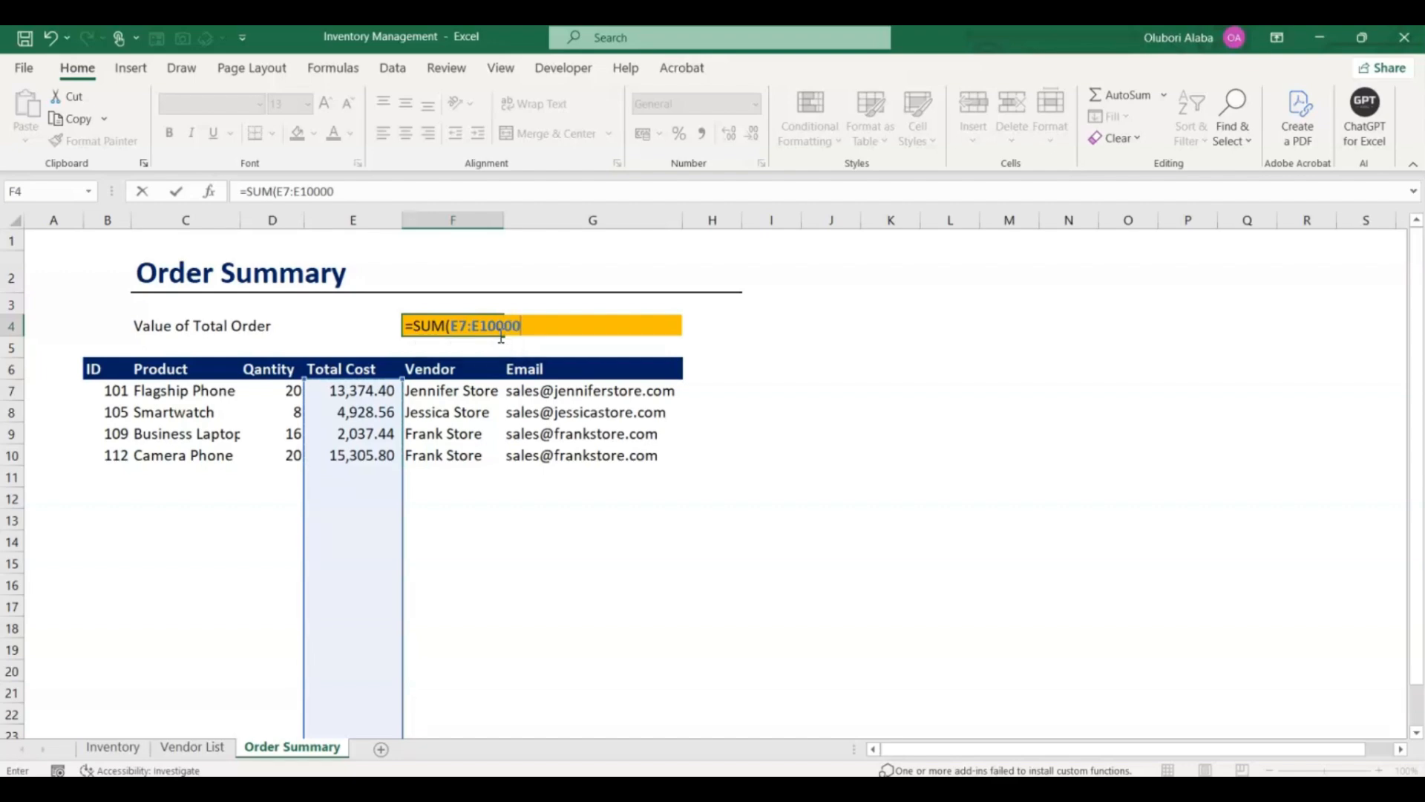
pyautogui.press('Return')
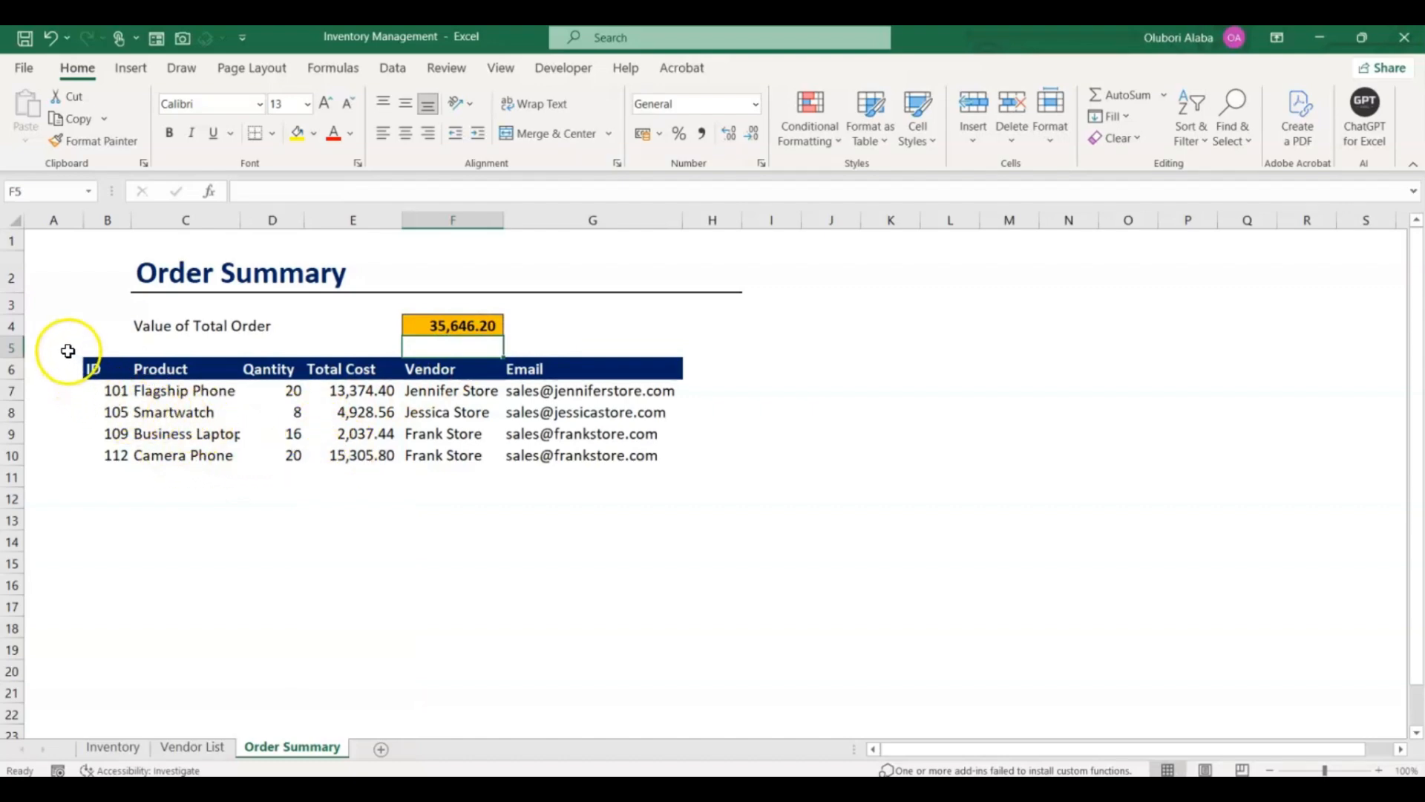
pyautogui.moveTo(45, 246); pyautogui.dragTo(703, 507)
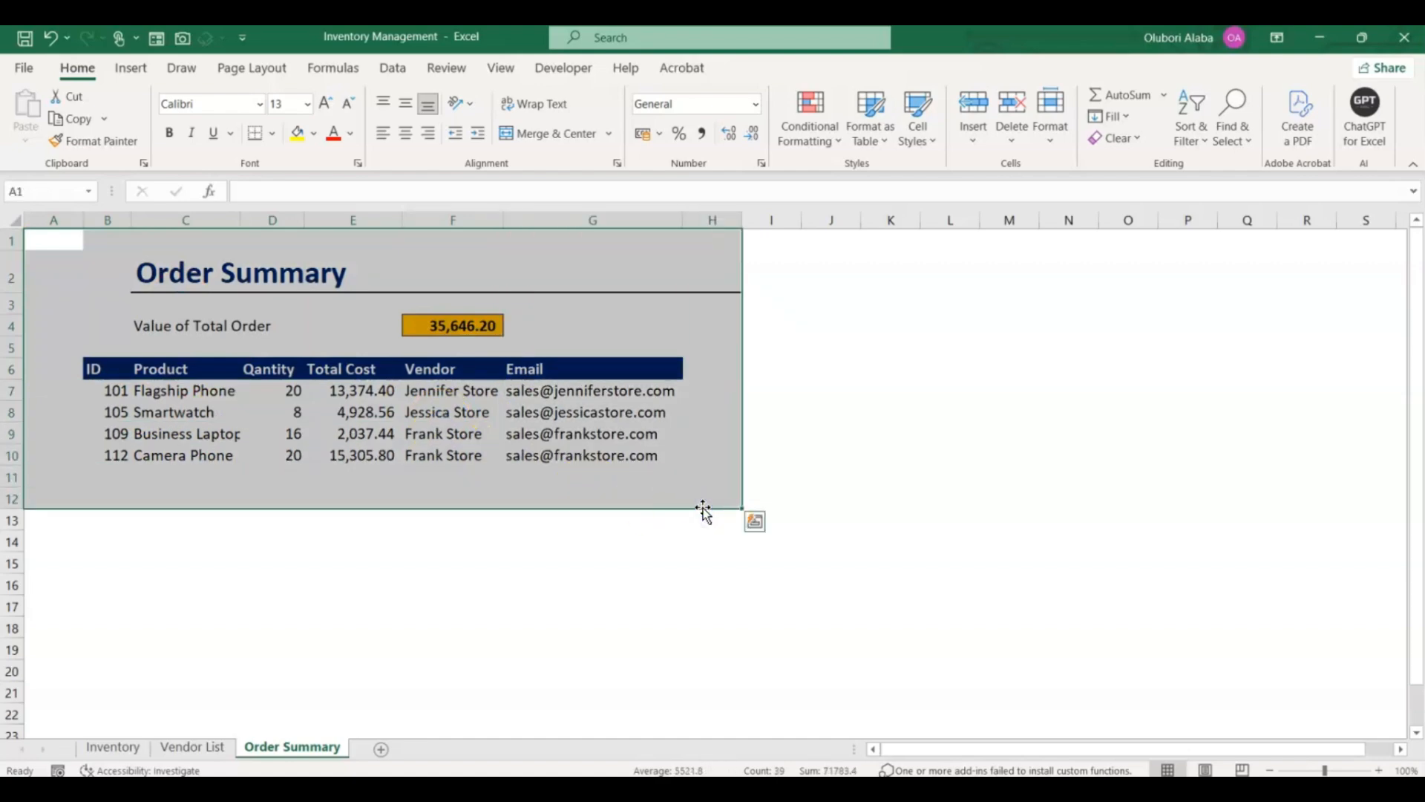
pyautogui.click(465, 330)
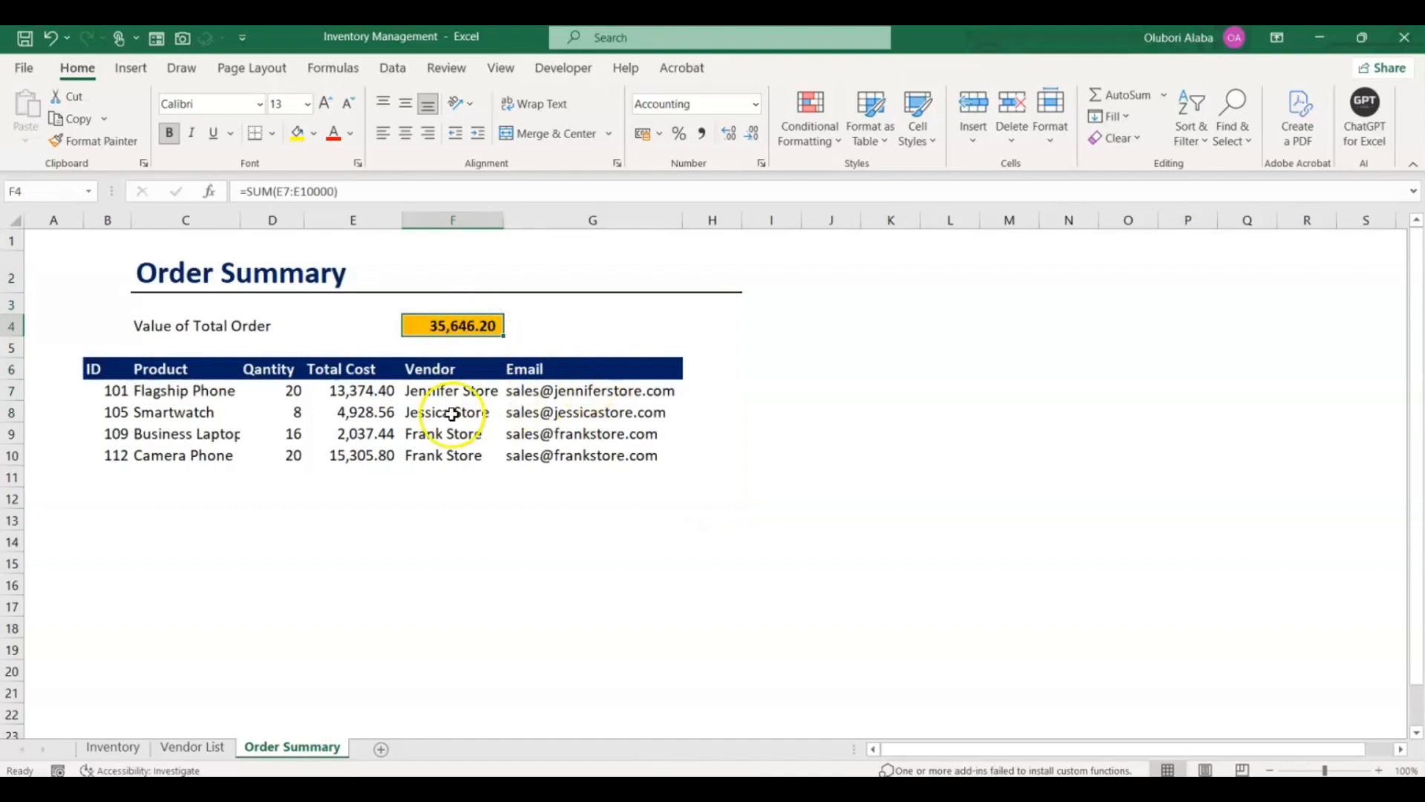
pyautogui.moveTo(465, 386); pyautogui.dragTo(455, 455)
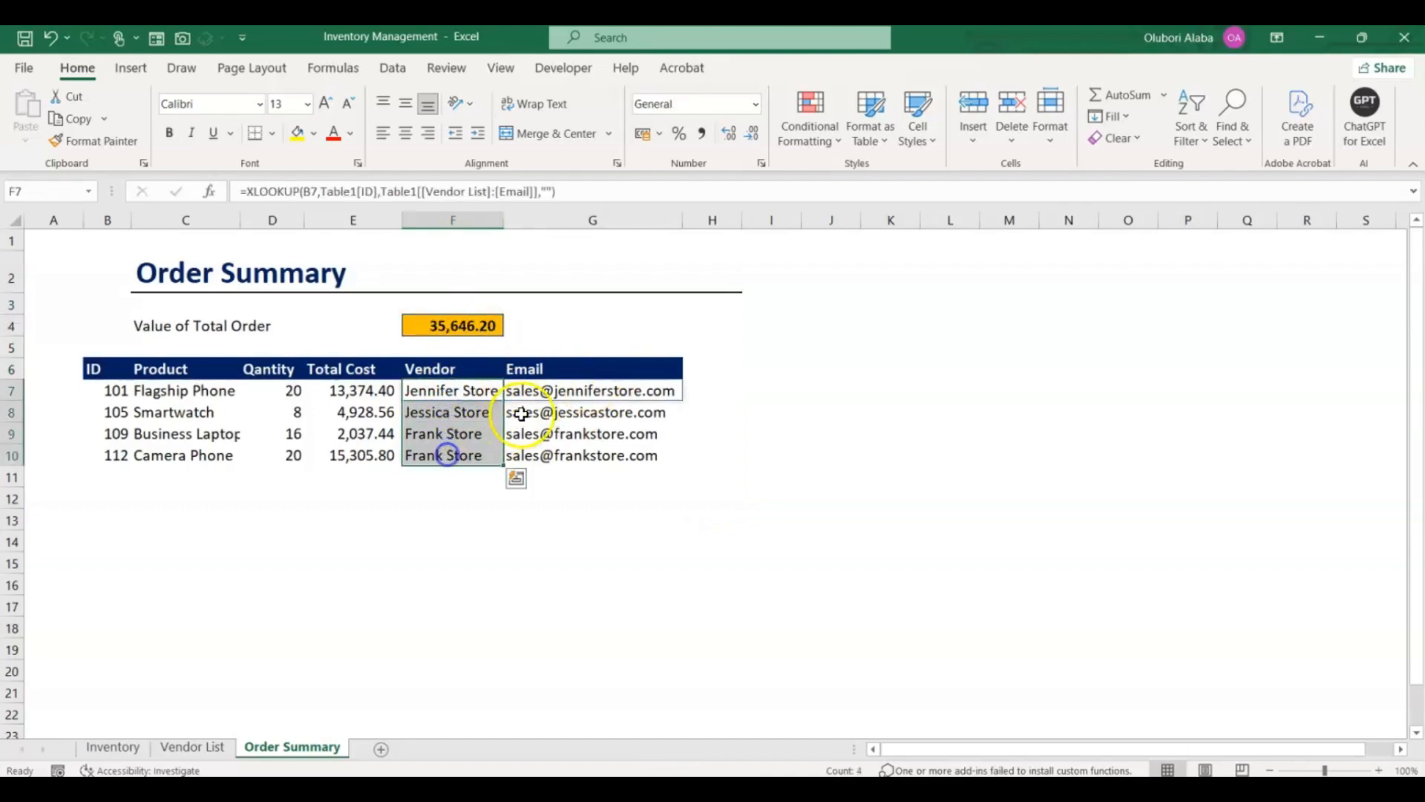
pyautogui.moveTo(548, 386); pyautogui.dragTo(568, 455)
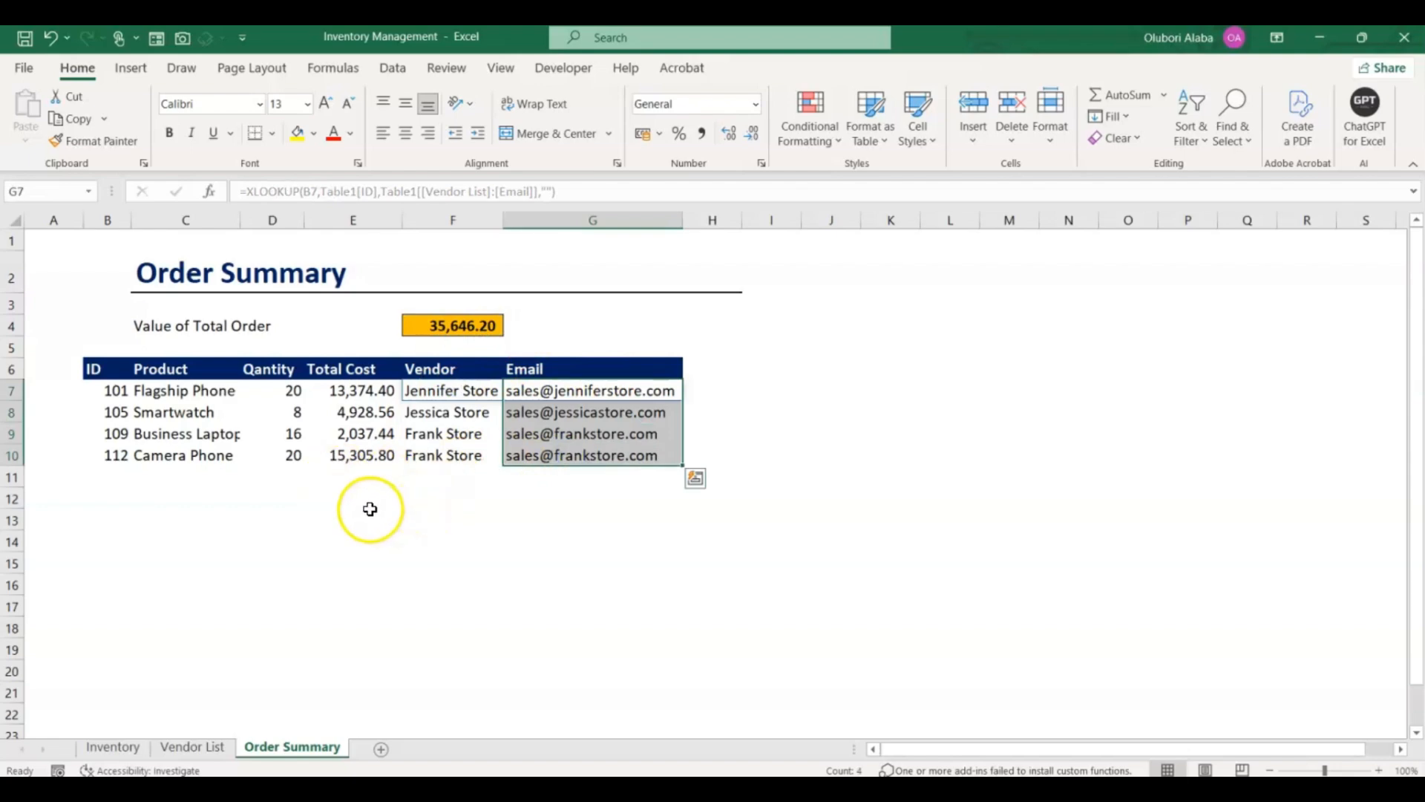
# Step: Apply the comma number style to the Selling Price and Total Value cells F8:G21 on the Inventory sheet
pyautogui.click(195, 747)
pyautogui.click(105, 747)
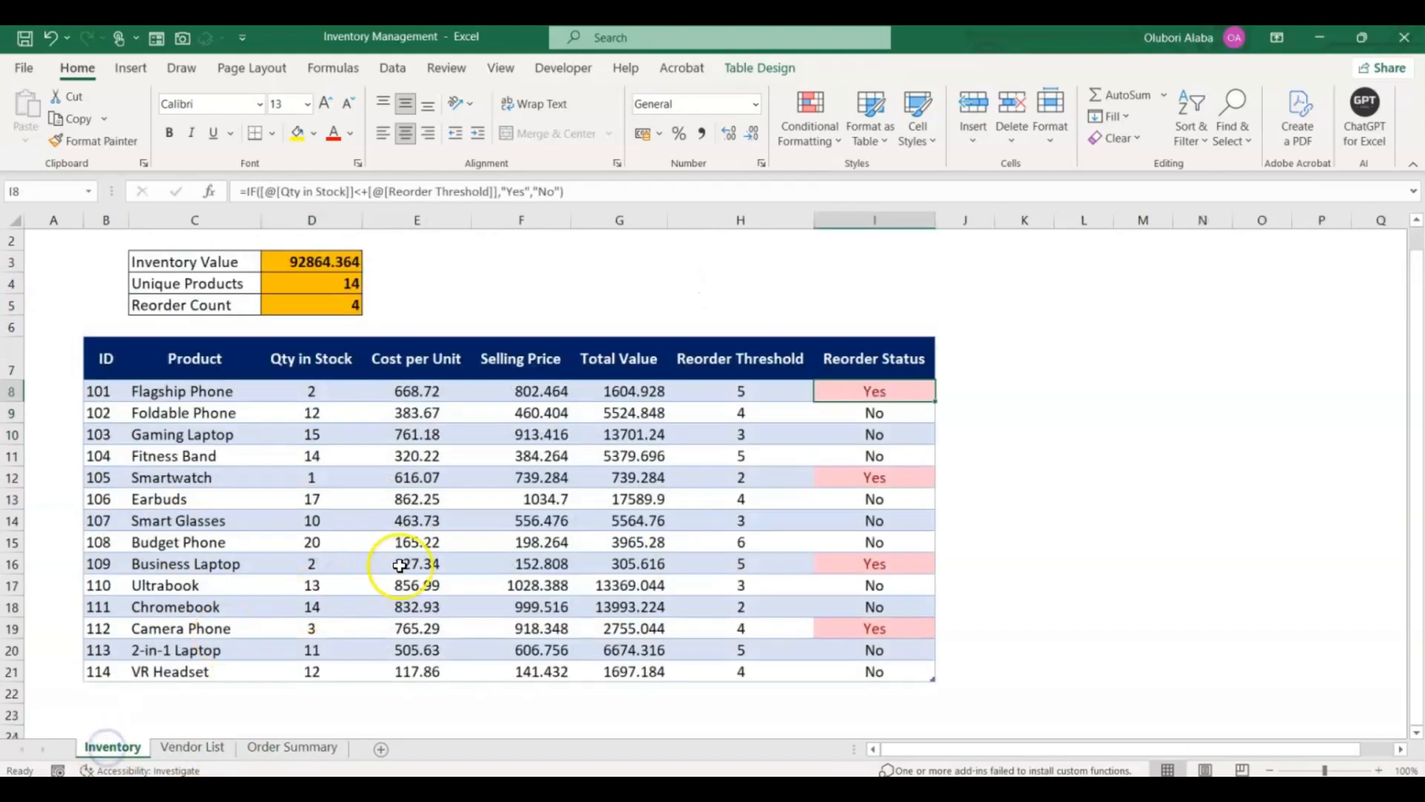
pyautogui.moveTo(521, 387); pyautogui.dragTo(647, 668)
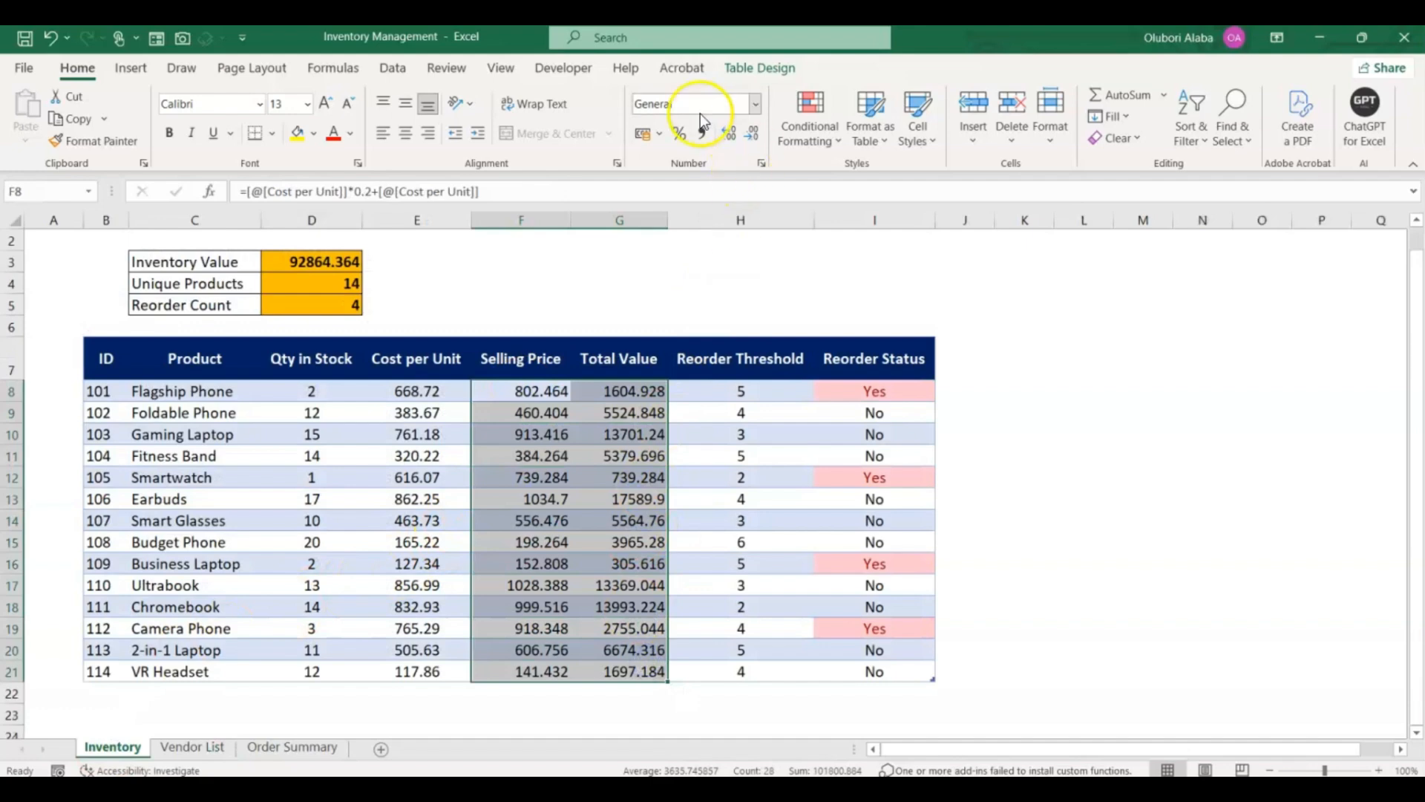
pyautogui.click(700, 134)
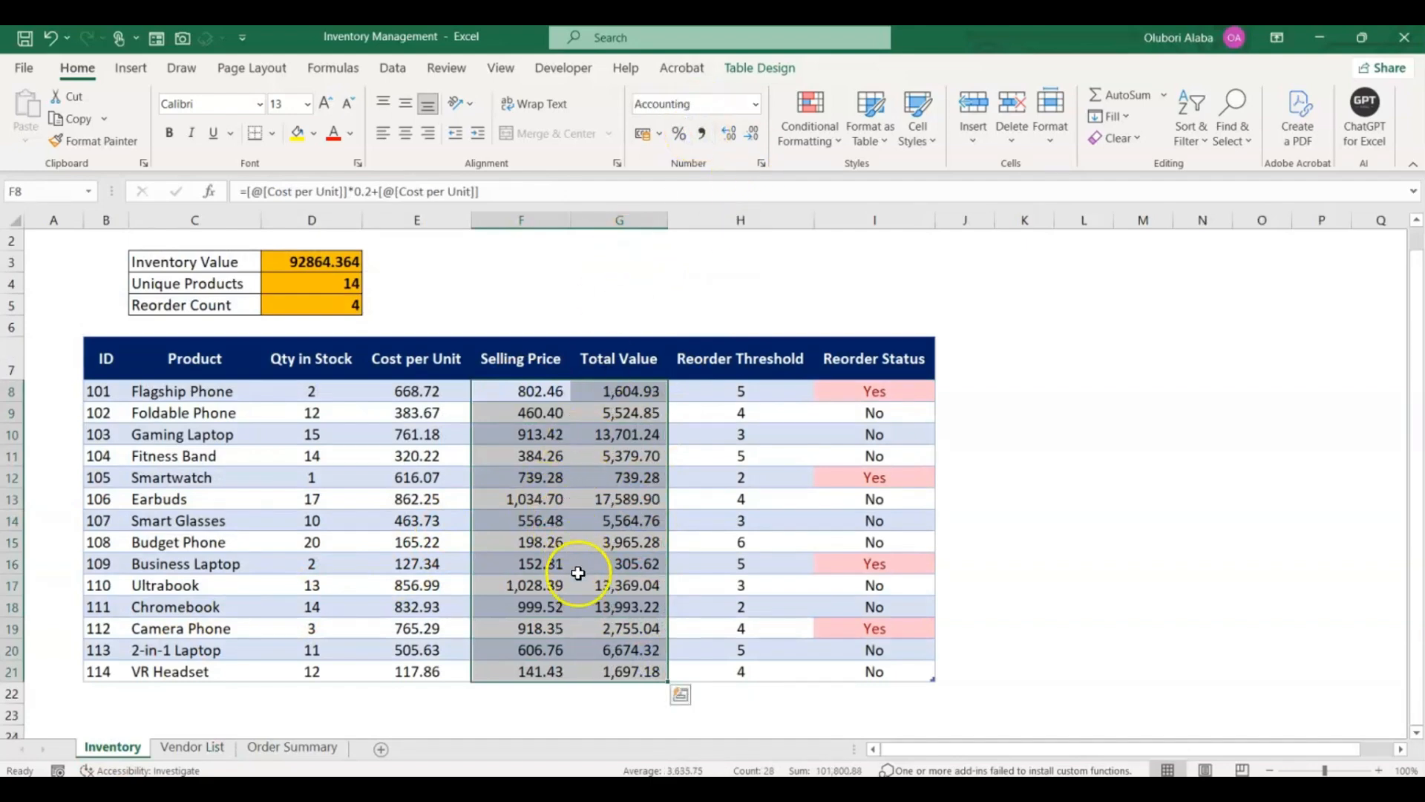
pyautogui.scroll(1, 465, 286)
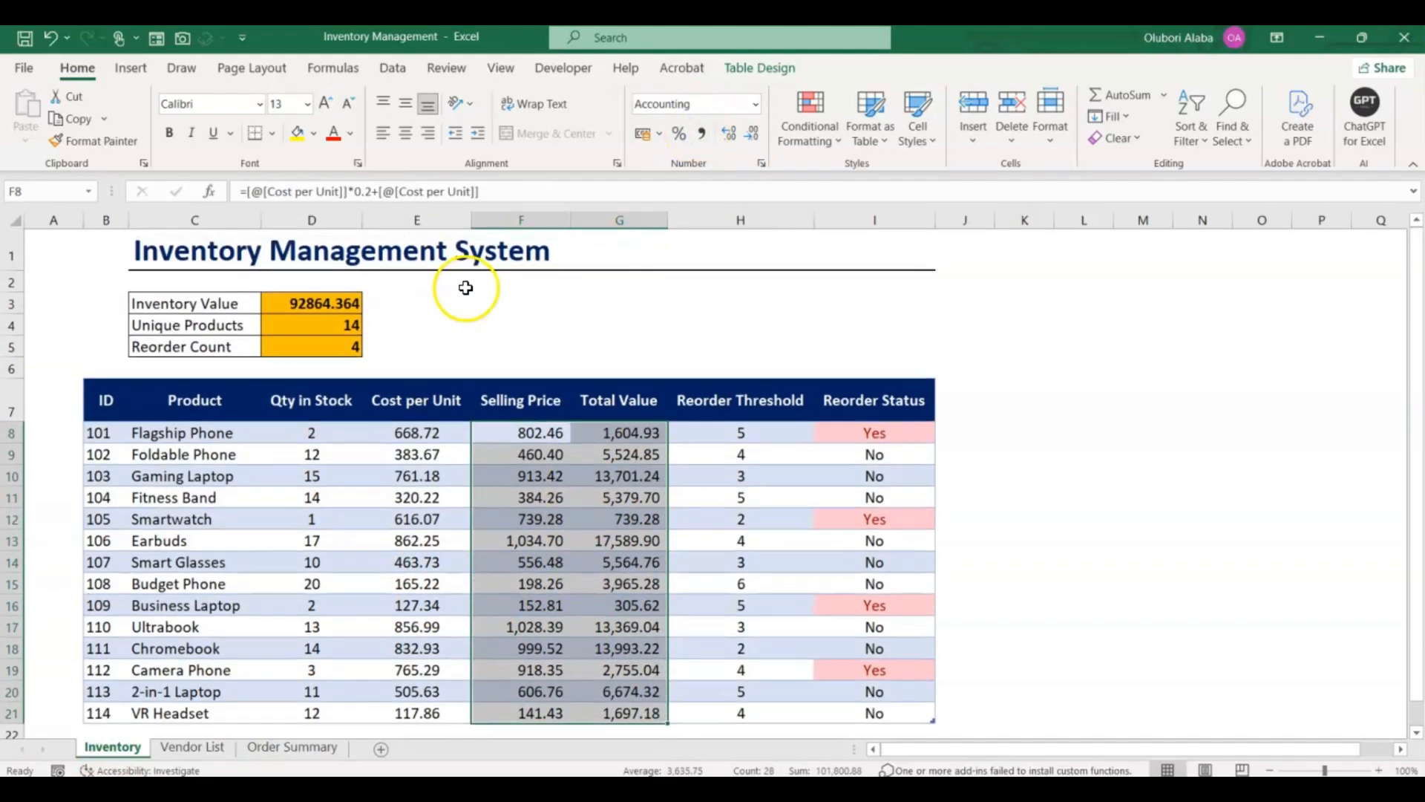
pyautogui.click(467, 352)
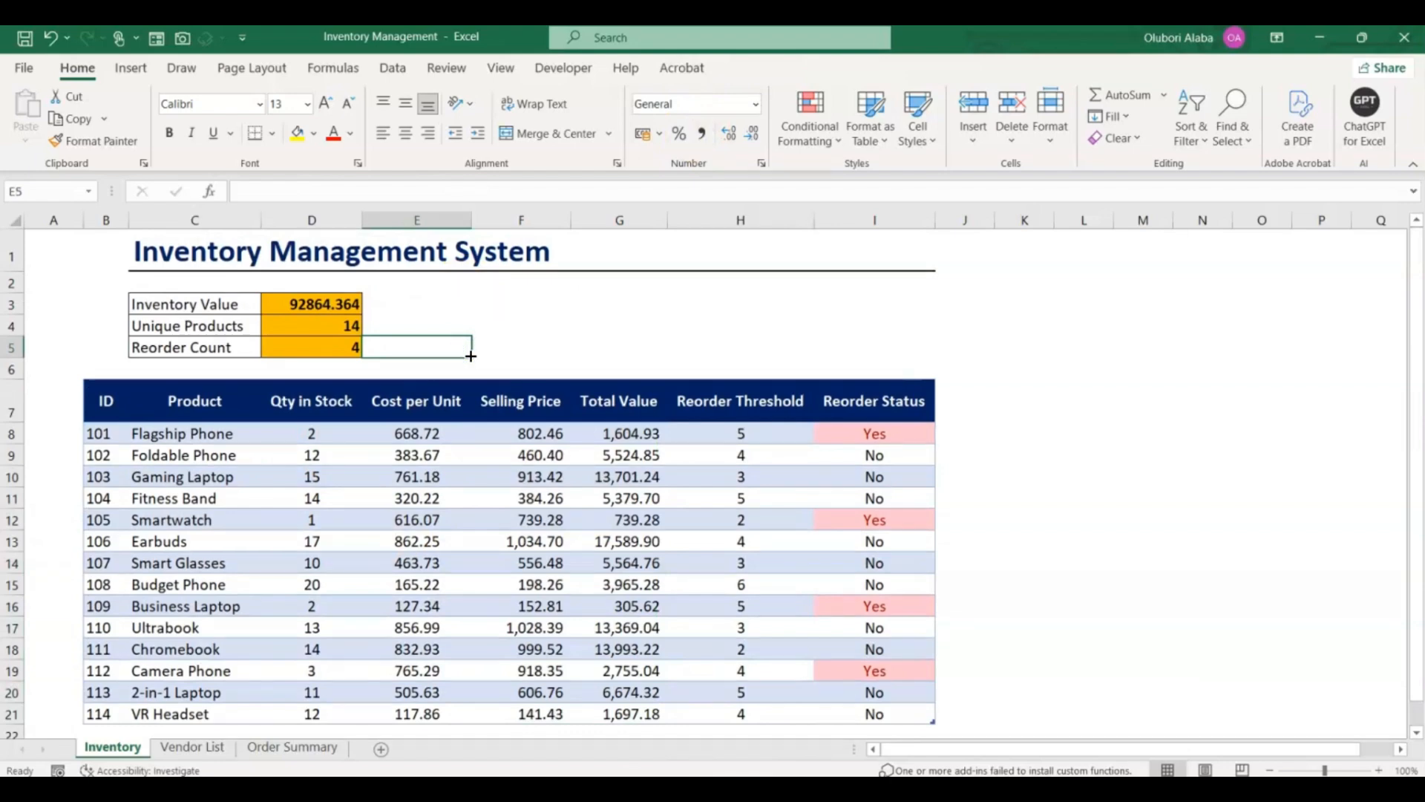
# Step: Insert a blank column before column A on the Vendor List sheet
pyautogui.click(192, 747)
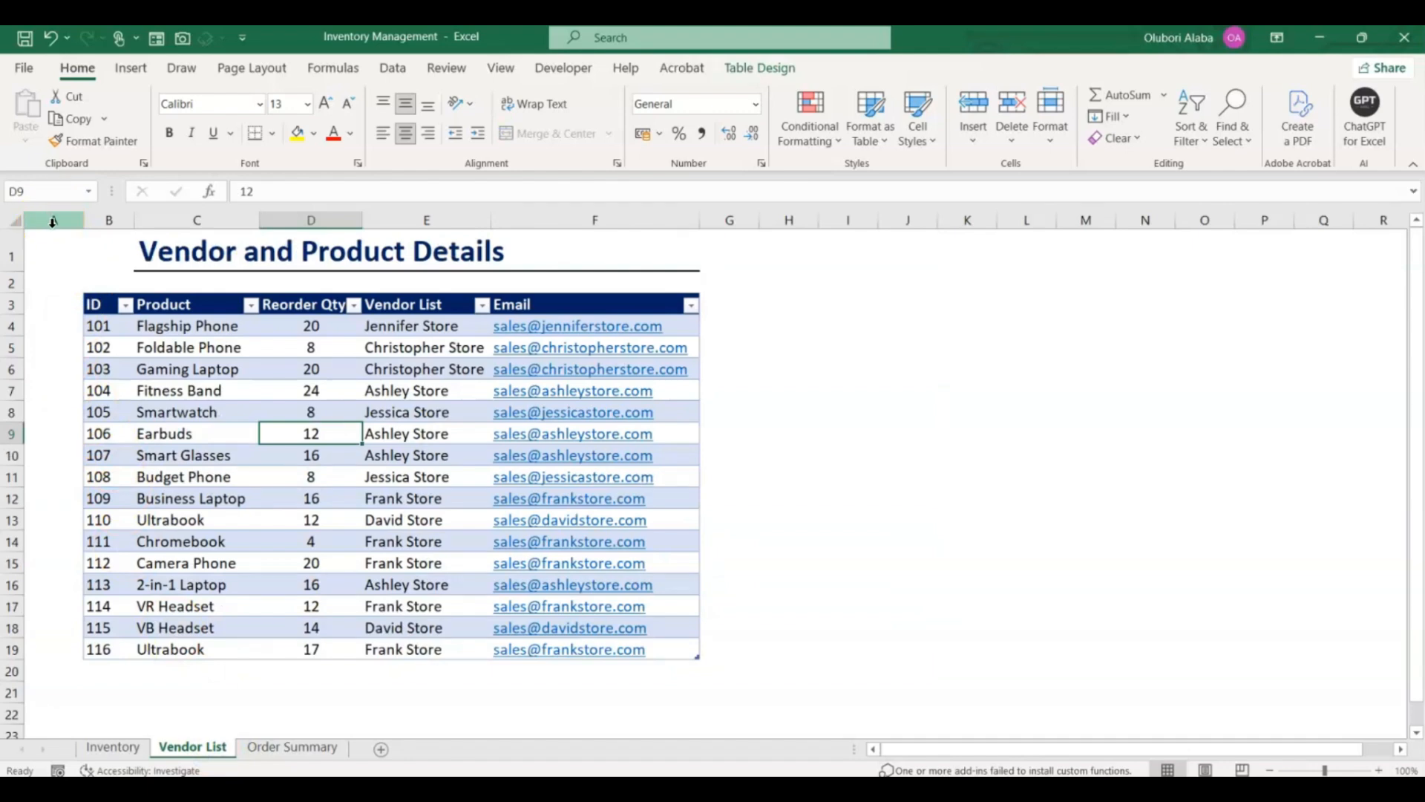
pyautogui.click(54, 217)
pyautogui.rightClick(52, 271)
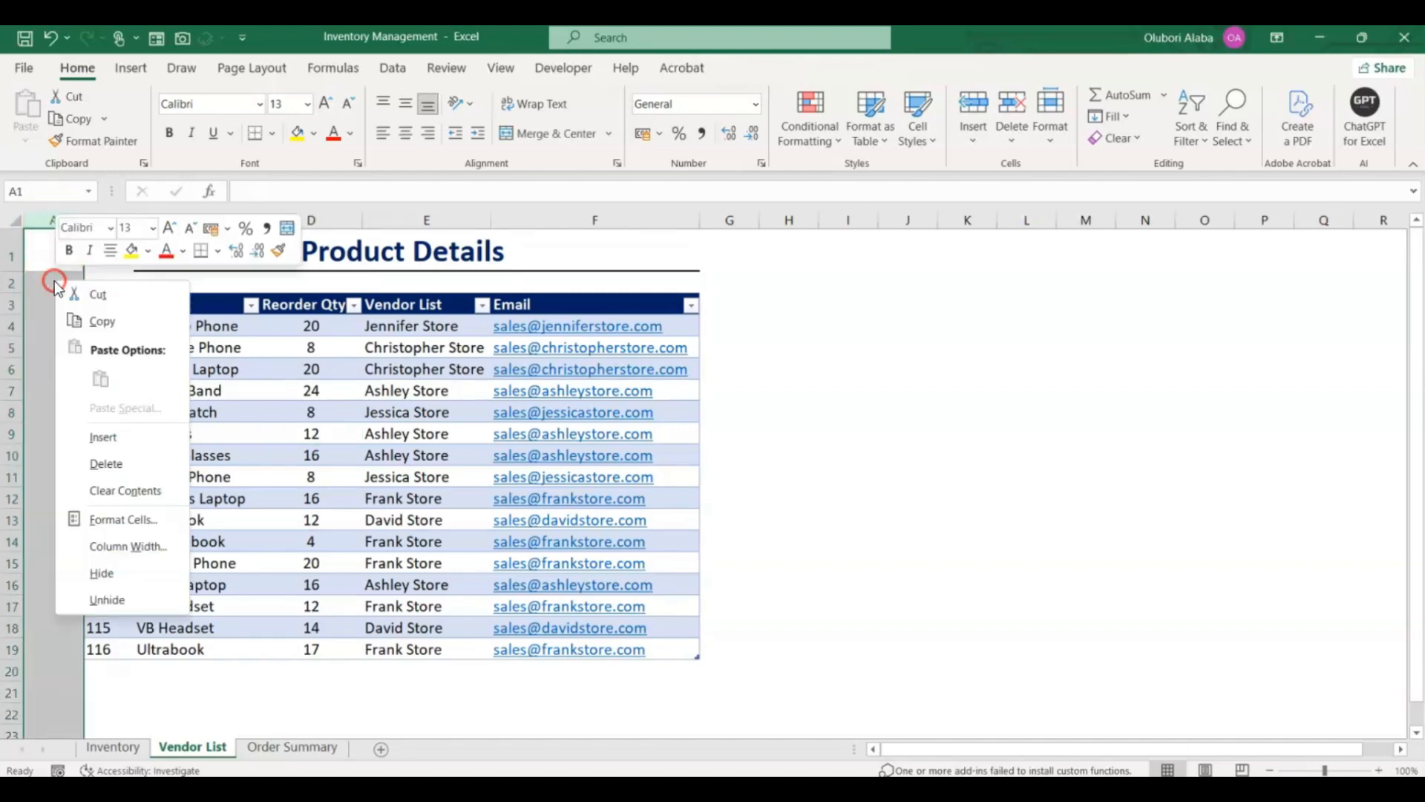
pyautogui.click(114, 438)
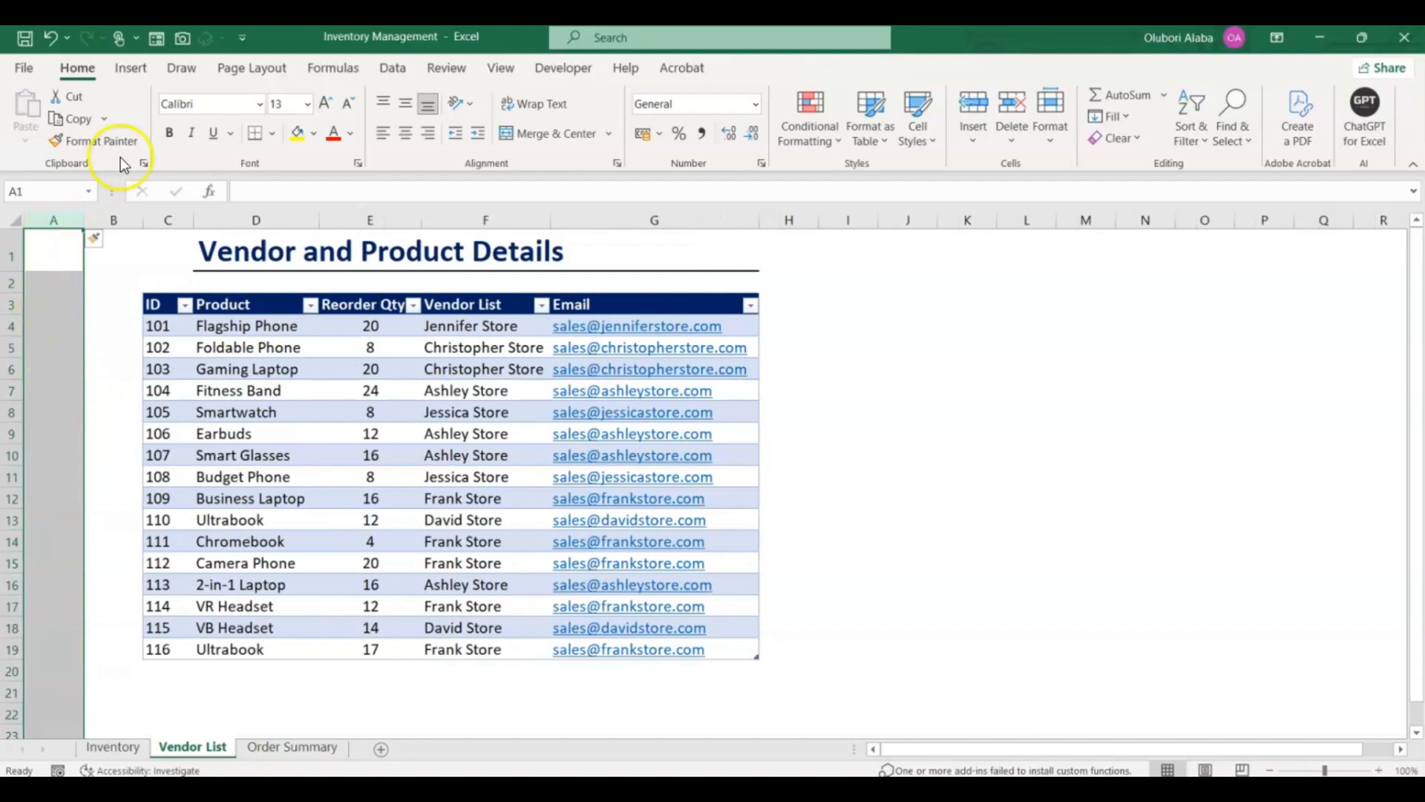
# Step: Fill the new column A with the standard dark blue and widen it to roughly two and a half times its width
pyautogui.click(314, 134)
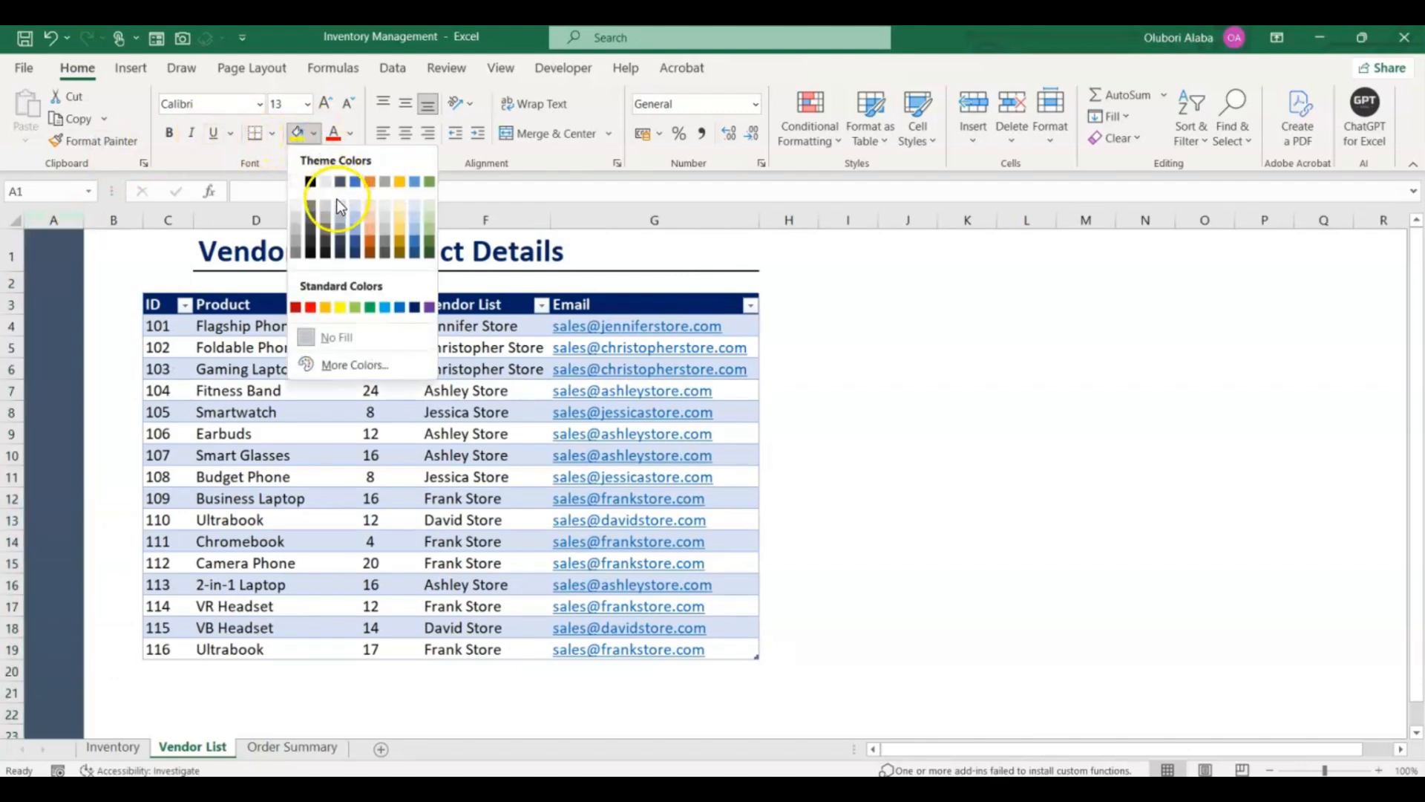
pyautogui.click(412, 307)
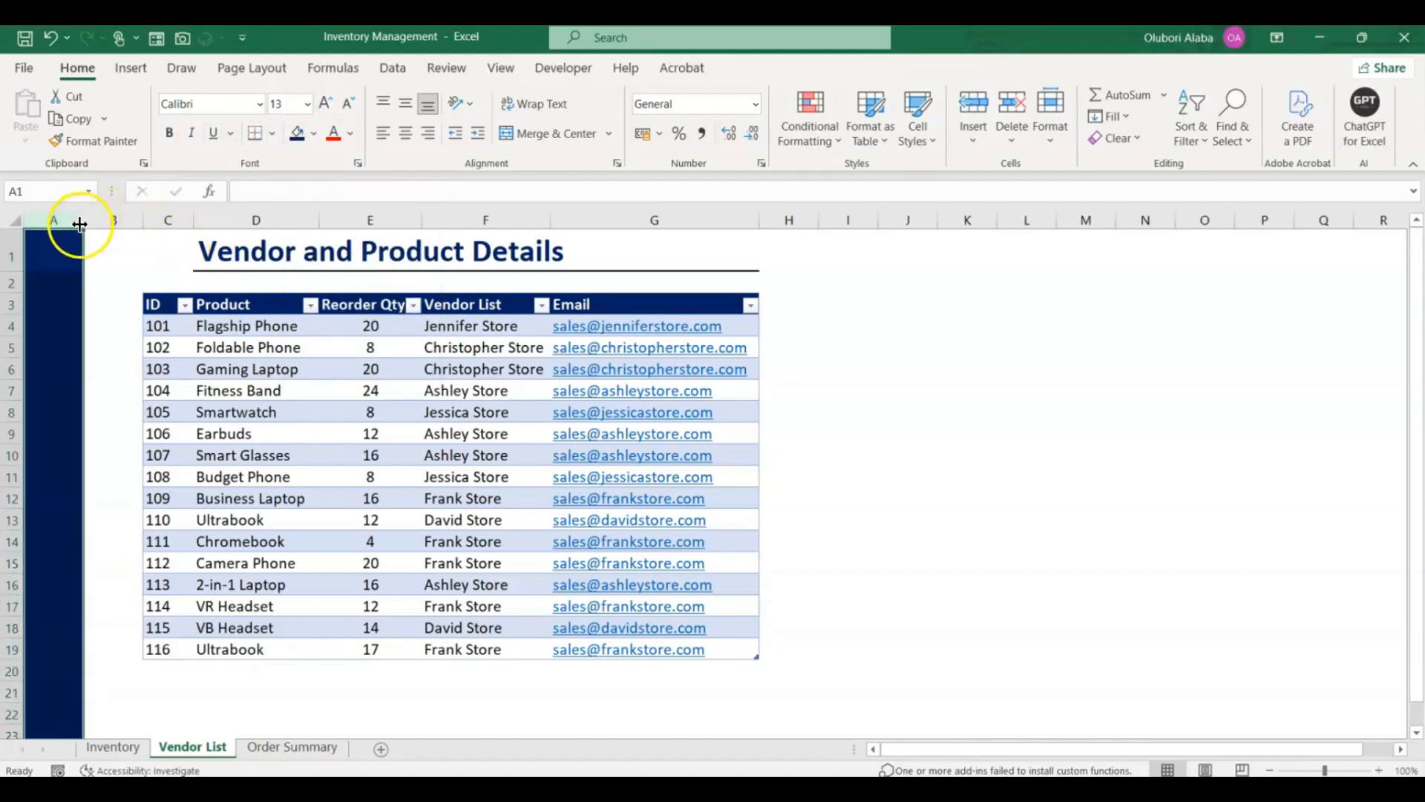
pyautogui.moveTo(83, 222); pyautogui.dragTo(172, 223)
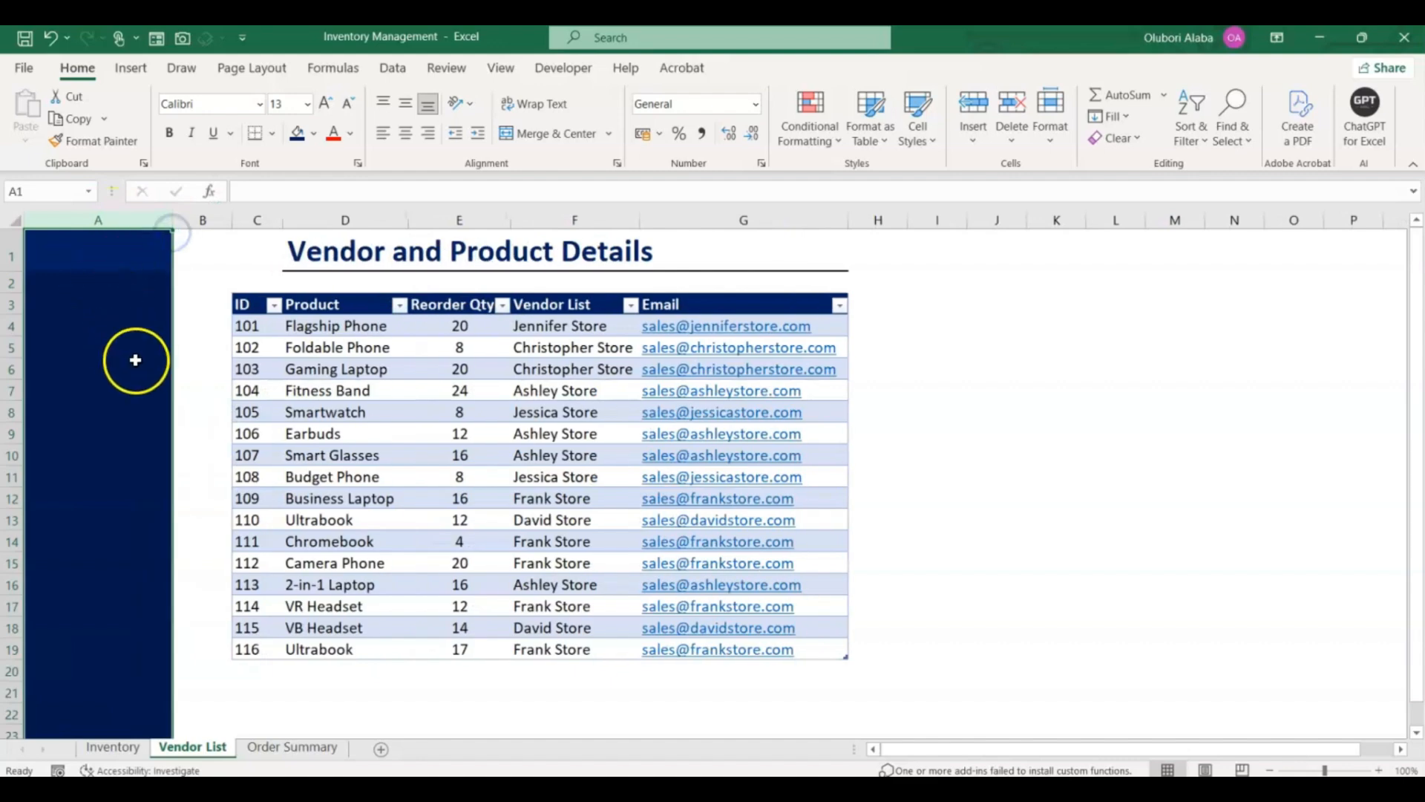
# Step: Draw a rounded rectangle about 2.12 cm high and 3.13 cm wide in column A, across rows 2 to 5
pyautogui.click(87, 305)
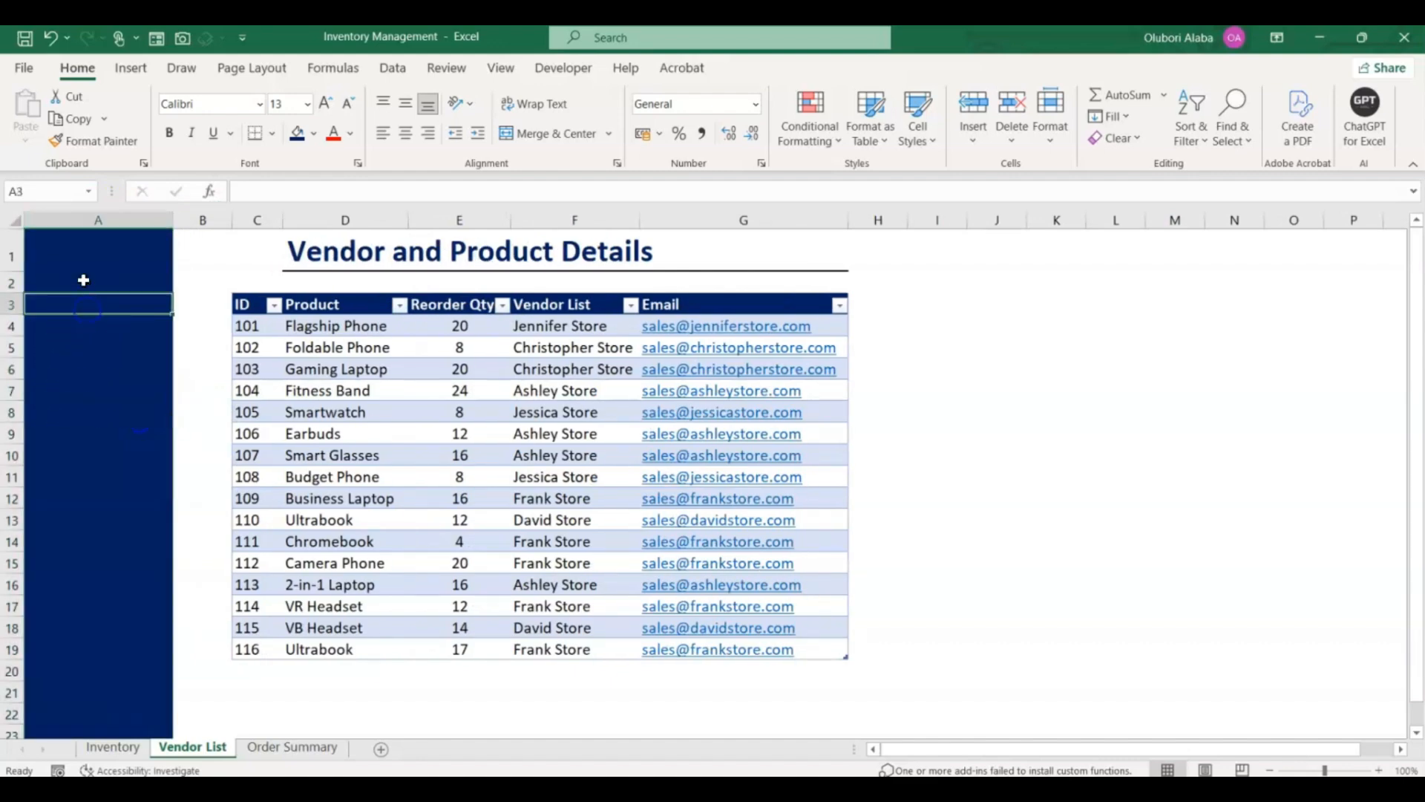
pyautogui.click(83, 280)
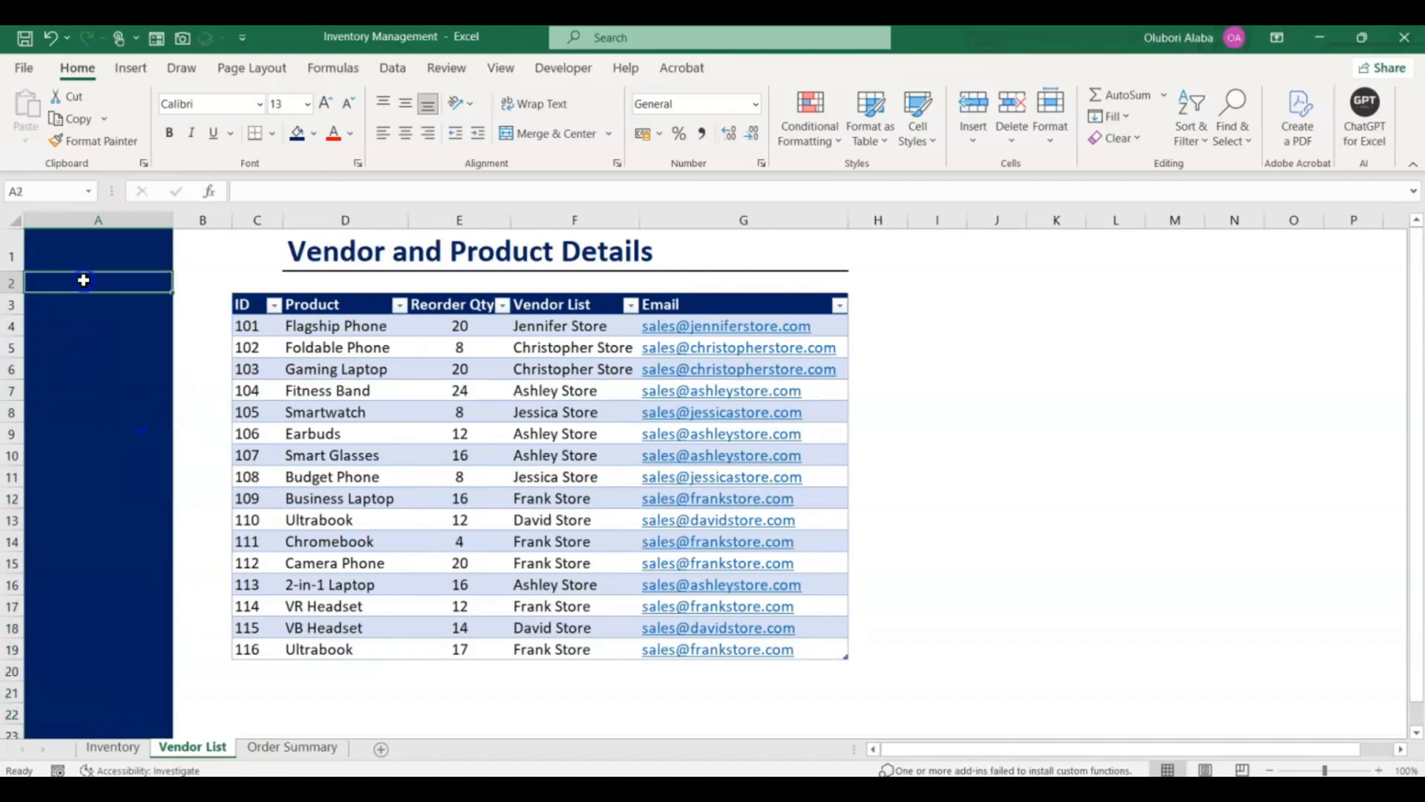
pyautogui.click(139, 70)
pyautogui.click(260, 120)
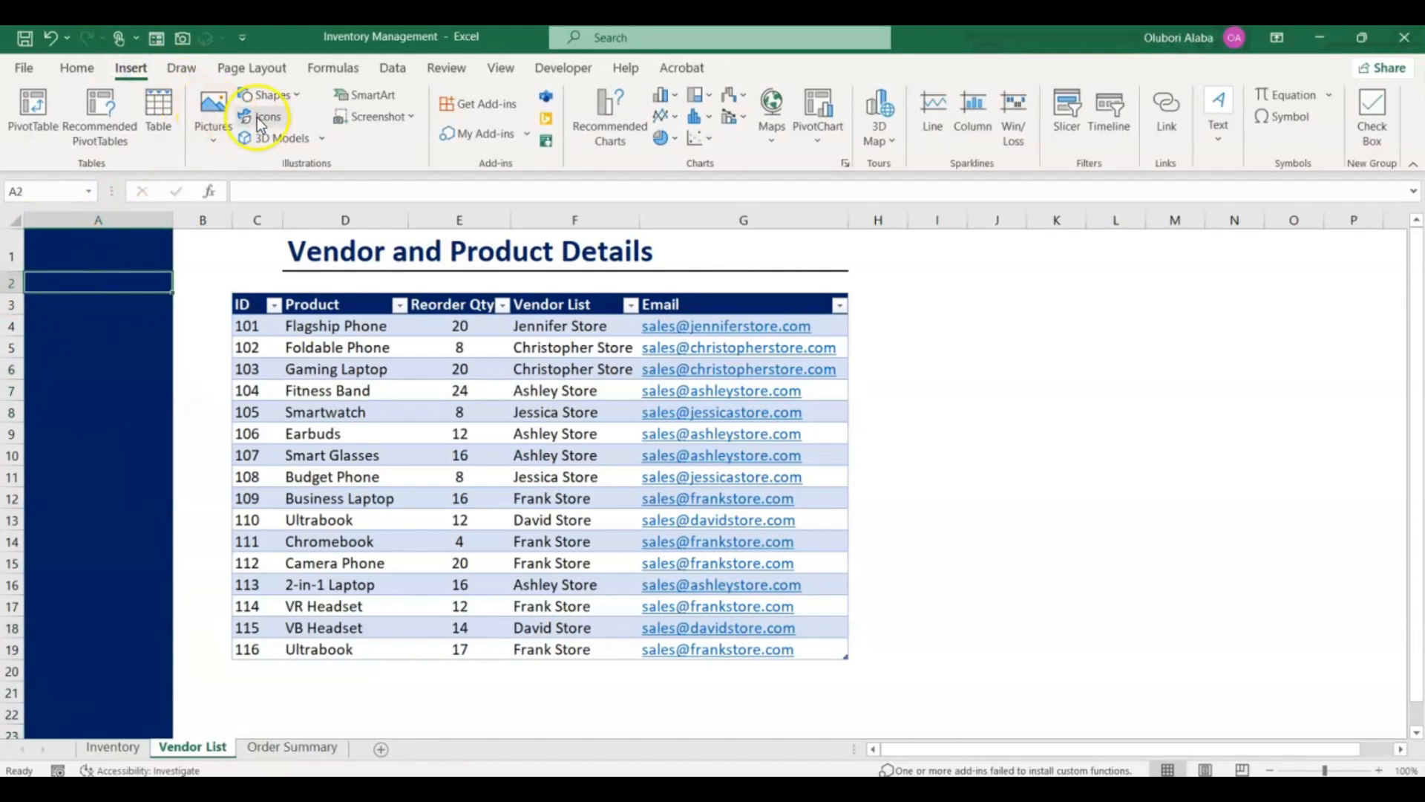
pyautogui.click(293, 100)
pyautogui.click(331, 146)
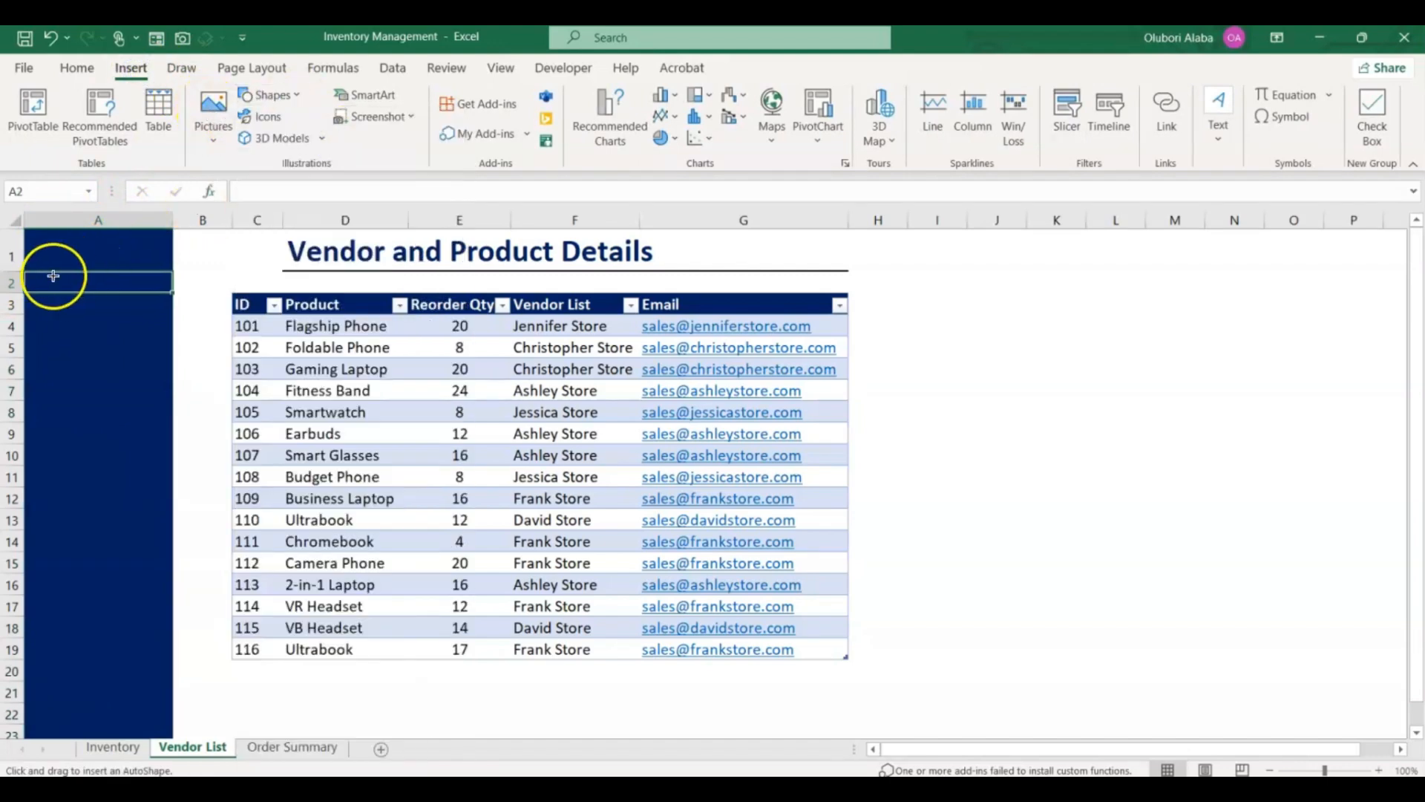
pyautogui.moveTo(52, 273); pyautogui.dragTo(160, 349)
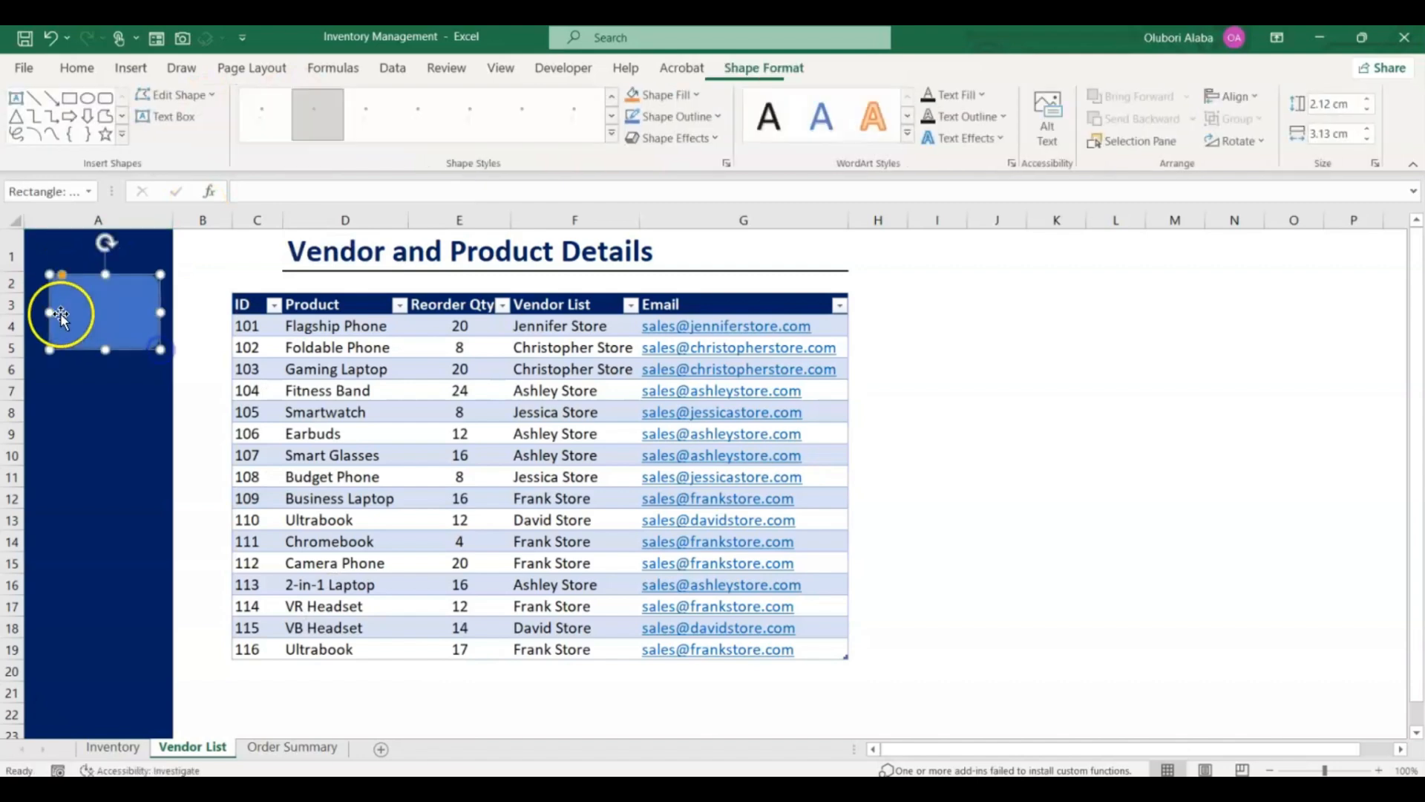
# Step: Resize the rectangle in column A to about 1.42 cm high and 3.9 cm wide, reaching the column's right edge
pyautogui.moveTo(50, 311); pyautogui.dragTo(36, 298)
pyautogui.moveTo(98, 349); pyautogui.dragTo(93, 324)
pyautogui.moveTo(159, 299); pyautogui.dragTo(172, 299)
pyautogui.click(58, 301)
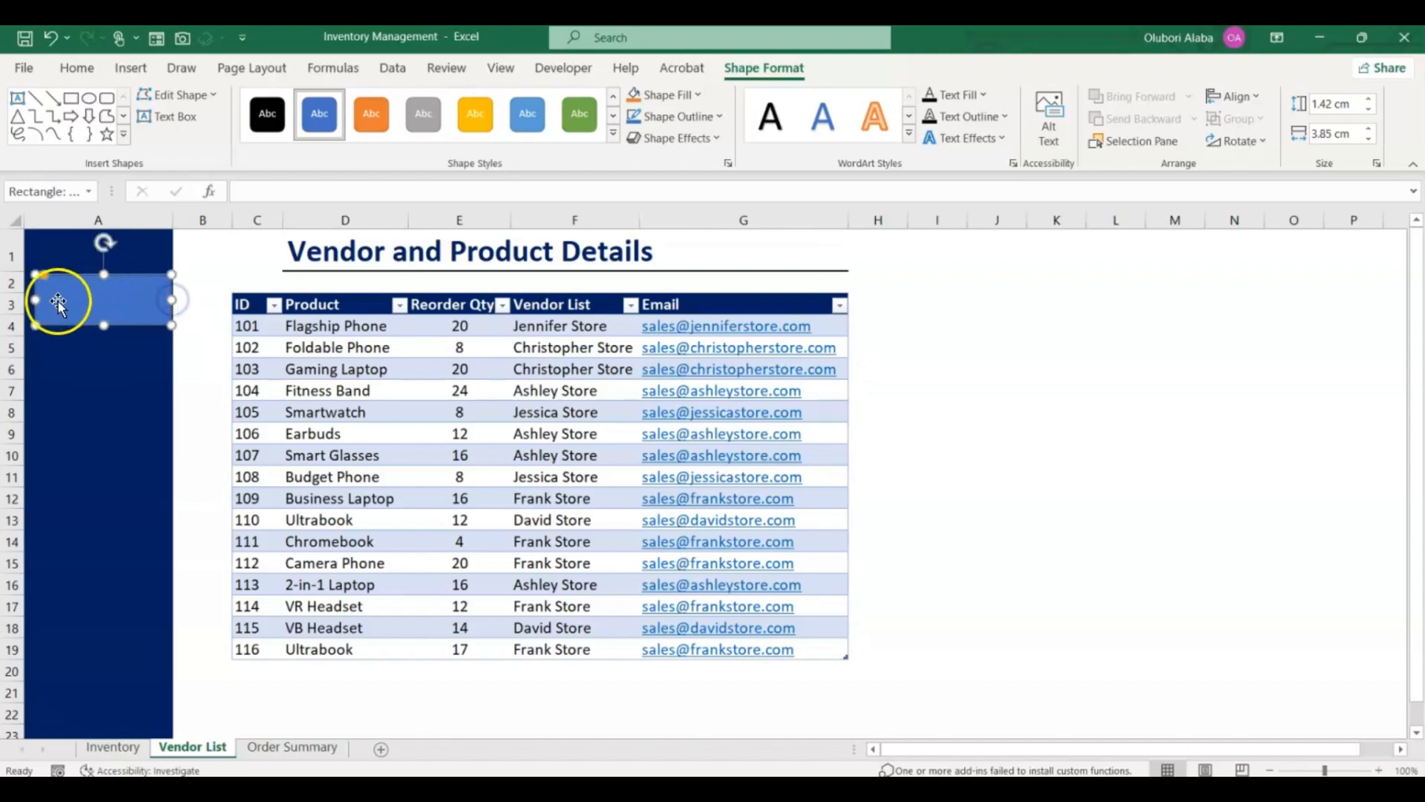
pyautogui.moveTo(35, 301); pyautogui.dragTo(33, 304)
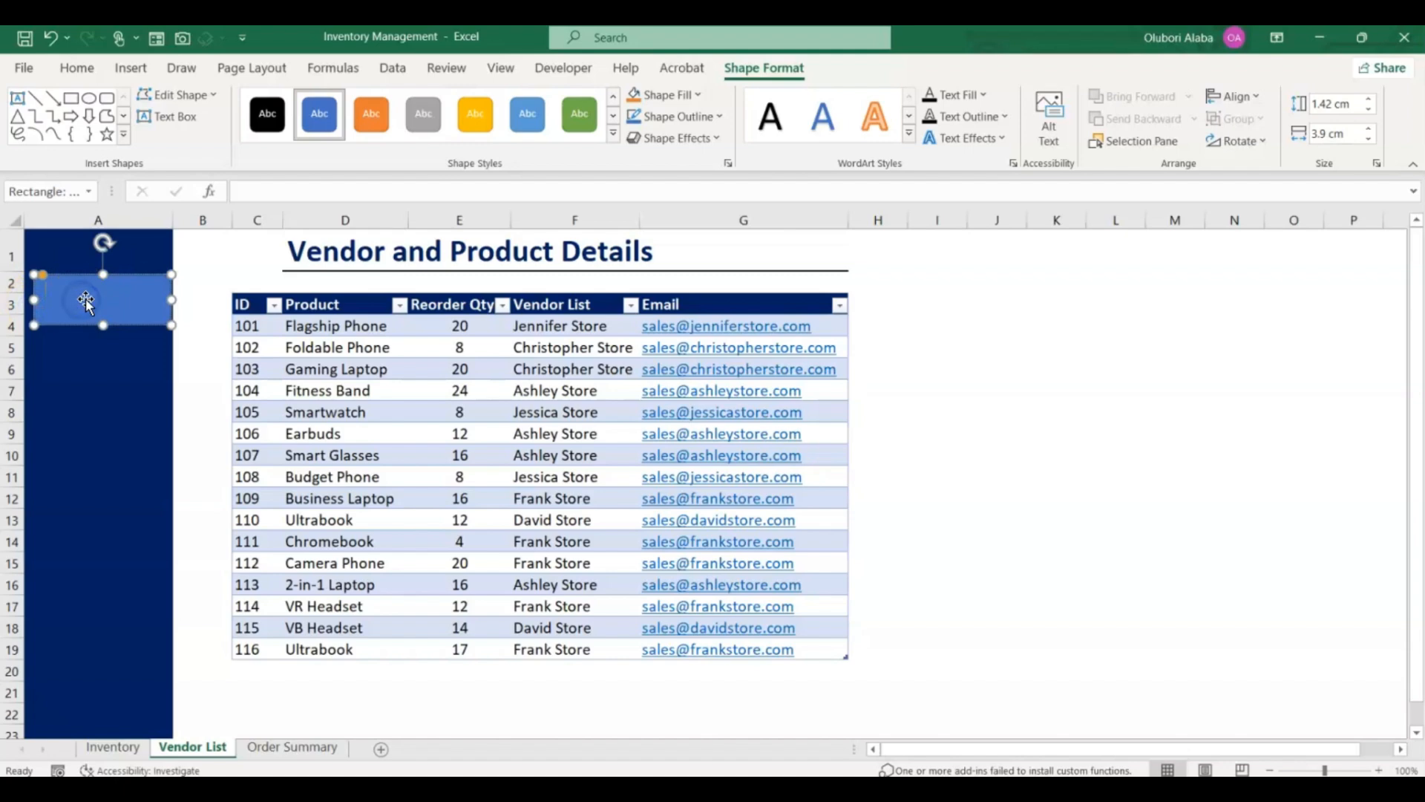
# Step: Label the rounded rectangle in column A with the text "Inventory"
pyautogui.click(89, 298)
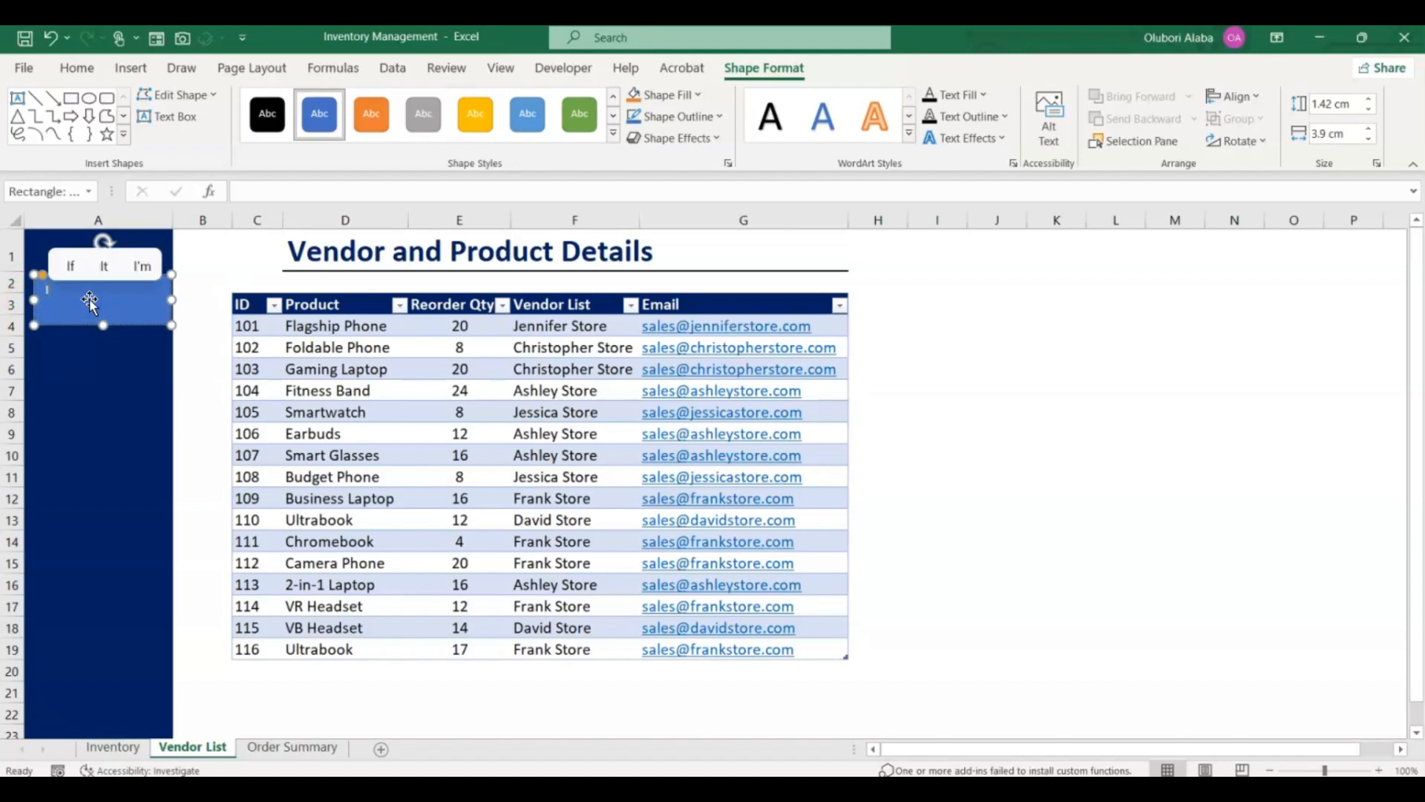
pyautogui.write('In')
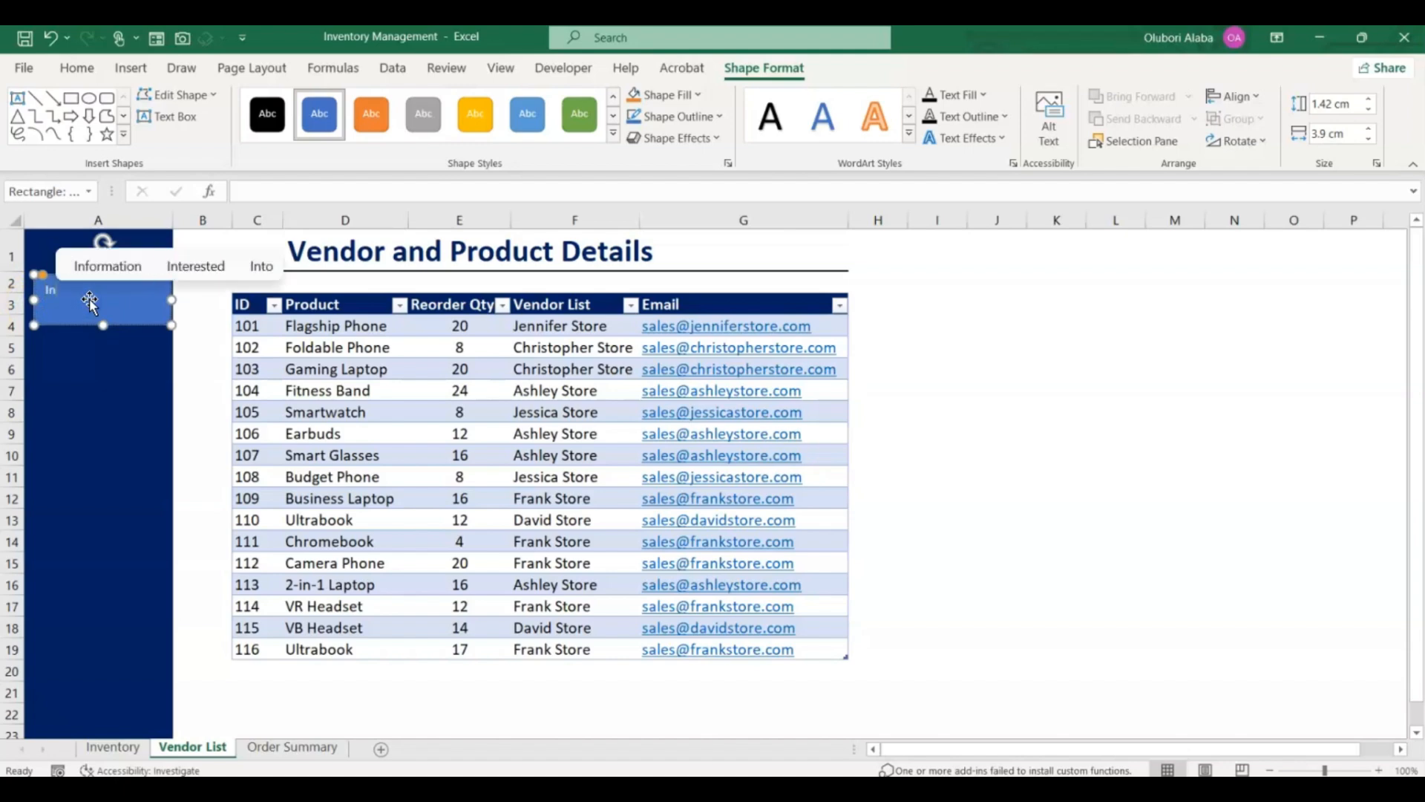
pyautogui.write('vent')
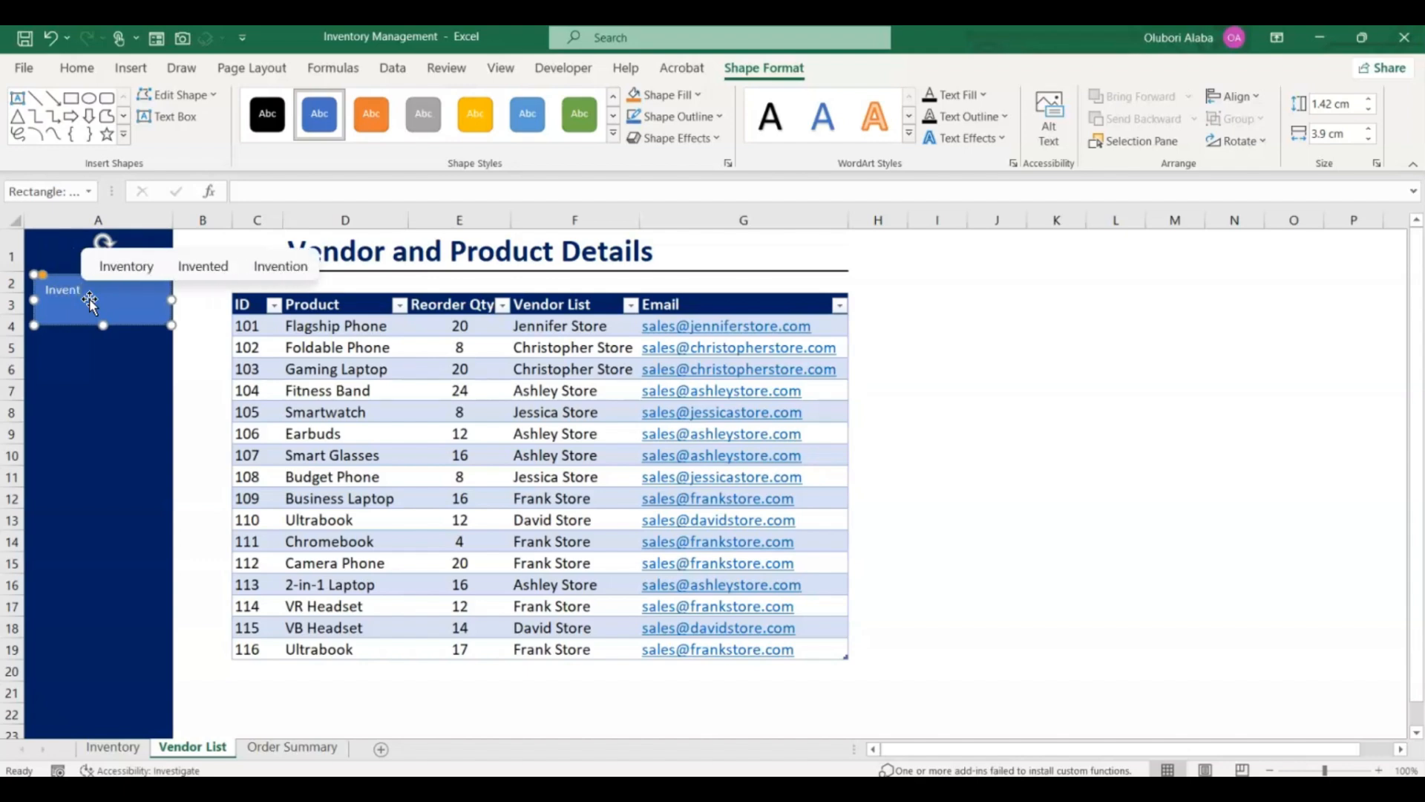
pyautogui.write('ory')
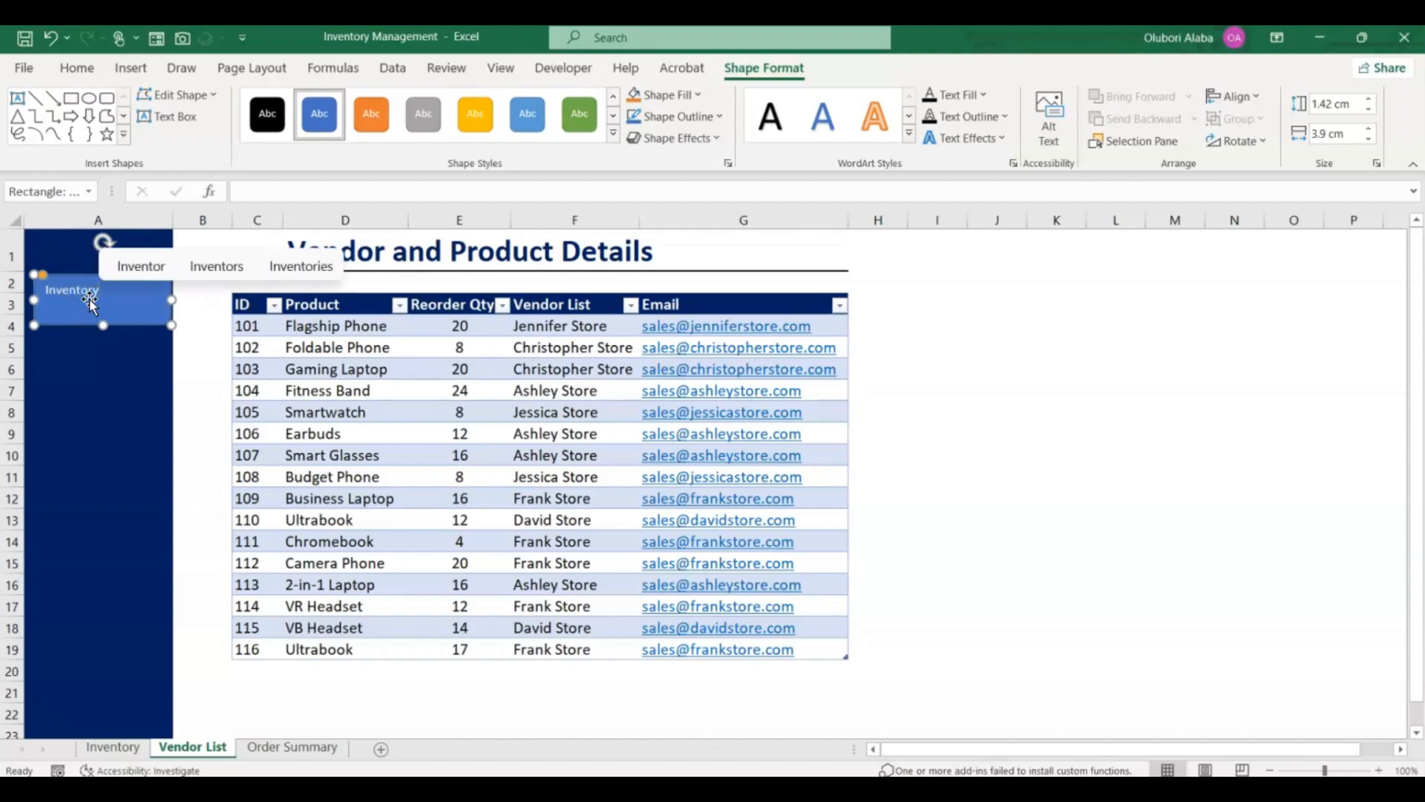
# Step: Remove the fill of the Inventory rectangle by setting its shape fill to No Fill
pyautogui.click(76, 68)
pyautogui.click(131, 68)
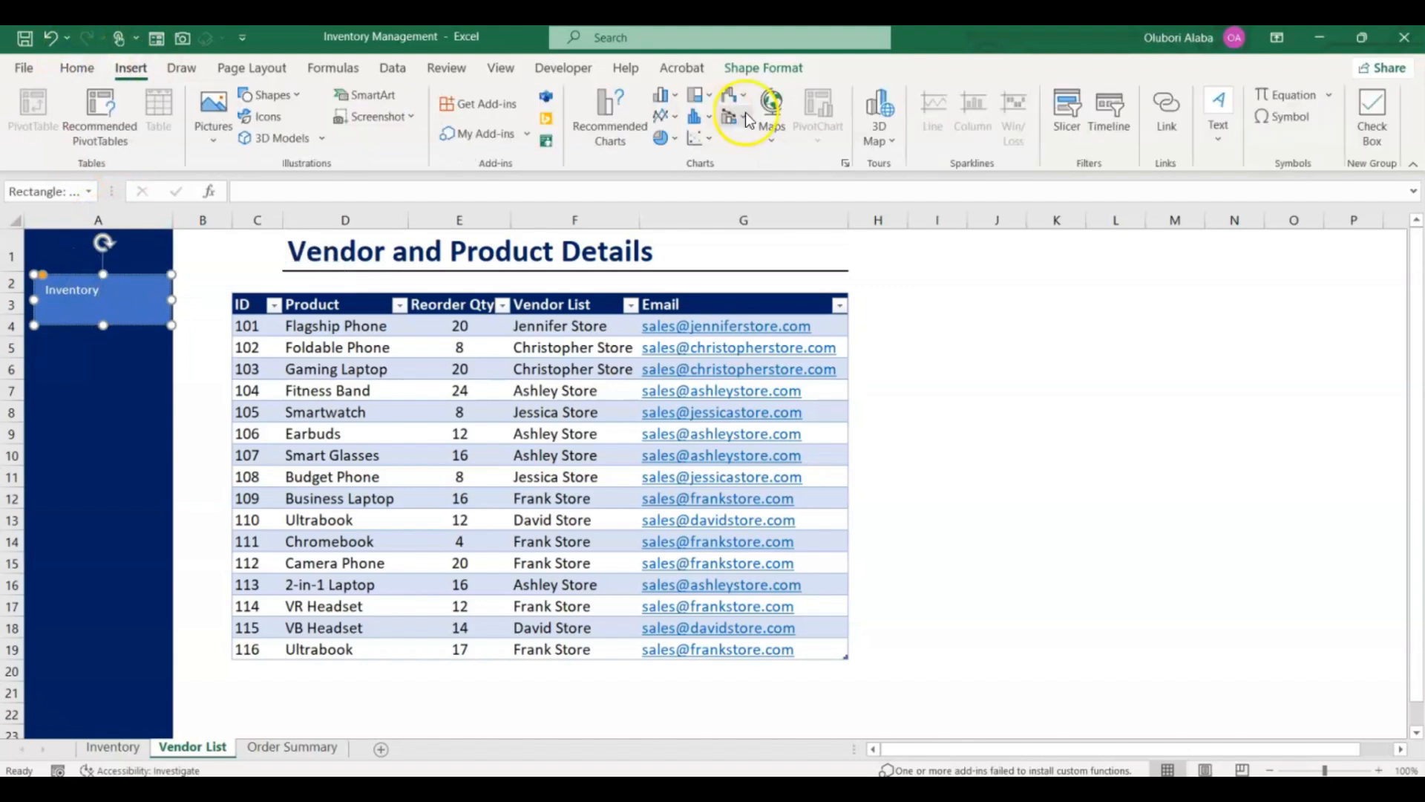
pyautogui.click(755, 65)
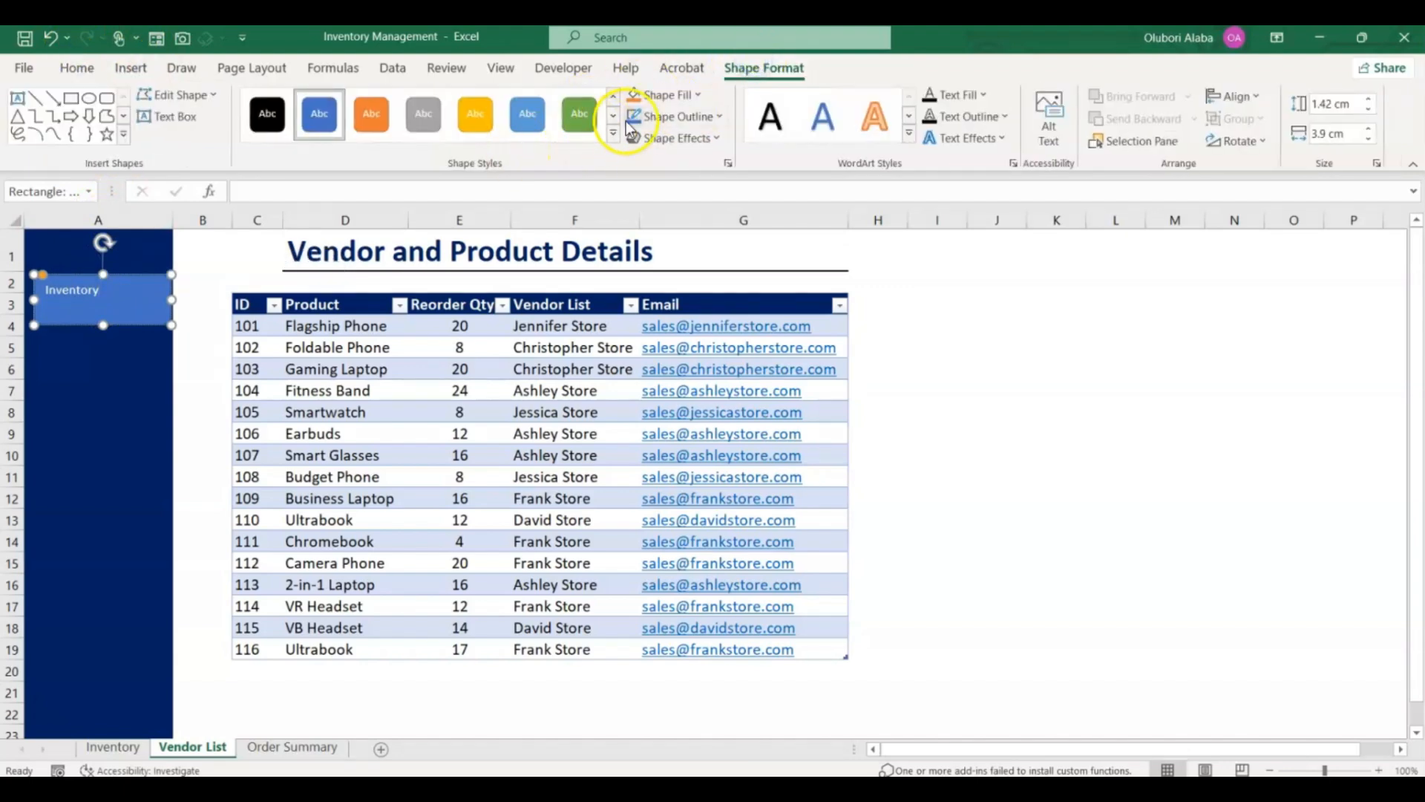
pyautogui.click(636, 102)
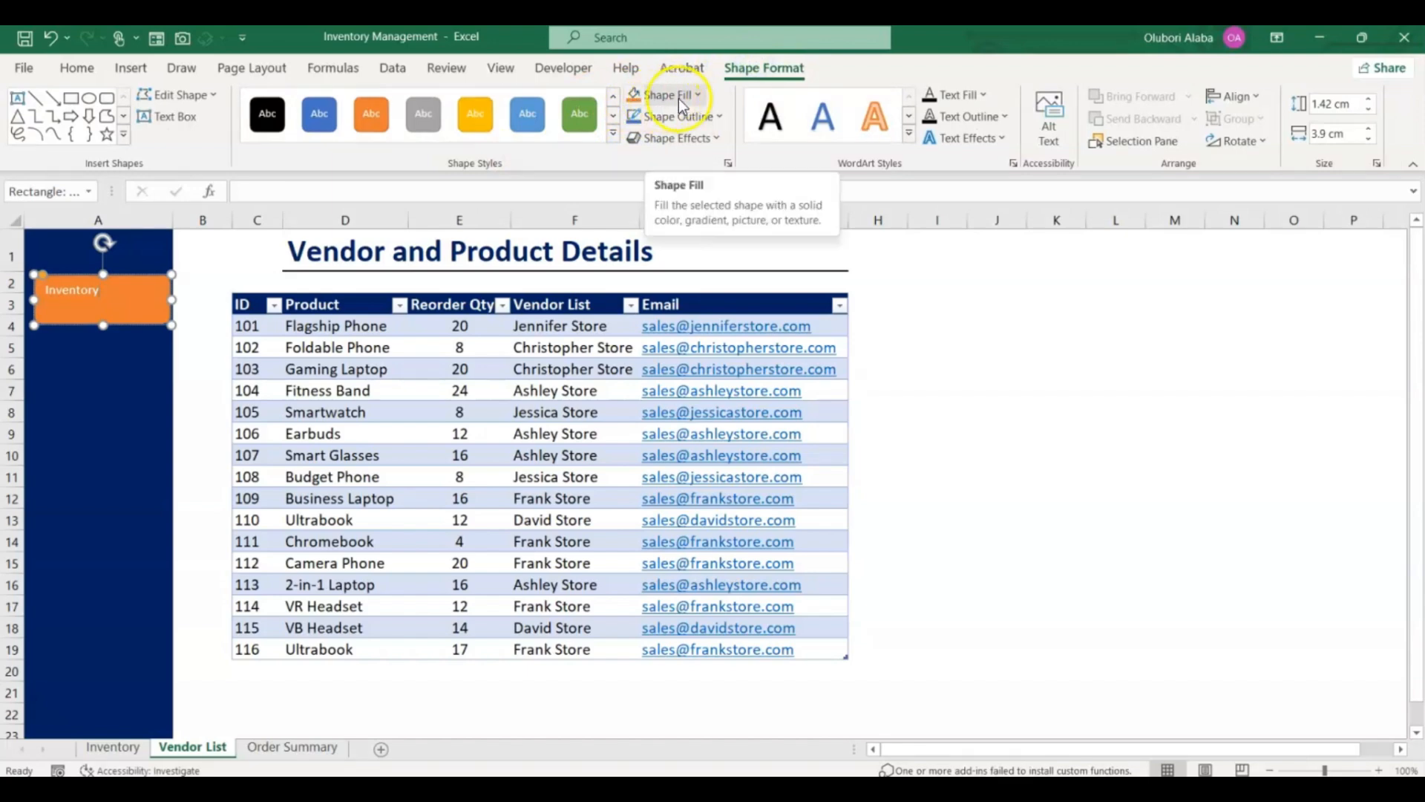
pyautogui.click(699, 95)
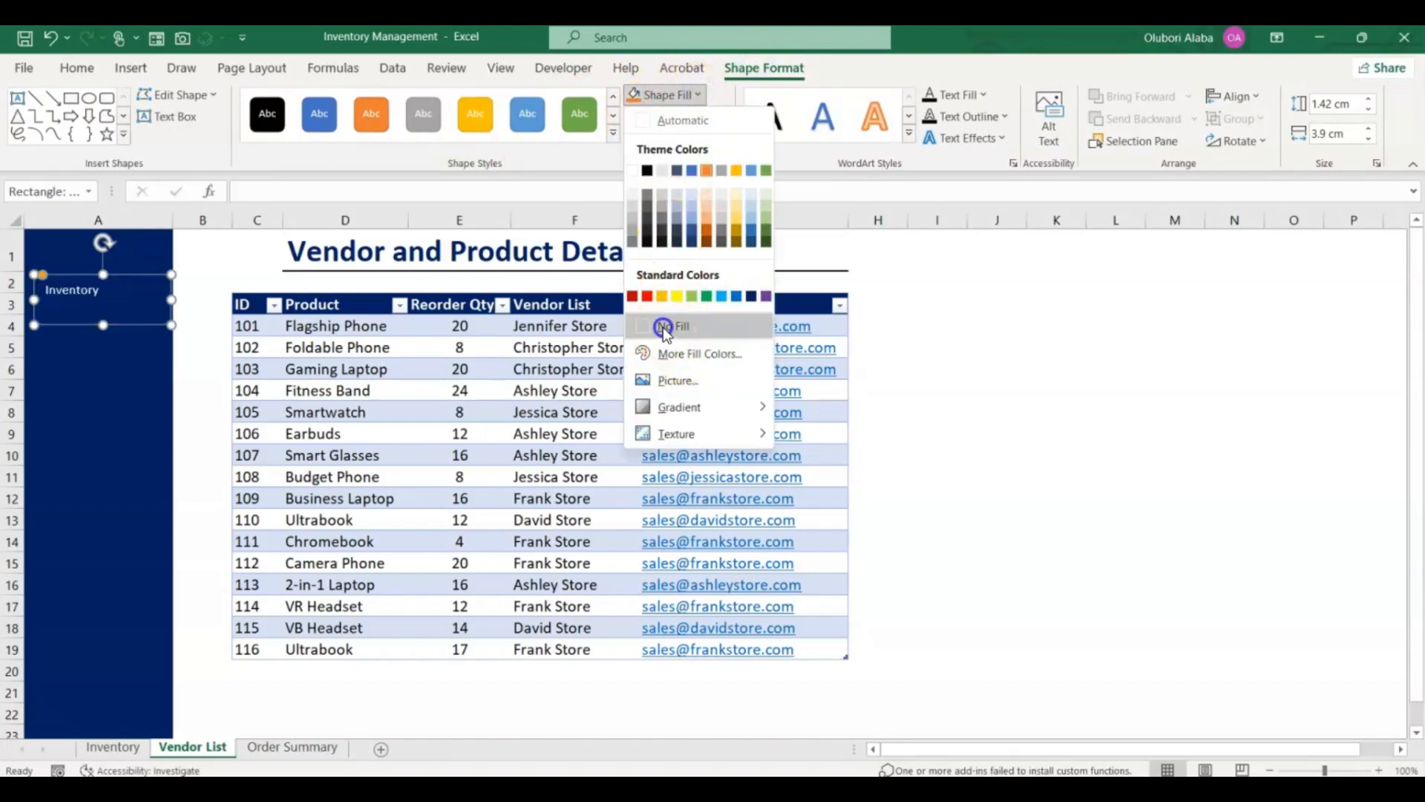
pyautogui.click(661, 324)
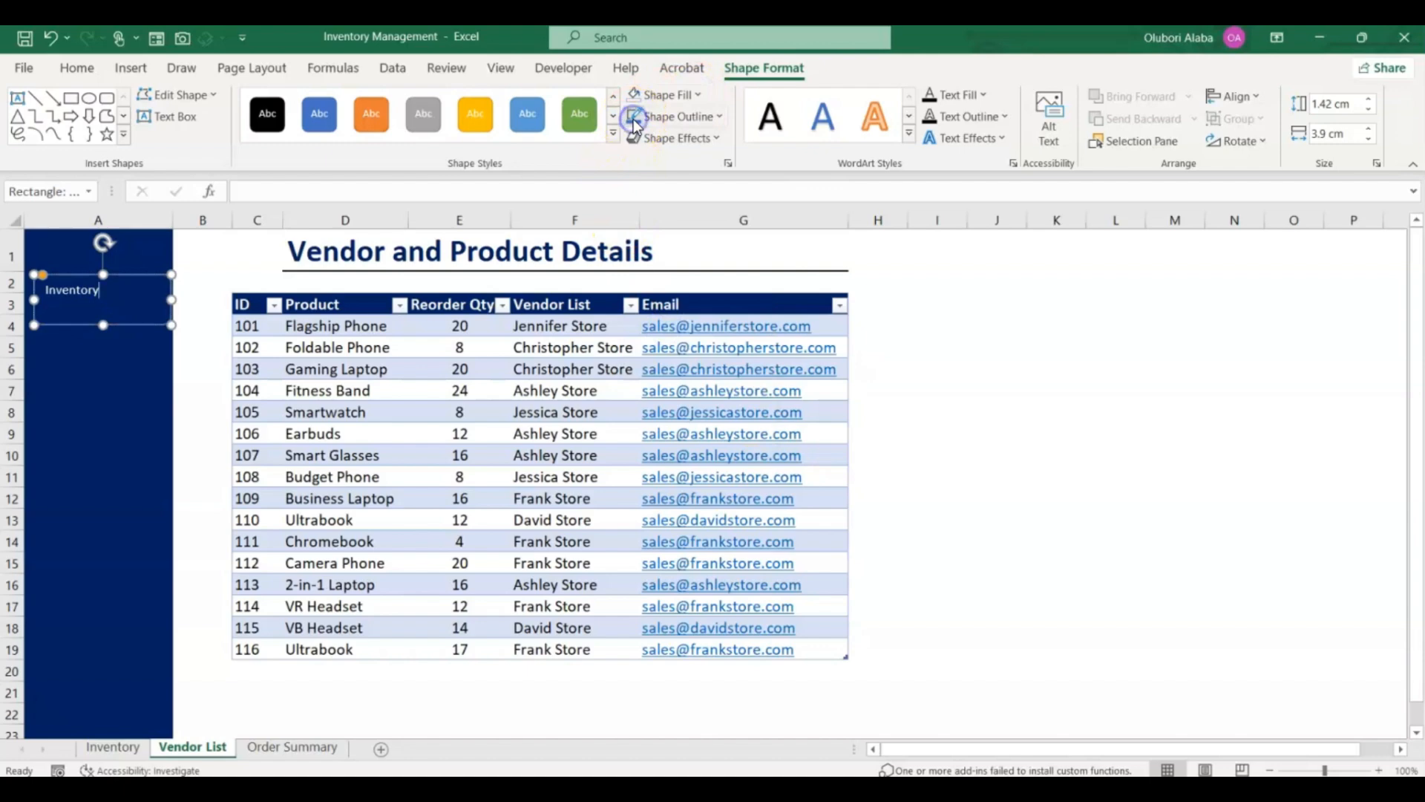
# Step: Centre the Inventory label both vertically and horizontally within its rectangle
pyautogui.click(115, 295)
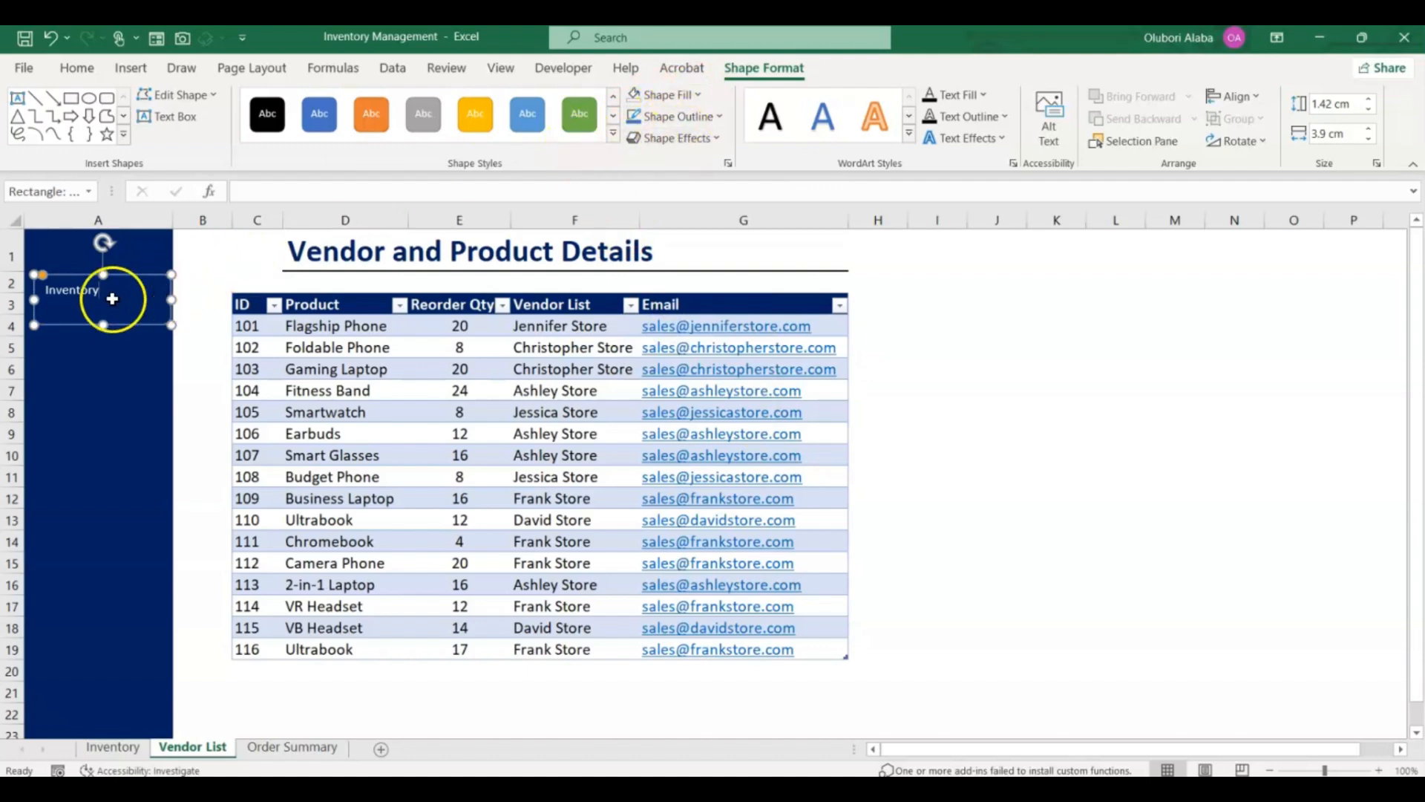
pyautogui.click(74, 67)
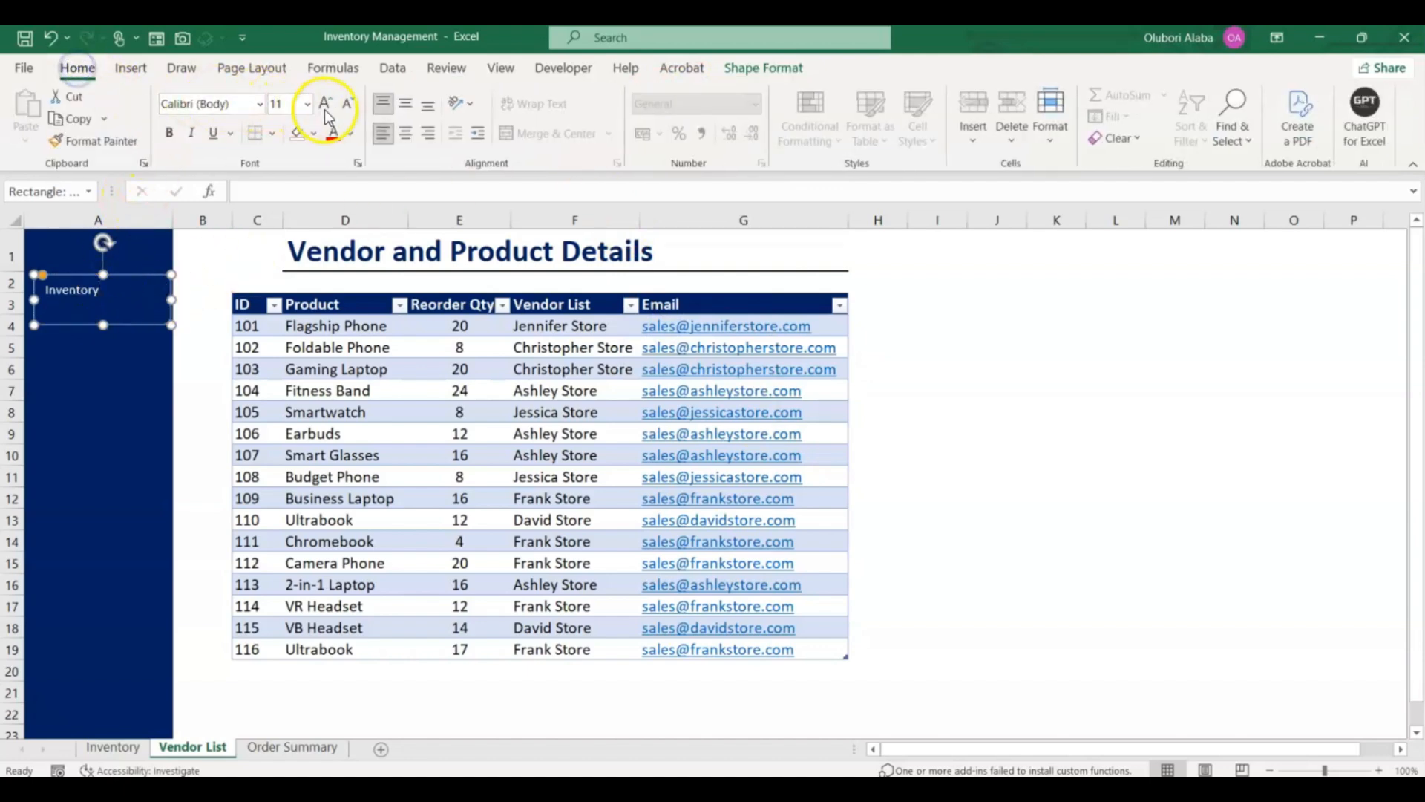
pyautogui.click(404, 105)
pyautogui.click(412, 132)
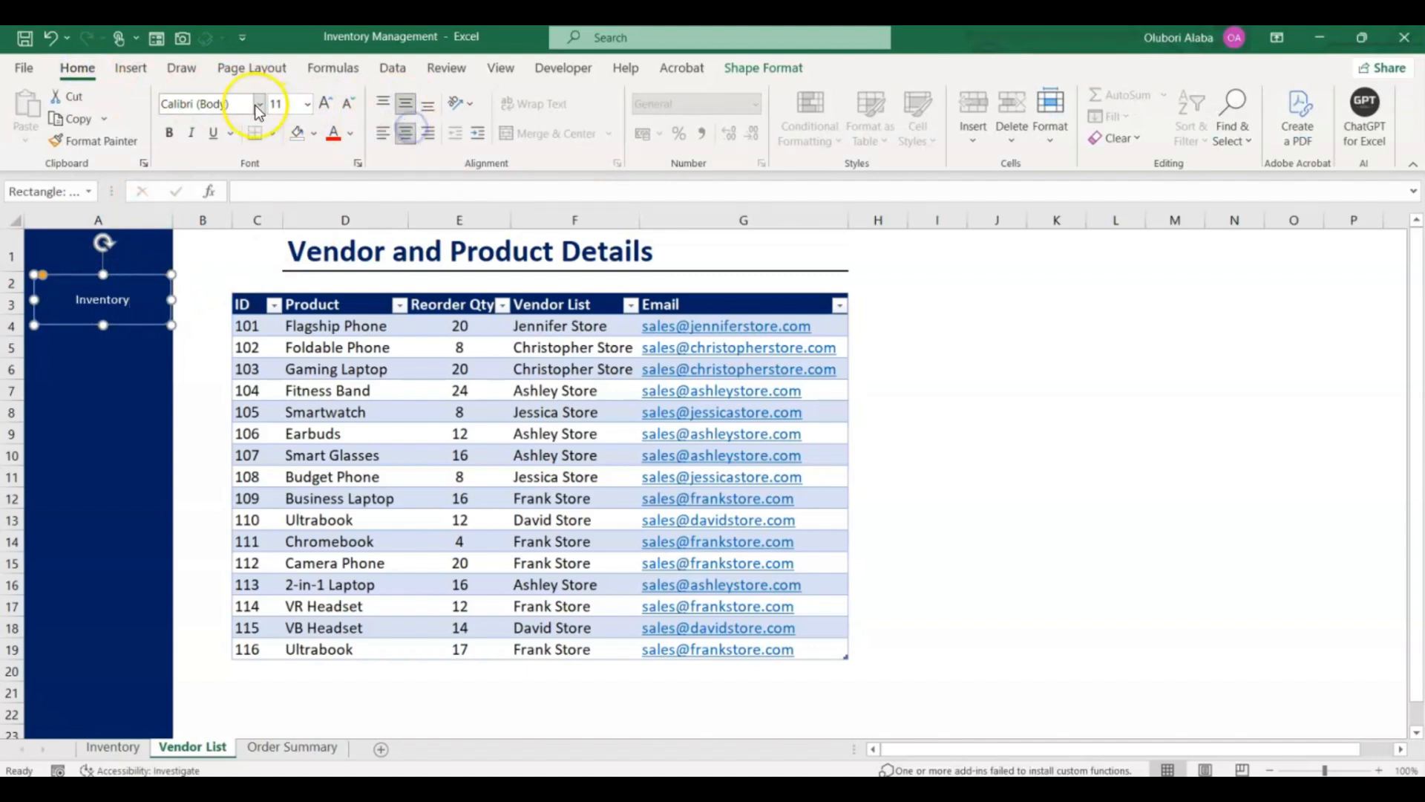
# Step: Set the Inventory label's text to font size 16 and make it bold
pyautogui.click(325, 102)
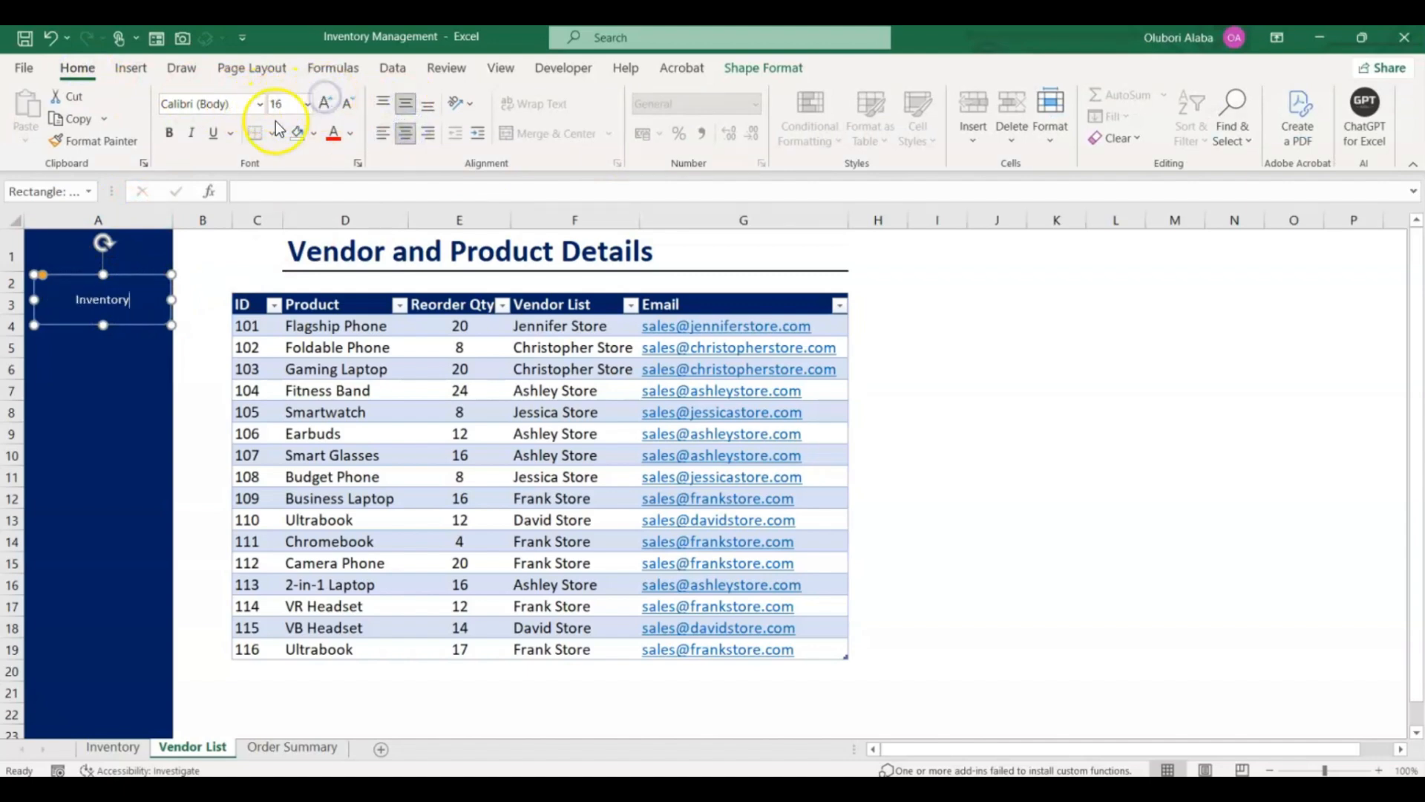
pyautogui.click(129, 301)
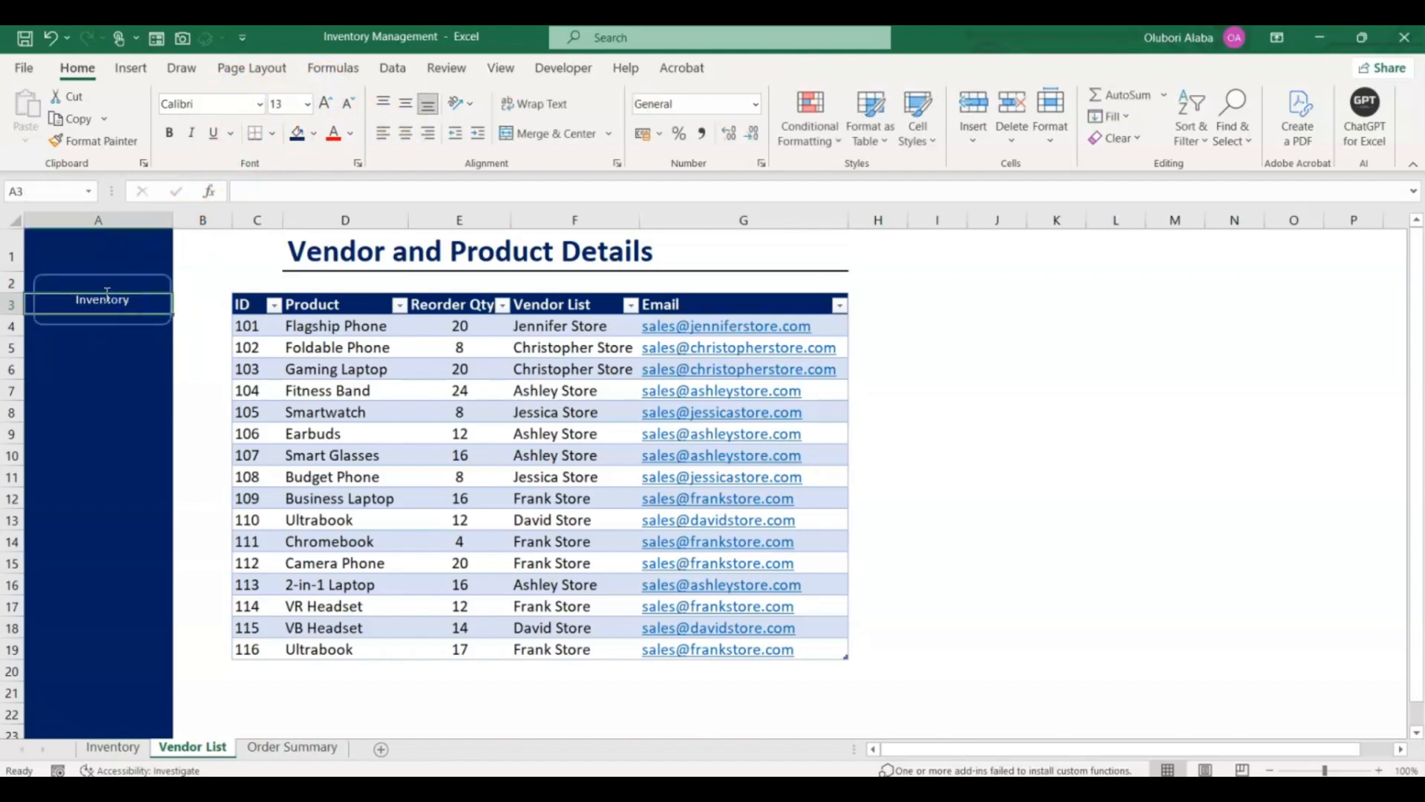
pyautogui.click(98, 284)
pyautogui.click(105, 300)
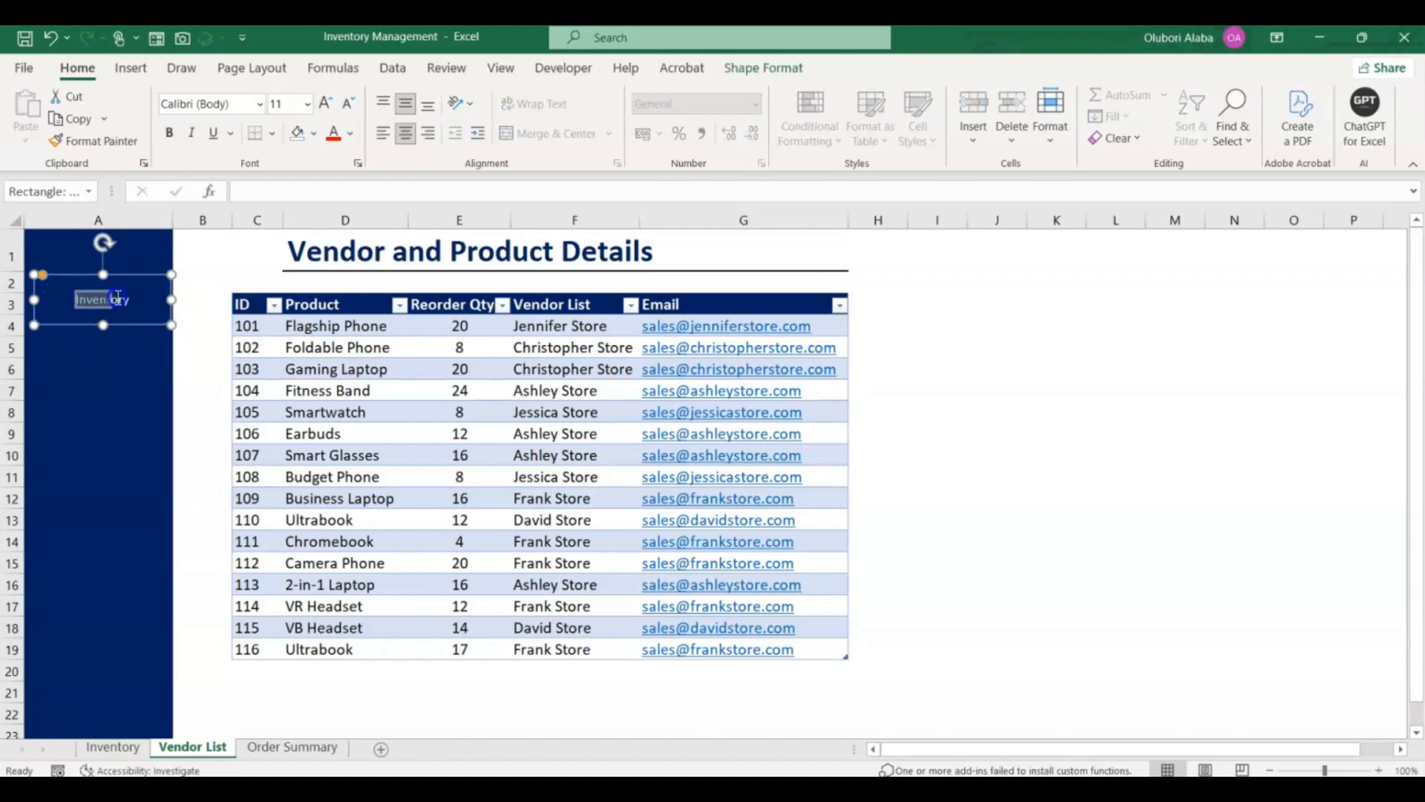
pyautogui.click(324, 105)
pyautogui.click(324, 105)
pyautogui.click(324, 105)
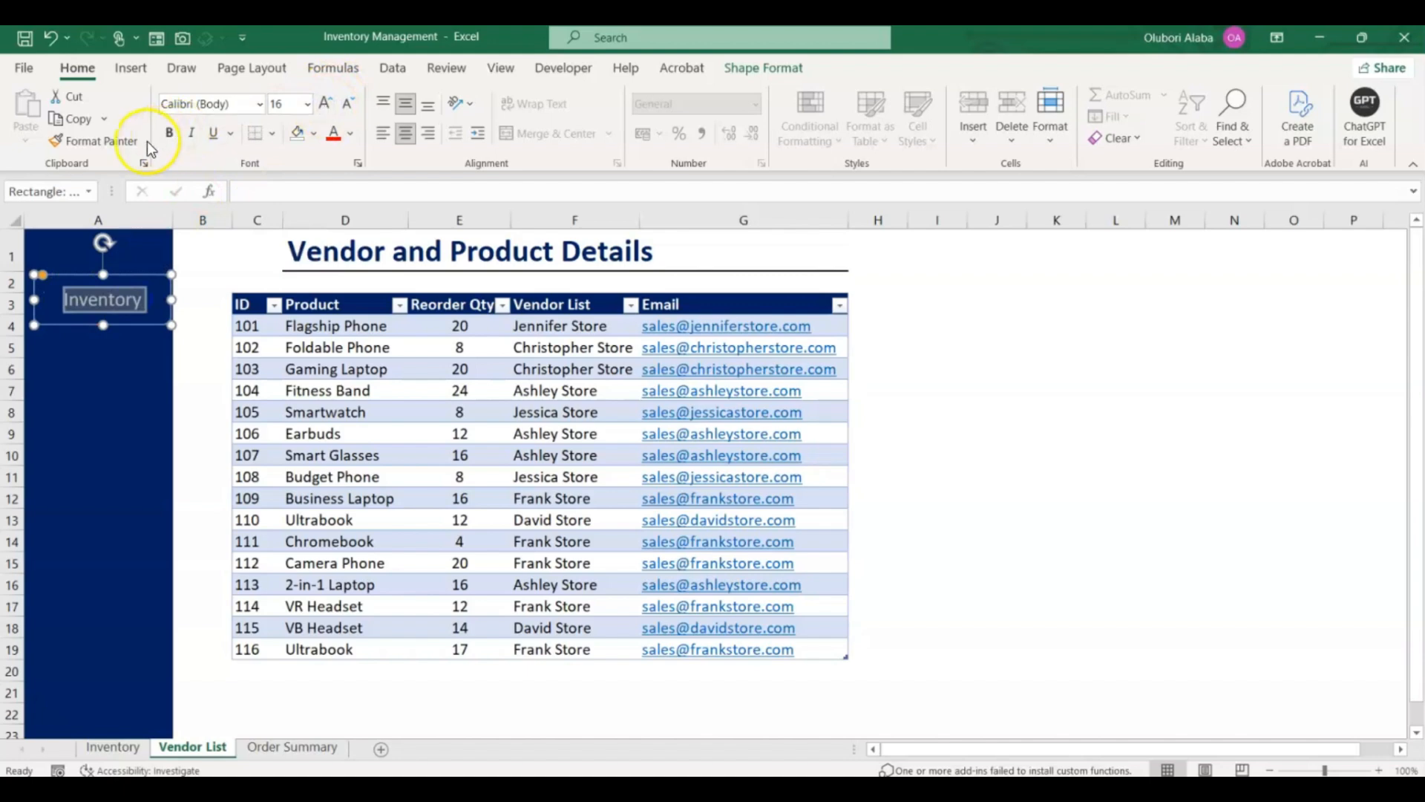
pyautogui.click(170, 135)
pyautogui.click(79, 371)
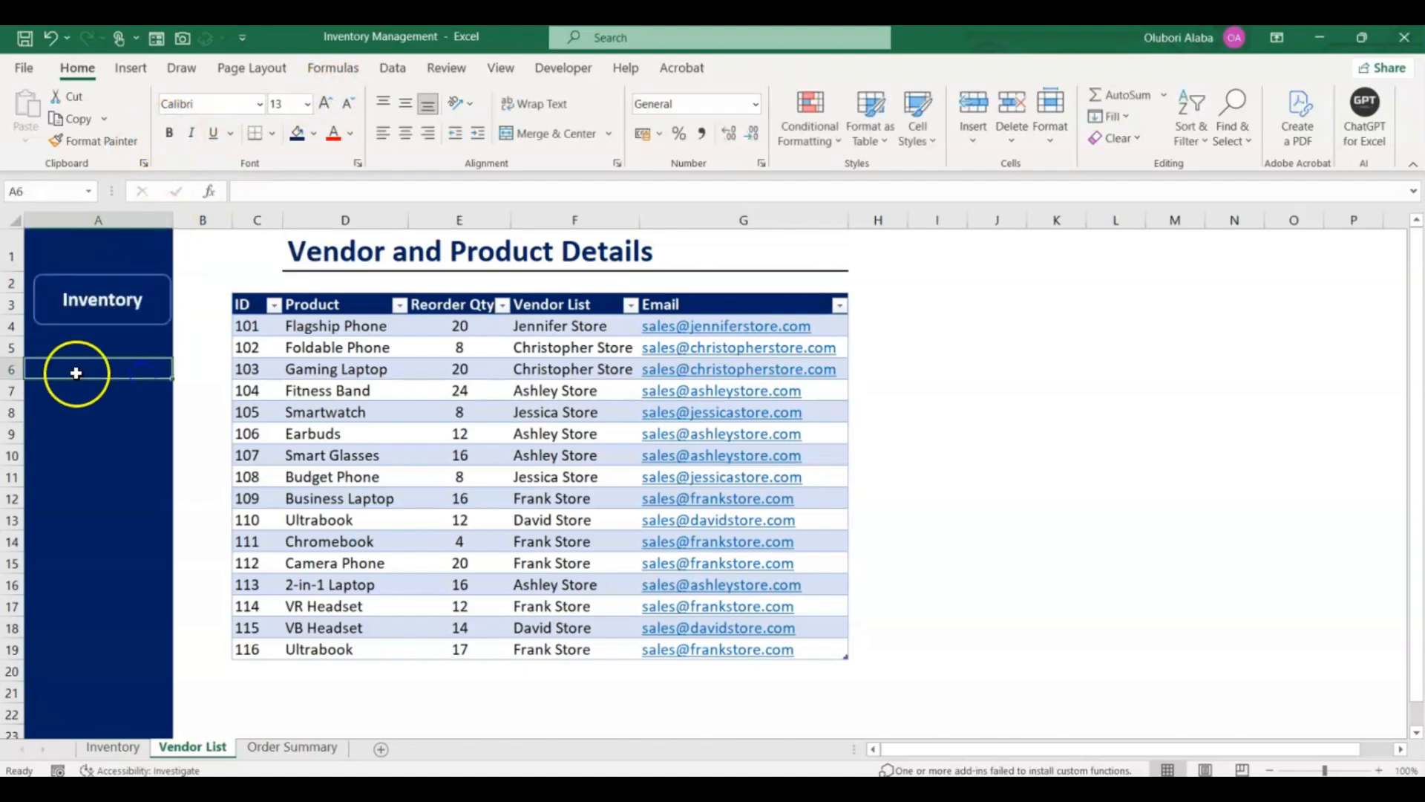
# Step: Shrink the Inventory button to about 1.23 cm by 3.79 cm and place two copies below it, at rows 6 to 8 and 12 to 13
pyautogui.click(163, 285)
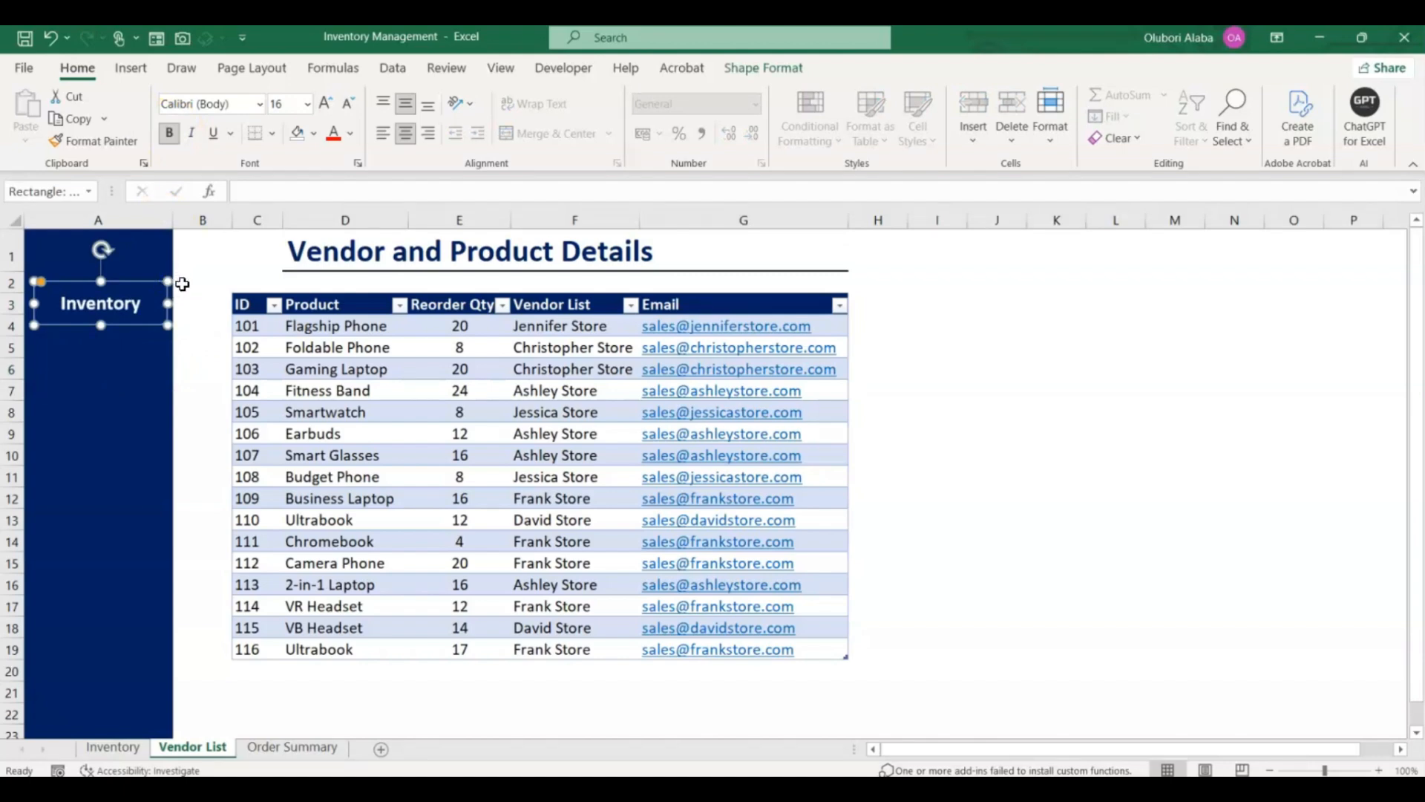
pyautogui.click(165, 298)
pyautogui.moveTo(165, 298); pyautogui.dragTo(166, 492)
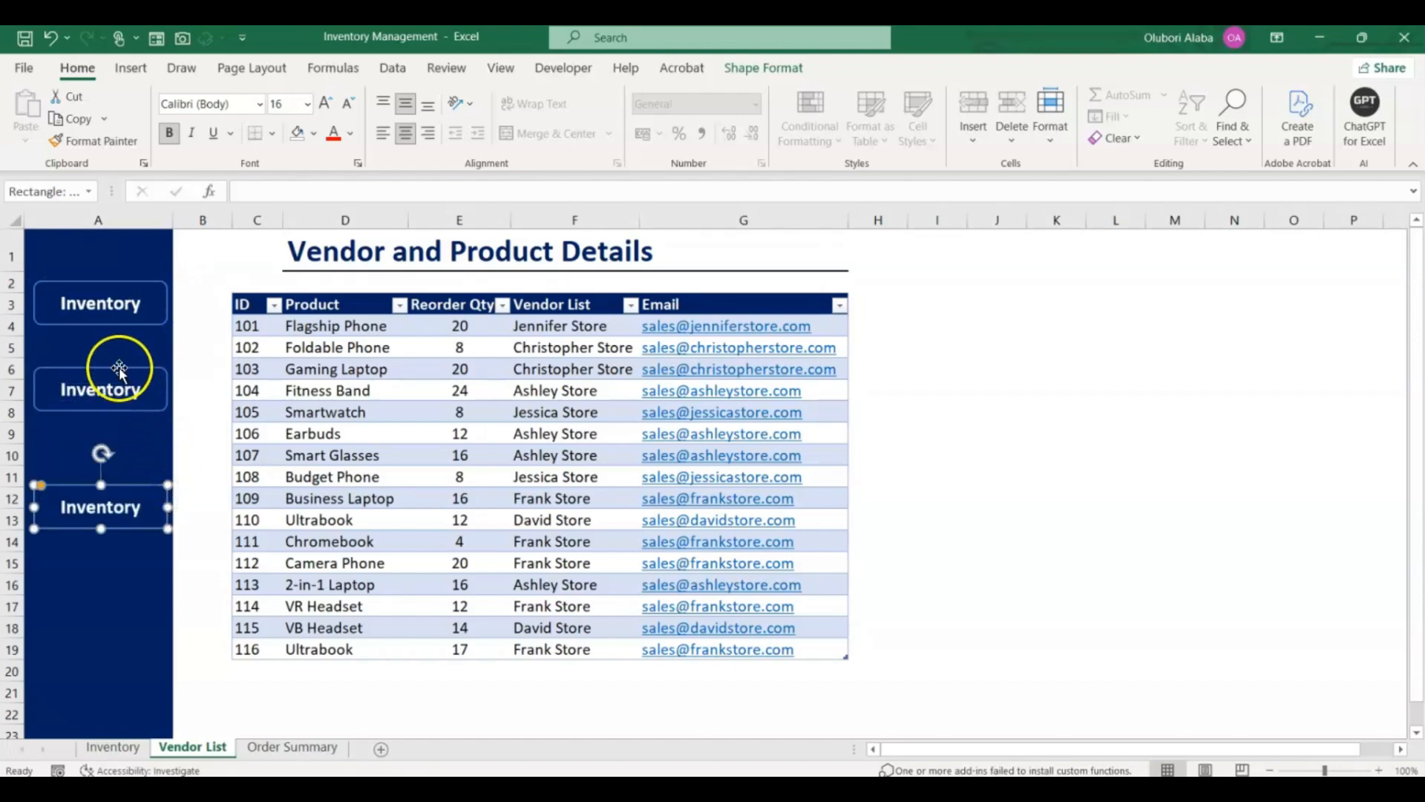
# Step: Replace the label of the middle button in column A with "Vendor List"
pyautogui.click(130, 394)
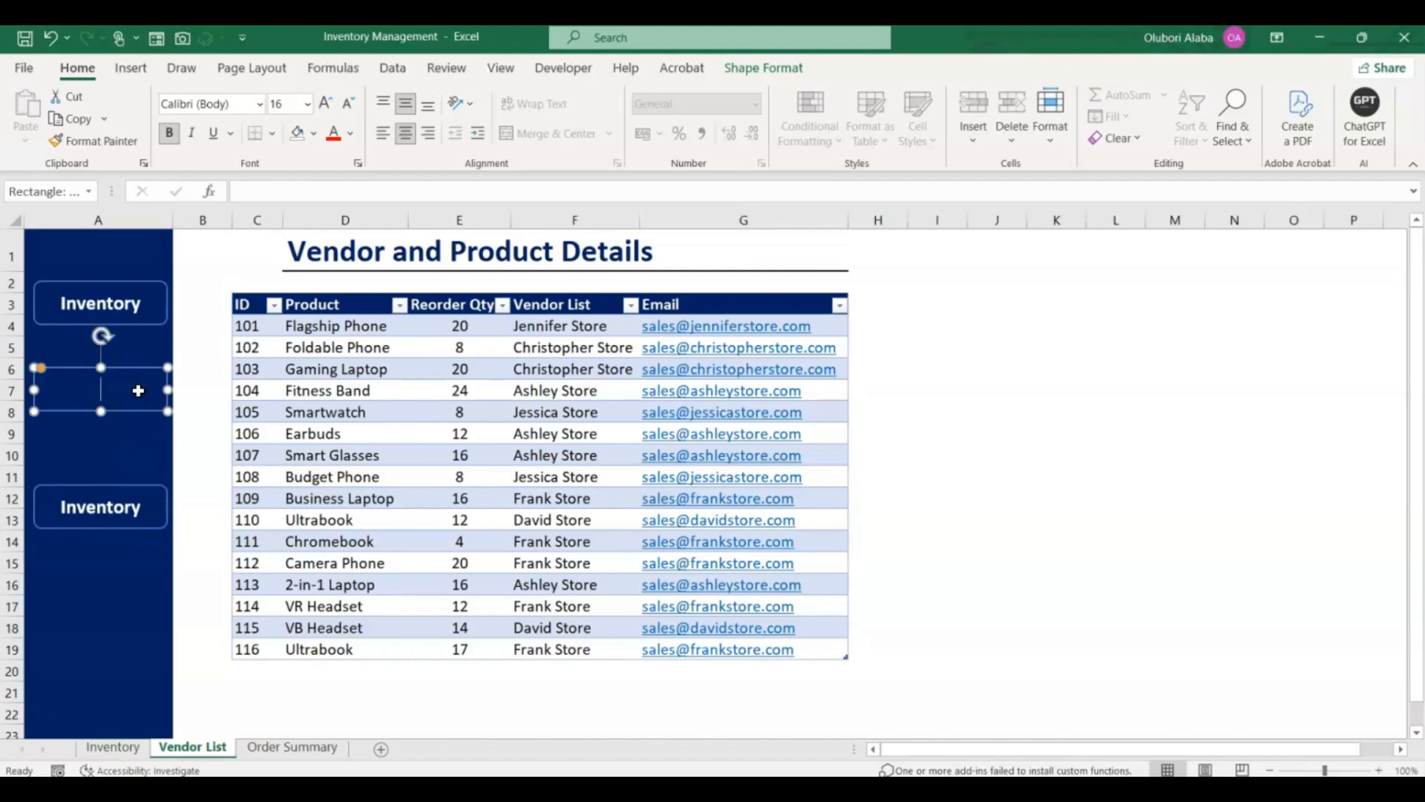
pyautogui.write('Vend')
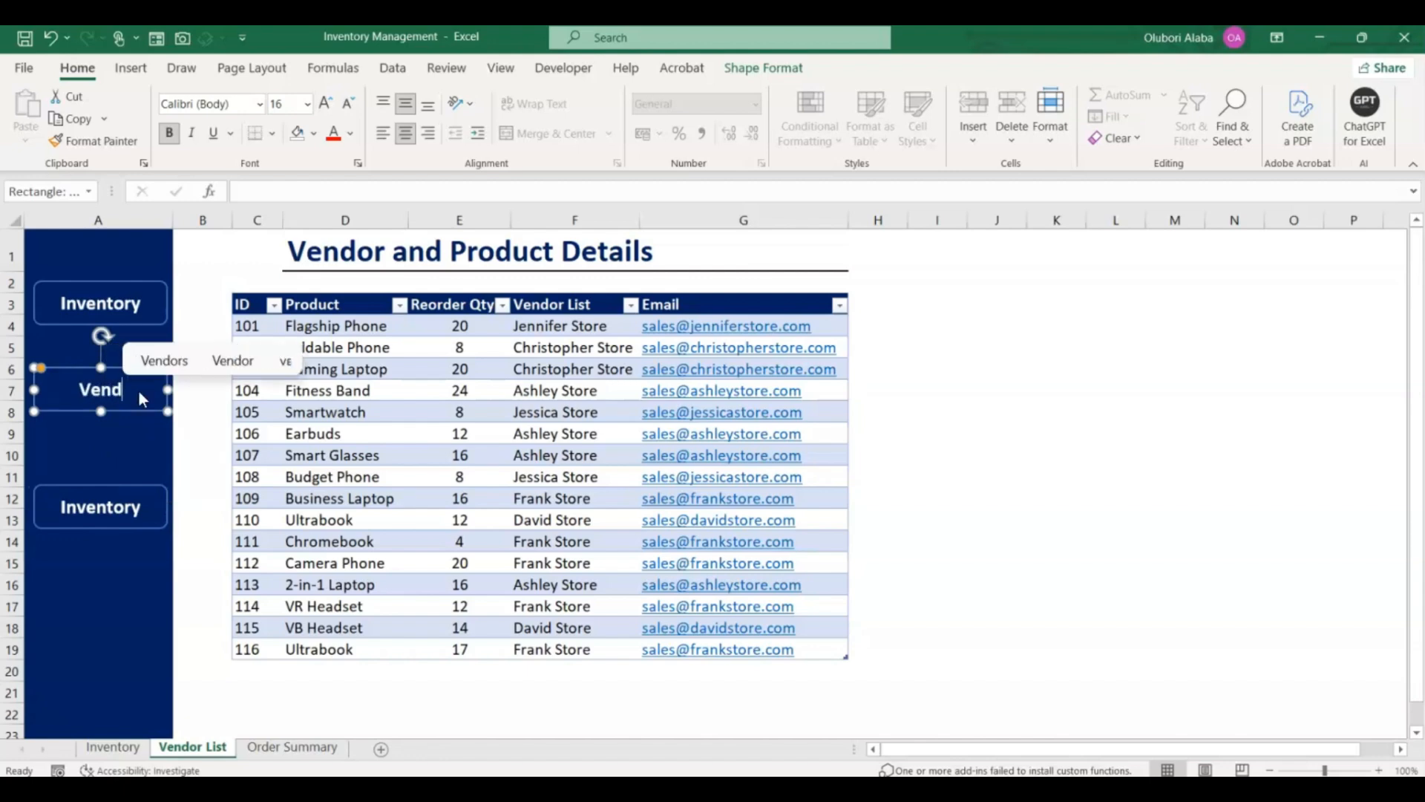
pyautogui.write('or List')
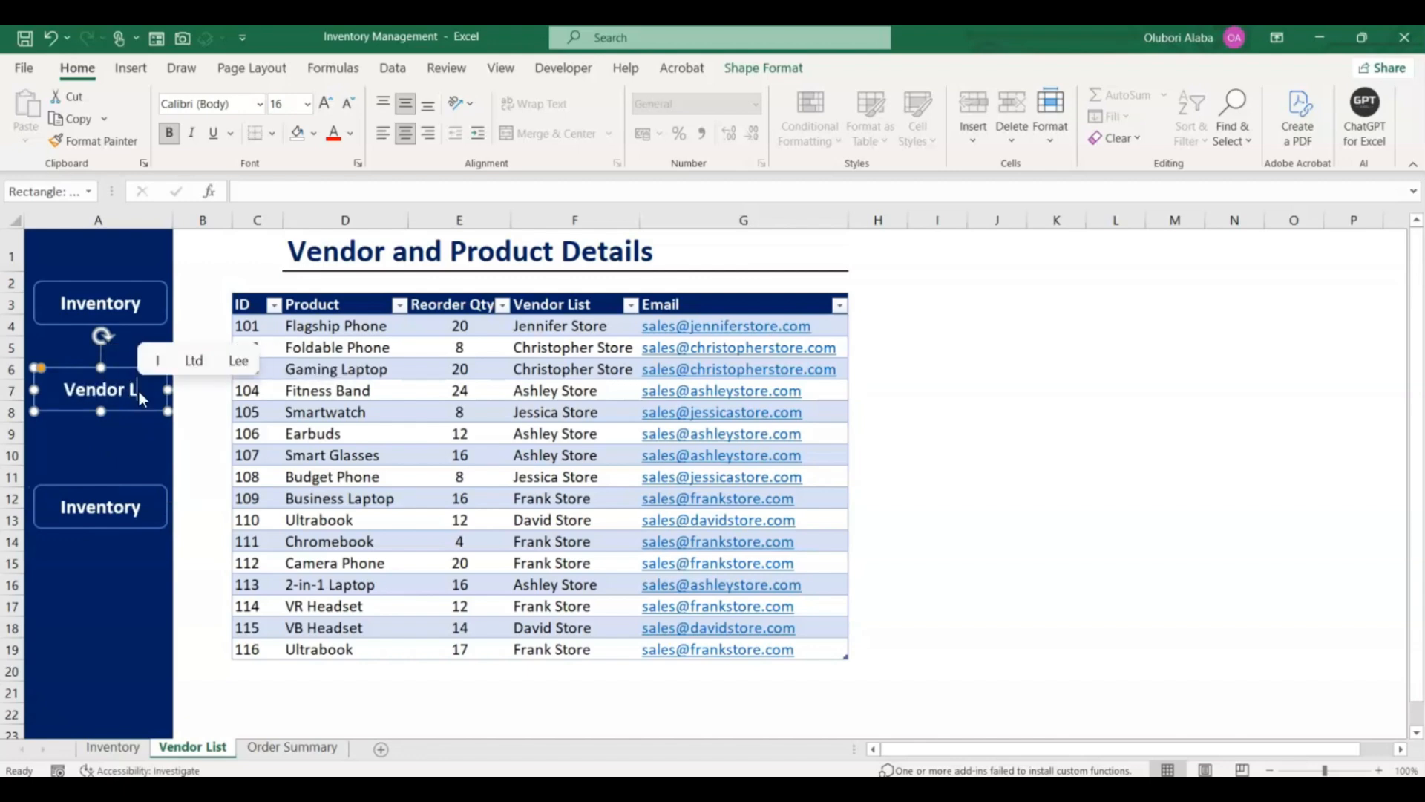
# Step: Replace the label of the lowest button in column A with "Order Summary"
pyautogui.click(125, 511)
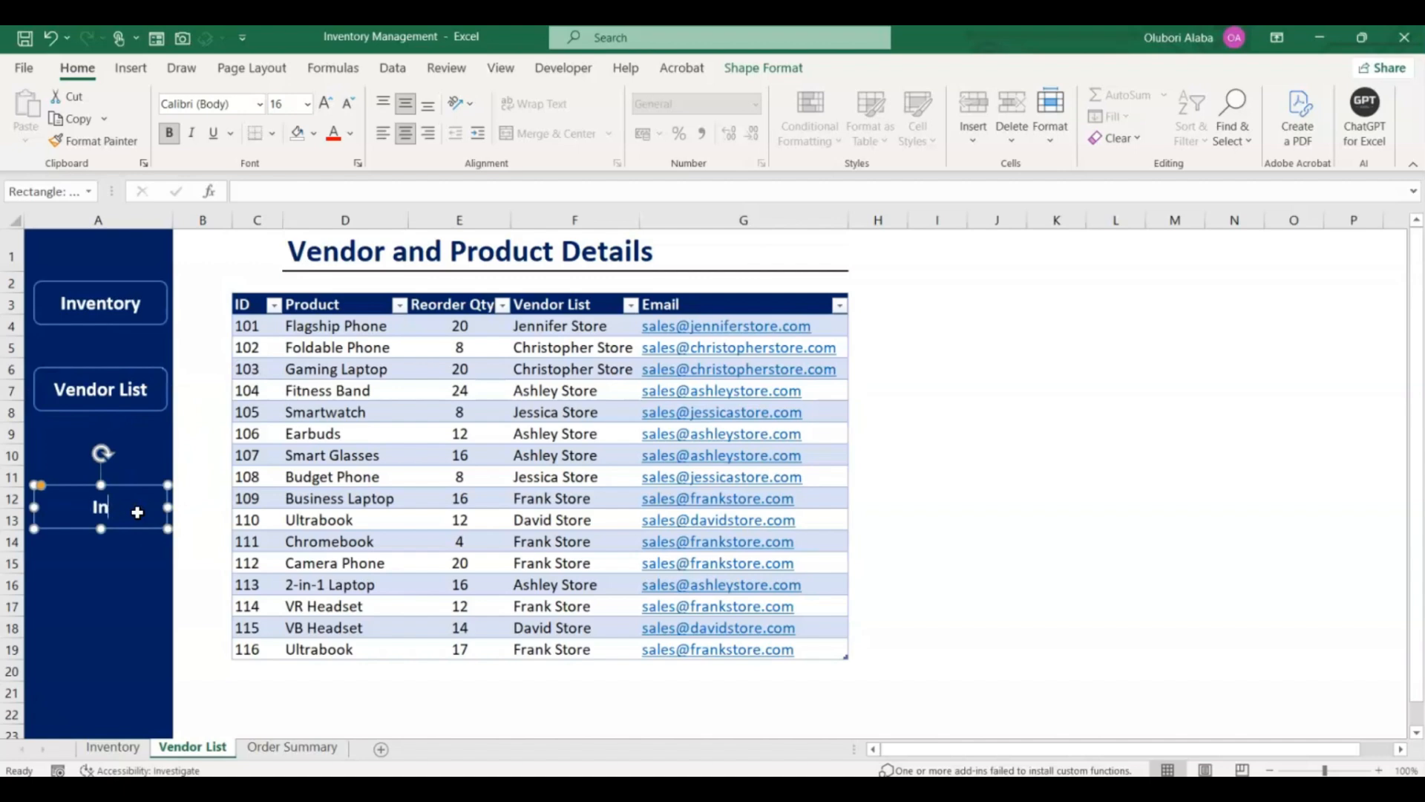
pyautogui.write('Ord')
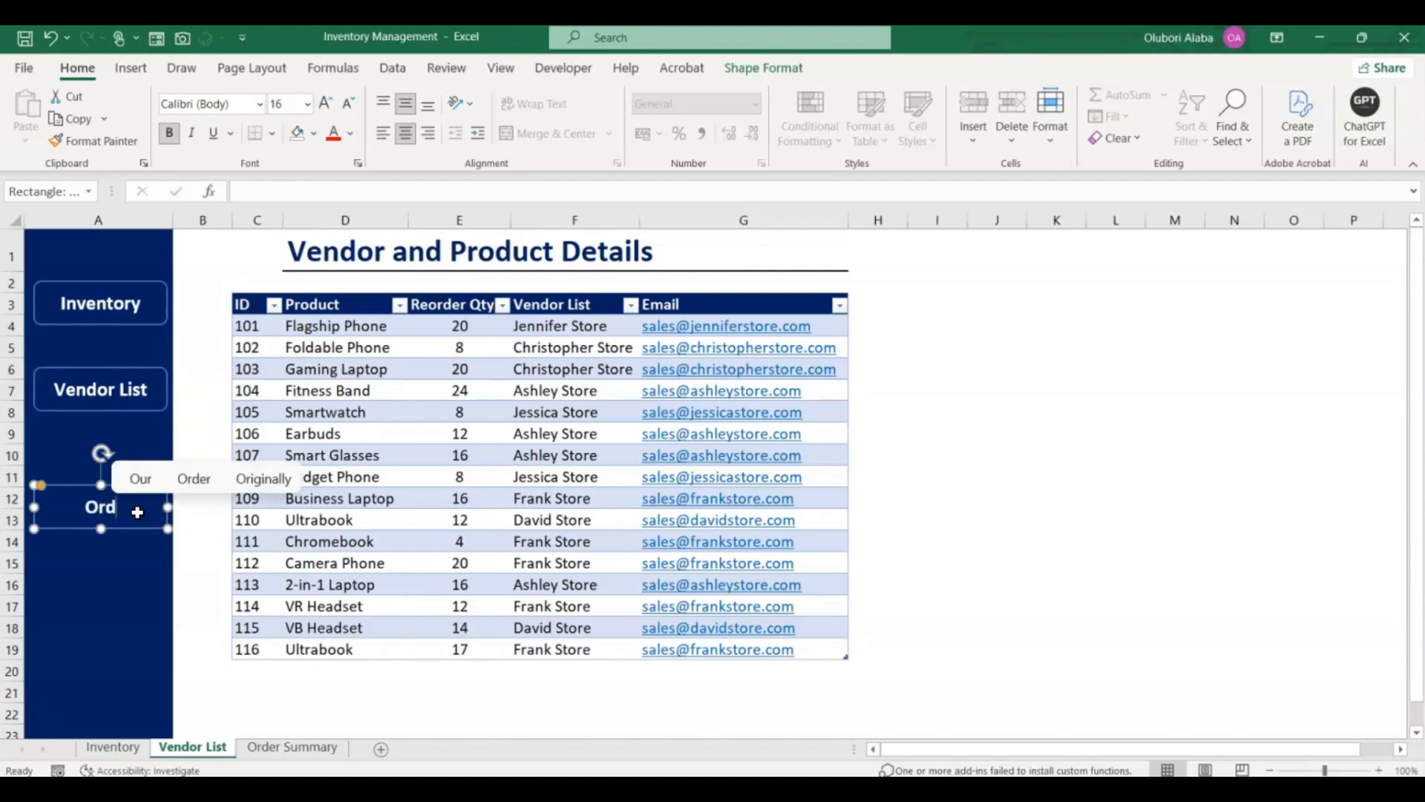
pyautogui.write('er Sum')
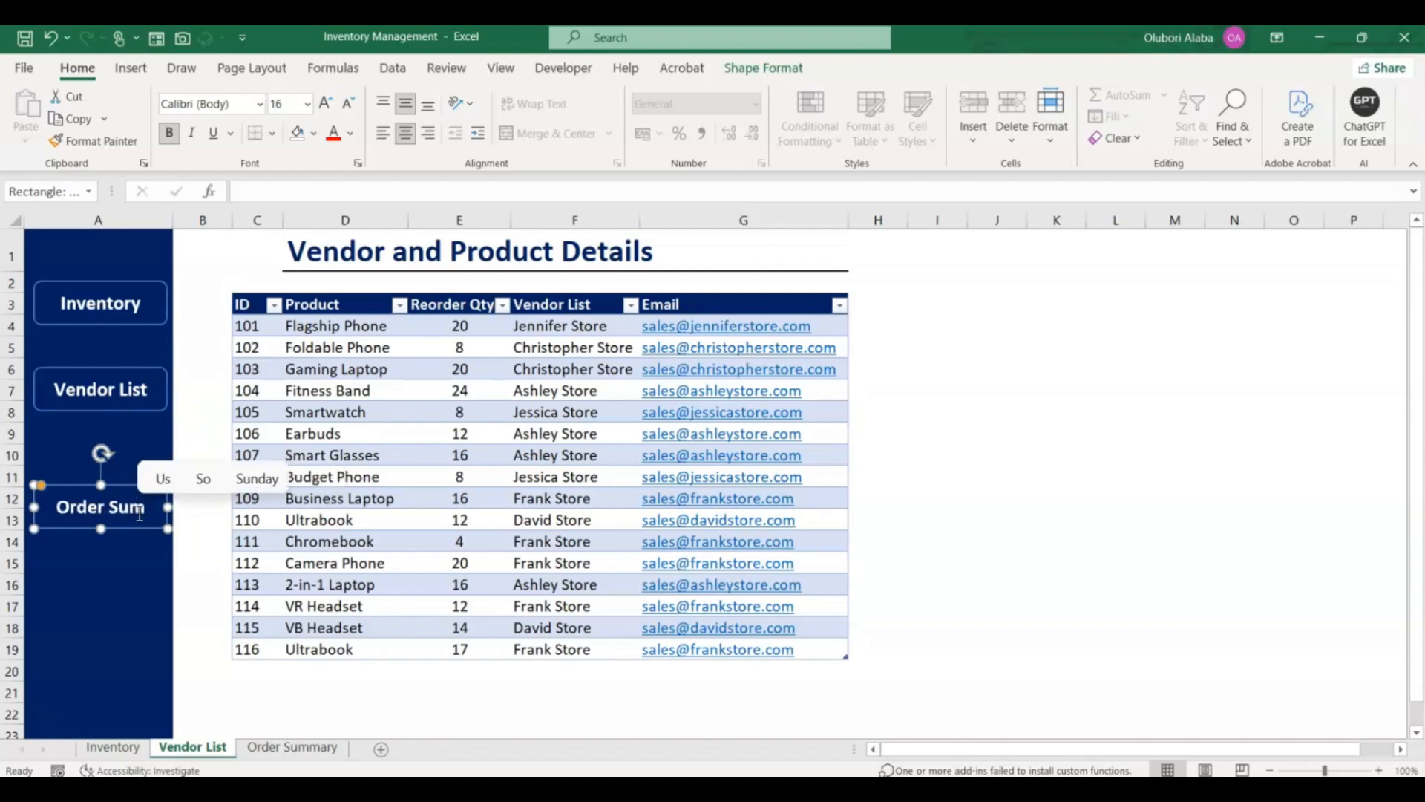
pyautogui.write('mary')
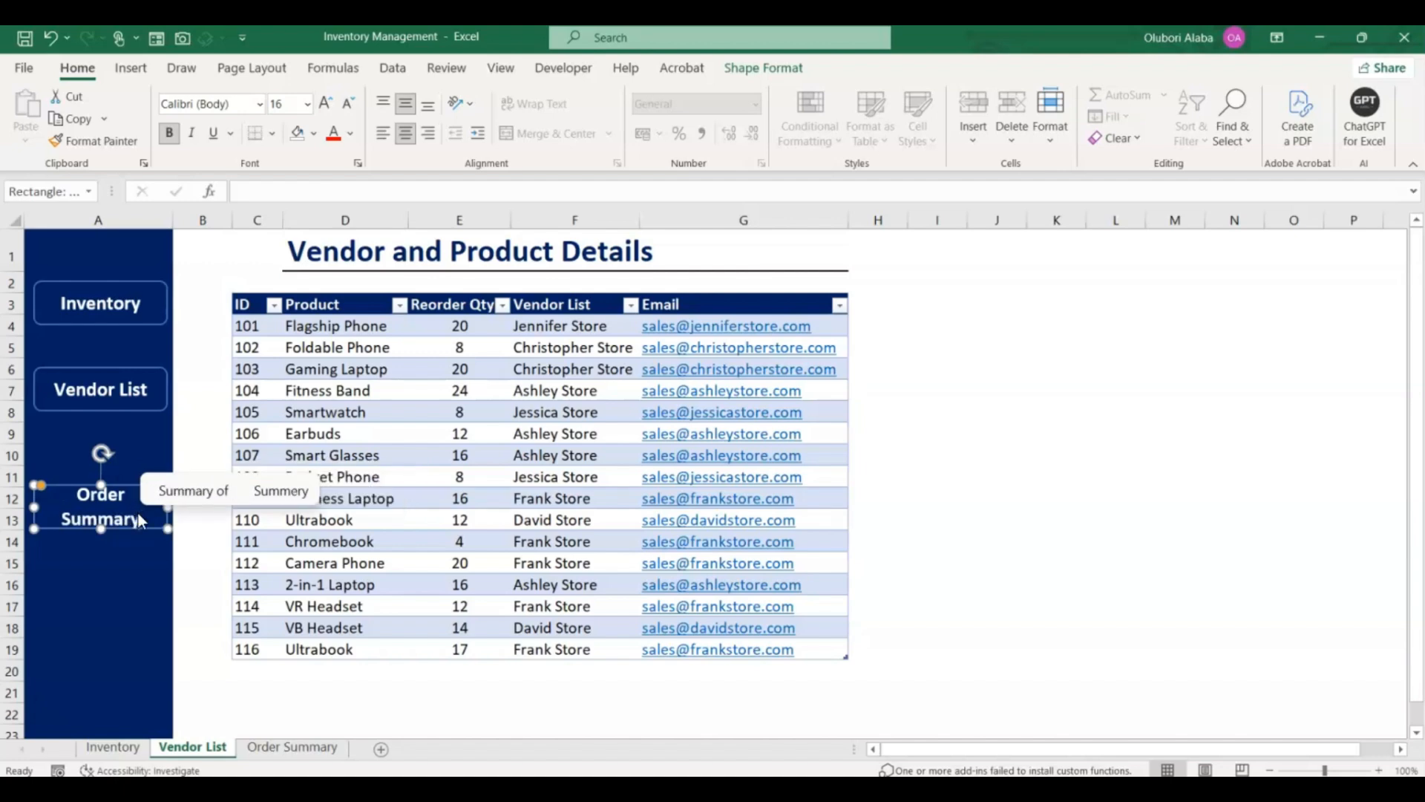
pyautogui.click(131, 540)
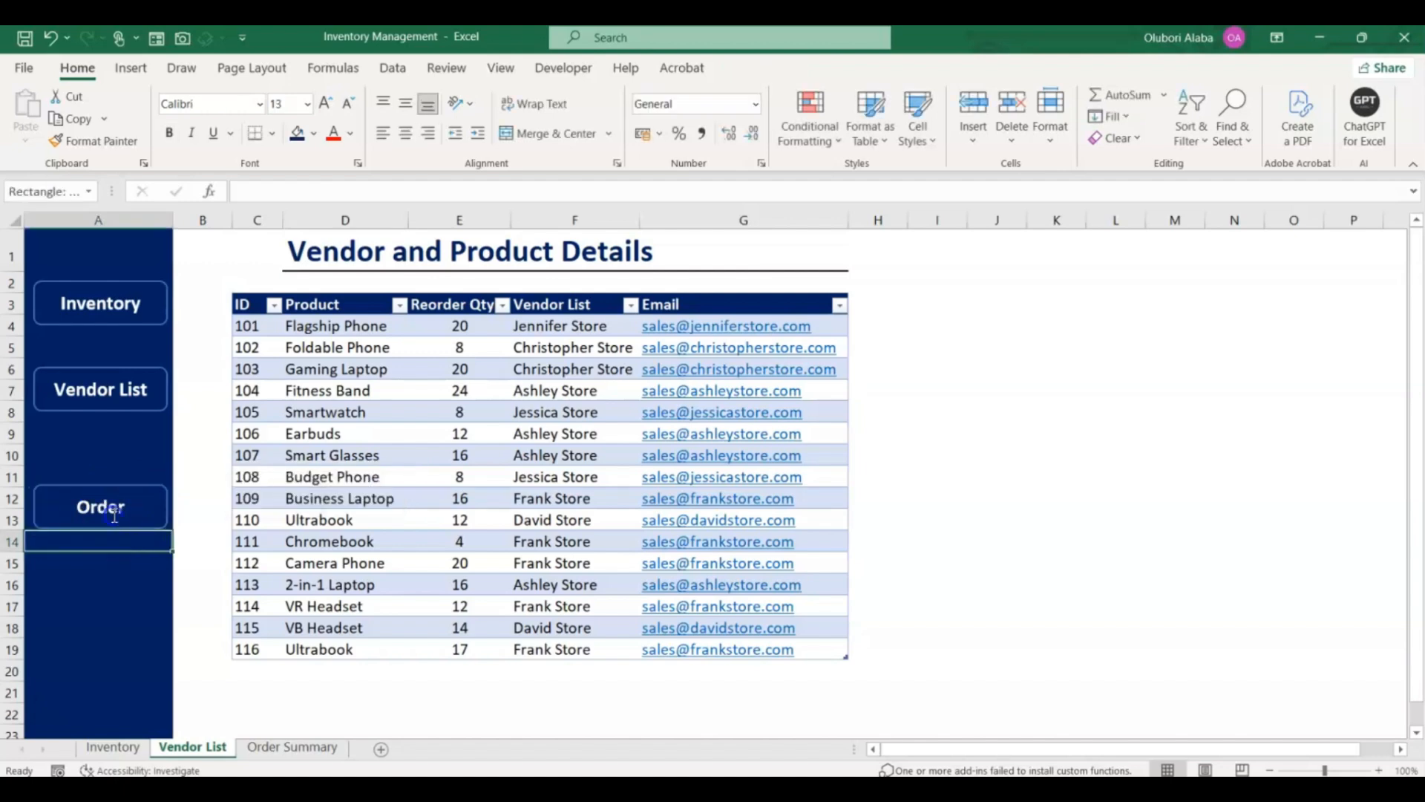
# Step: Extend the Order Summary button's lower edge to the bottom of row 15 so both lines of its label fit
pyautogui.click(118, 515)
pyautogui.moveTo(100, 530); pyautogui.dragTo(101, 549)
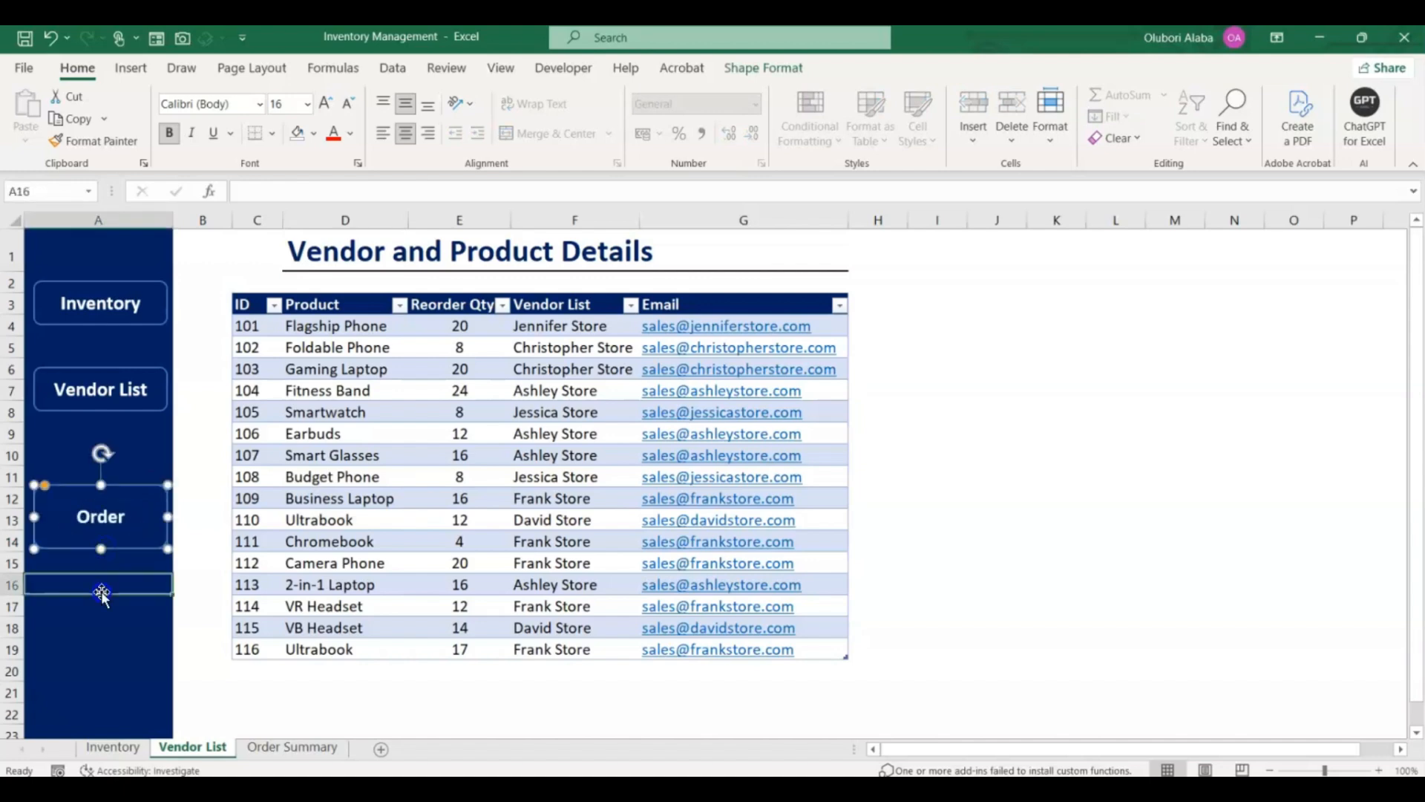
pyautogui.click(104, 551)
pyautogui.click(119, 510)
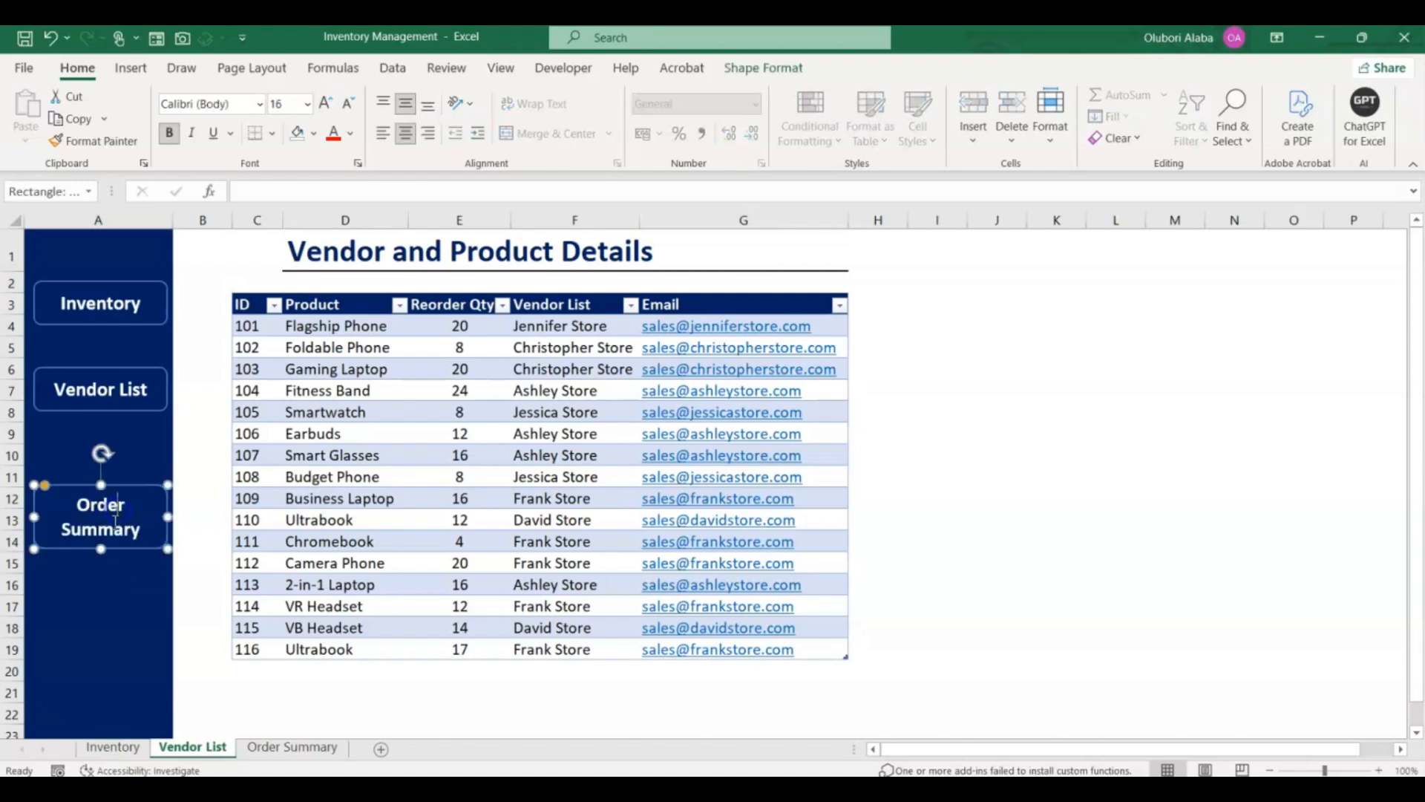
pyautogui.moveTo(104, 549); pyautogui.dragTo(105, 572)
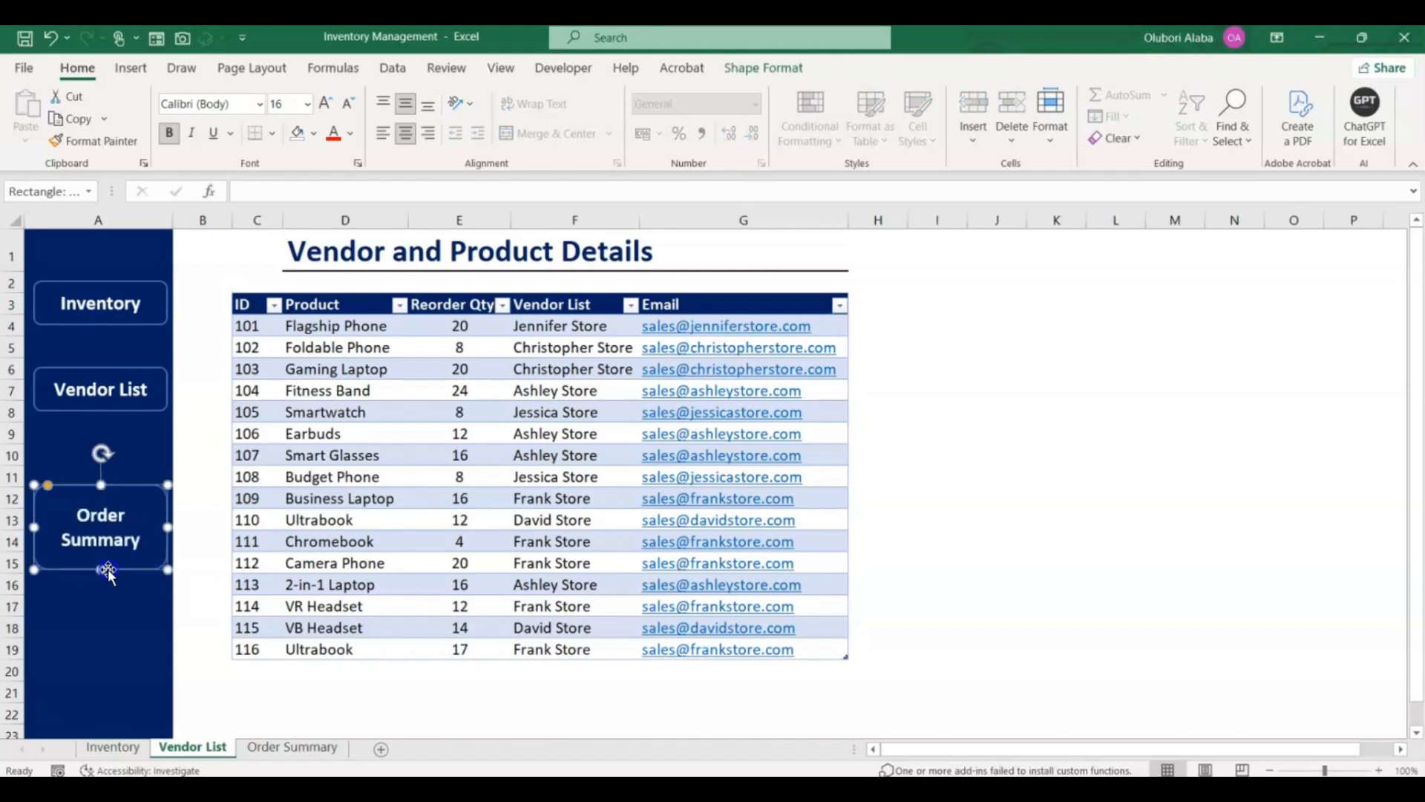
pyautogui.click(105, 604)
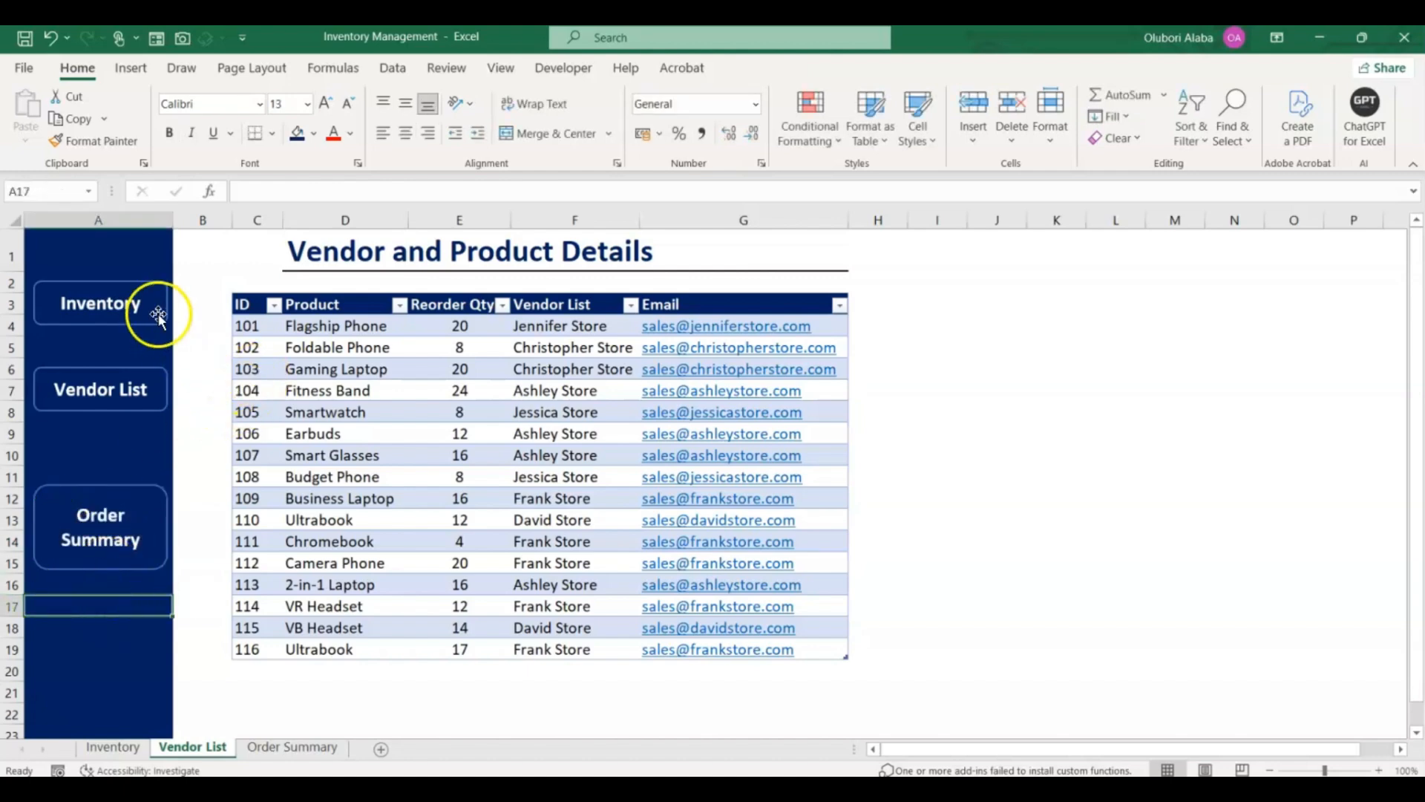
# Step: Apply the white-filled, green-outlined theme style to the Inventory button in the Vendor List sheet's sidebar
pyautogui.click(150, 261)
pyautogui.click(152, 298)
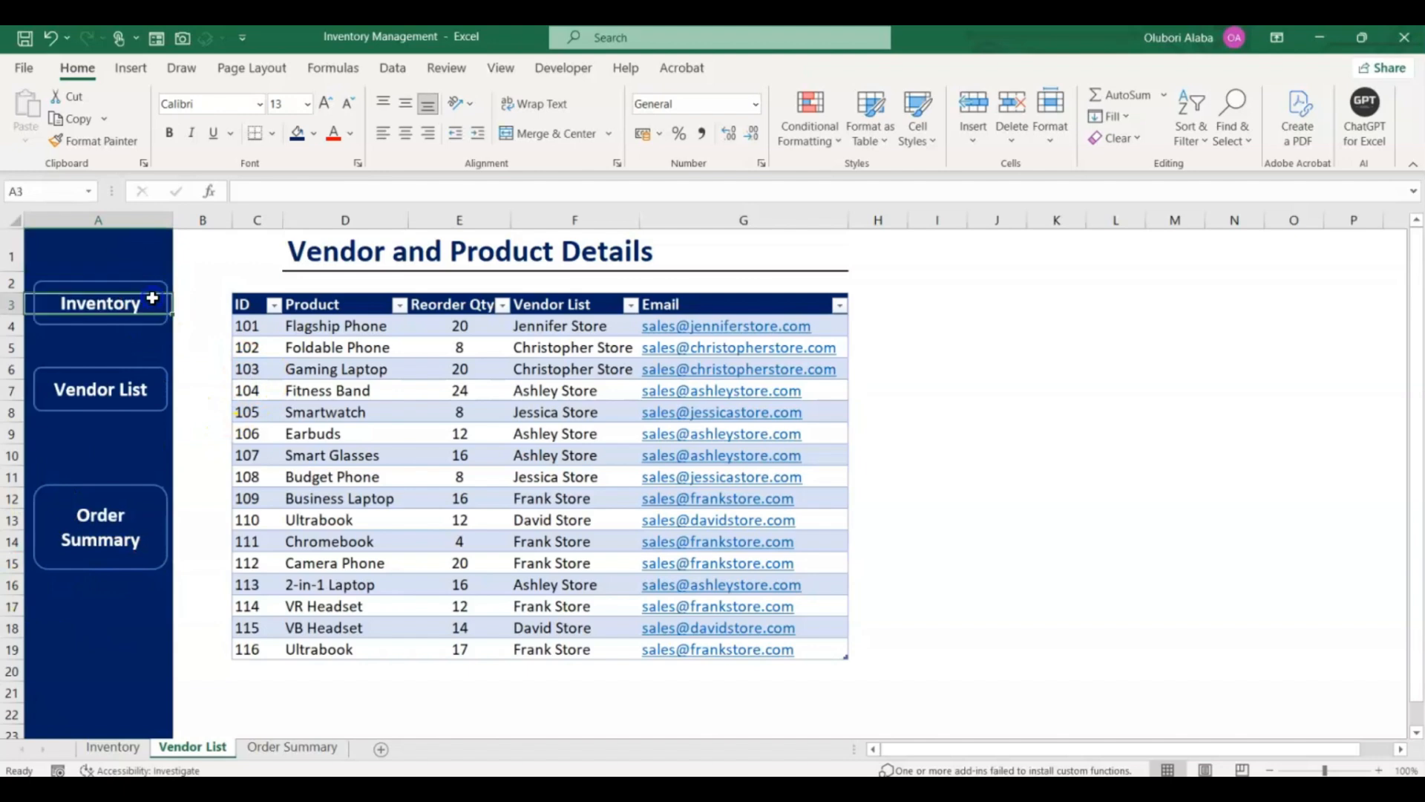
pyautogui.click(149, 287)
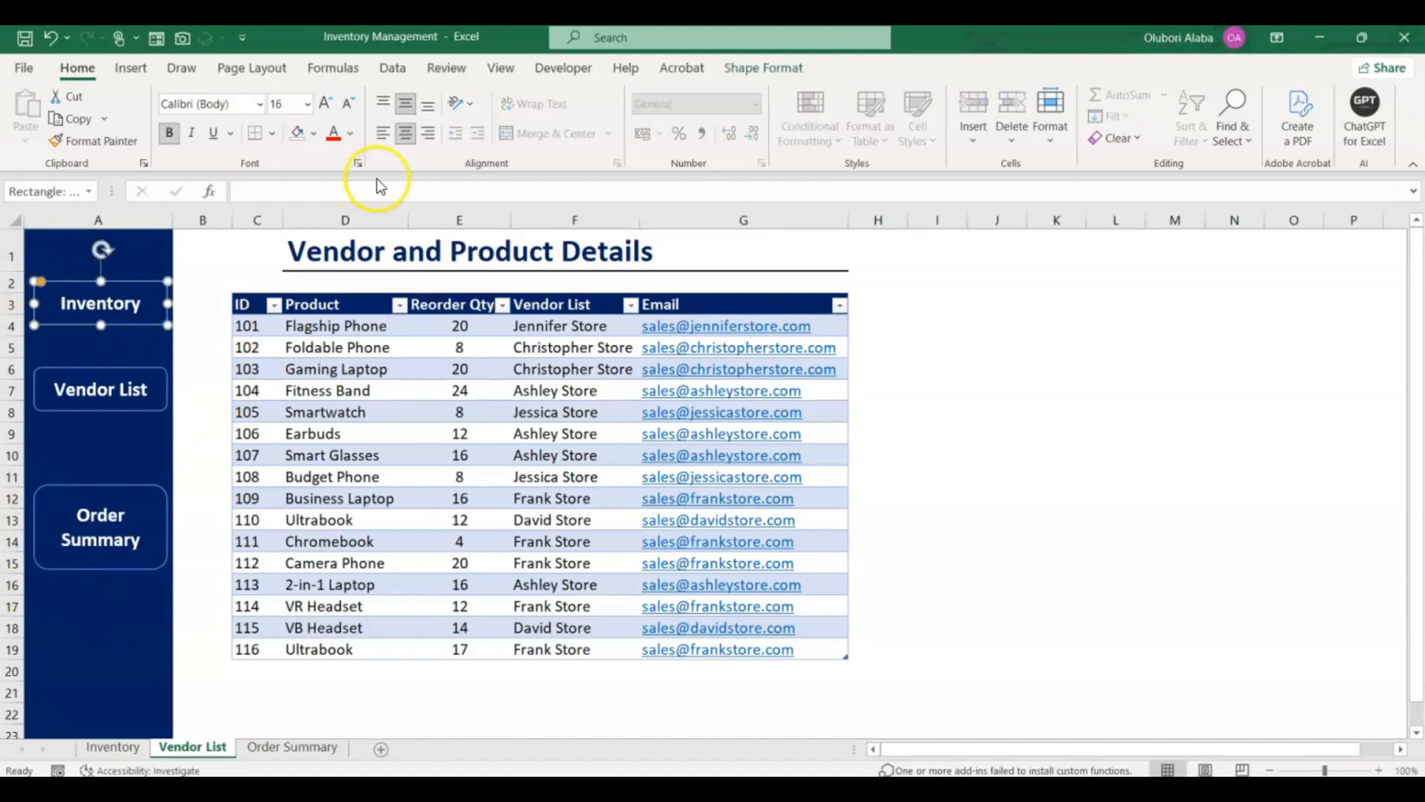
pyautogui.click(785, 68)
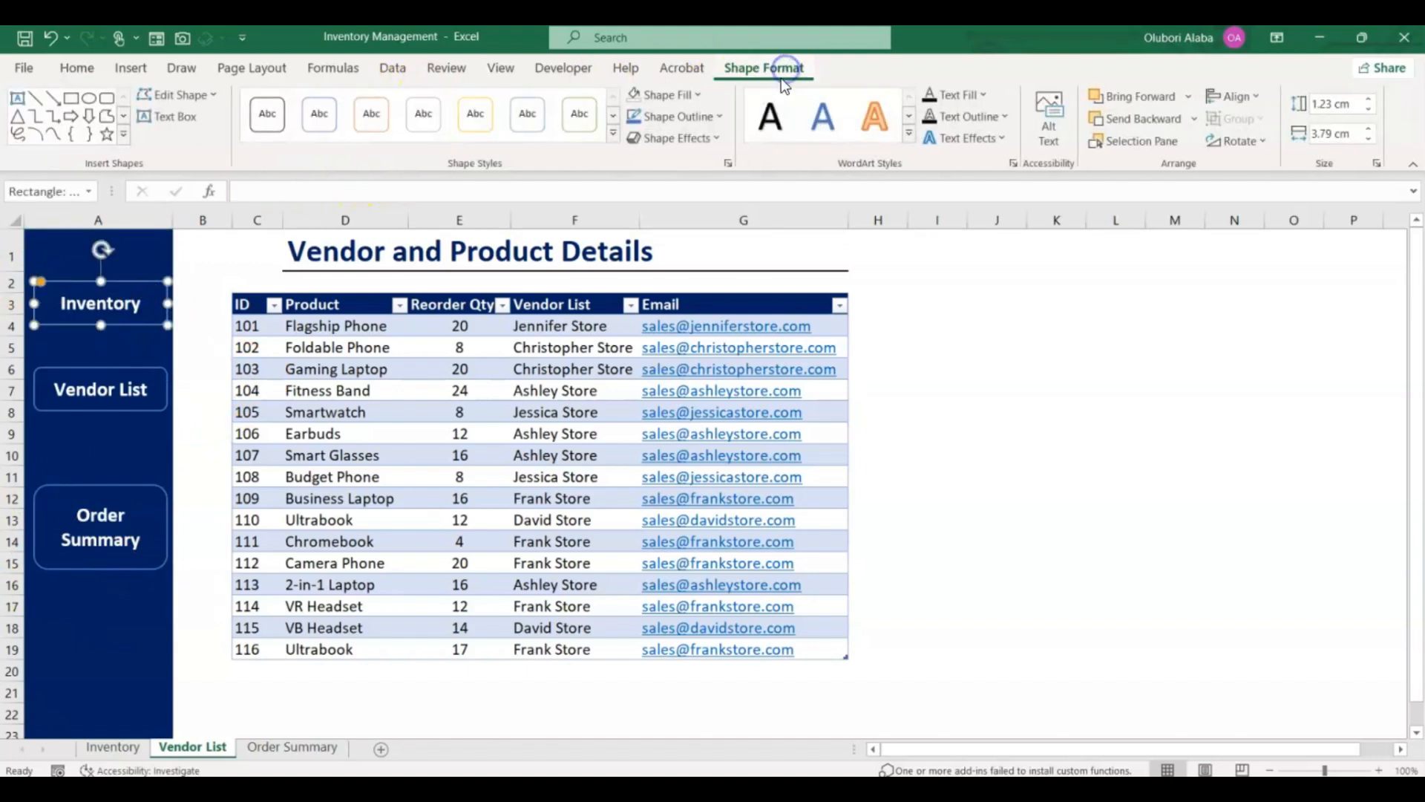
pyautogui.click(613, 133)
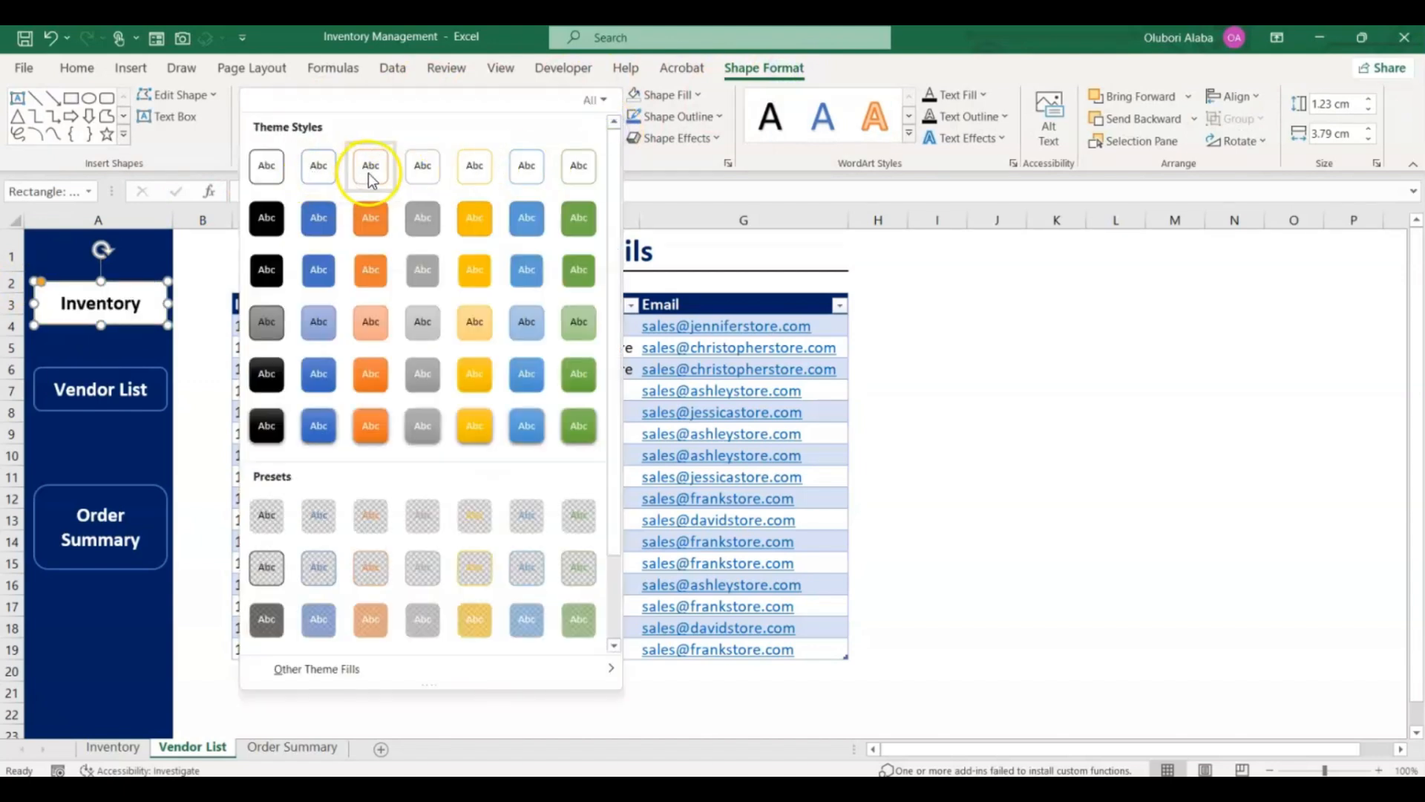
pyautogui.click(575, 168)
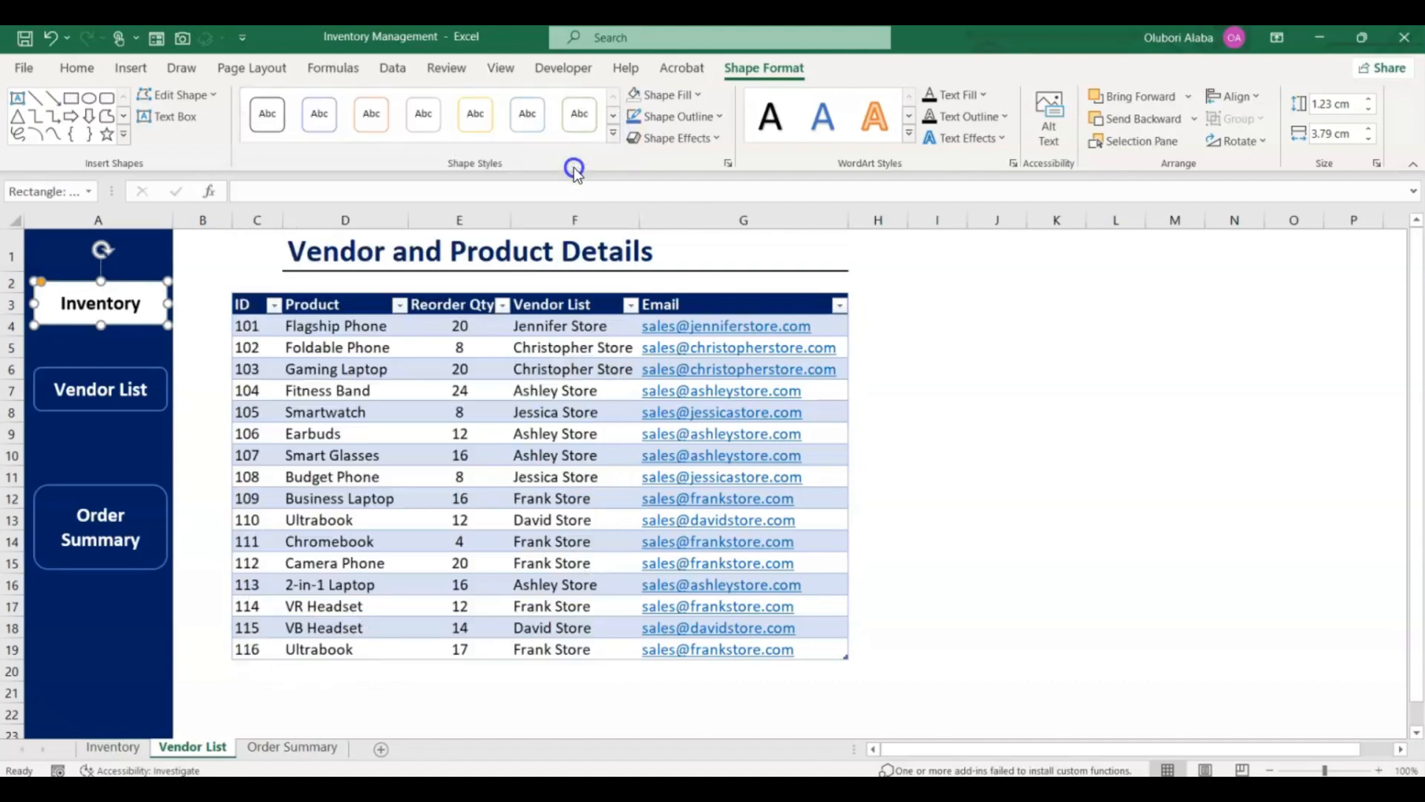
pyautogui.click(204, 268)
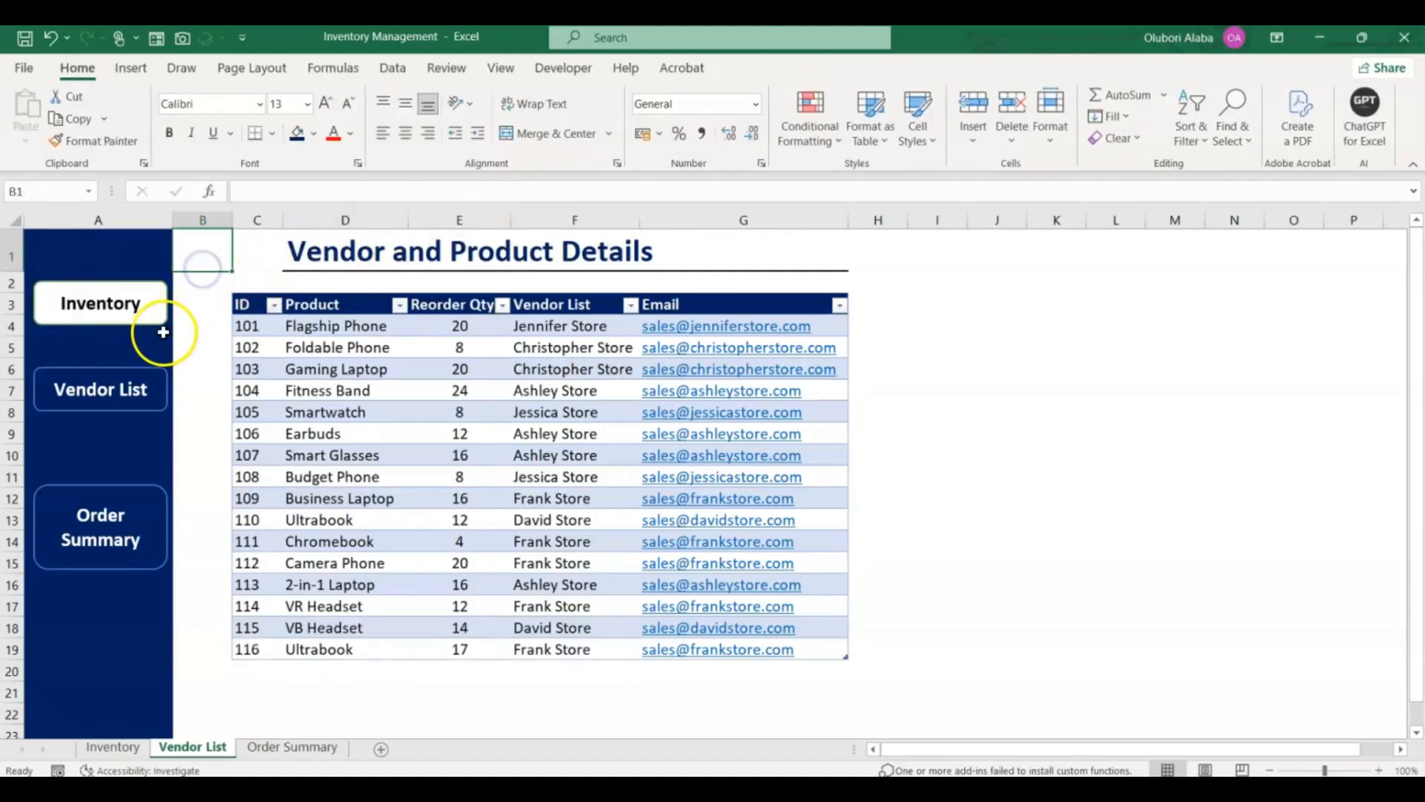
# Step: Copy the Inventory button's formatting onto the Vendor List and Order Summary buttons with Format Painter
pyautogui.click(158, 297)
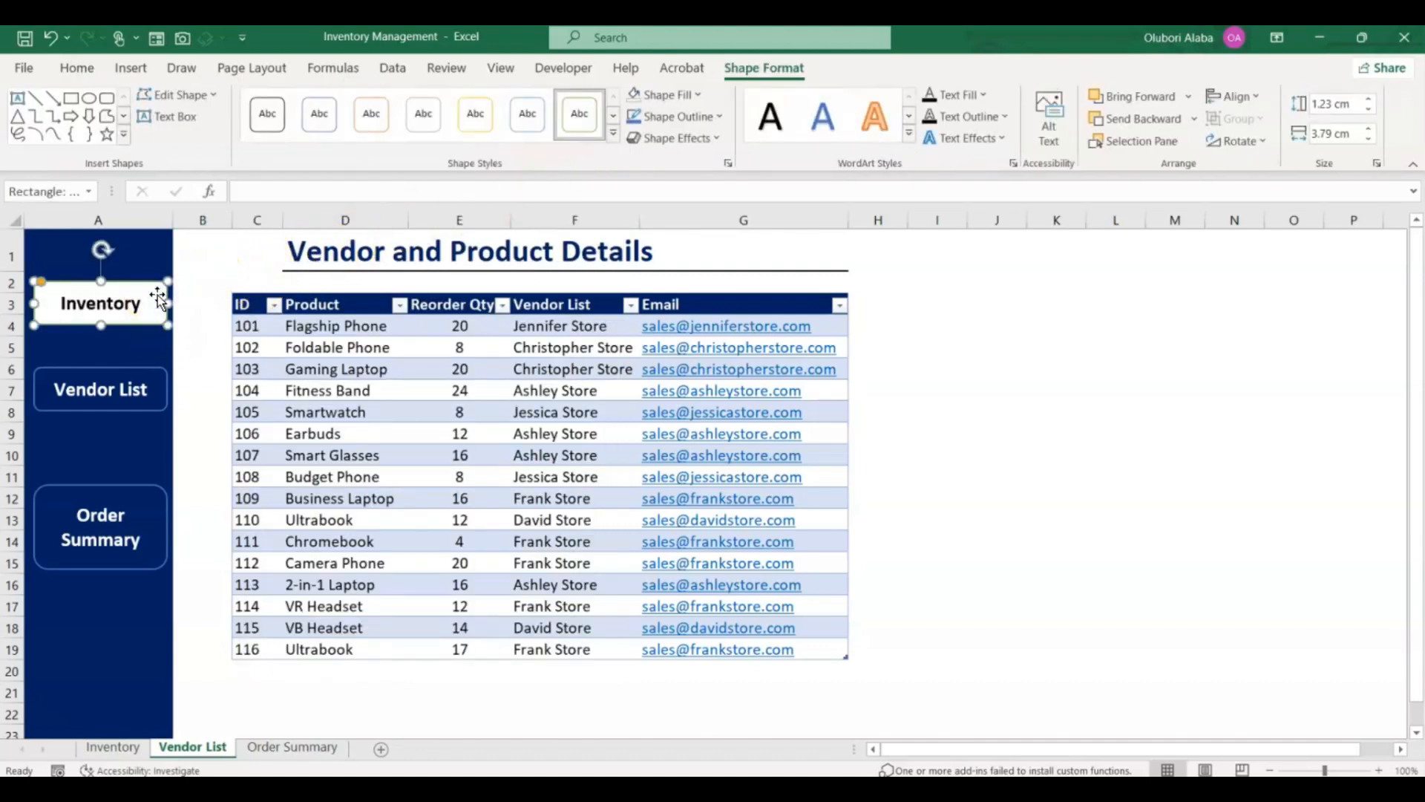
pyautogui.click(71, 73)
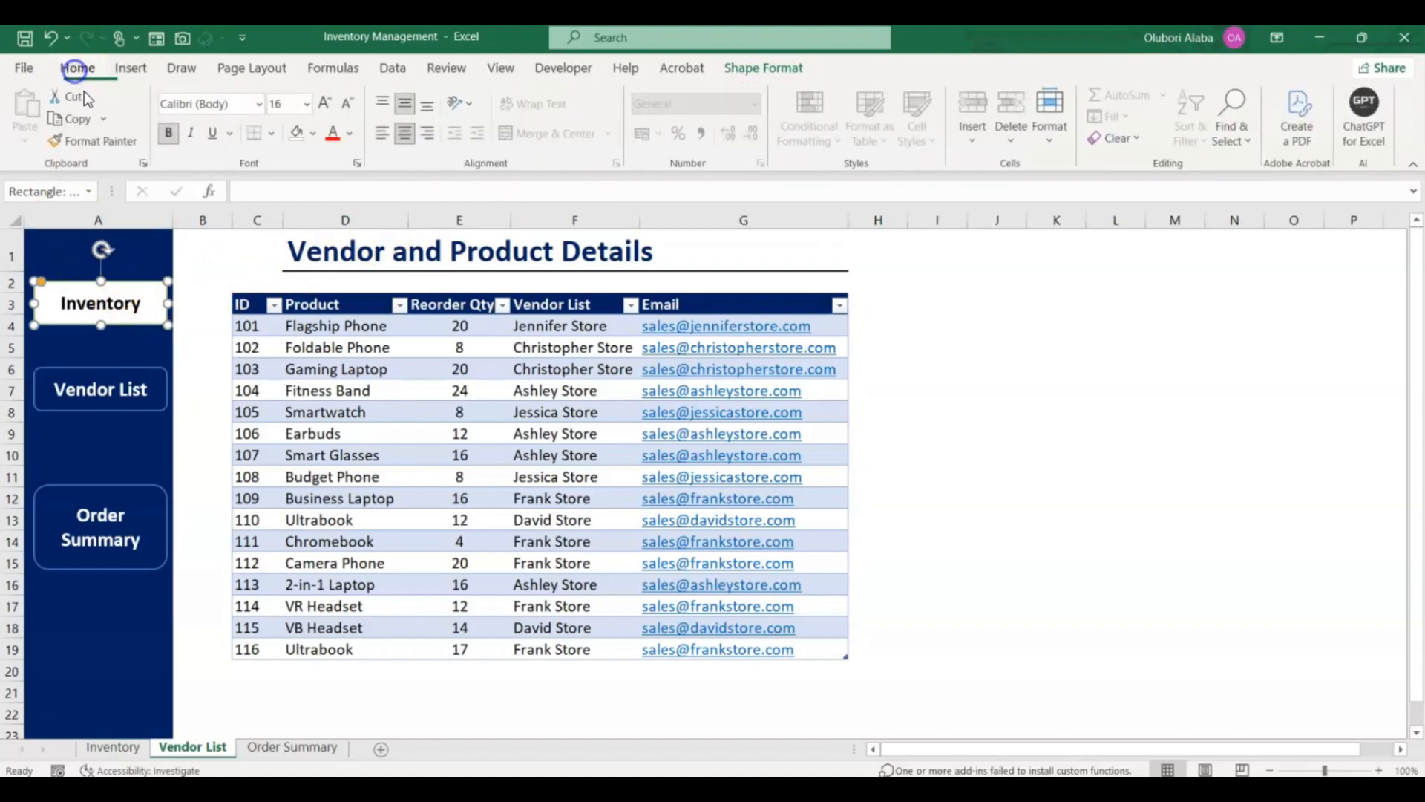
pyautogui.click(105, 144)
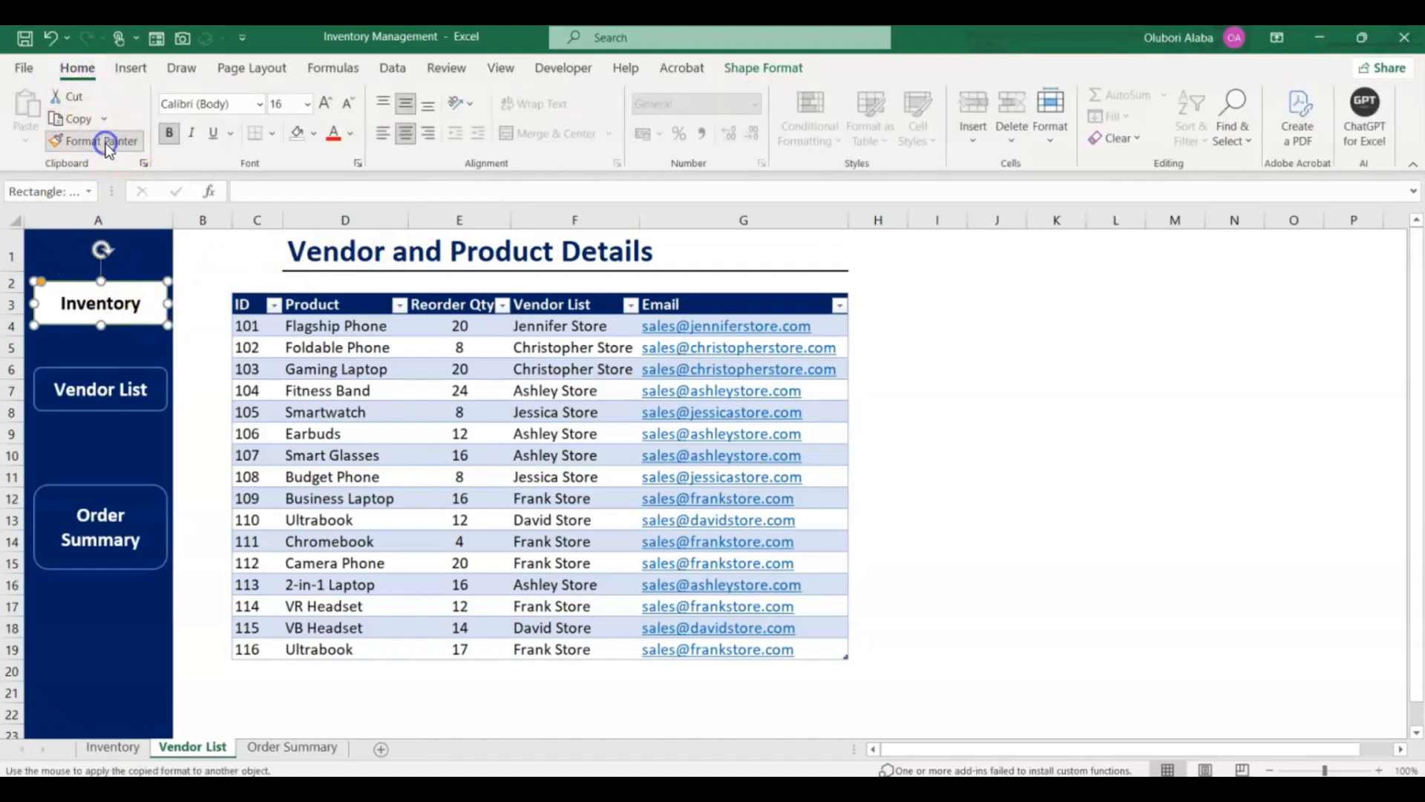
pyautogui.click(135, 375)
pyautogui.click(137, 520)
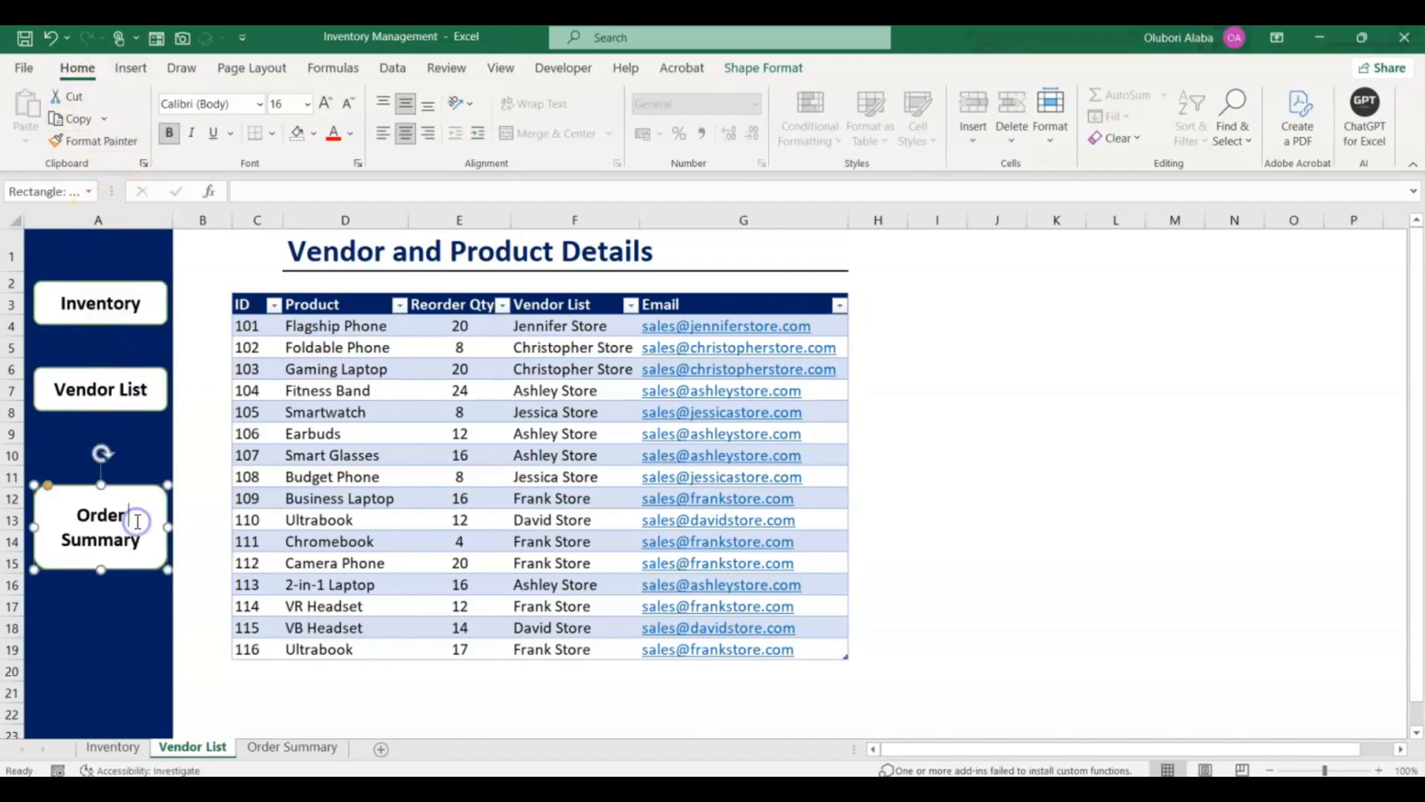
pyautogui.click(142, 596)
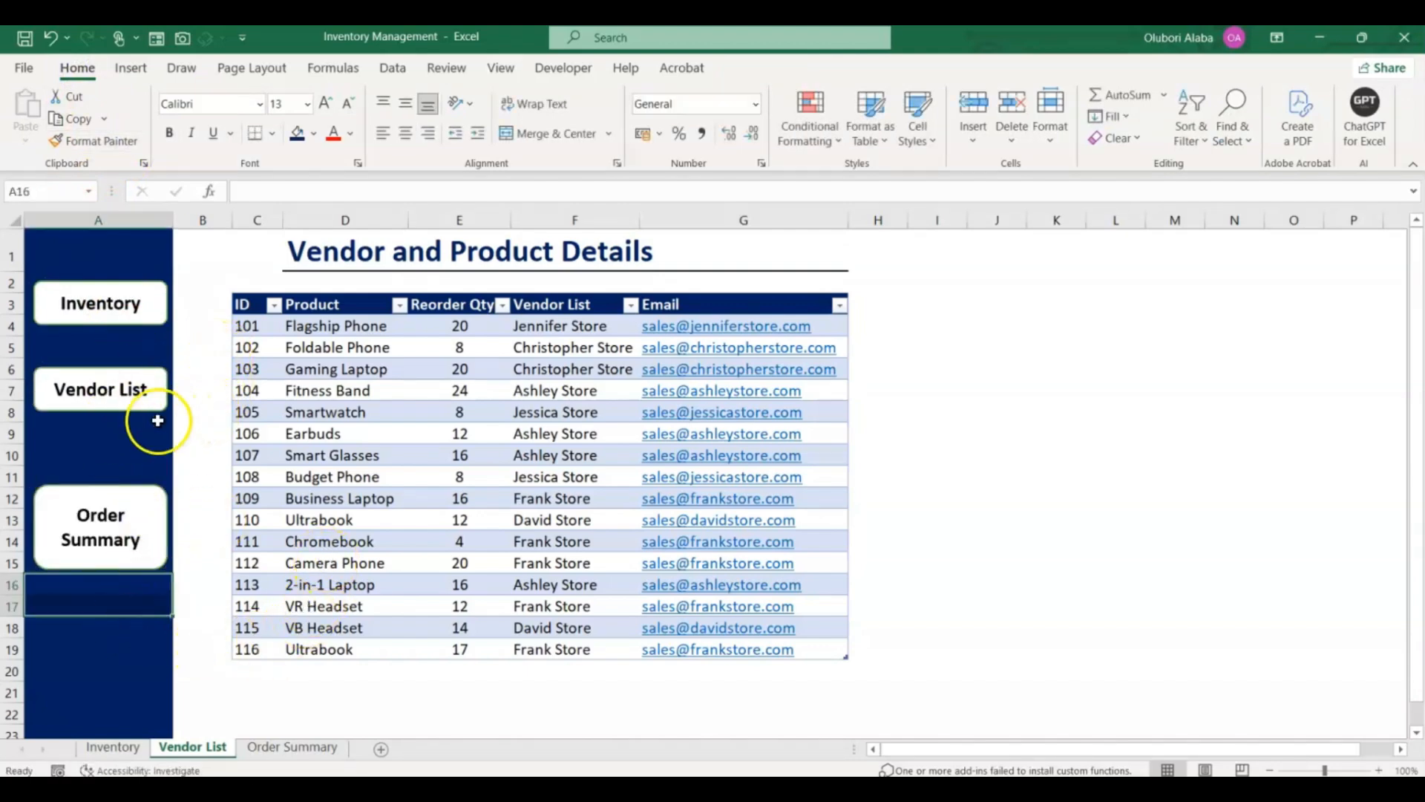
# Step: Hyperlink the Inventory button to cell A1 of the Inventory sheet in this document
pyautogui.click(157, 312)
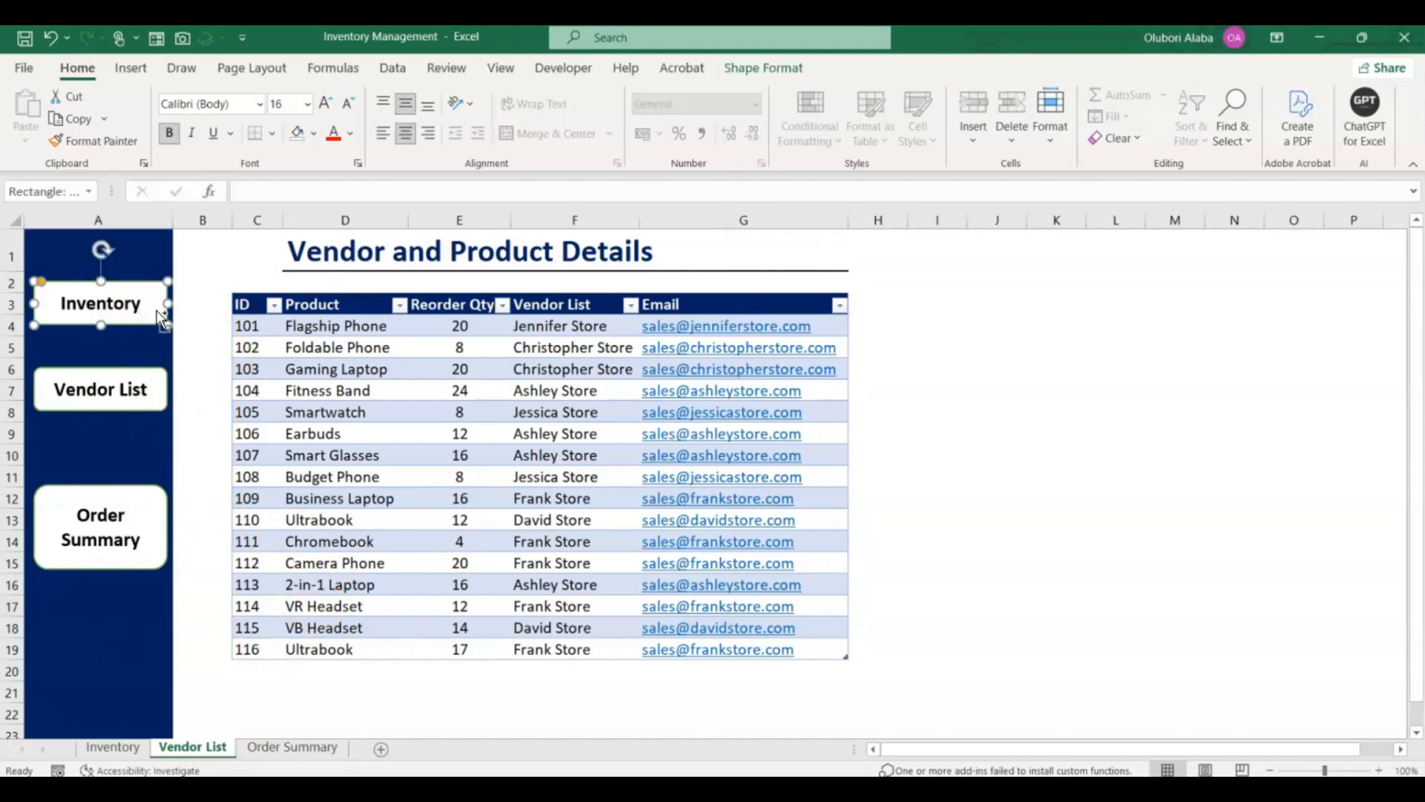
pyautogui.hotkey('ctrl', 'k')
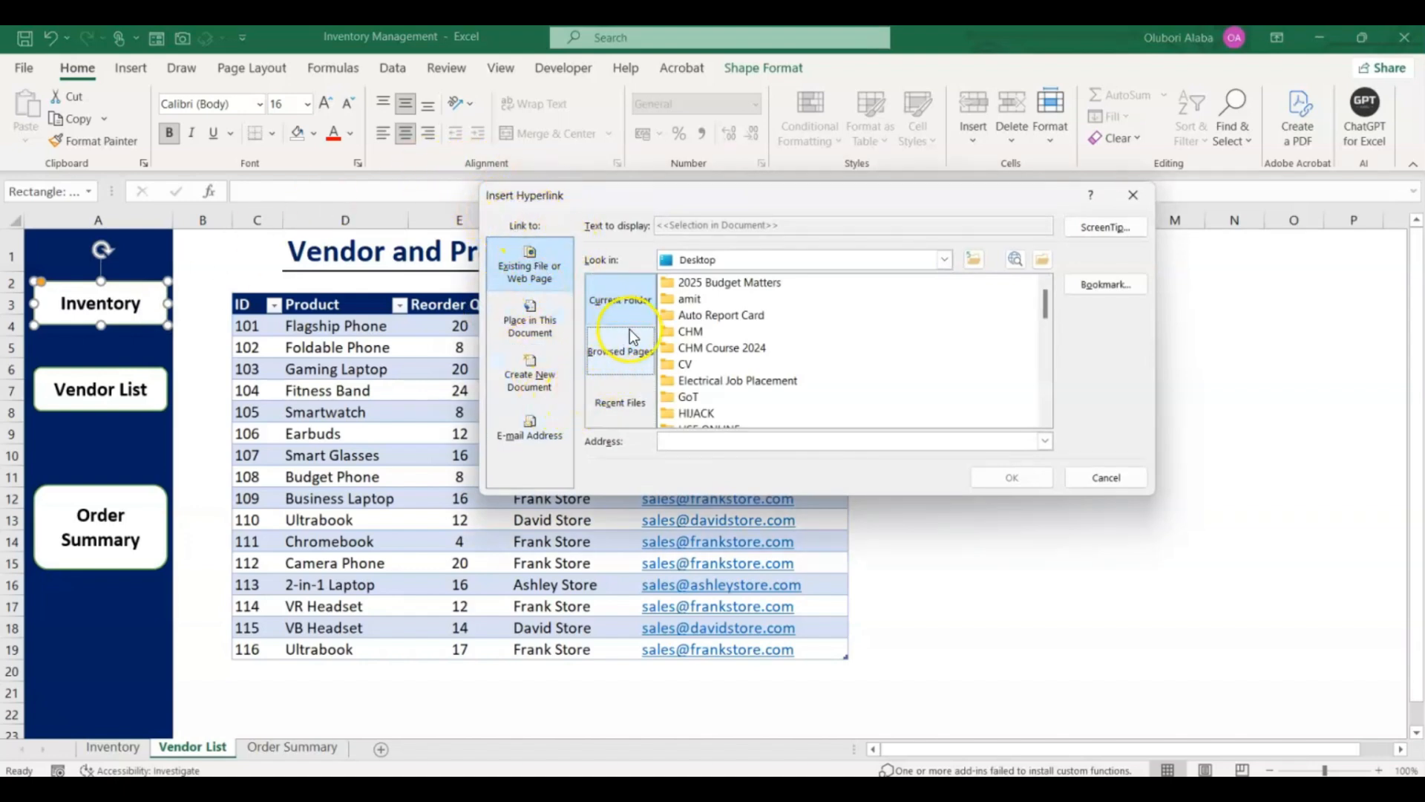
pyautogui.click(519, 327)
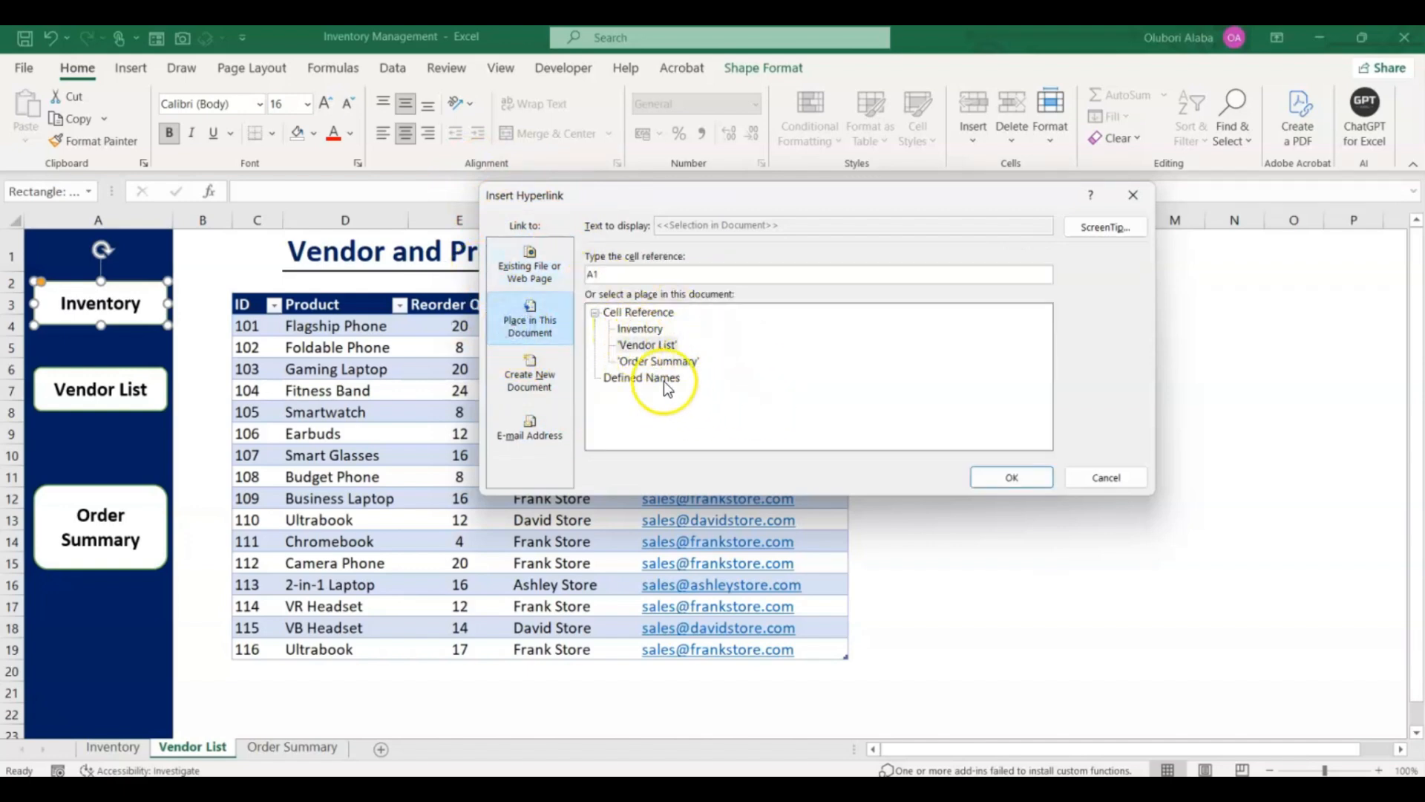
pyautogui.click(643, 331)
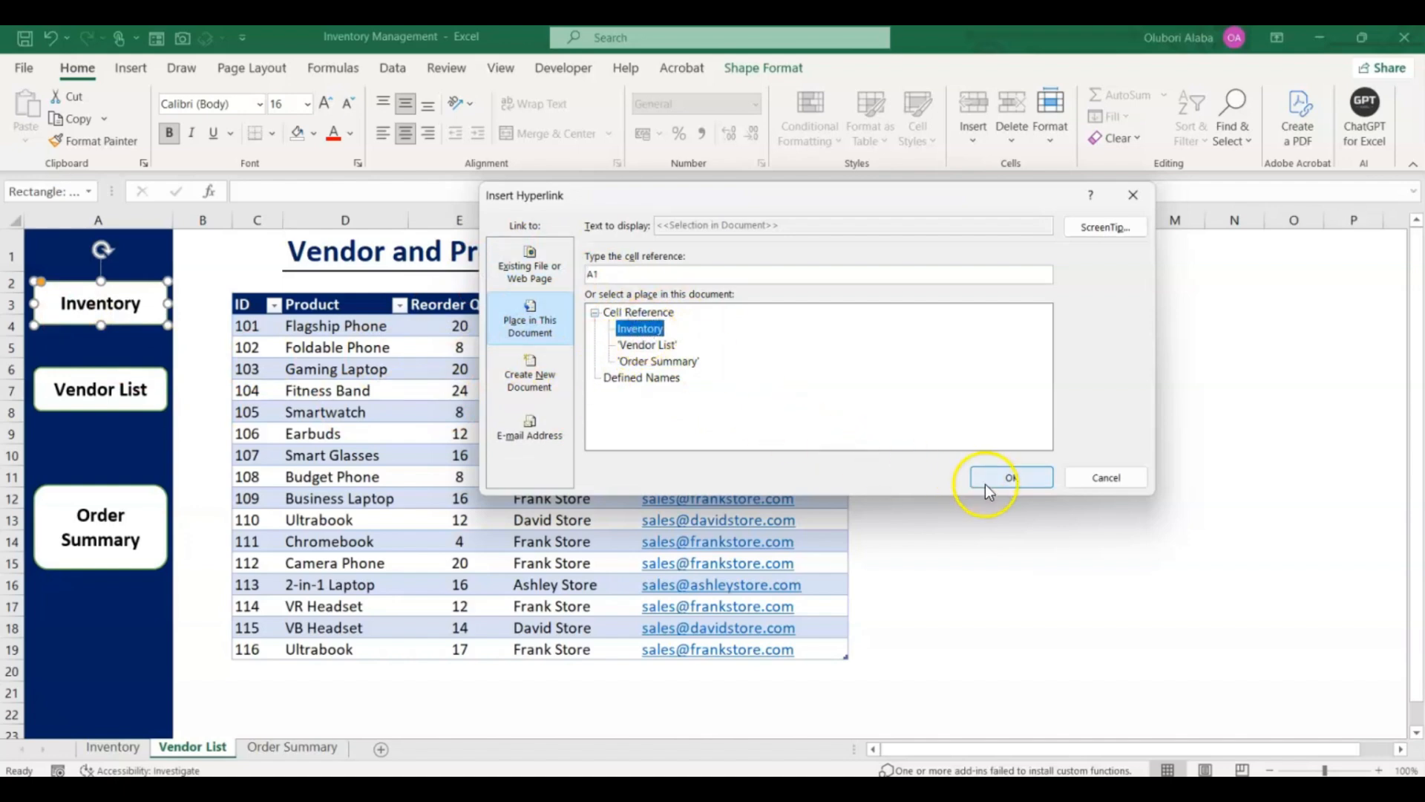
pyautogui.click(1011, 478)
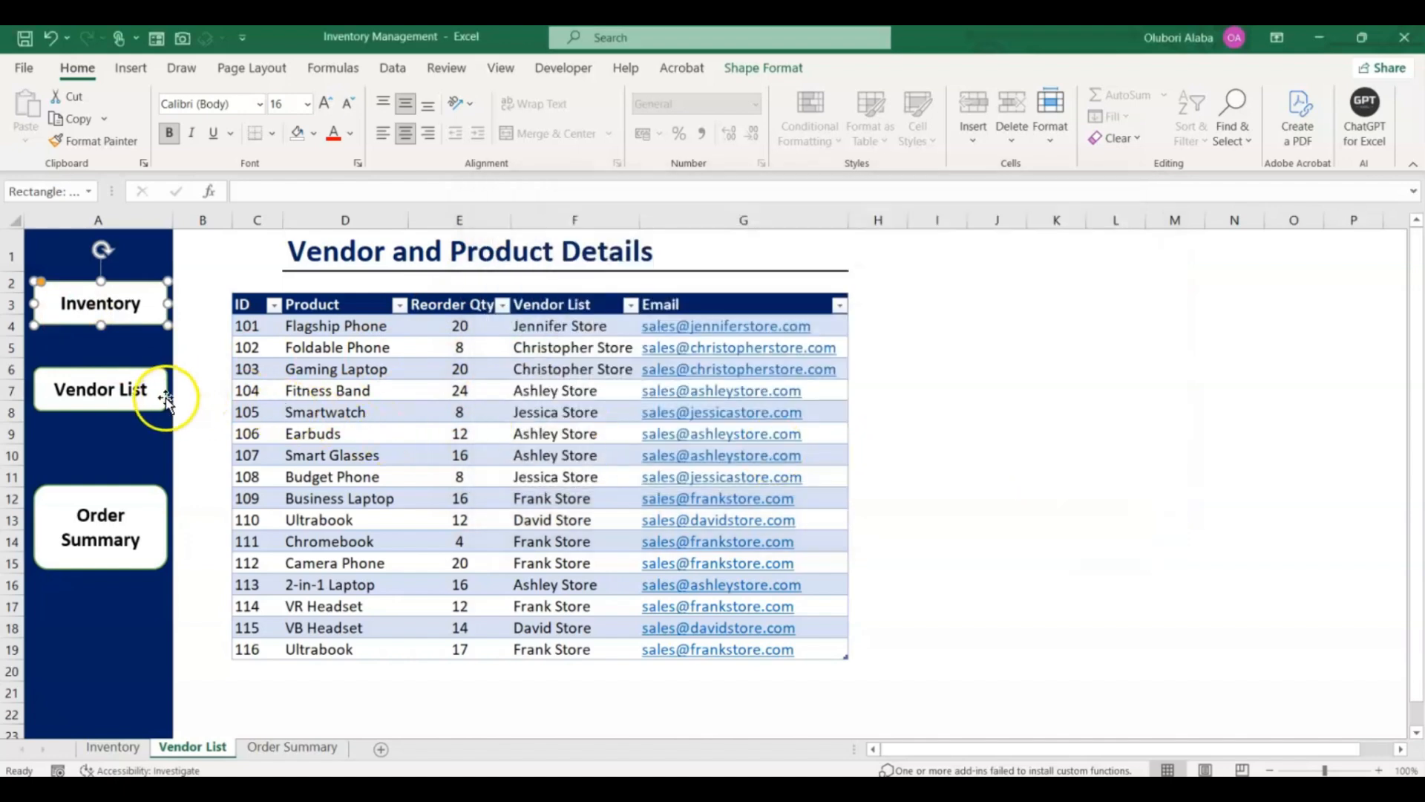
# Step: Hyperlink the Vendor List button to cell A1 of the Vendor List sheet
pyautogui.click(165, 401)
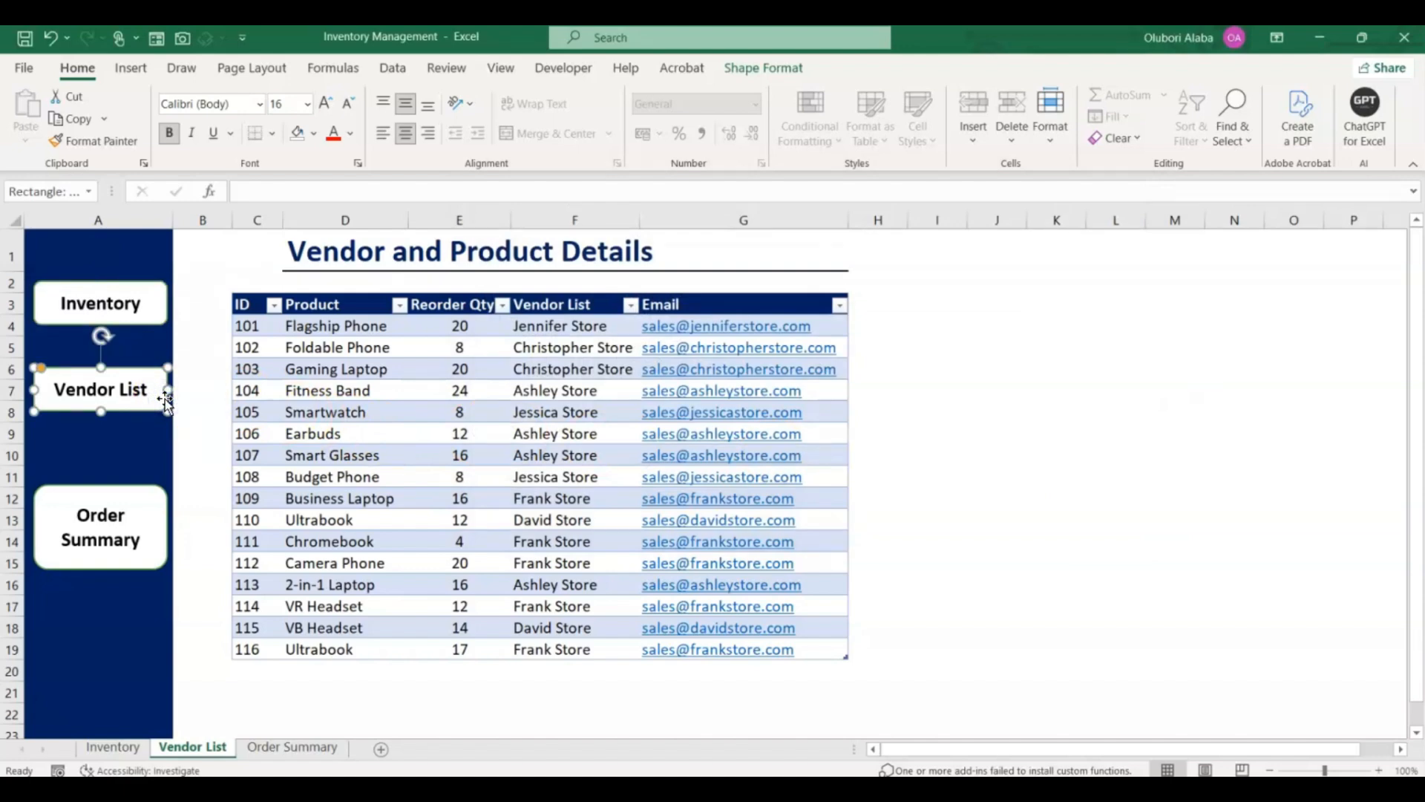
pyautogui.hotkey('ctrl', 'k')
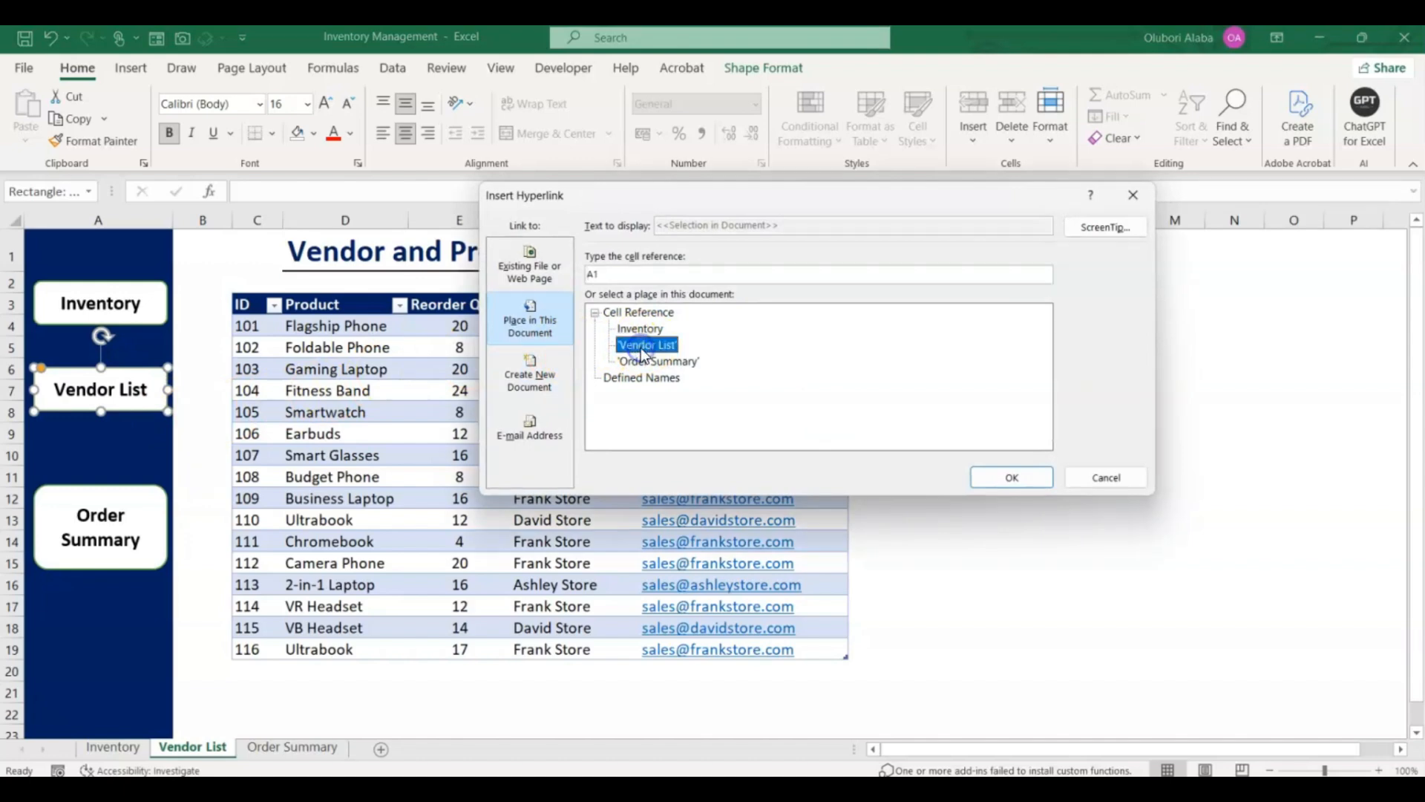
pyautogui.click(1008, 478)
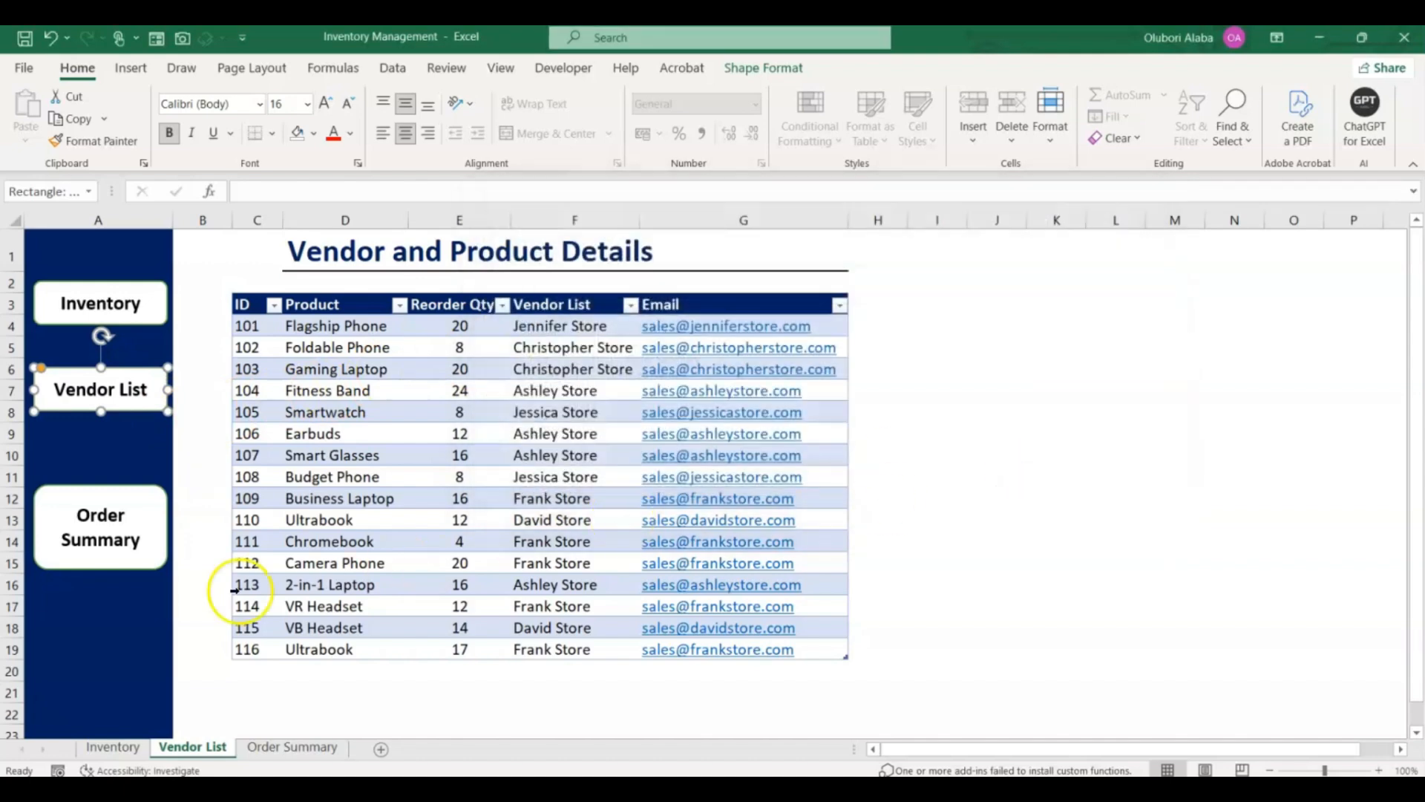
# Step: Hyperlink the Order Summary button to cell A1 of the Order Summary sheet and deselect the button
pyautogui.click(150, 557)
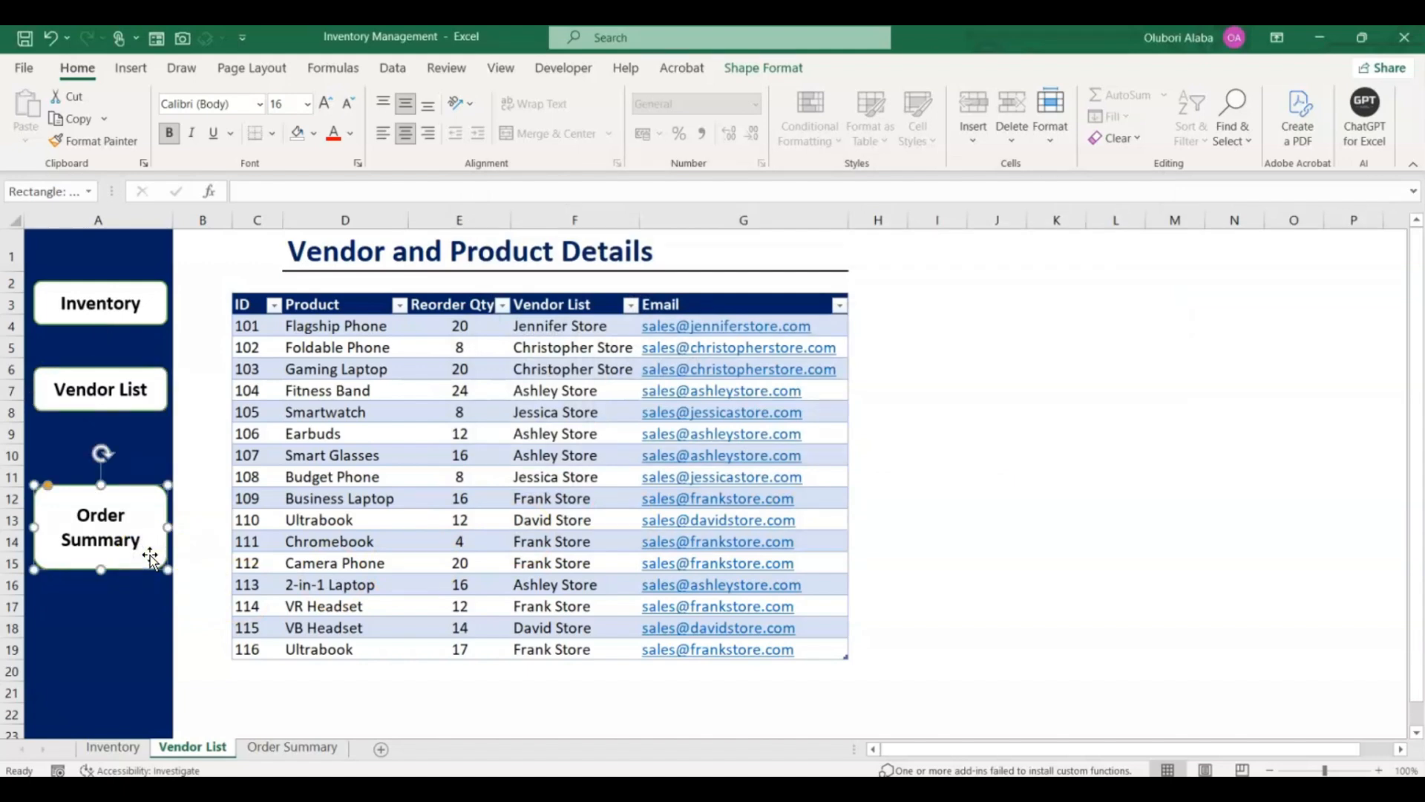
pyautogui.hotkey('ctrl', 'k')
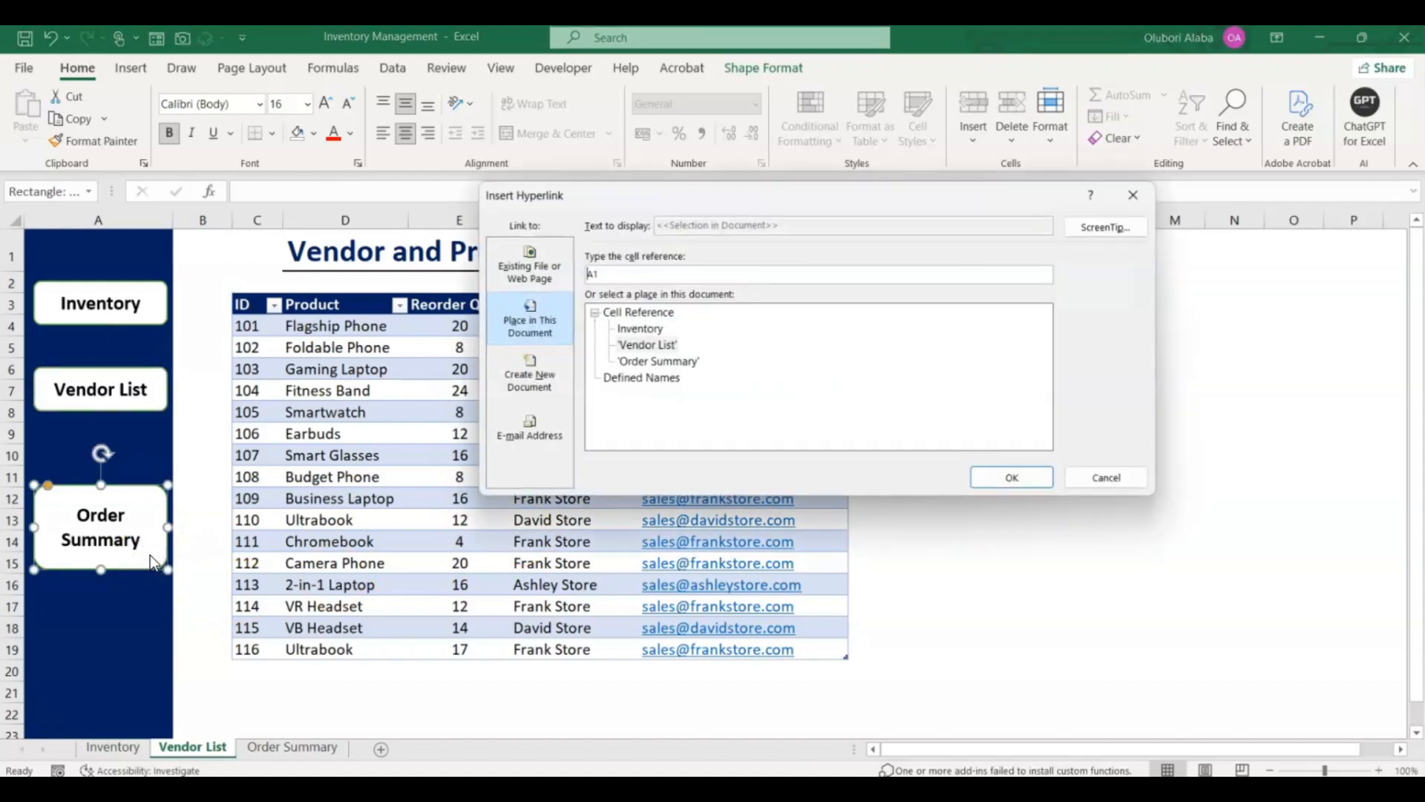
pyautogui.click(658, 361)
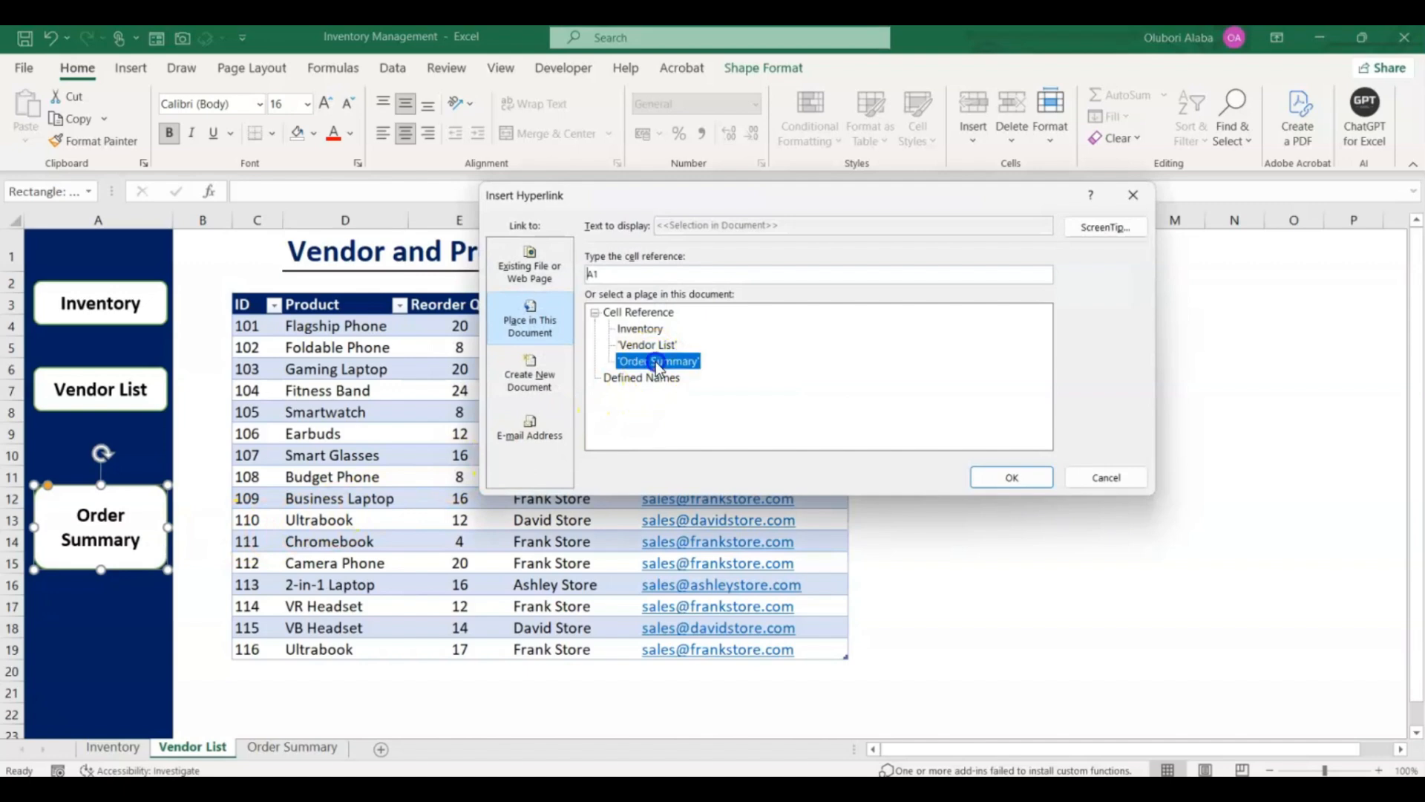
pyautogui.click(999, 477)
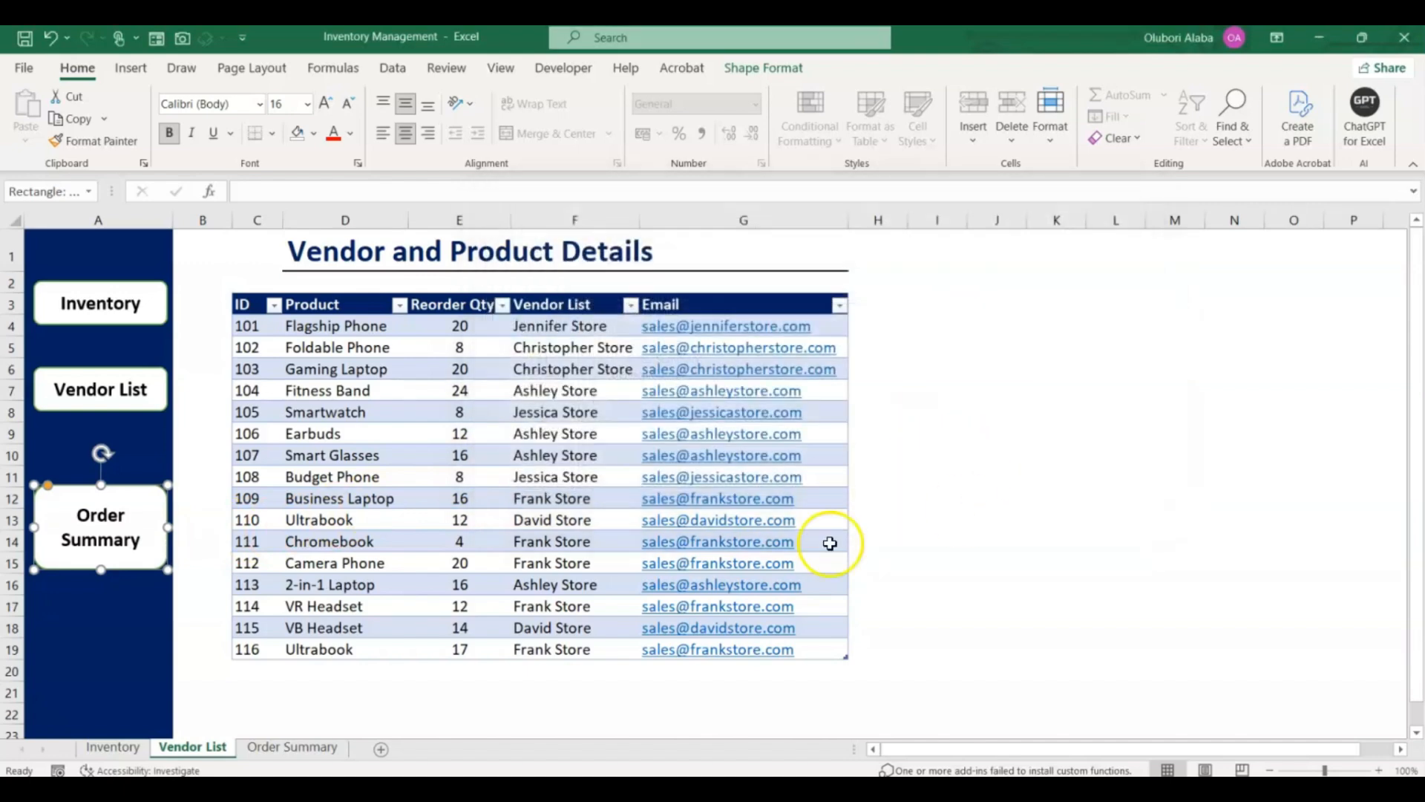
pyautogui.click(199, 667)
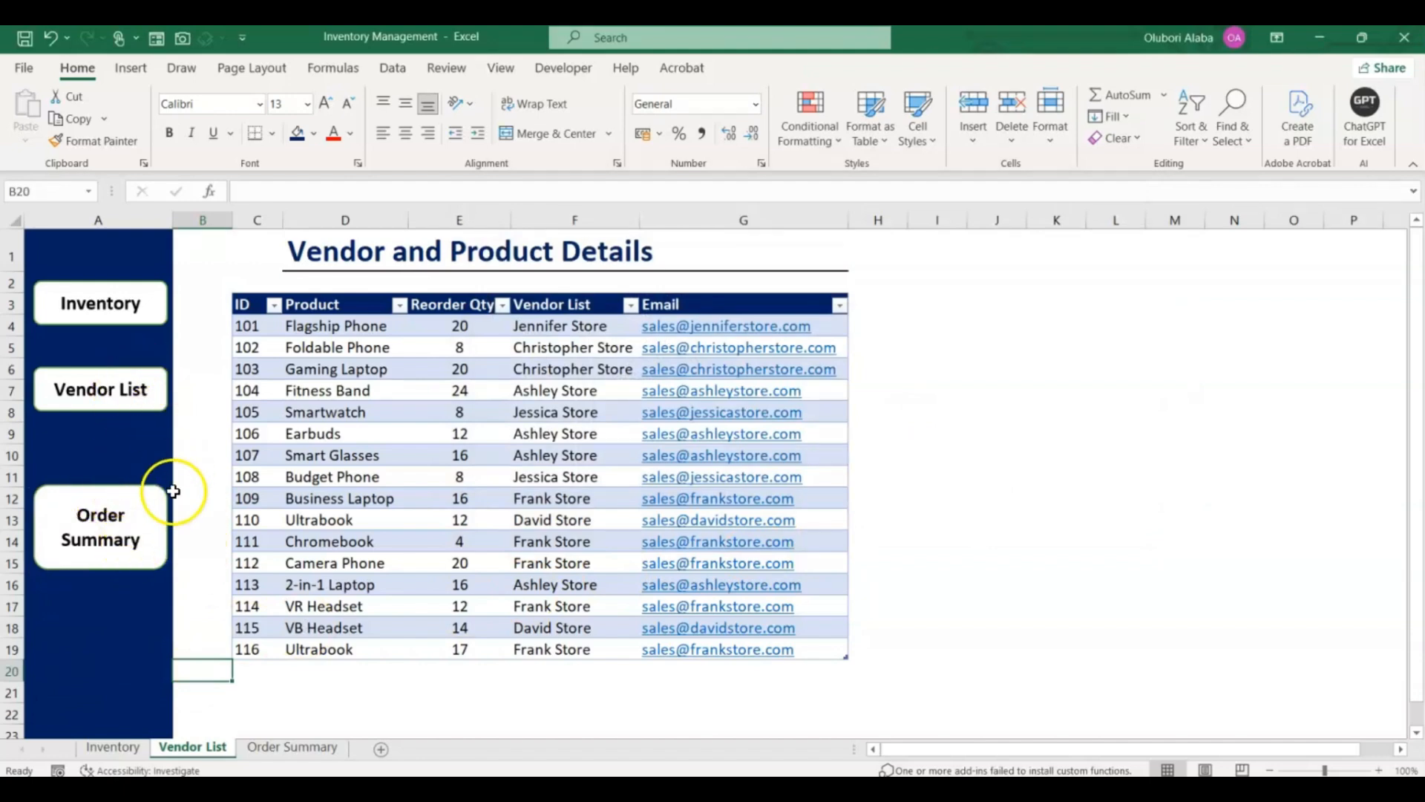
# Step: Test the links of the Inventory and Order Summary buttons, returning to the Vendor List sheet after each one
pyautogui.click(152, 311)
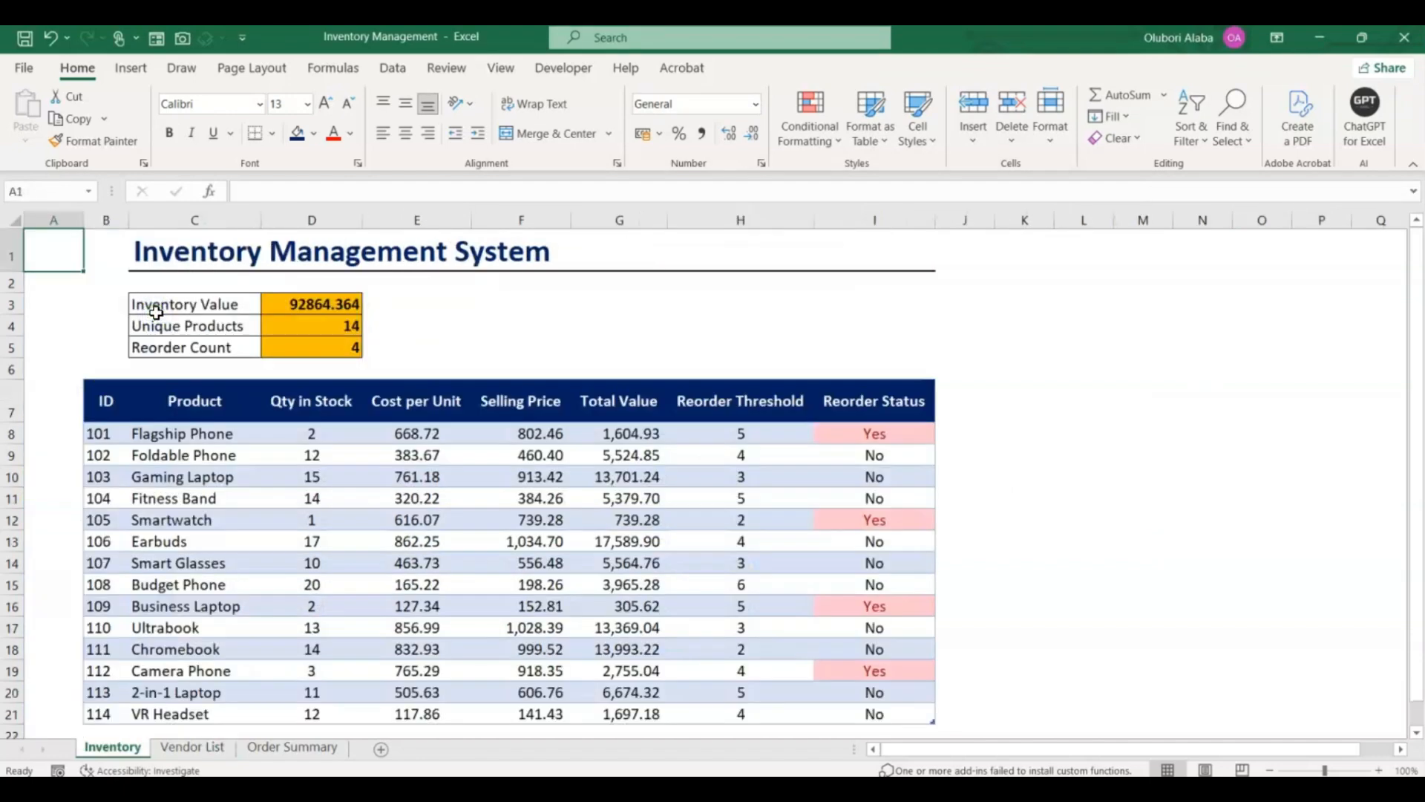
pyautogui.scroll(-2, 221, 477)
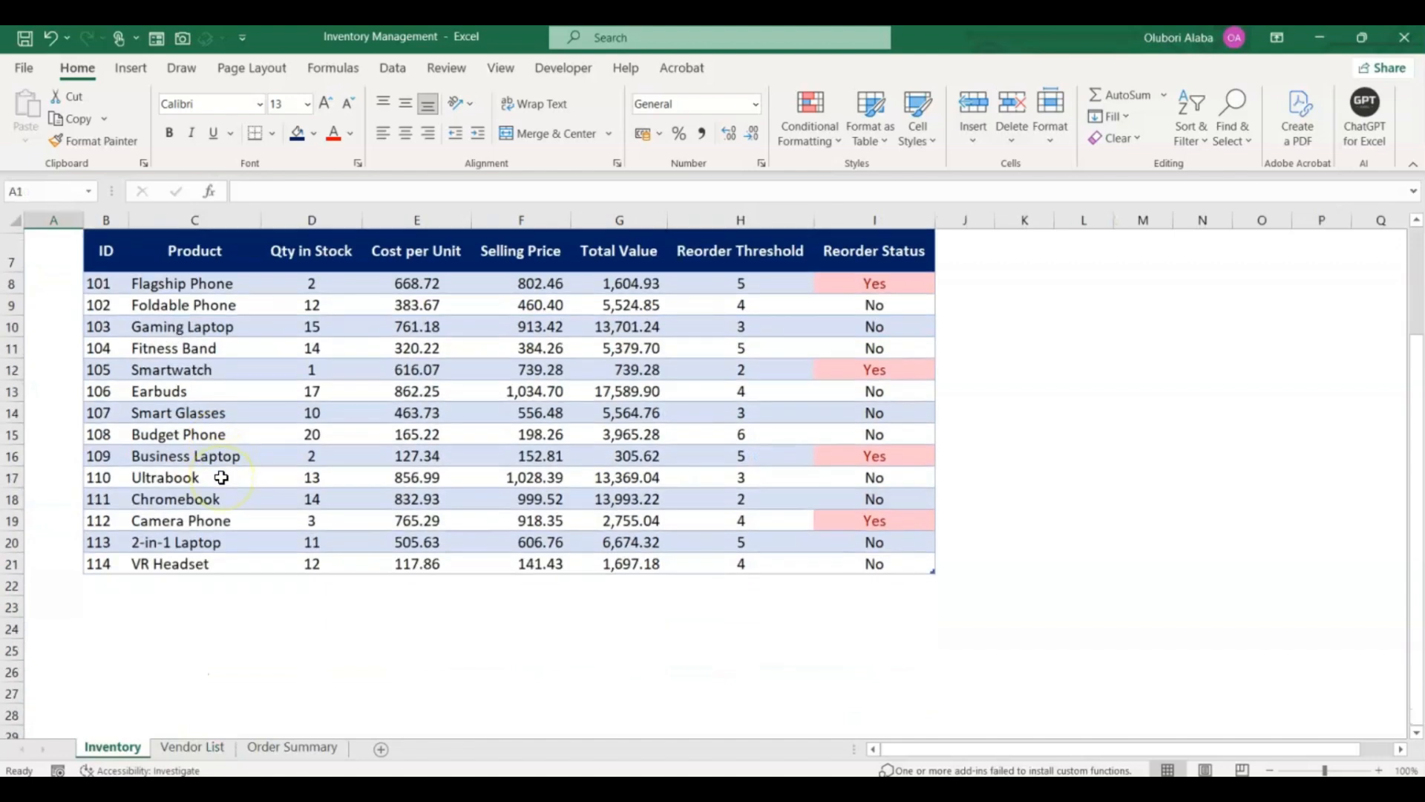
pyautogui.click(213, 748)
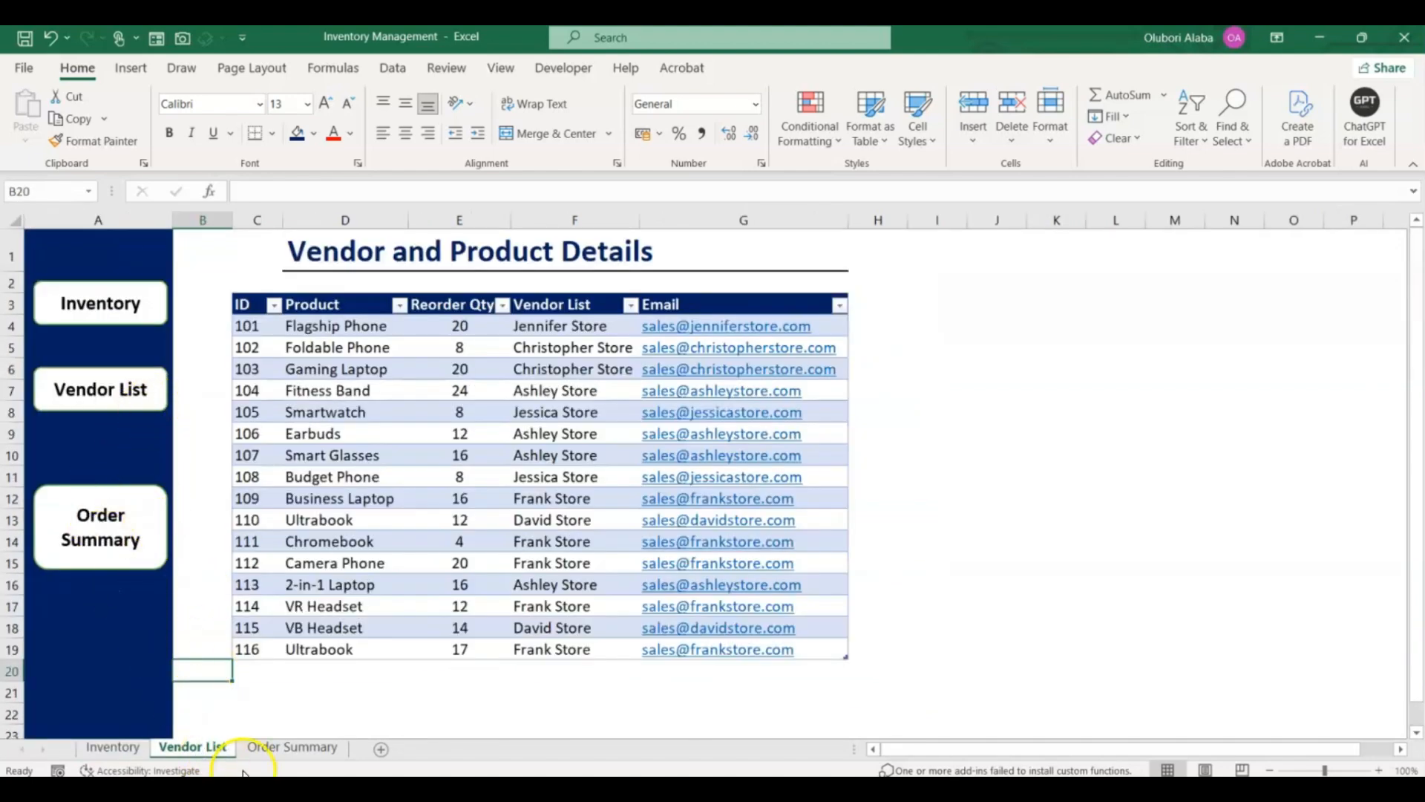
pyautogui.click(149, 538)
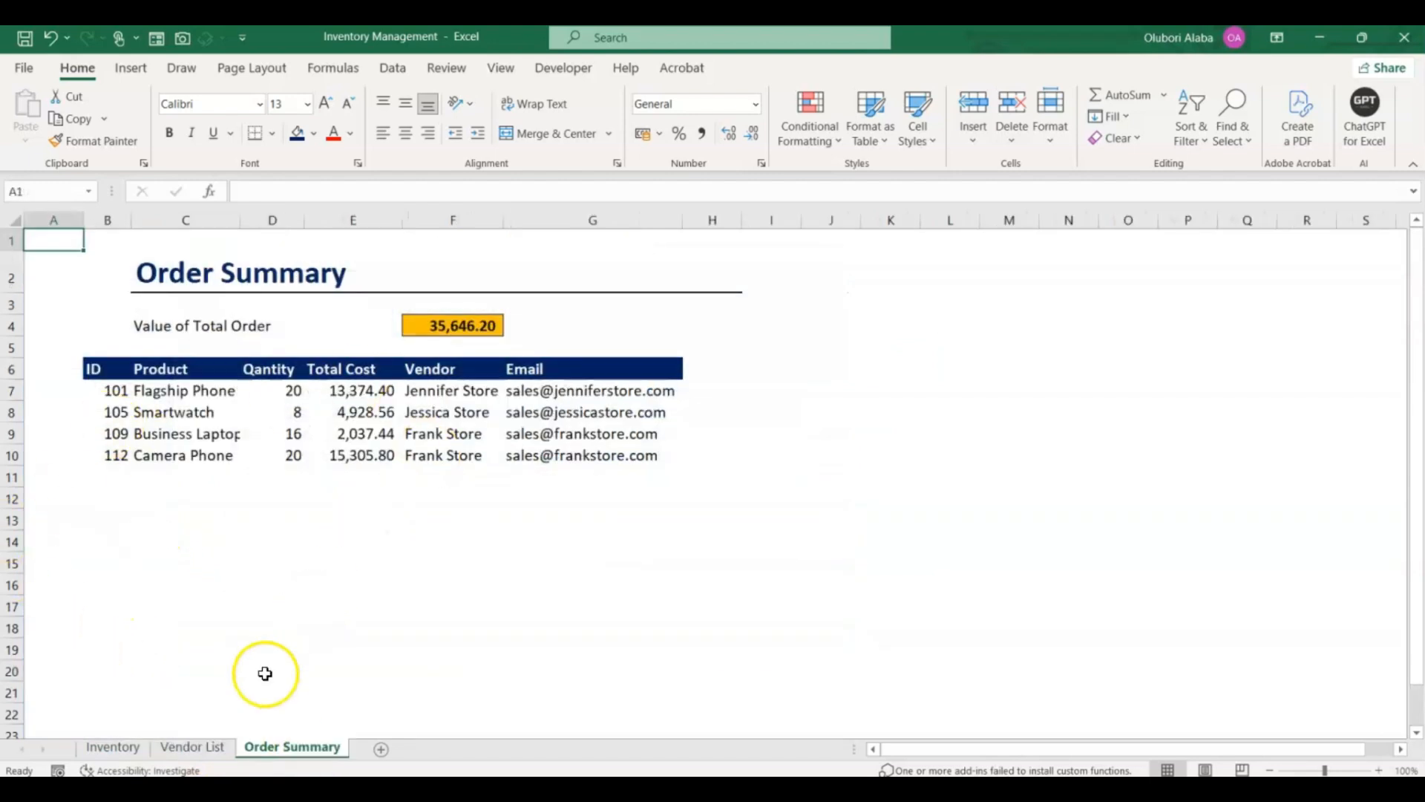
pyautogui.click(215, 747)
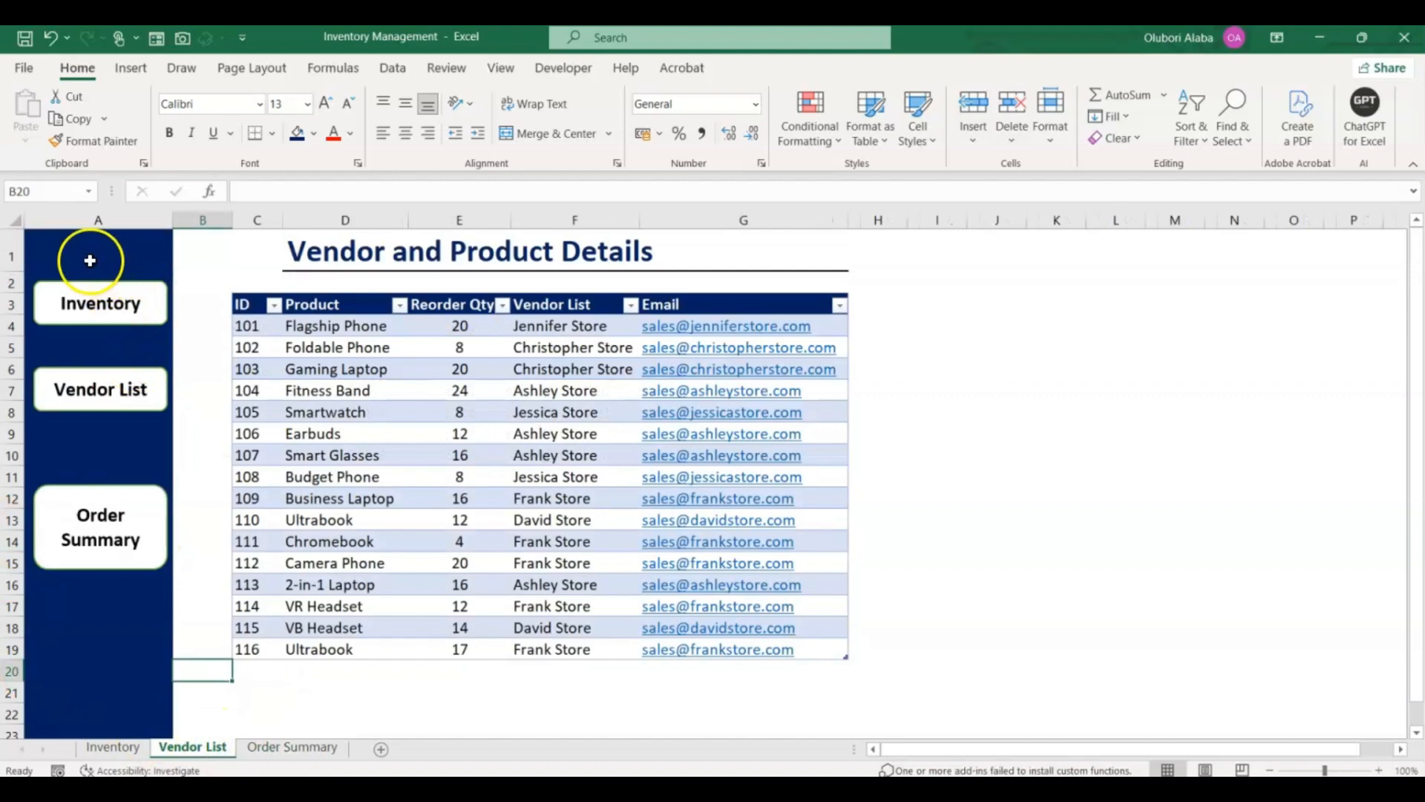
# Step: Copy sidebar column A of the Vendor List sheet and insert it before column A of the Inventory sheet
pyautogui.click(99, 216)
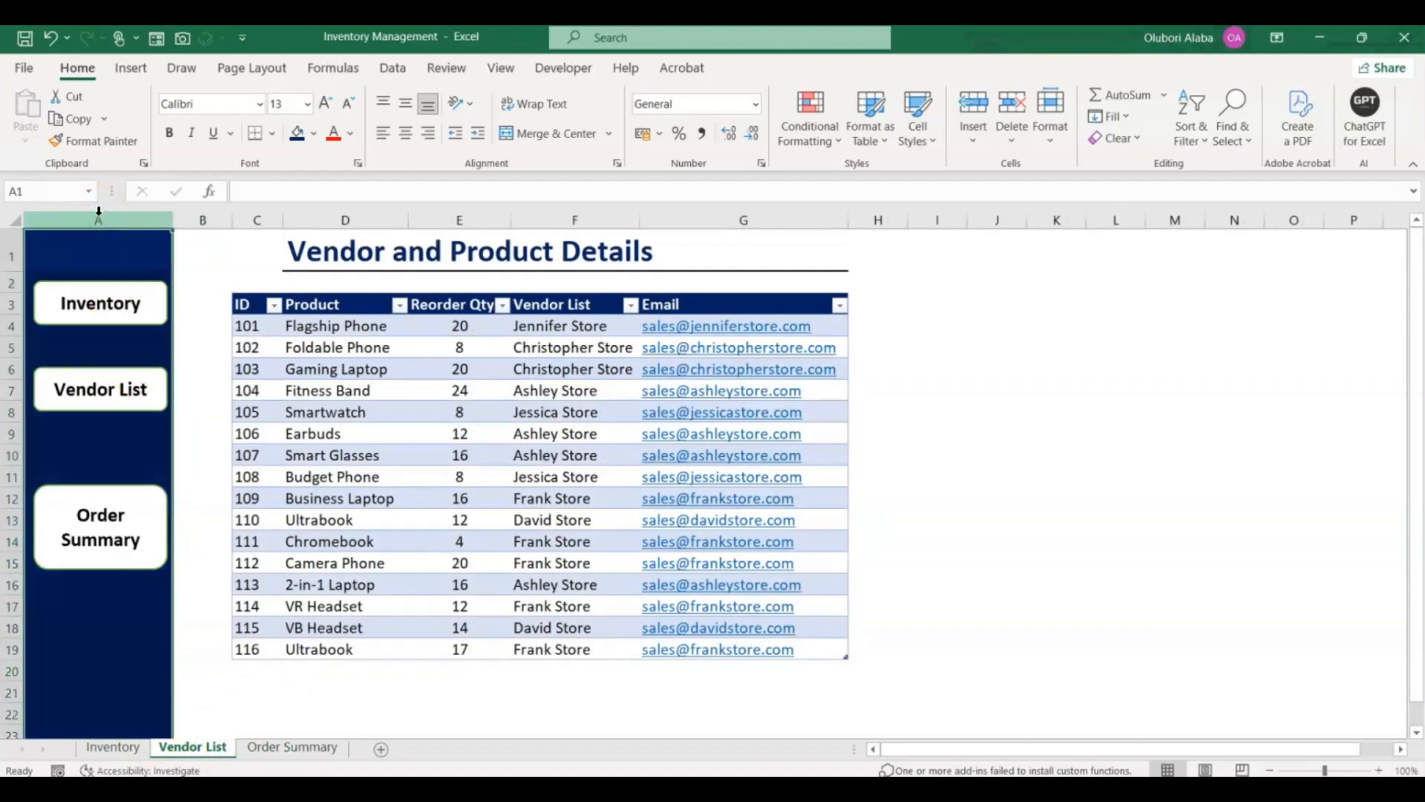
pyautogui.hotkey('ctrl', 'c')
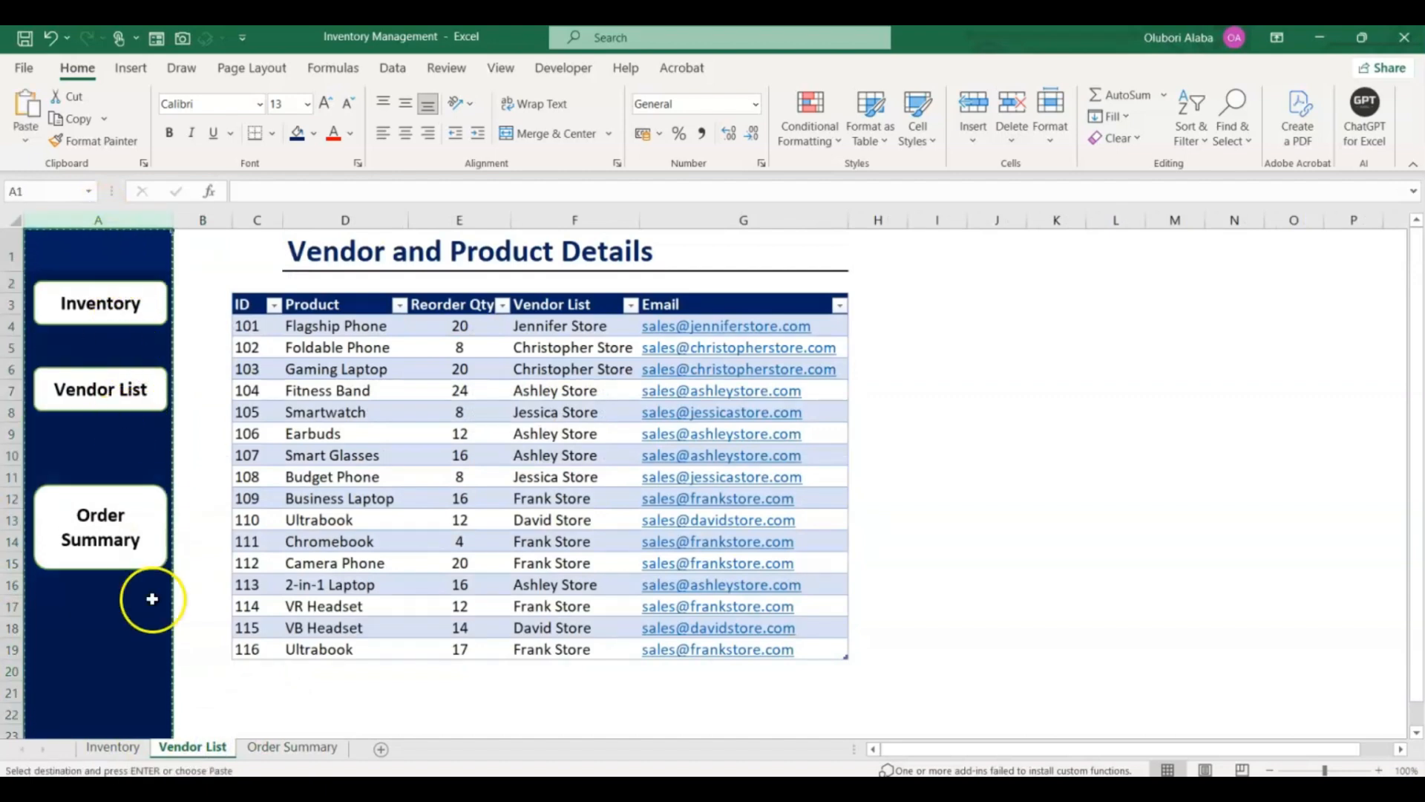
pyautogui.click(112, 747)
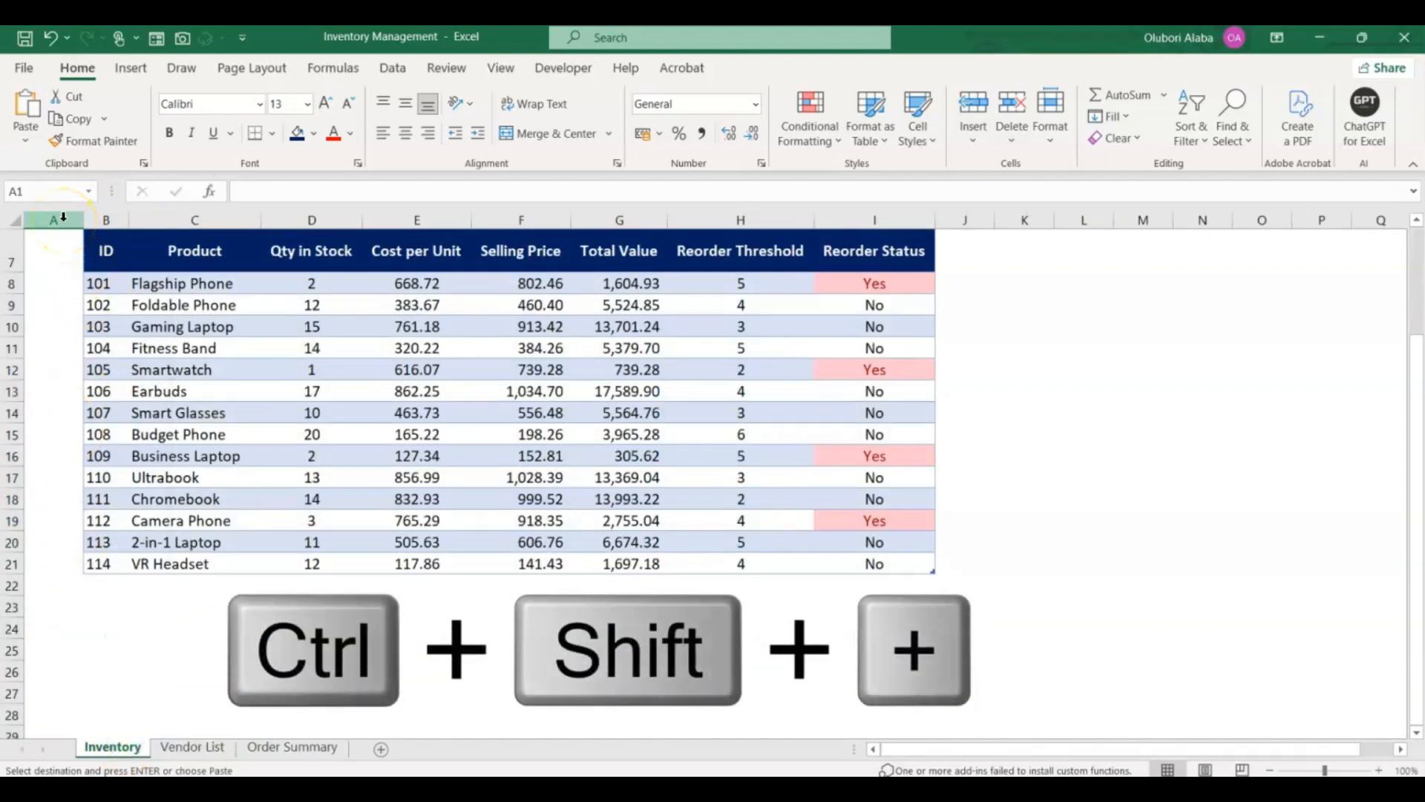
pyautogui.click(63, 217)
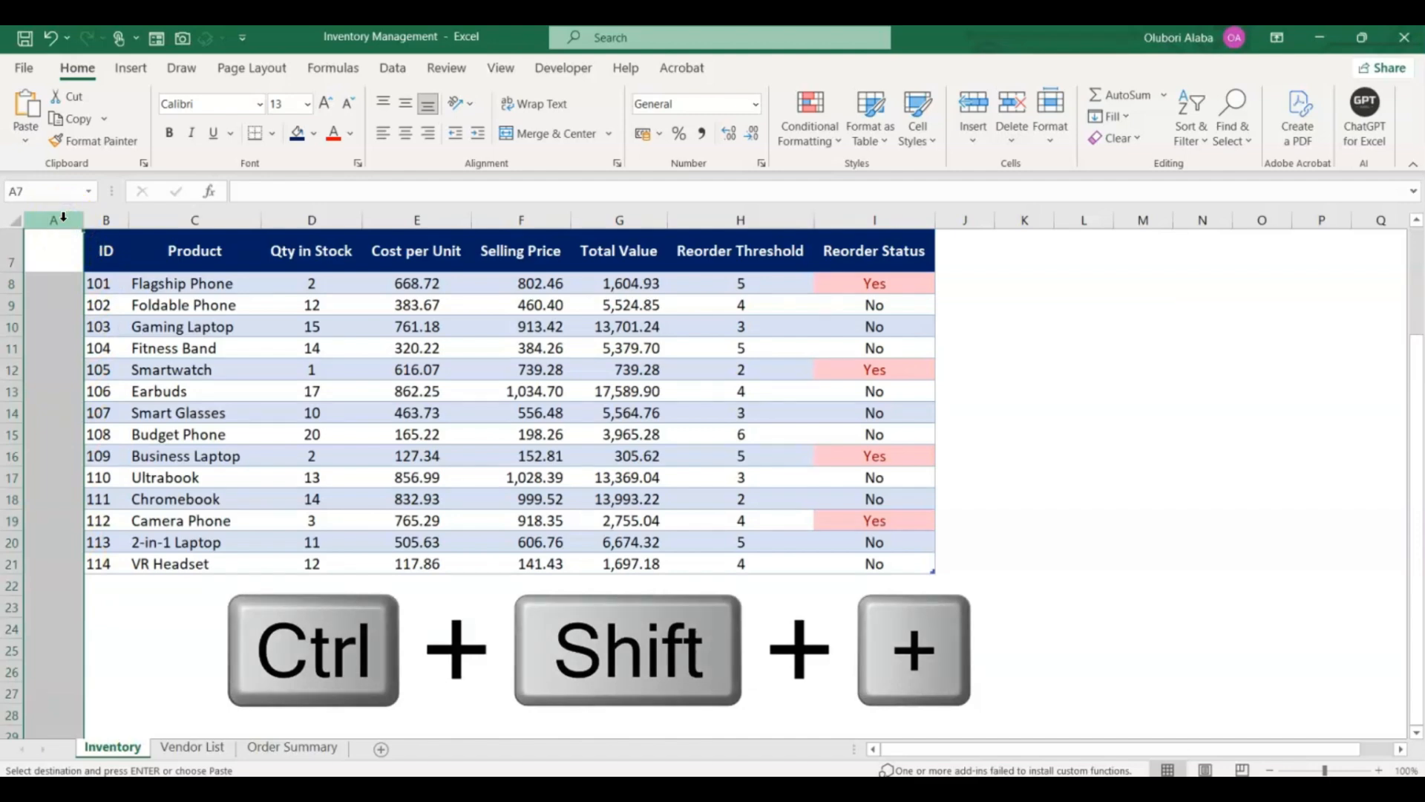
pyautogui.hotkey('ctrl', 'shift', '+')
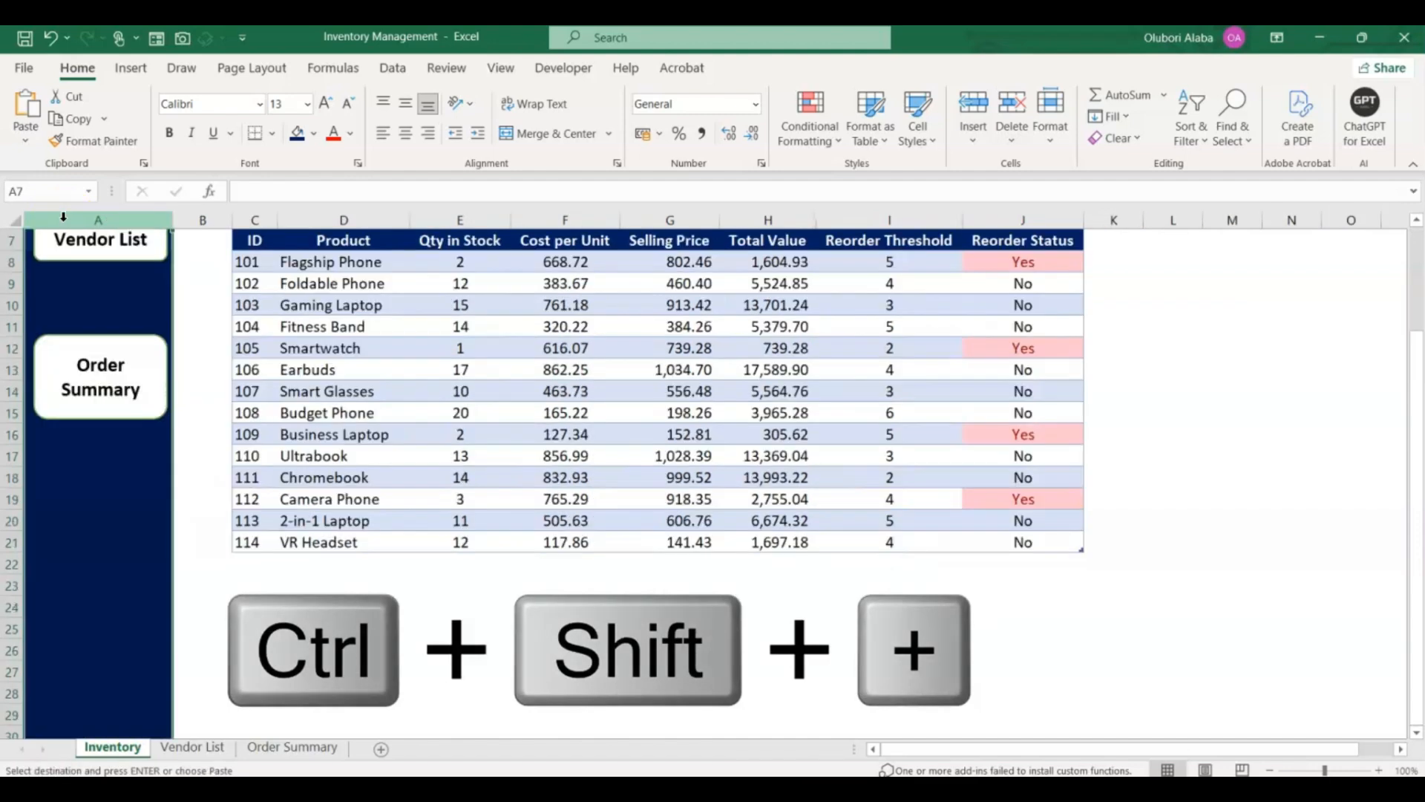
pyautogui.scroll(2, 178, 368)
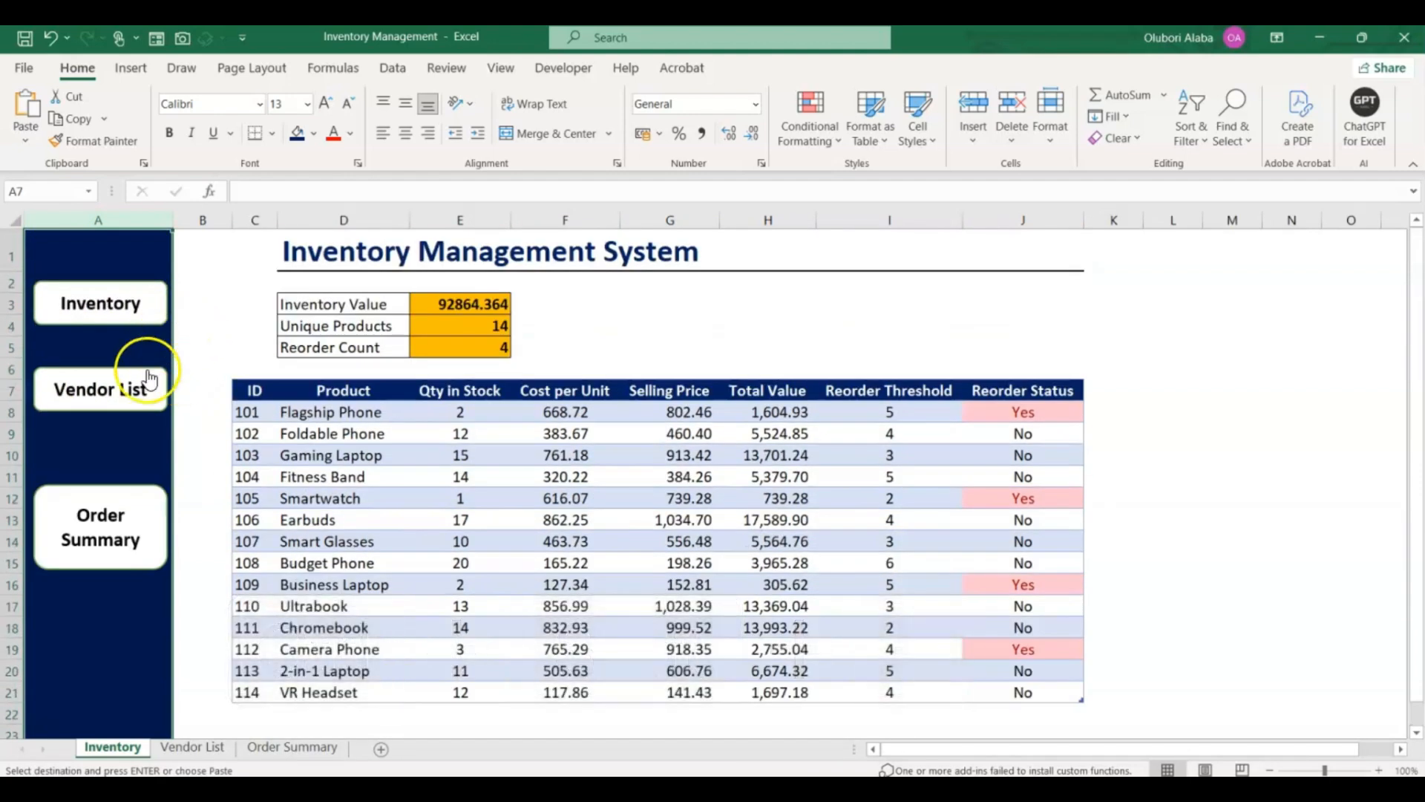
# Step: Copy sidebar column A of the Vendor List sheet and insert it before column A of the Order Summary sheet
pyautogui.click(203, 747)
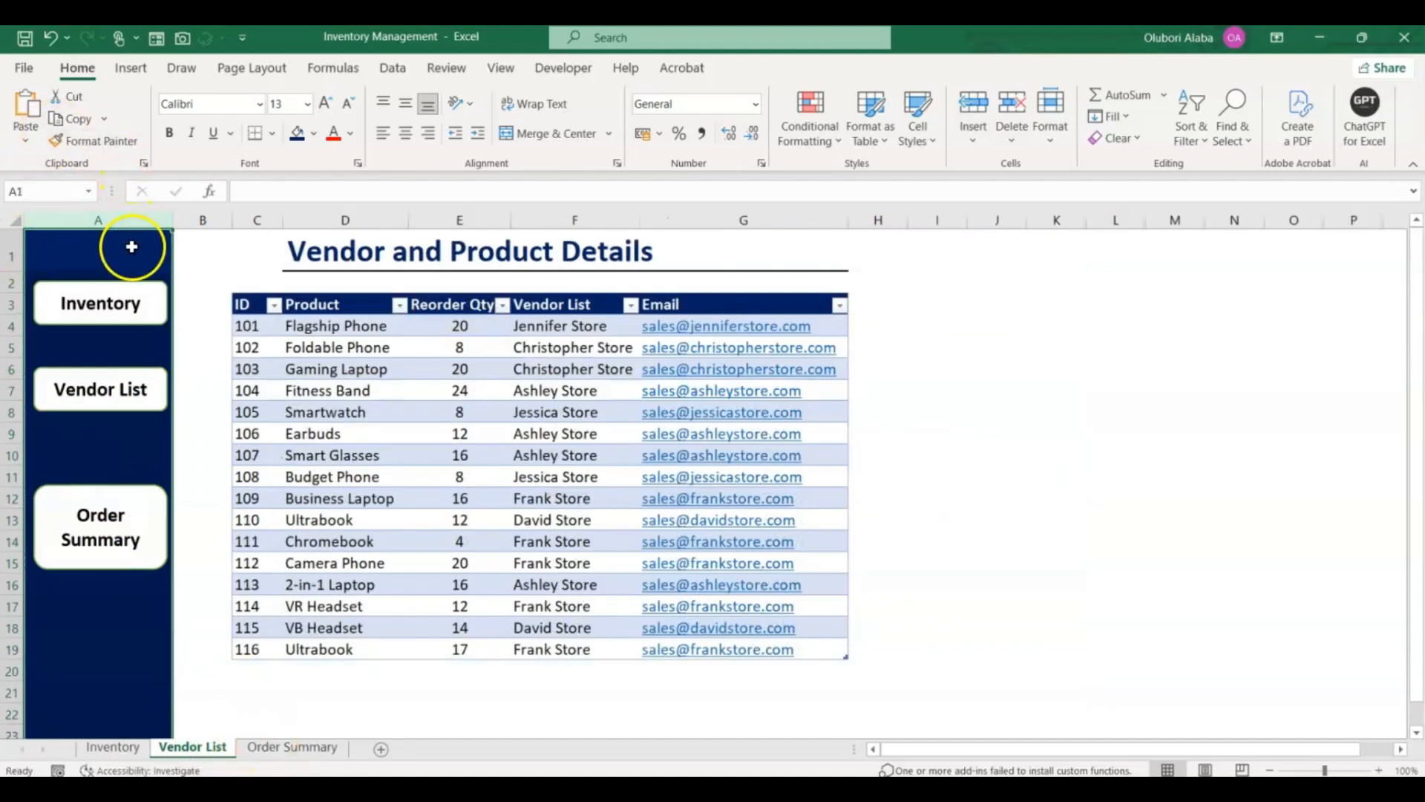
pyautogui.click(265, 746)
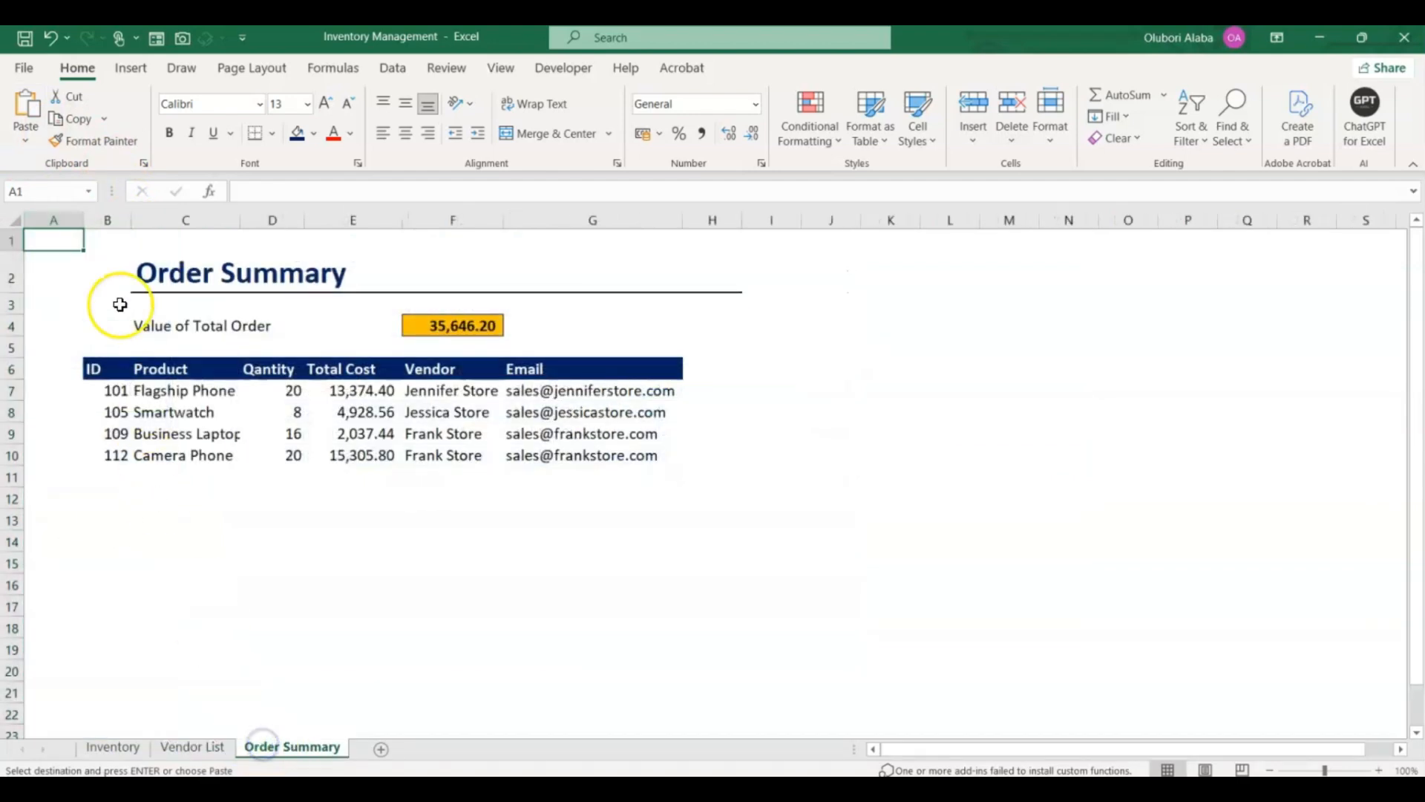
pyautogui.click(50, 220)
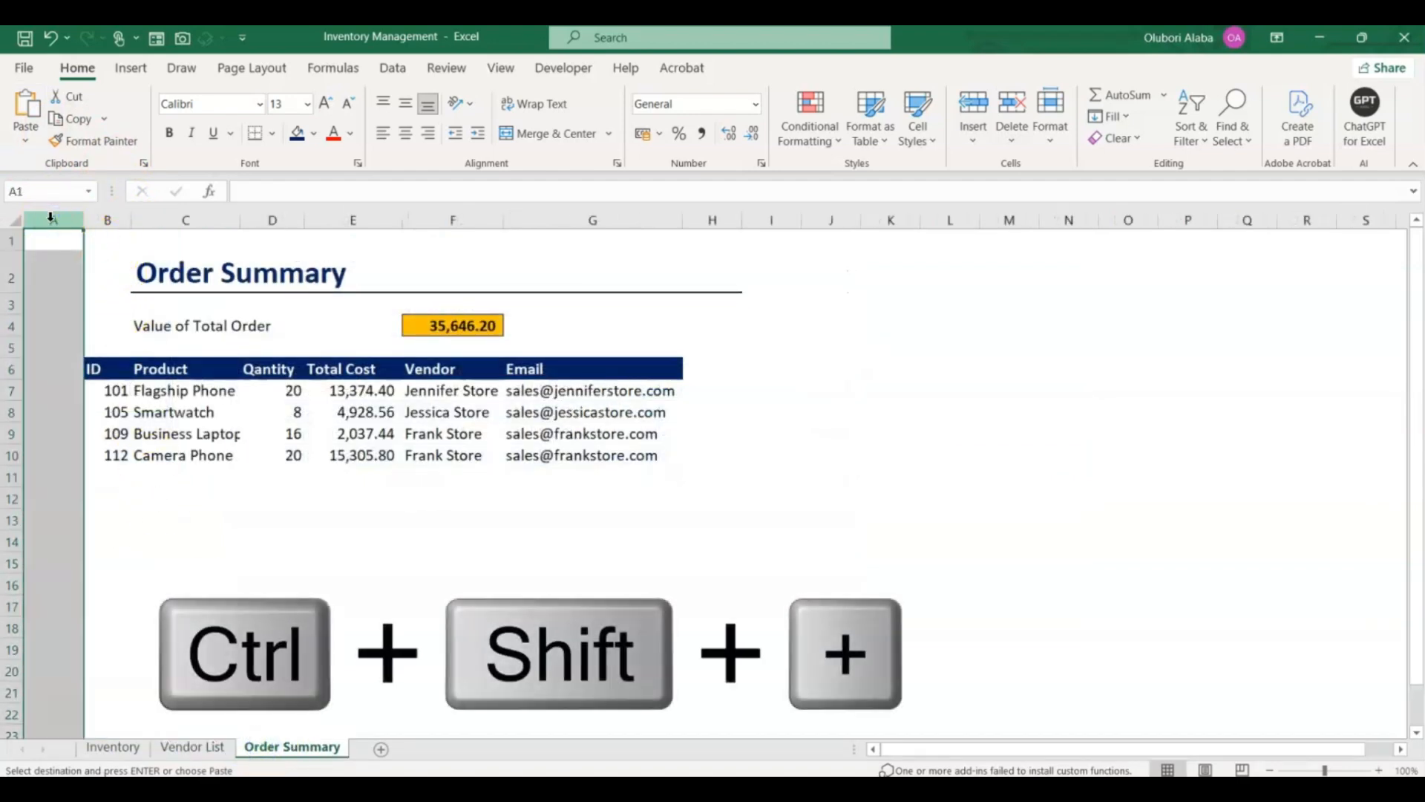
pyautogui.hotkey('ctrl', 'shift', '+')
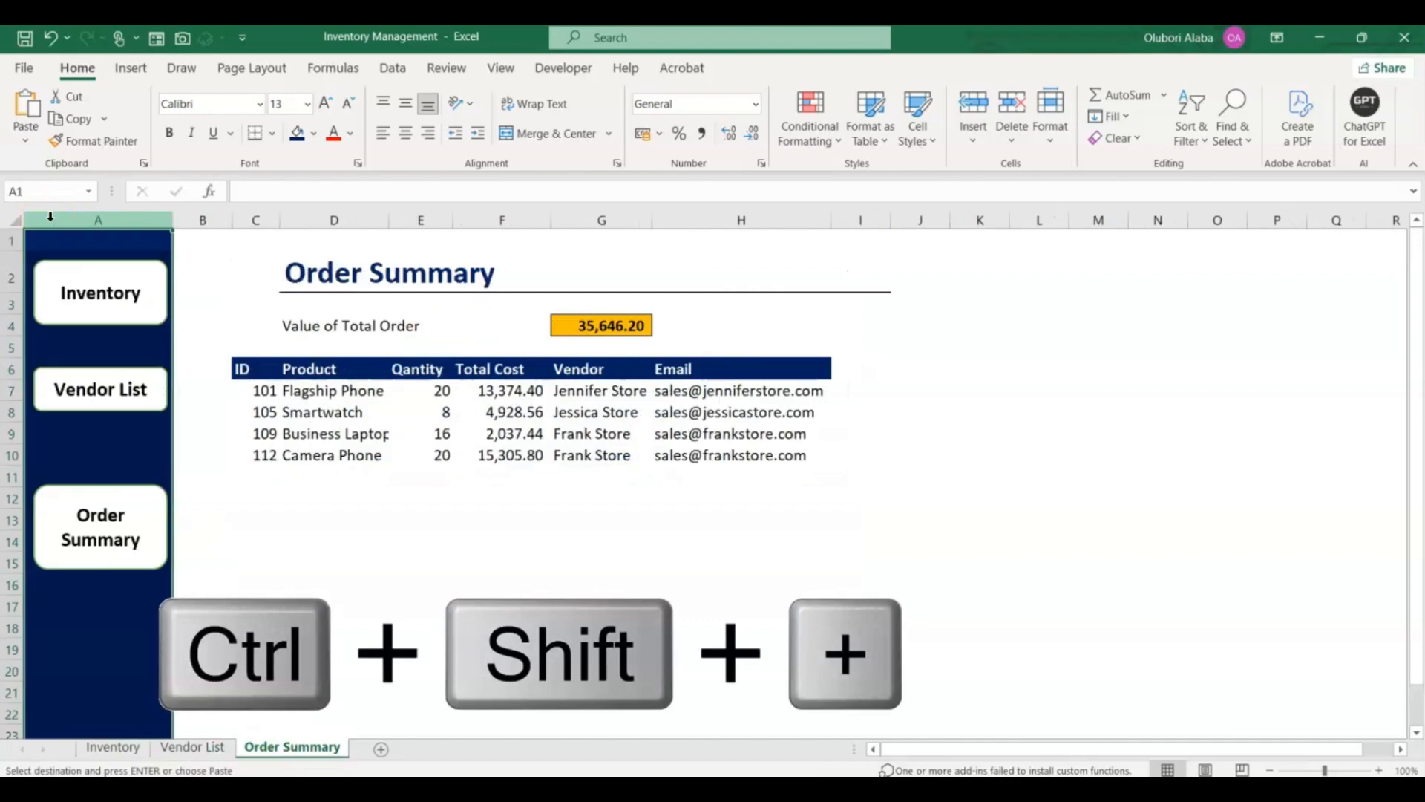
pyautogui.click(230, 556)
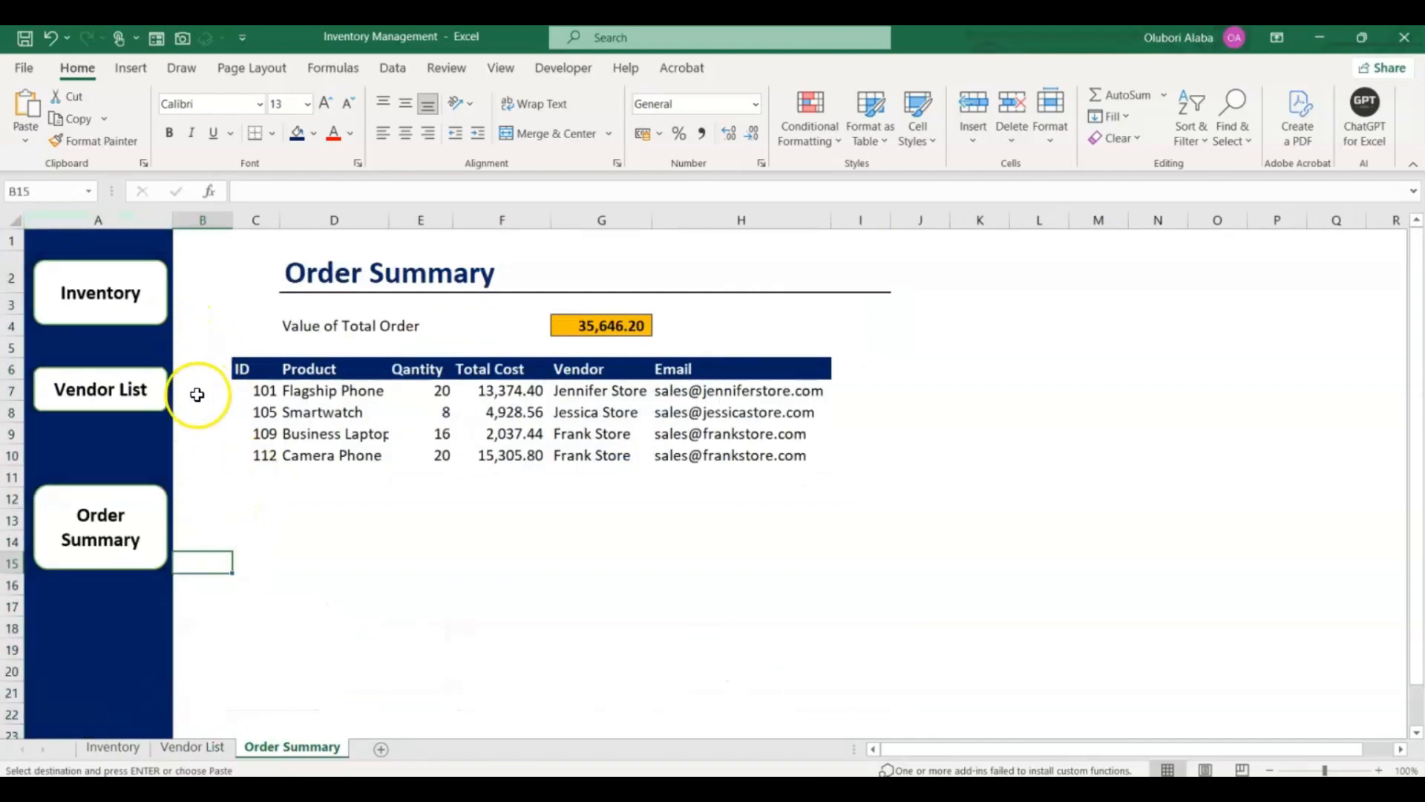
# Step: Test the Inventory, Vendor List and Order Summary sidebar links in turn, starting from the Order Summary sheet
pyautogui.click(141, 309)
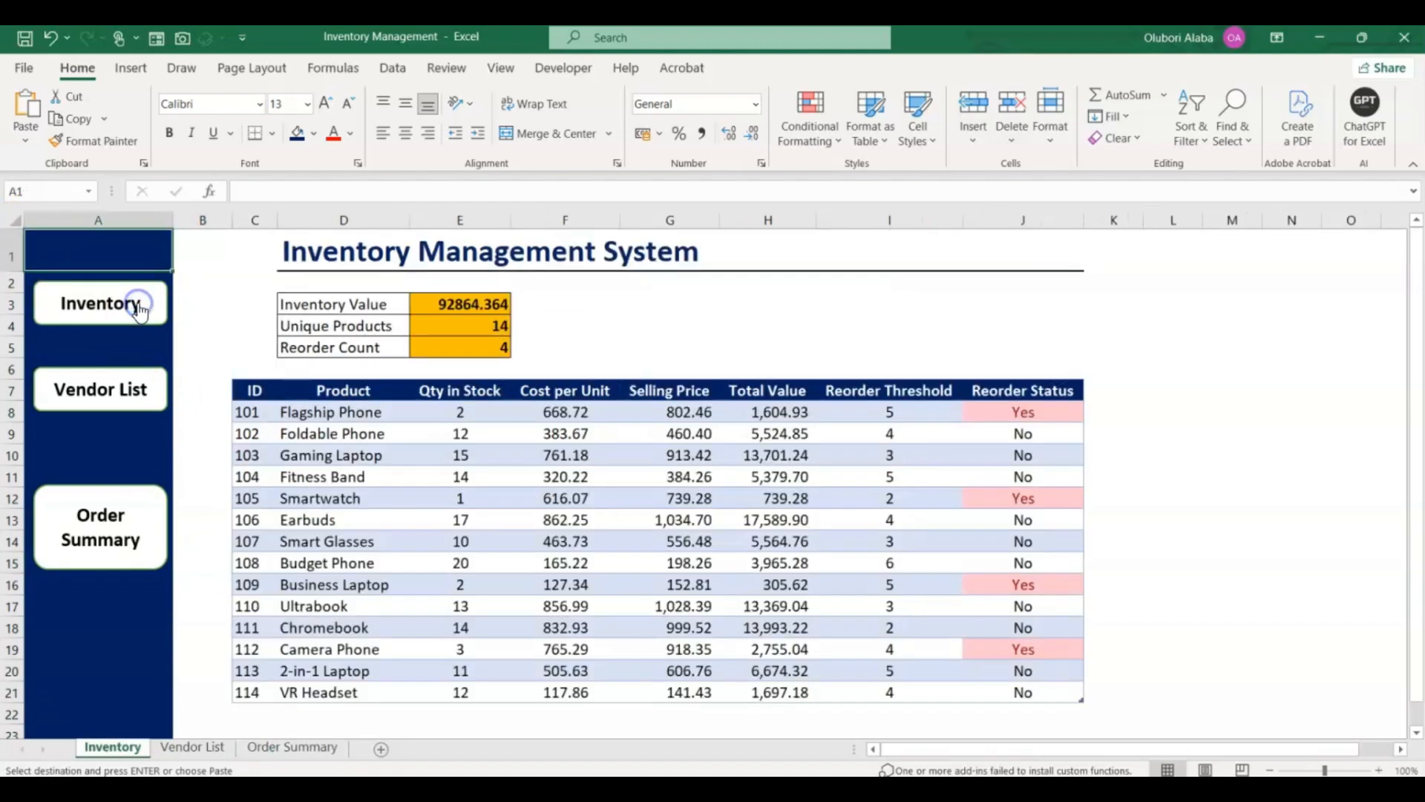
pyautogui.click(140, 378)
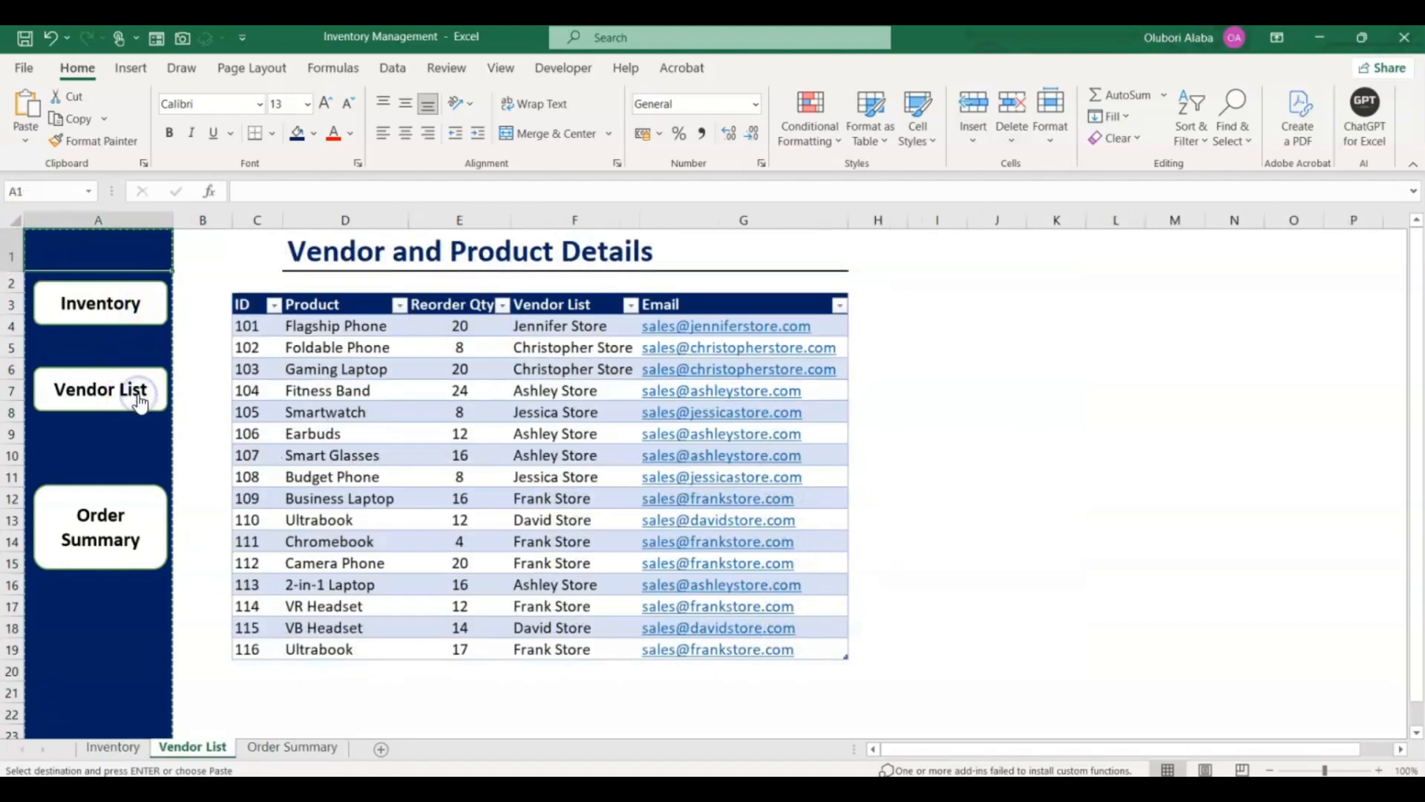
pyautogui.click(137, 534)
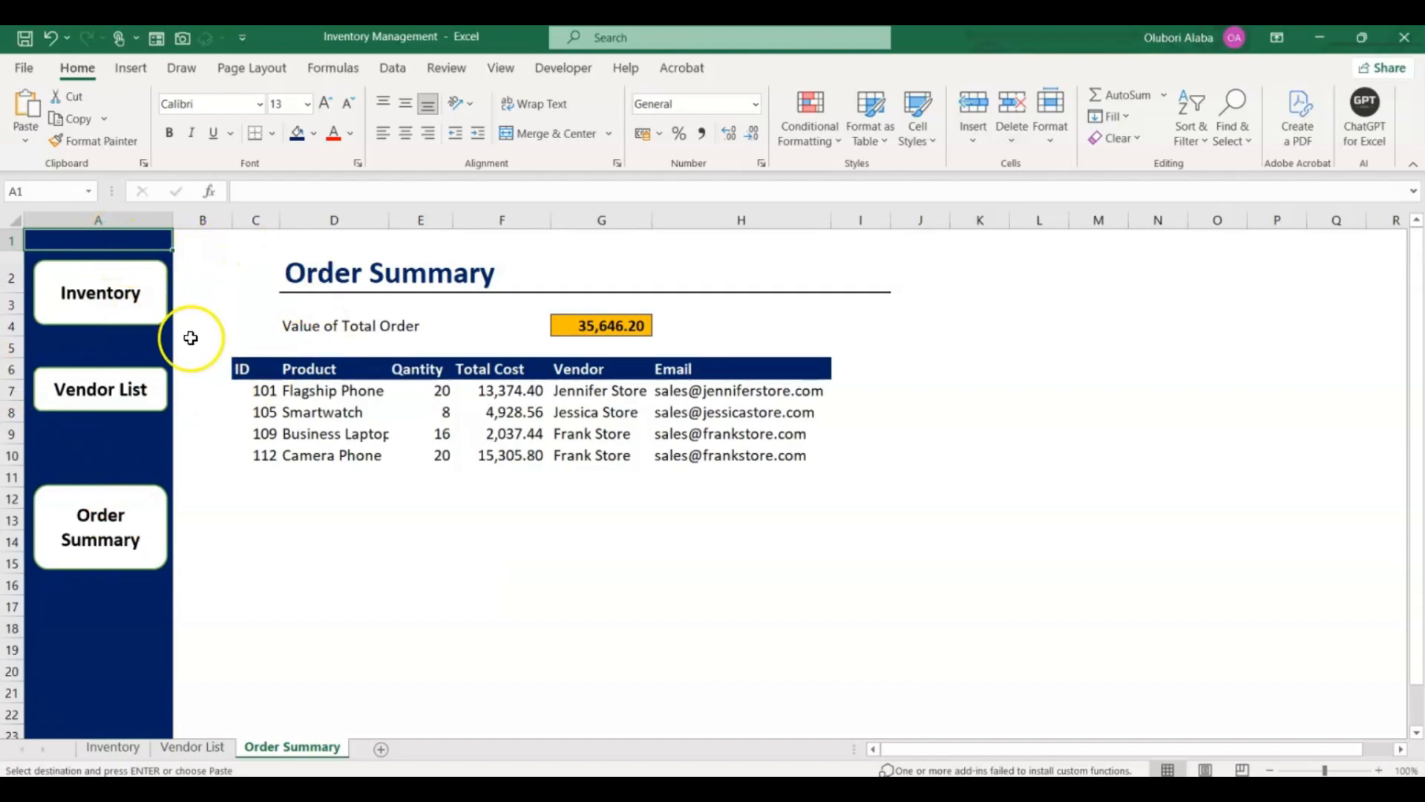
# Step: Compare the product IDs on the Inventory and Vendor List sheets and add ID 116 in the first empty row beneath the Inventory table
pyautogui.click(100, 746)
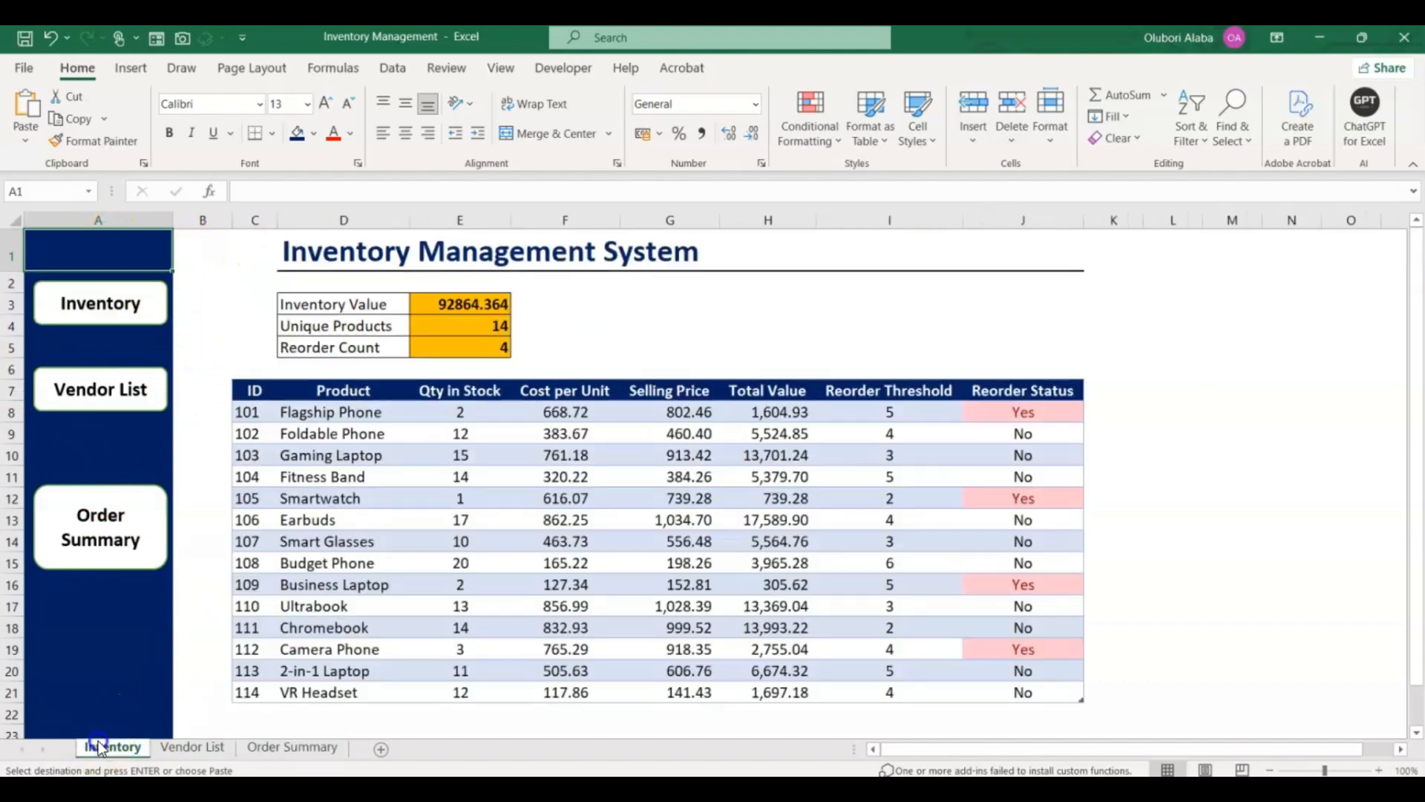
pyautogui.click(193, 747)
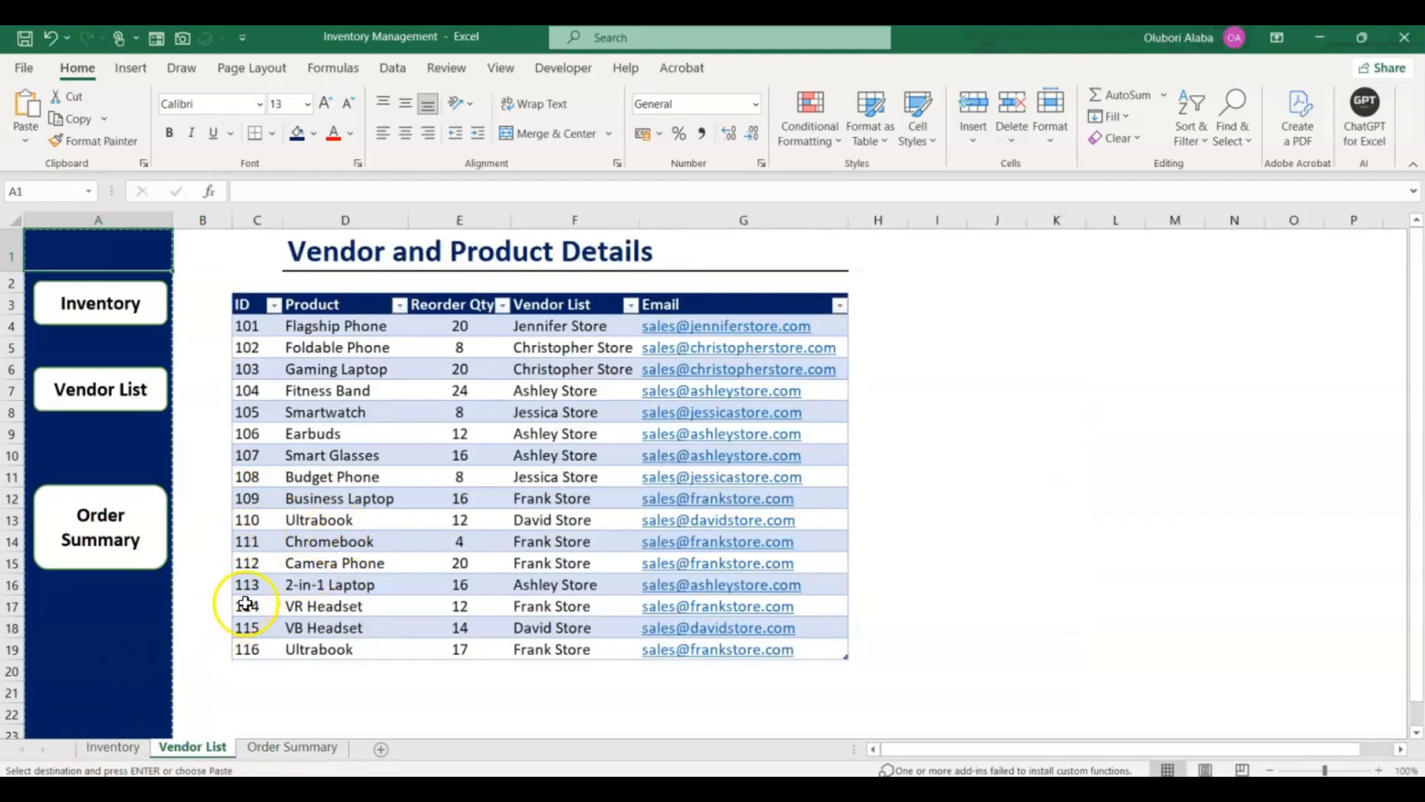
pyautogui.click(115, 748)
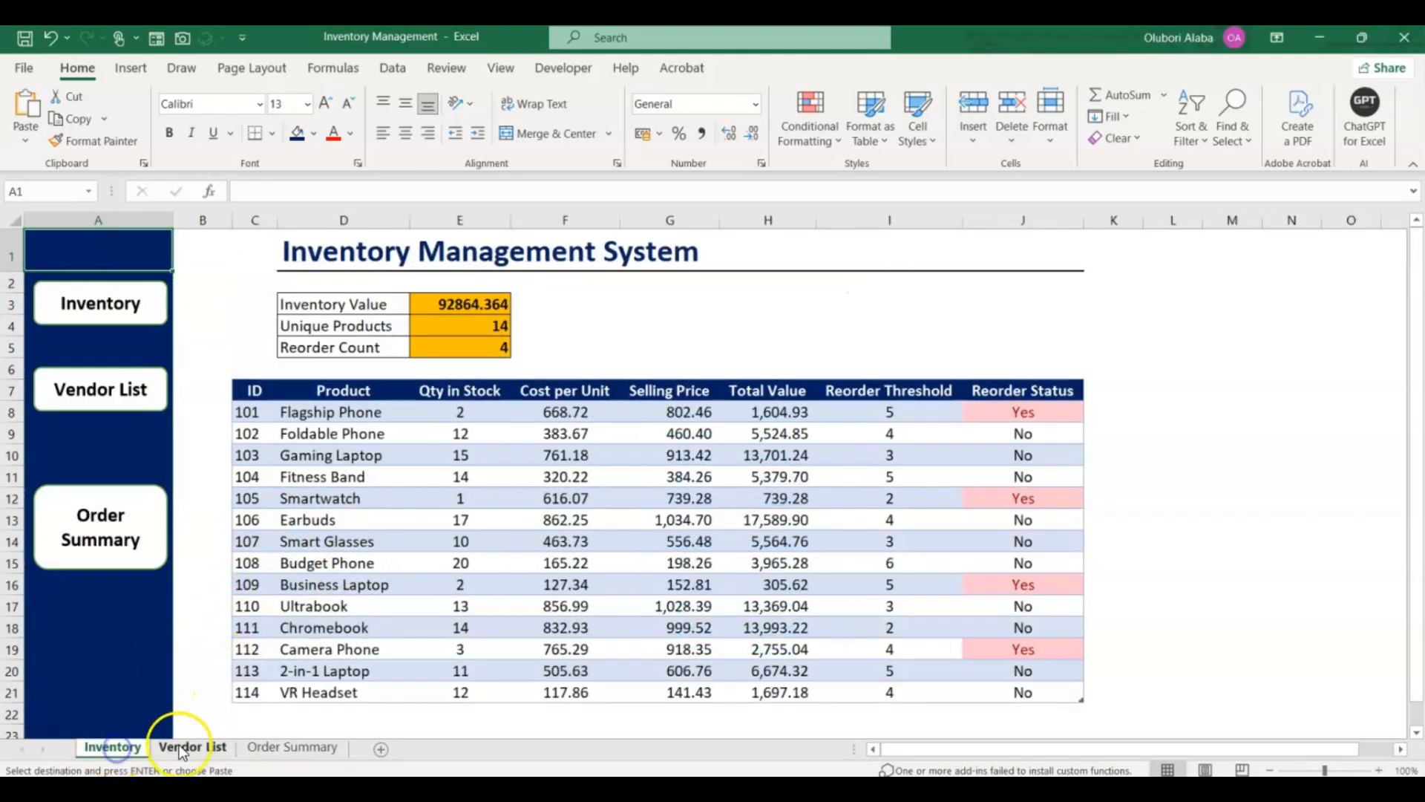
pyautogui.click(213, 749)
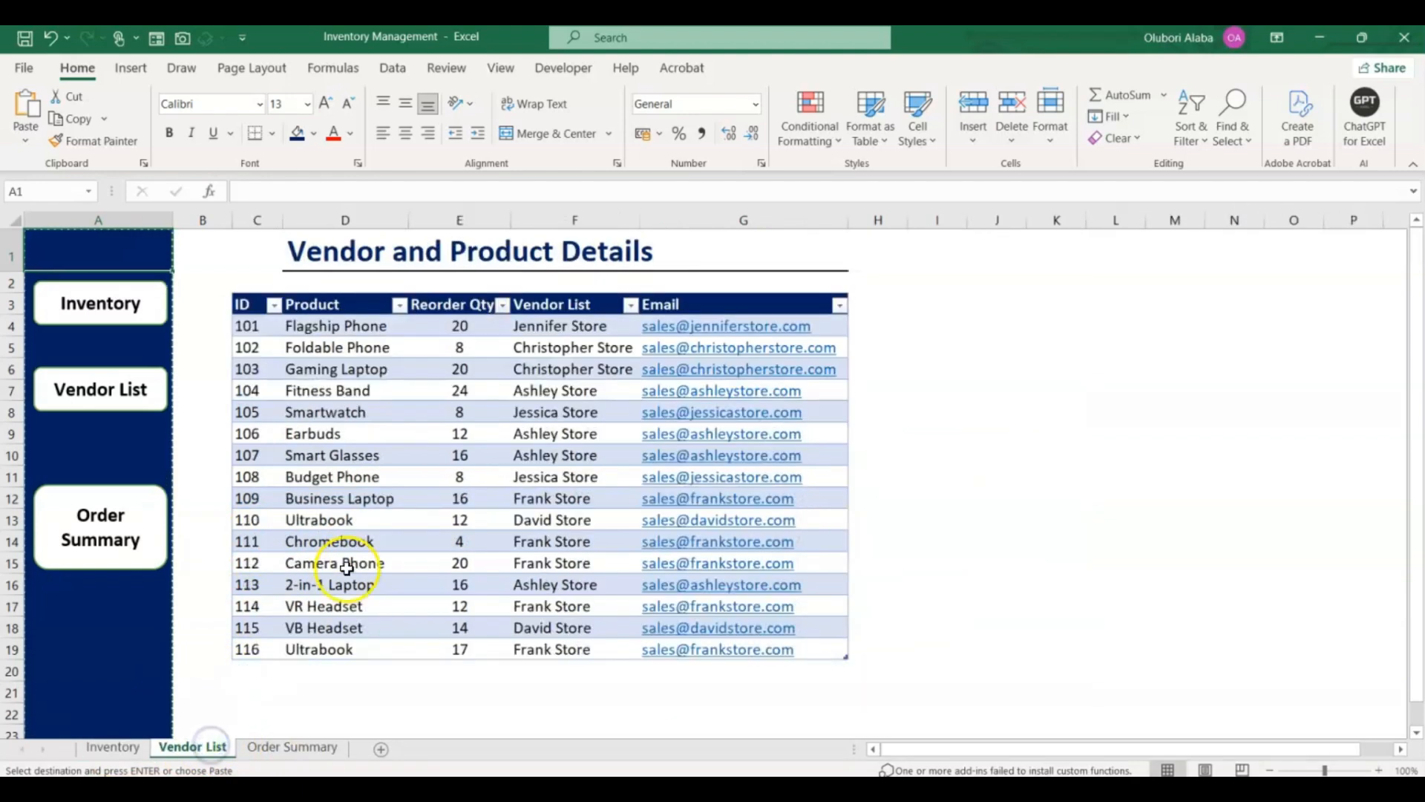
pyautogui.scroll(-1, 309, 573)
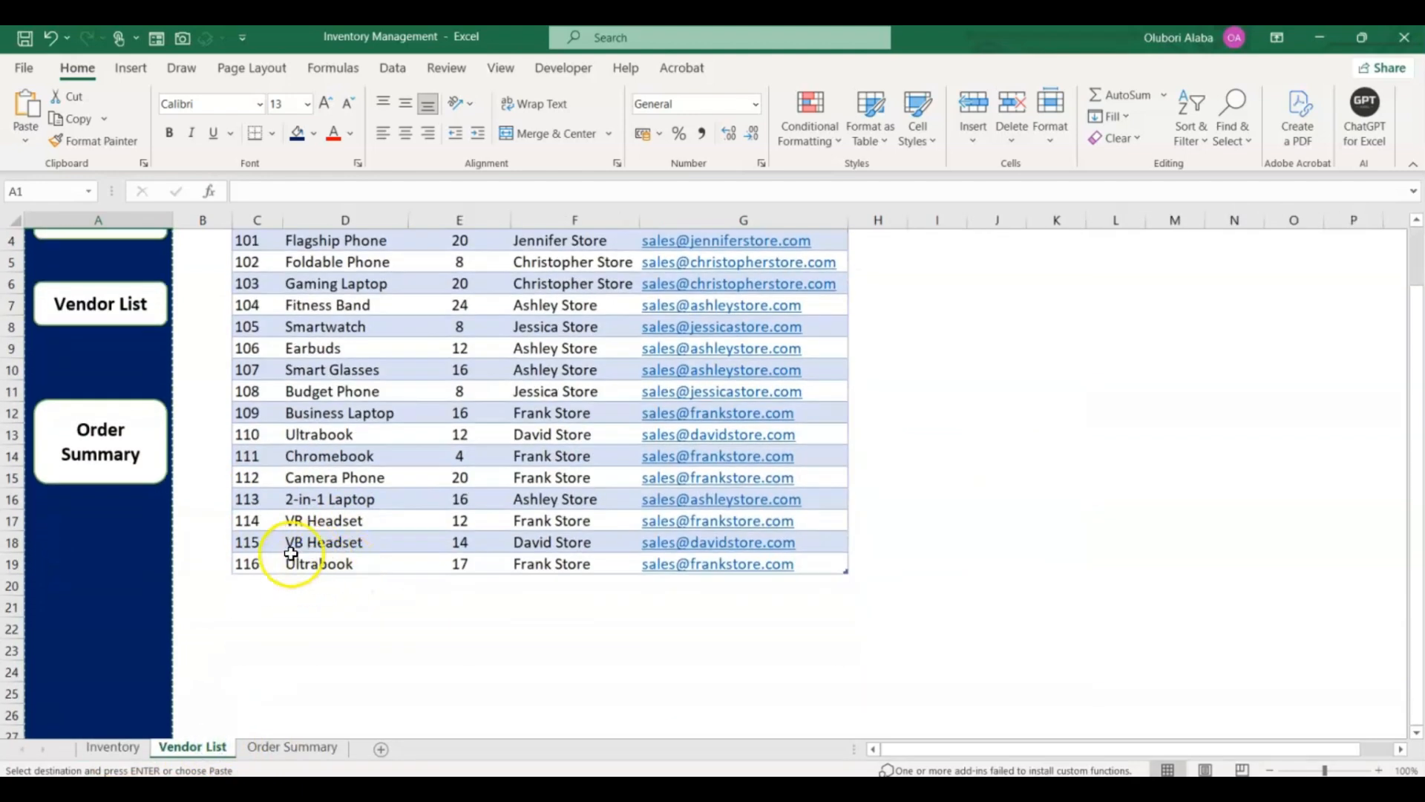
pyautogui.click(111, 746)
pyautogui.scroll(-2, 287, 562)
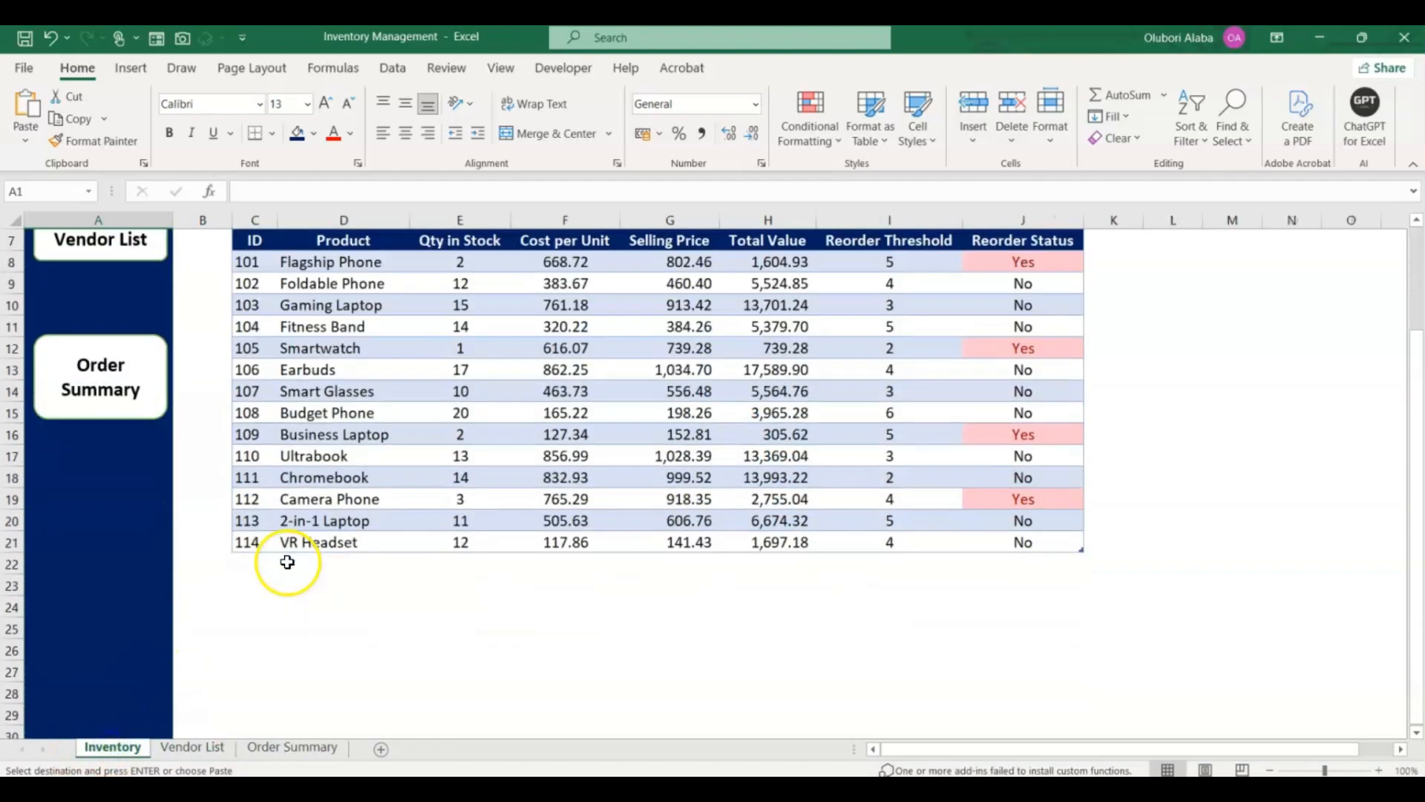
pyautogui.click(255, 566)
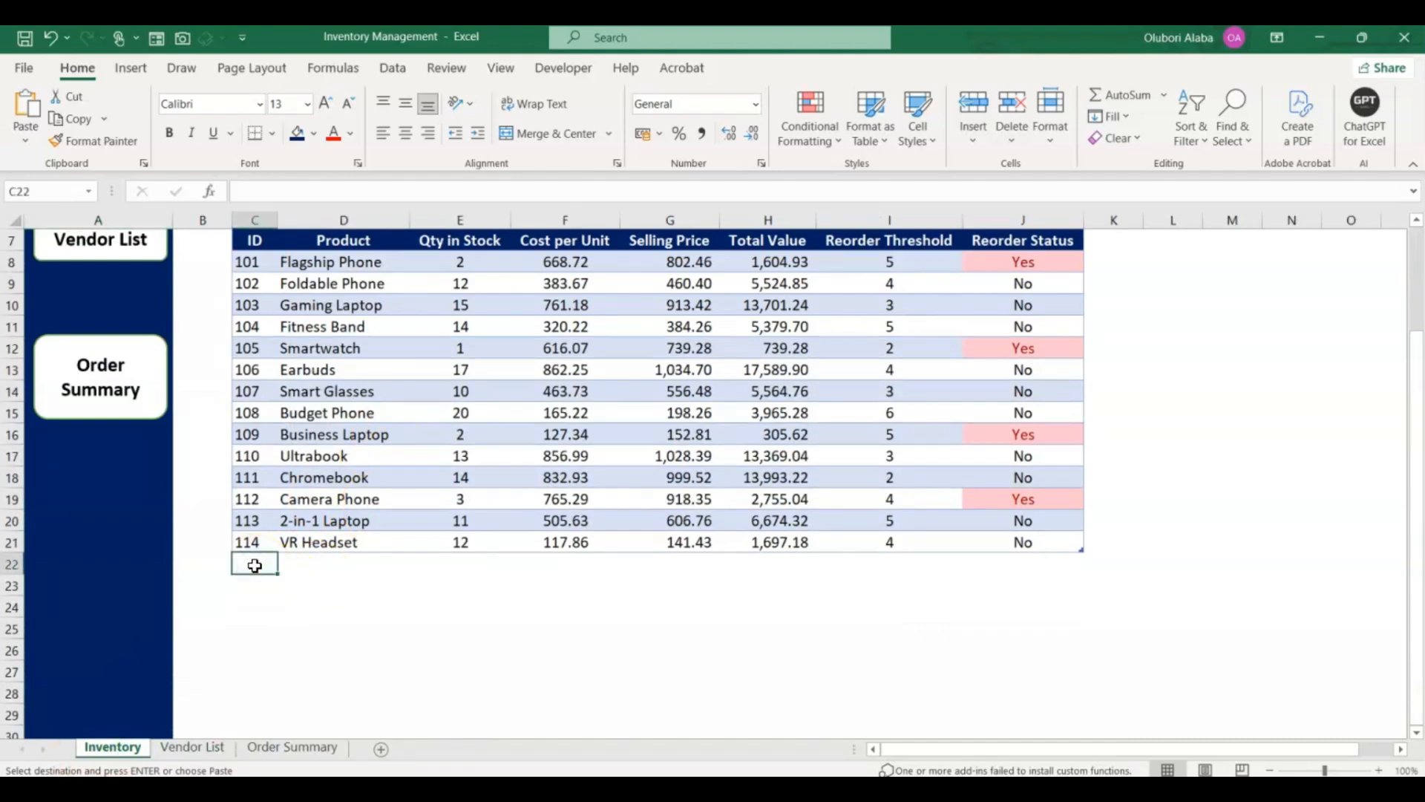
pyautogui.write('116')
pyautogui.press('Tab')
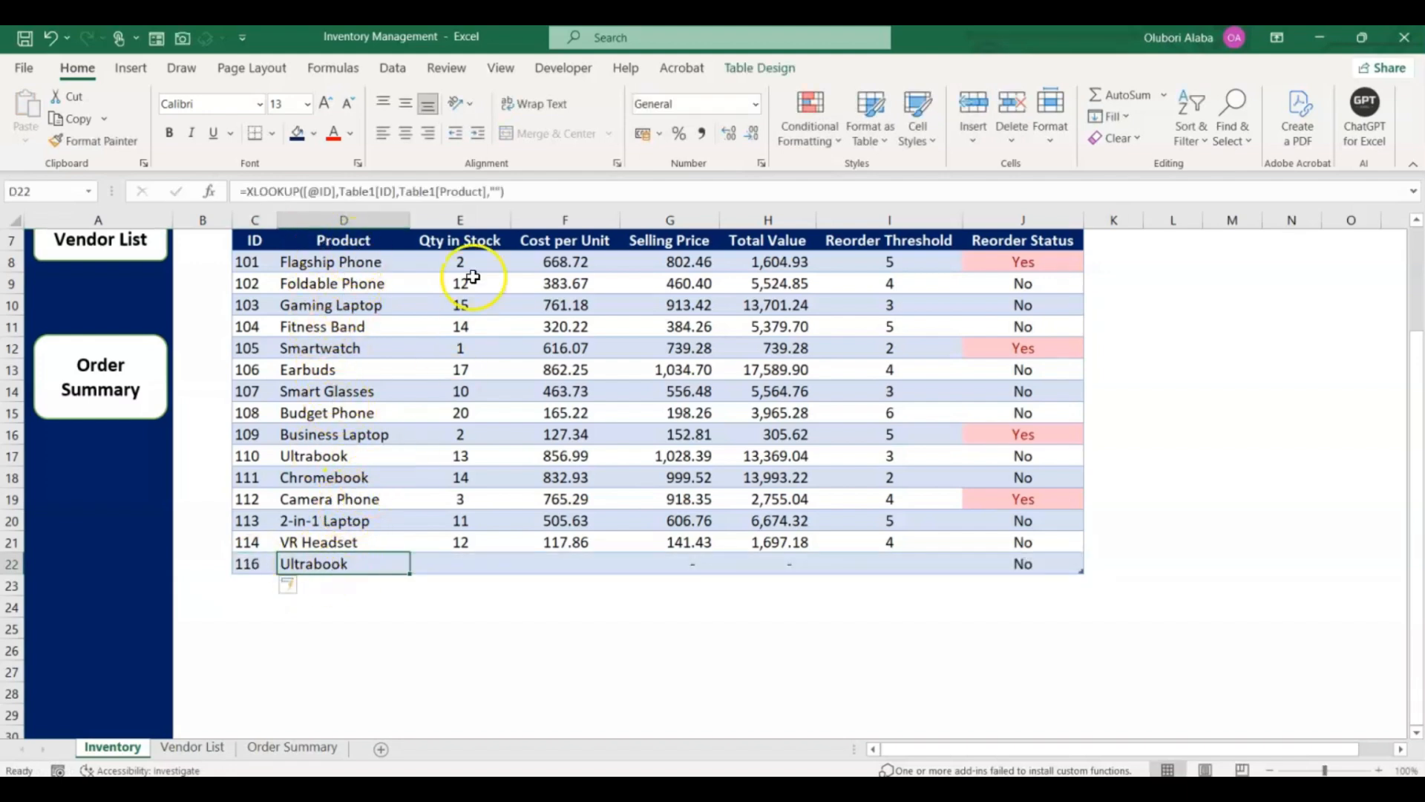
# Step: Set product 116's quantity in stock to 2, cost per unit to 100 and reorder threshold to 6
pyautogui.click(460, 567)
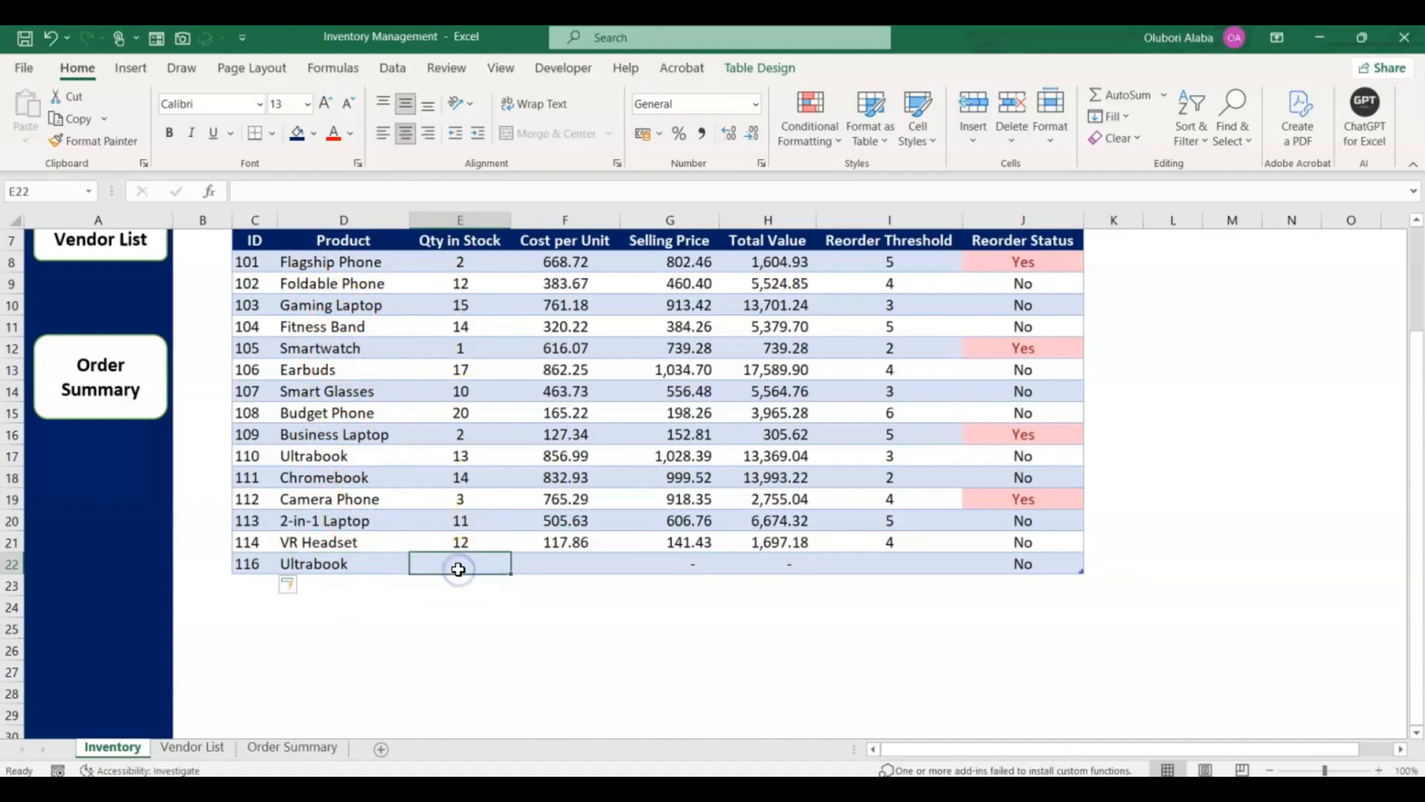
pyautogui.write('1')
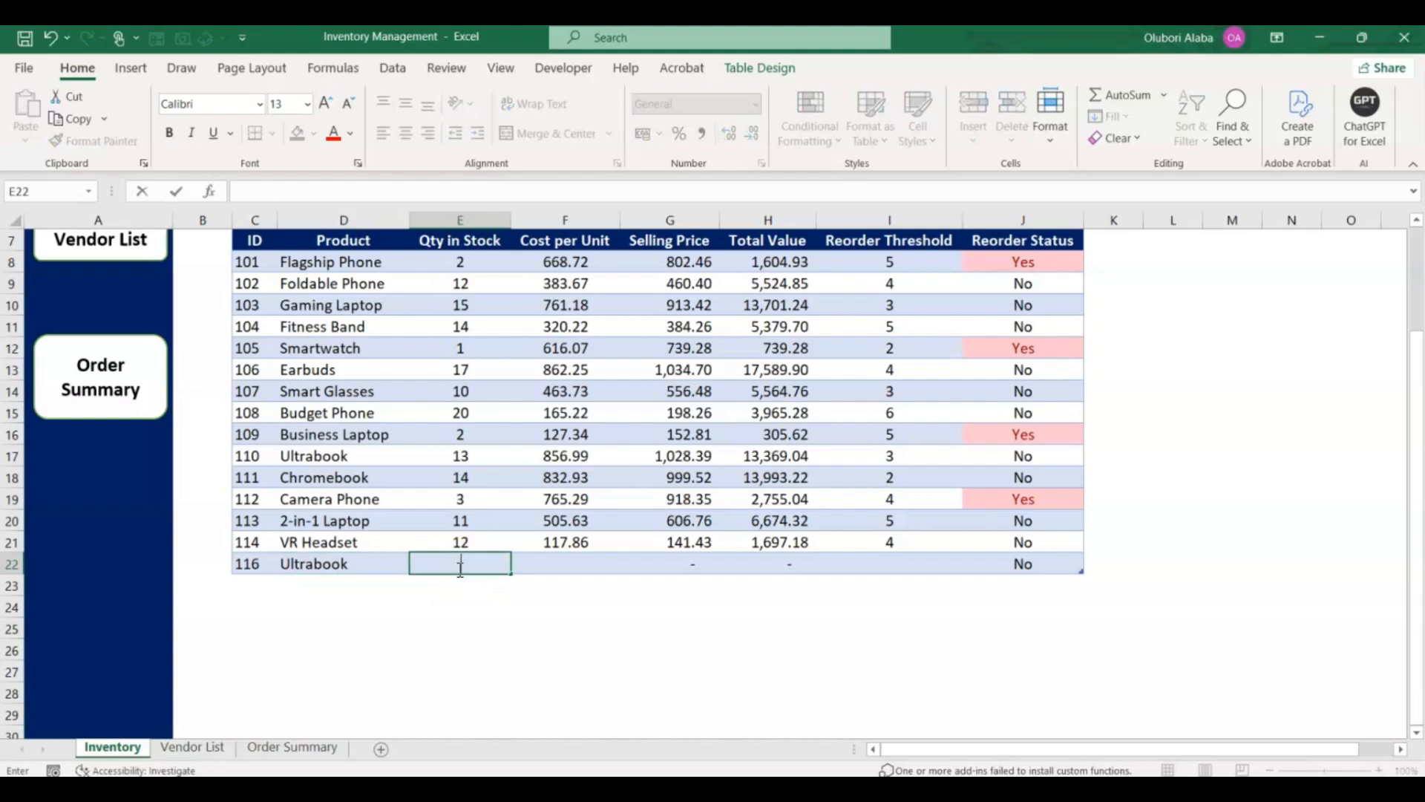
pyautogui.press('Tab')
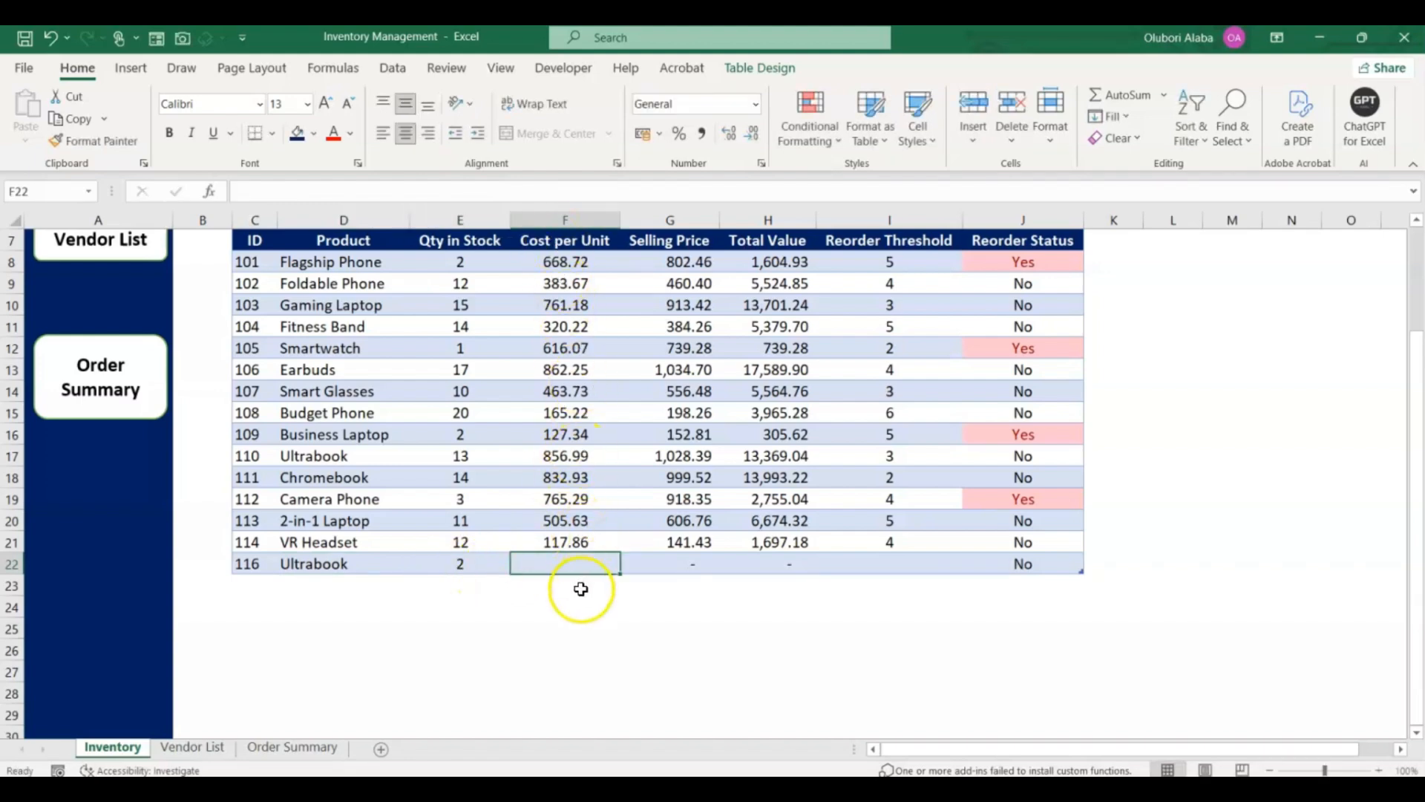
pyautogui.write('100')
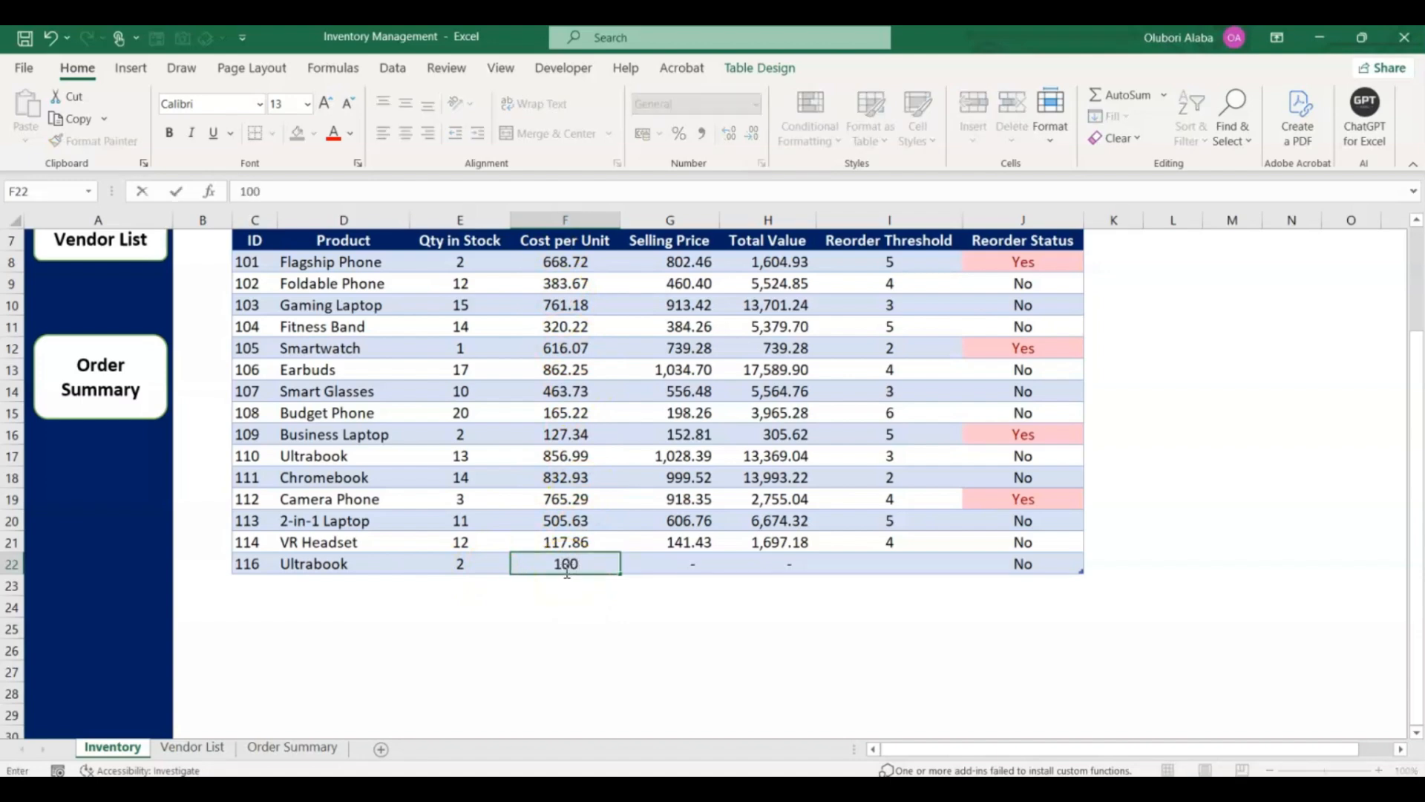
pyautogui.press('Tab')
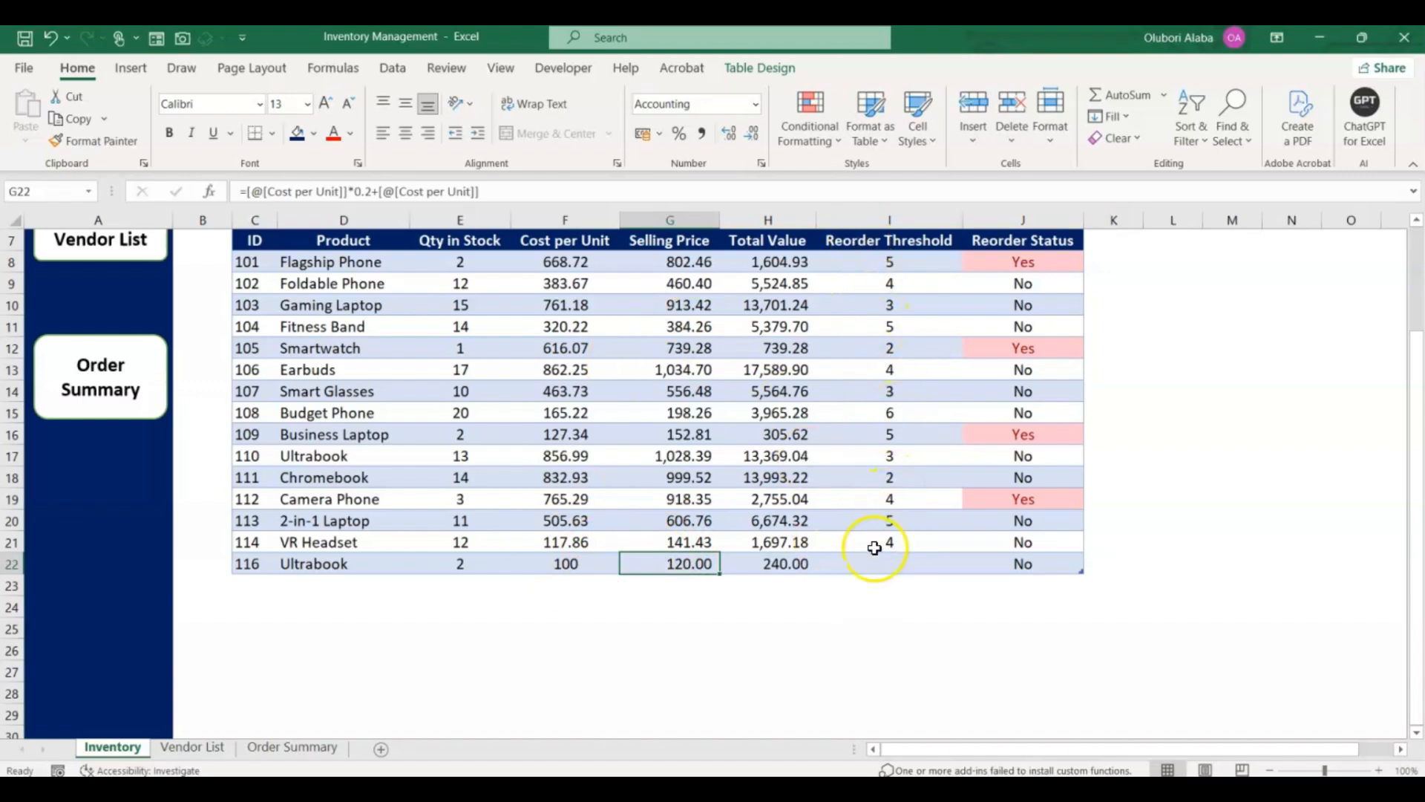
pyautogui.click(891, 568)
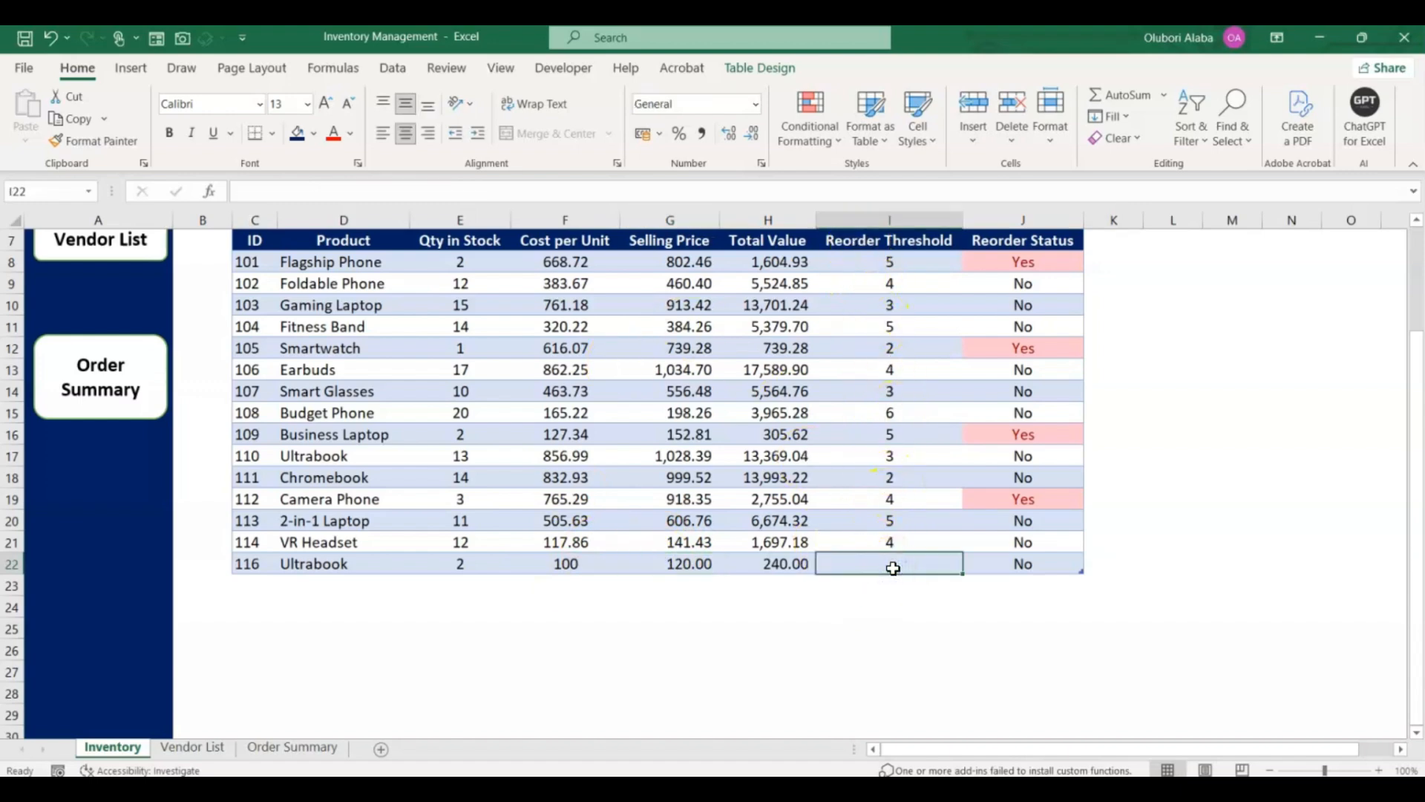
pyautogui.write('6')
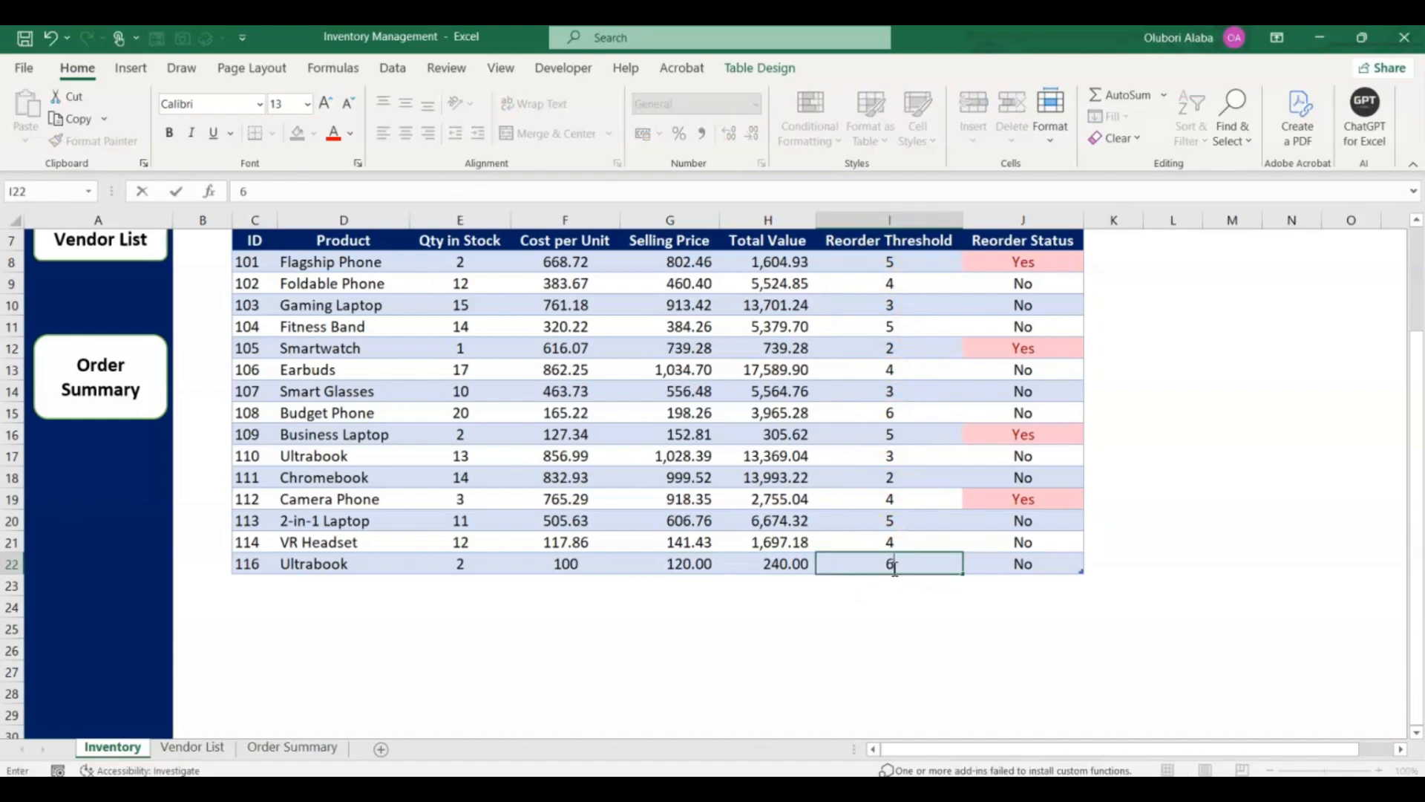
pyautogui.press('Return')
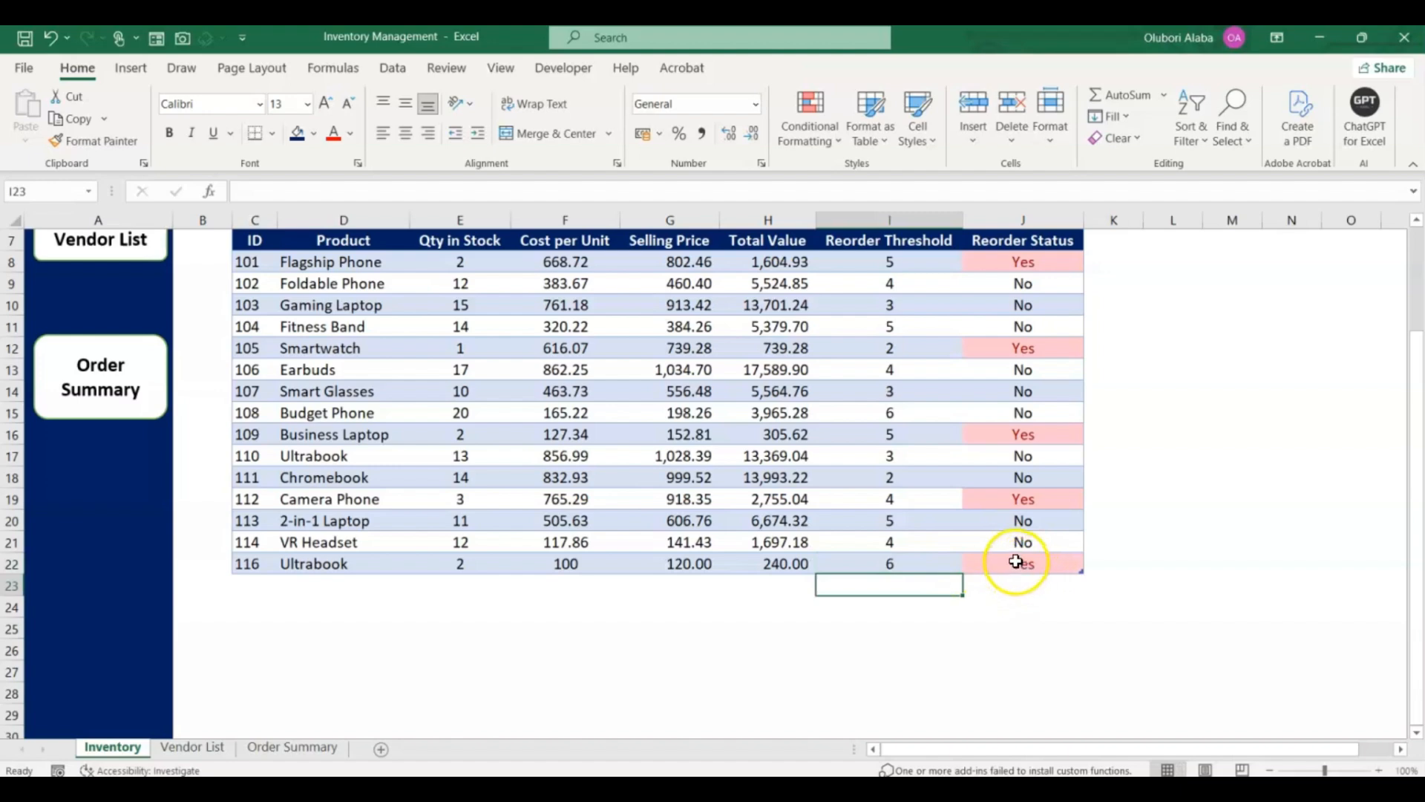
# Step: Apply the comma number style to the Inventory Value in cell E3 of the Inventory sheet
pyautogui.scroll(3, 1017, 566)
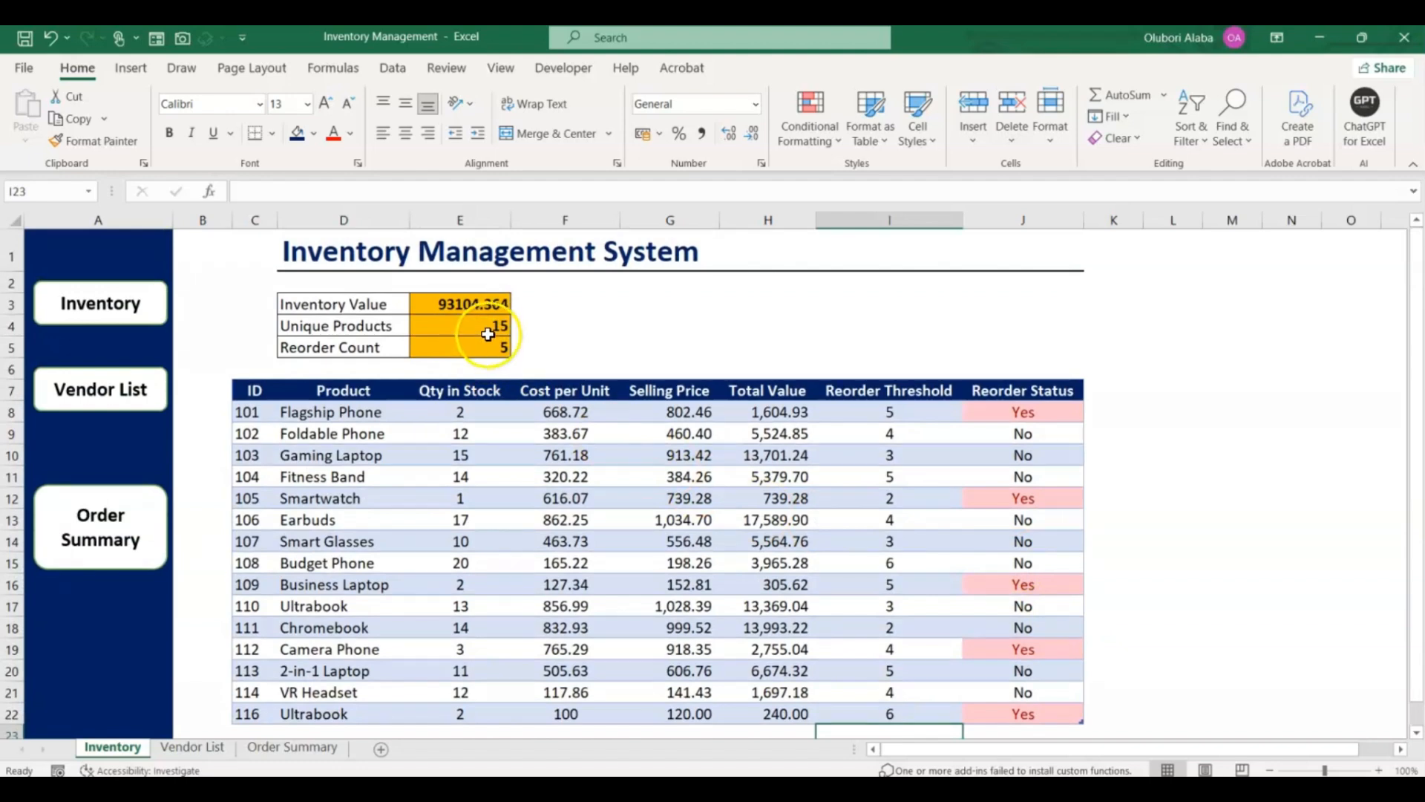
pyautogui.click(485, 326)
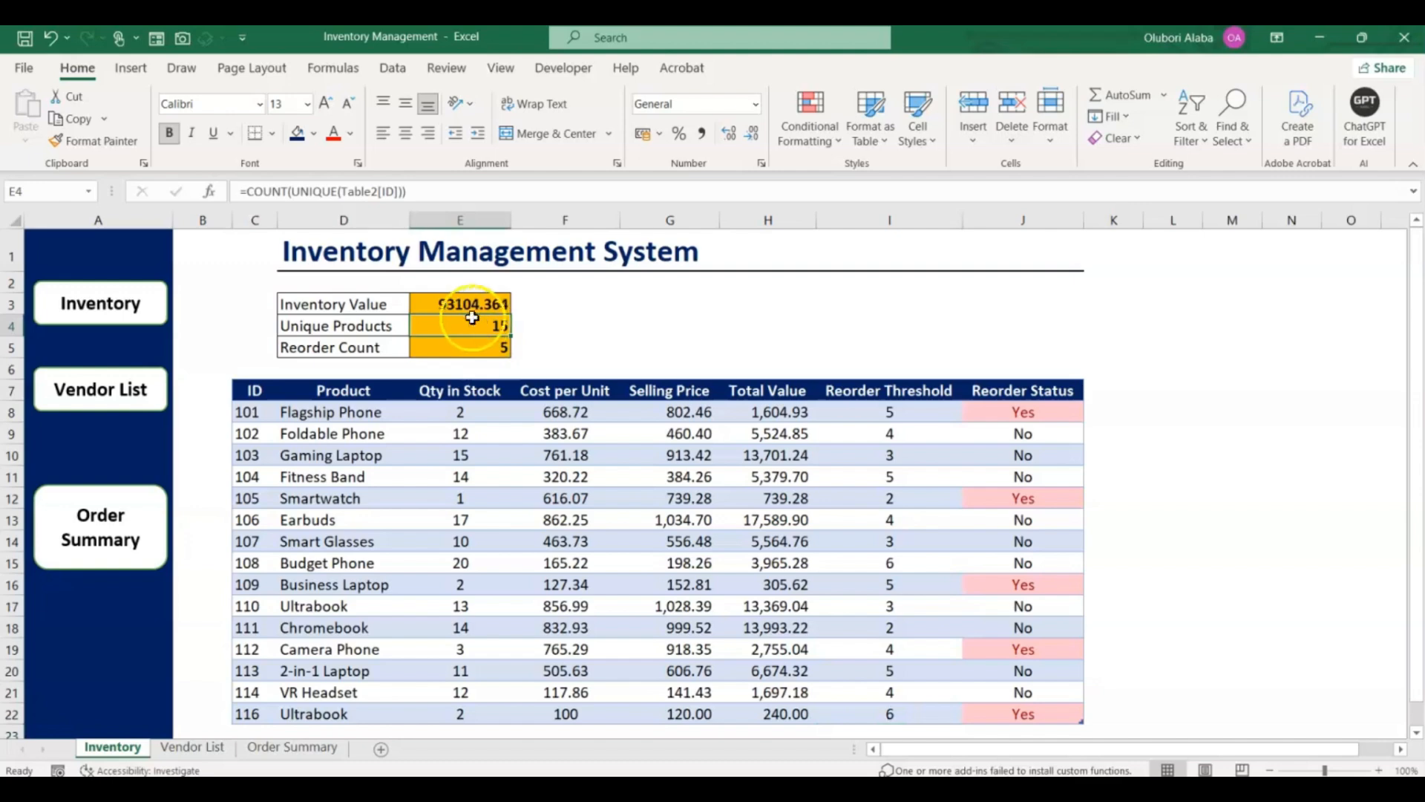
pyautogui.click(464, 303)
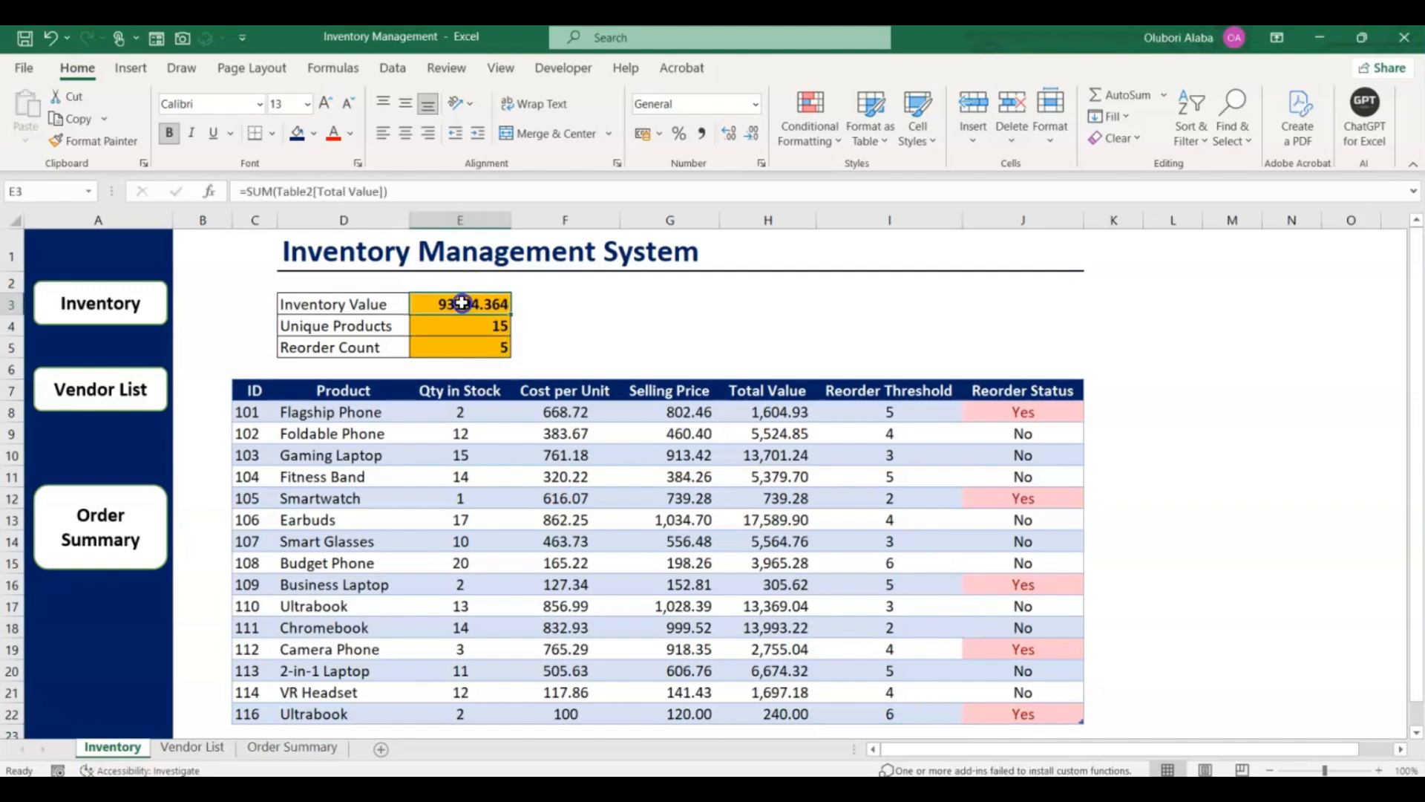
pyautogui.click(699, 134)
# Step: Review the Inventory table and follow the sidebar link to the Order Summary sheet to check the order list for product 116
pyautogui.scroll(-2, 563, 325)
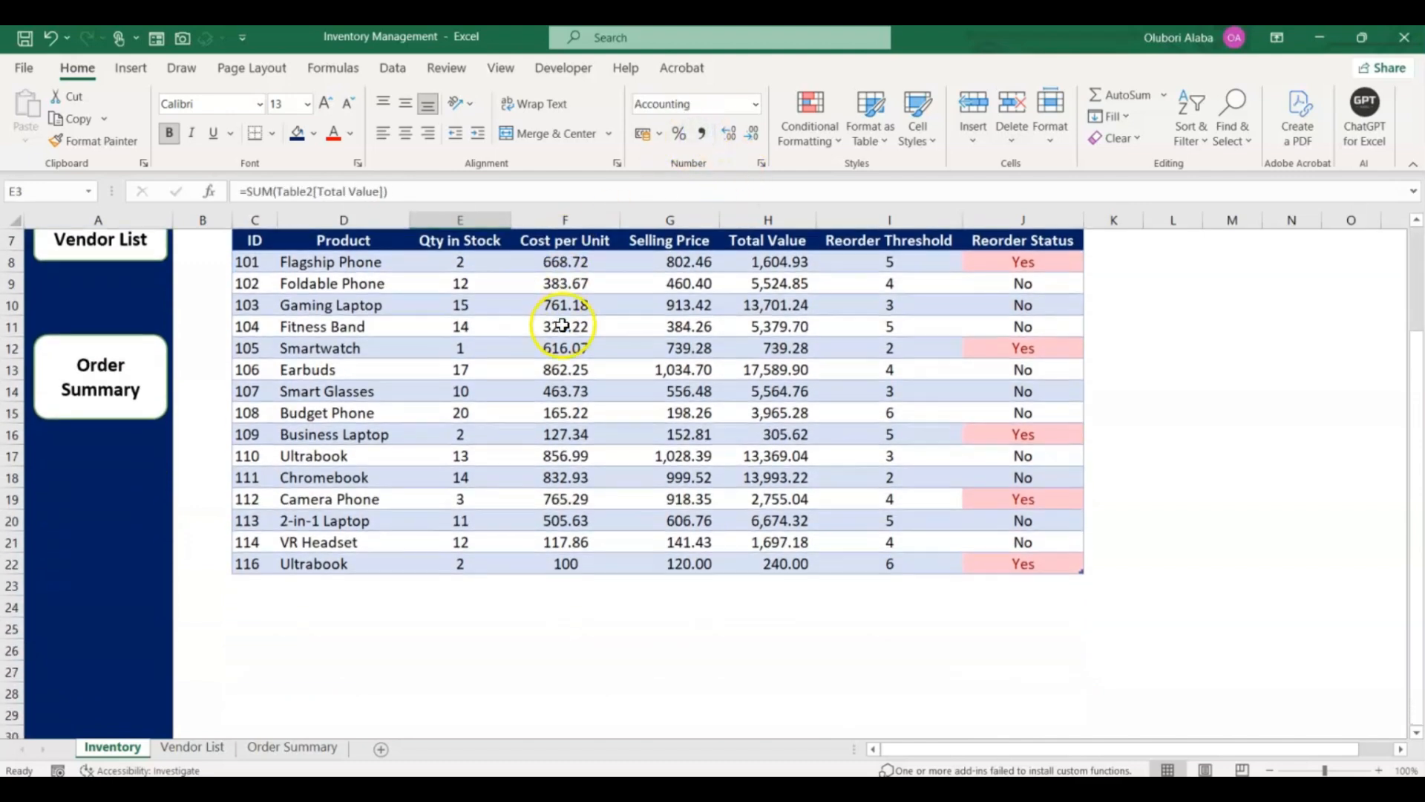
pyautogui.scroll(-2, 500, 398)
pyautogui.scroll(2, 430, 481)
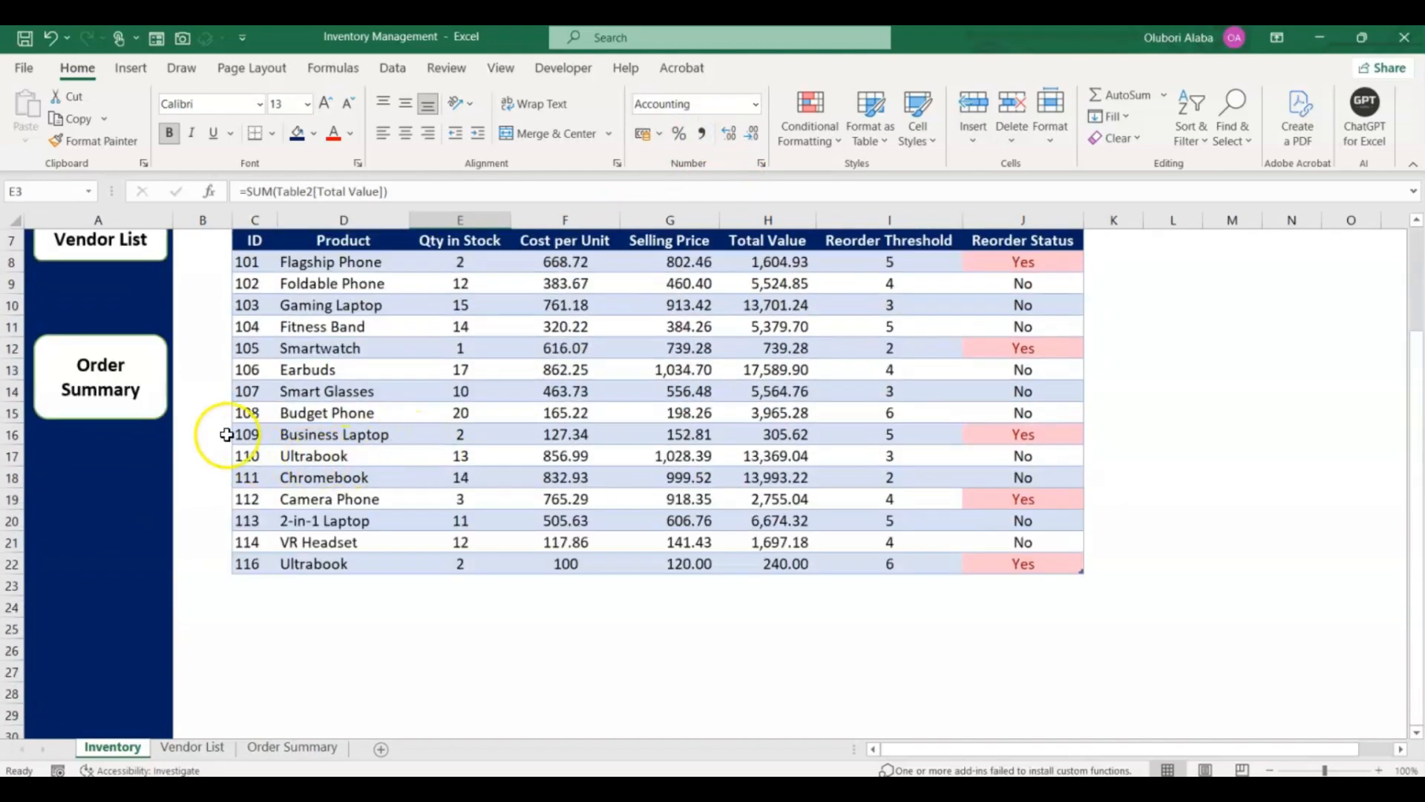
pyautogui.scroll(2, 156, 371)
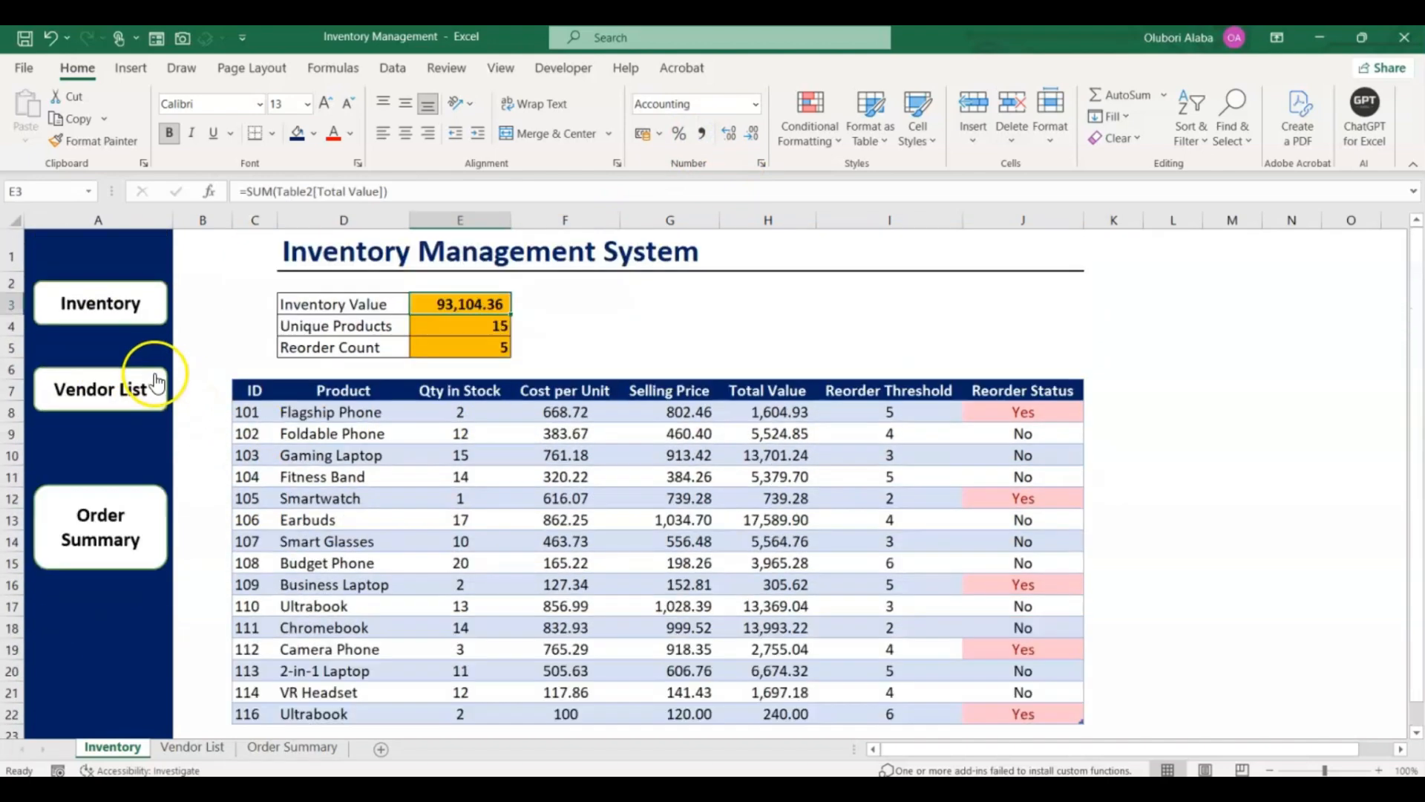
pyautogui.click(146, 536)
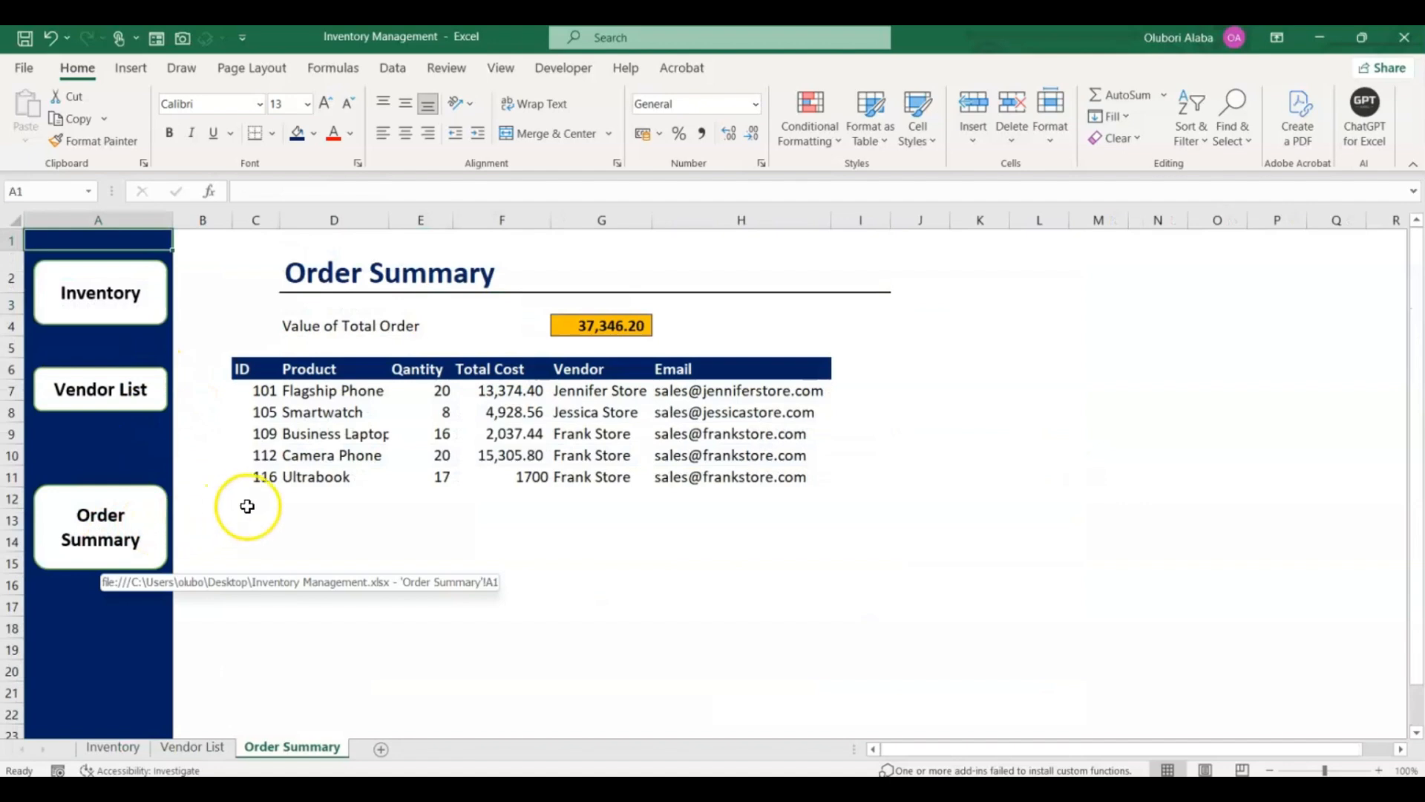